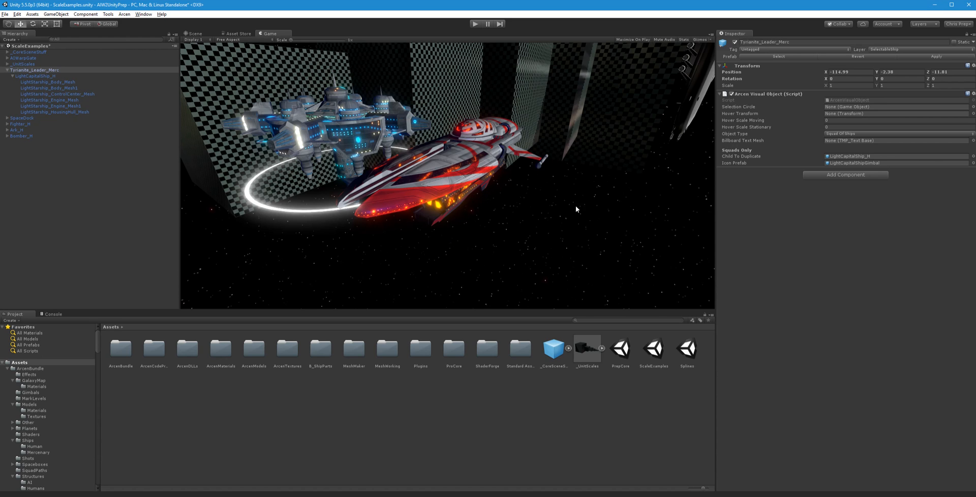
Switch to the Scene view, view the ships around the space dock from different angles, and clear the selection
left_click(193, 33)
left_click_drag(471, 180, 234, 193, "alt")
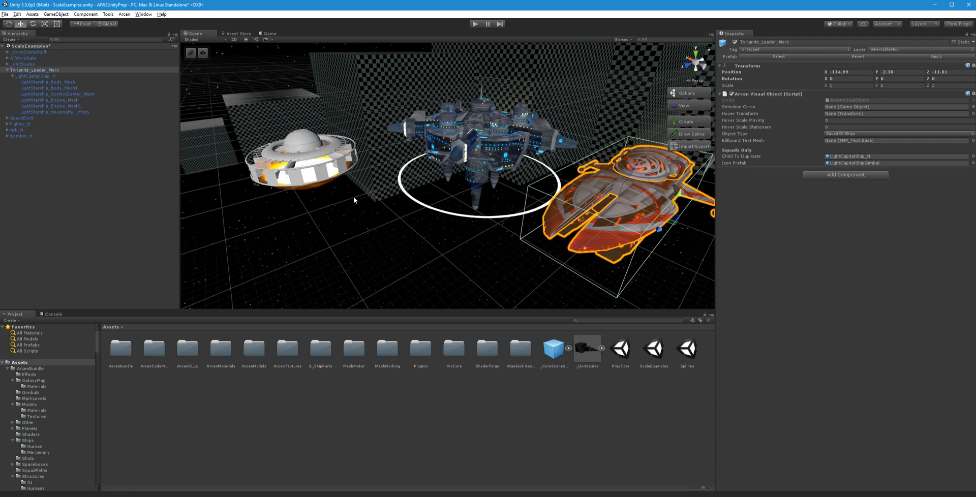
left_click_drag(371, 211, 475, 213, "alt")
left_click(476, 237)
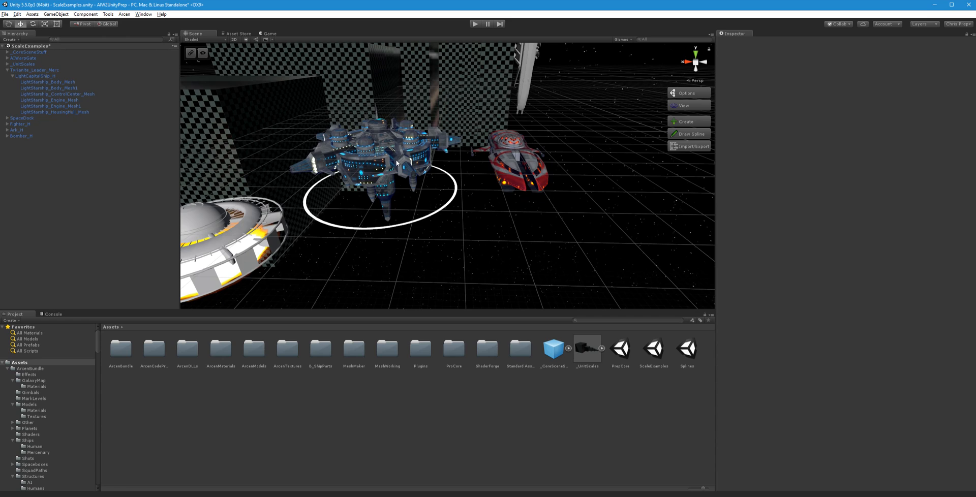
Select the space dock and the AI warp gate in turn to compare their colliders and components
left_click(398, 164)
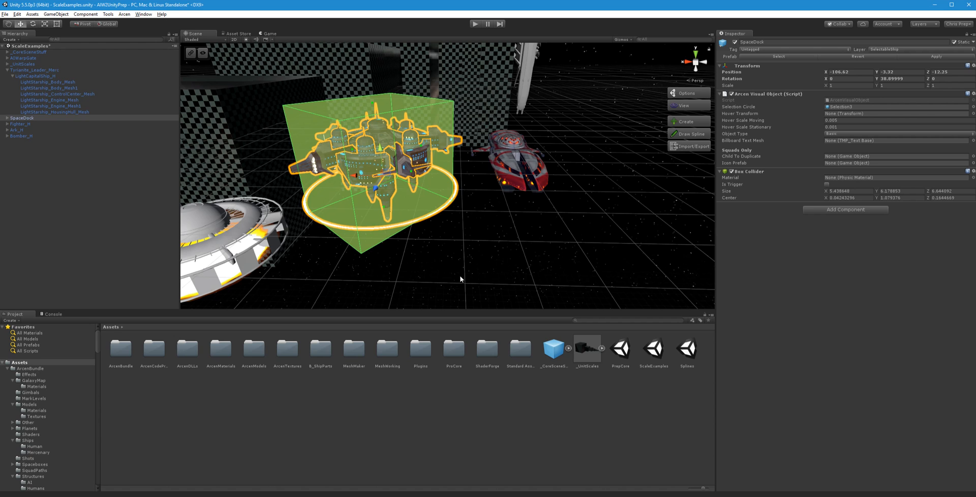
right_click_drag(478, 238, 403, 241)
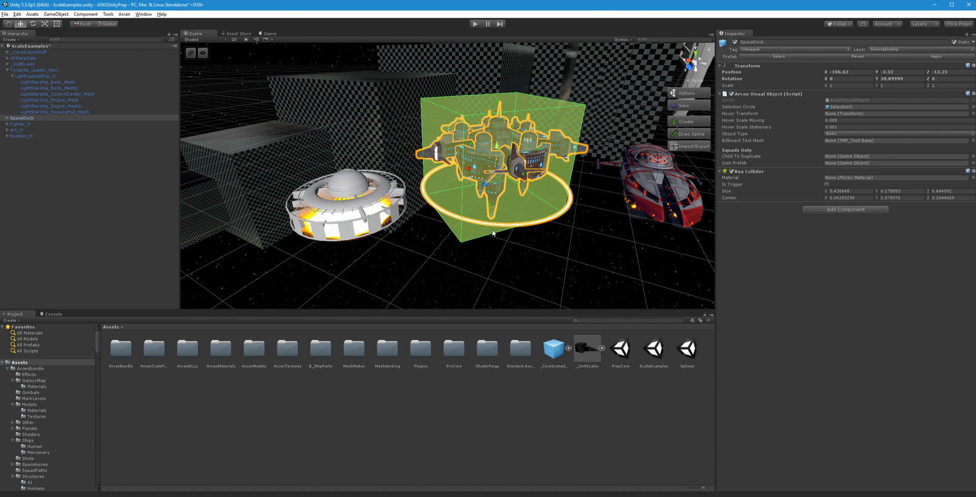
left_click(372, 197)
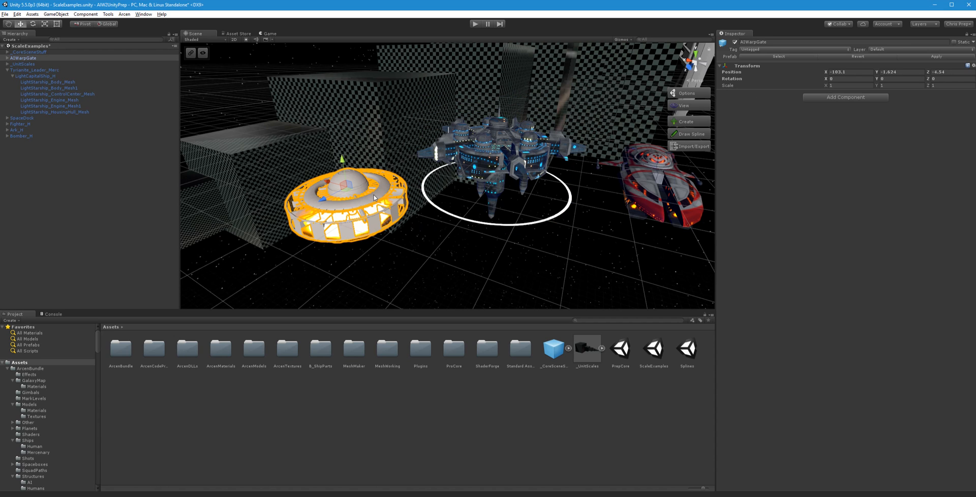
right_click_drag(462, 247, 497, 251)
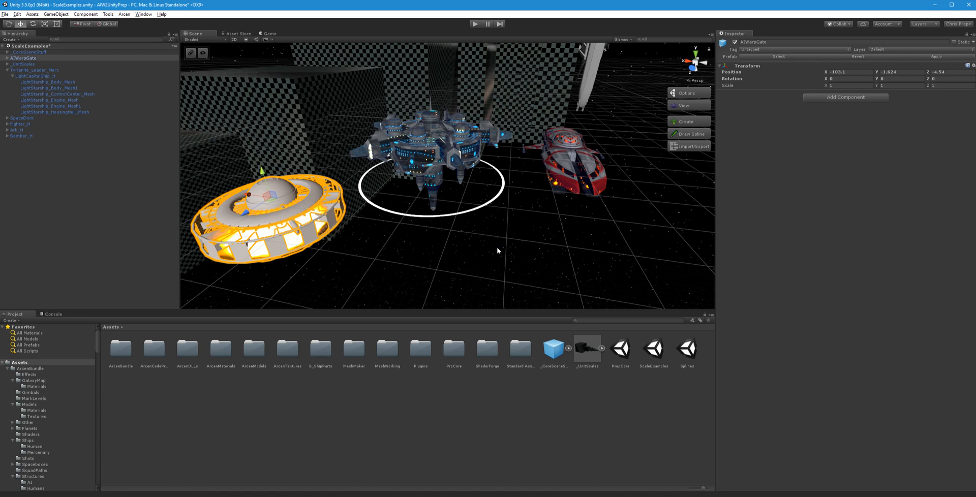
mouse_move(569, 209)
left_mouse_down("alt")
mouse_move(519, 213)
mouse_move(560, 211)
left_mouse_up("alt")
Switch to the AIW2Unity project's Unity window and run the ActualGame scene in play mode
mouse_move(598, 476)
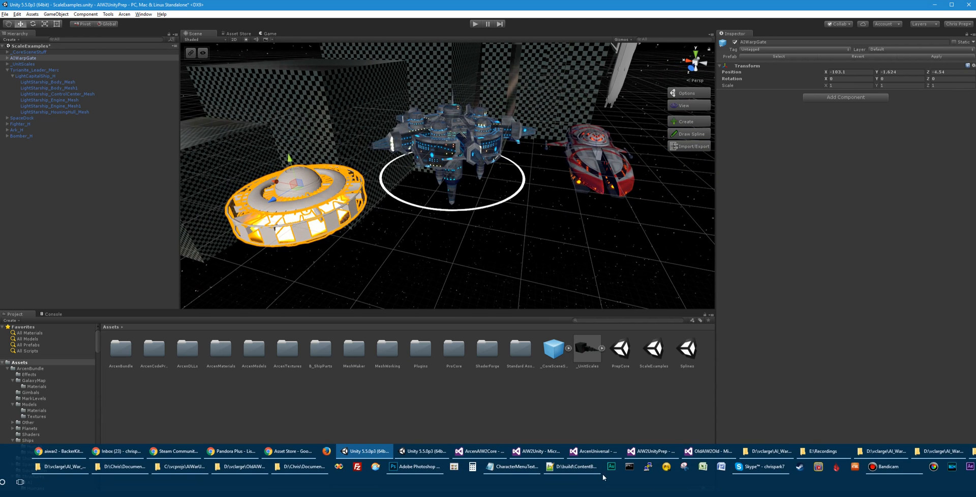
left_click(422, 451)
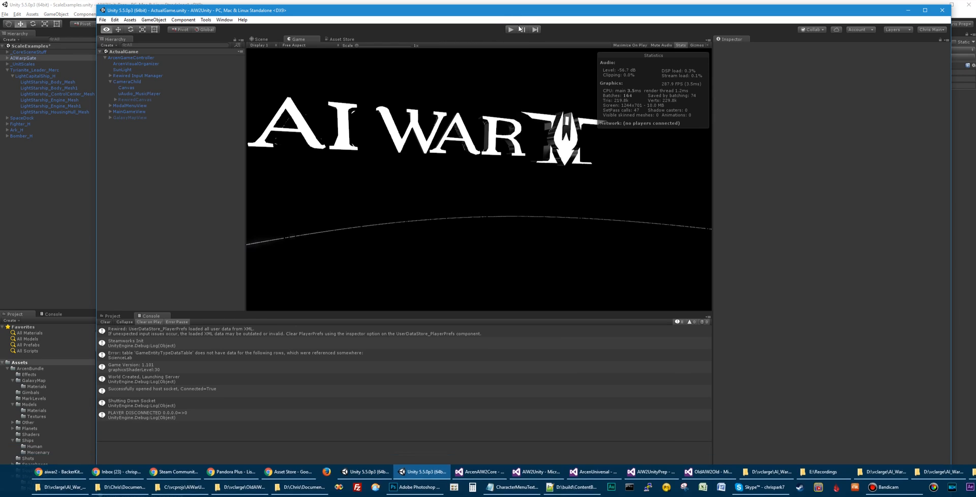
left_click(111, 322)
left_click(511, 29)
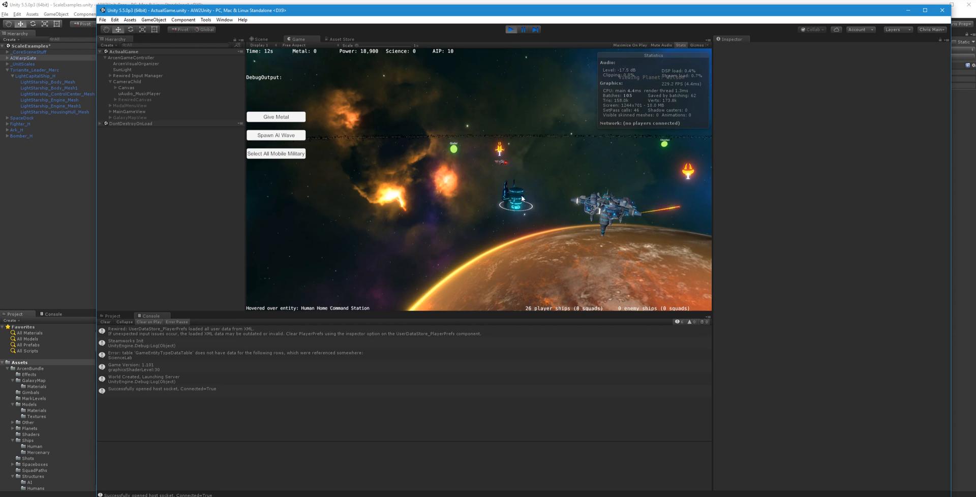
Zoom in on the light capital ship in the running game and box-select the area around it
scroll(574, 249, "up", 2)
scroll(583, 269, "down", 4)
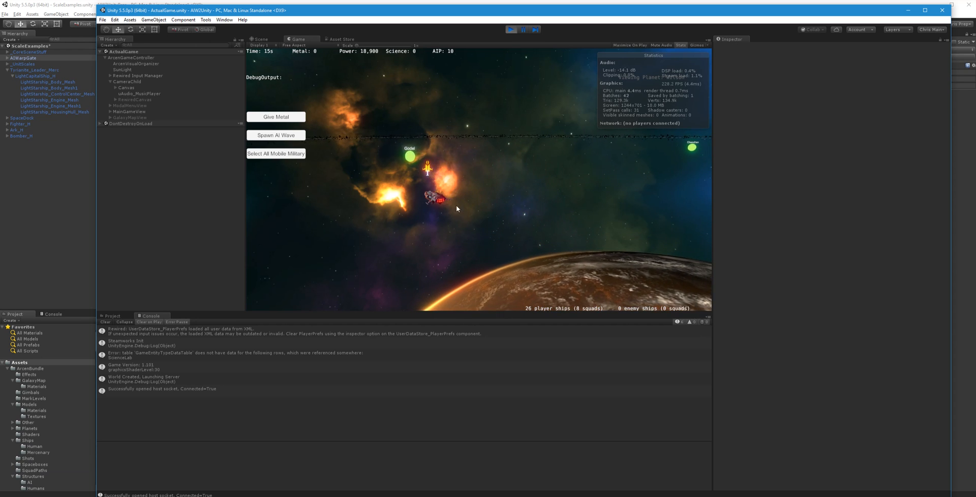
scroll(547, 218, "up", 3)
left_click_drag(535, 198, 699, 344)
left_click_drag(453, 122, 682, 267)
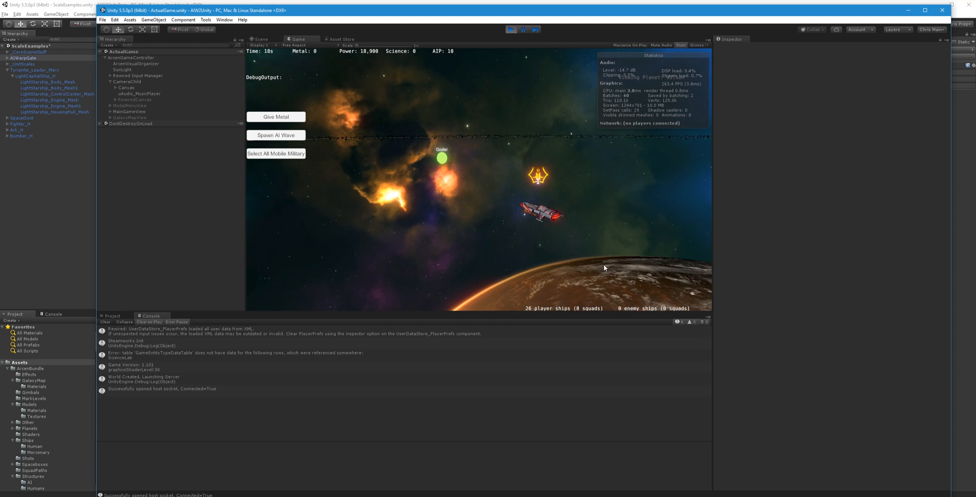
left_click_drag(519, 130, 572, 194)
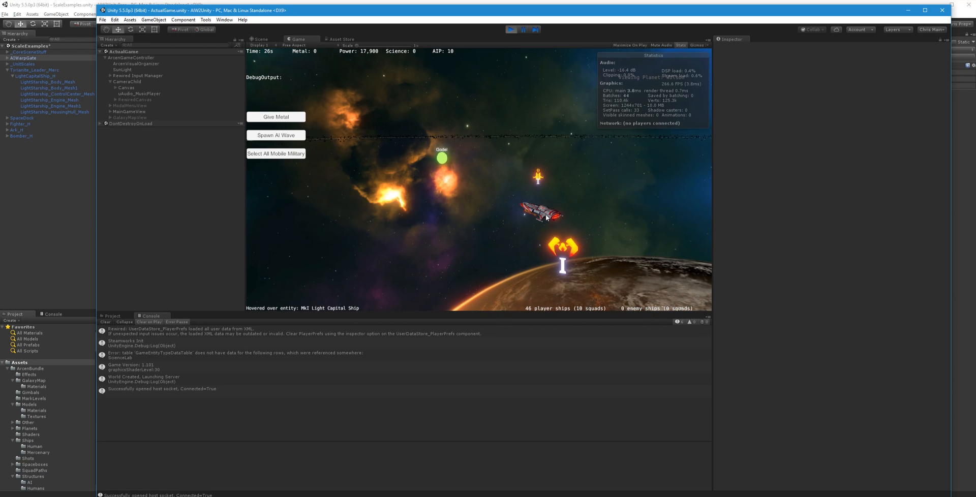
Test selecting squads in the running game, both by box selection and by picking a squad's icon
scroll(609, 211, "down", 5)
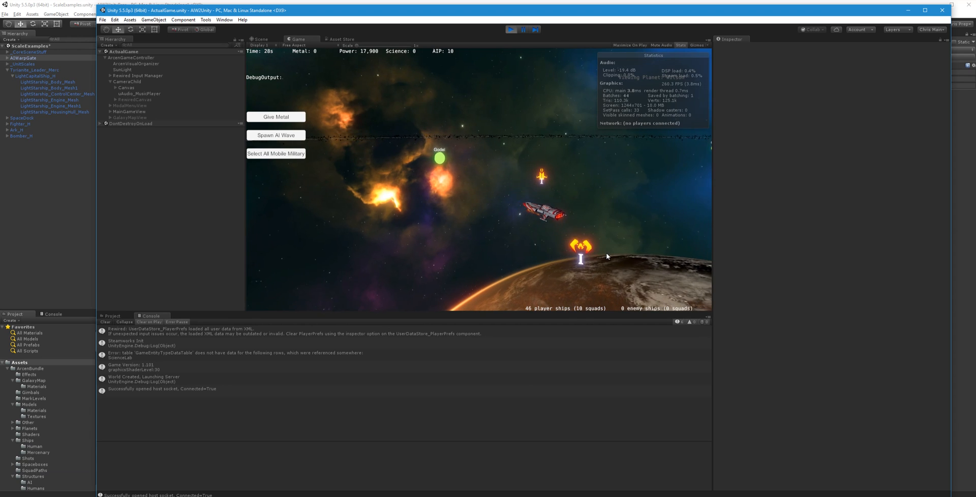
left_click_drag(502, 208, 566, 240)
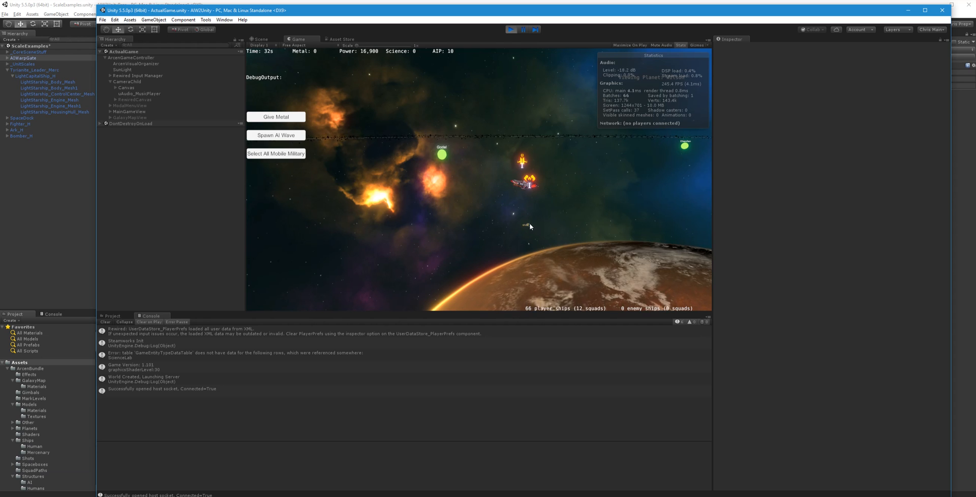
left_click_drag(509, 210, 528, 228)
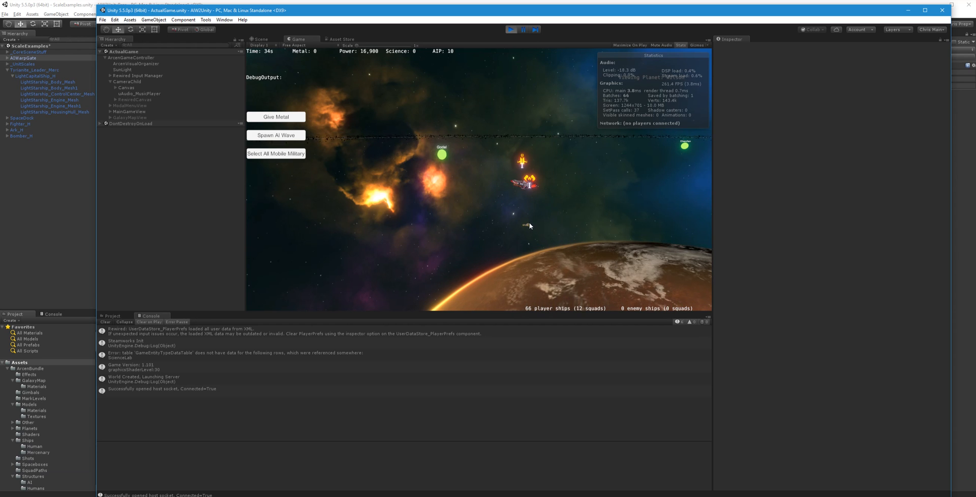
middle_click_drag(529, 230, 545, 228)
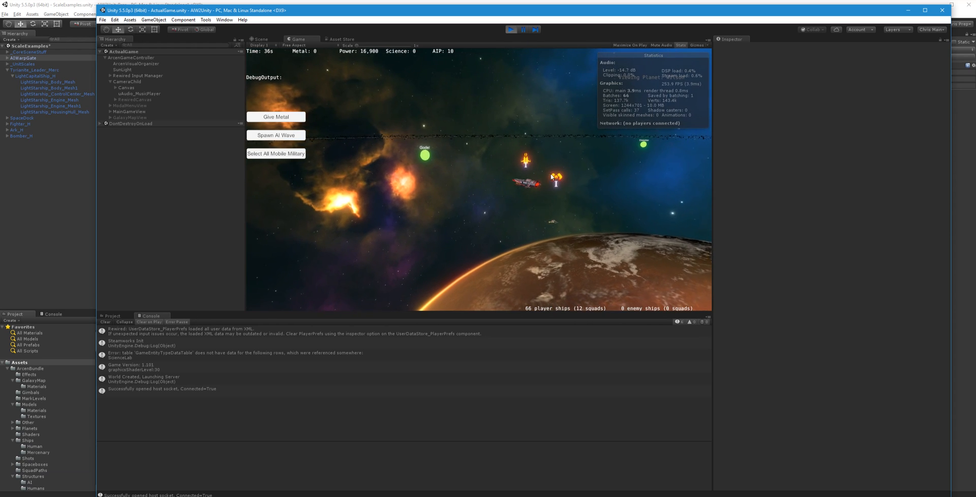
left_click(558, 178)
left_click(552, 249)
middle_click_drag(564, 250, 642, 297)
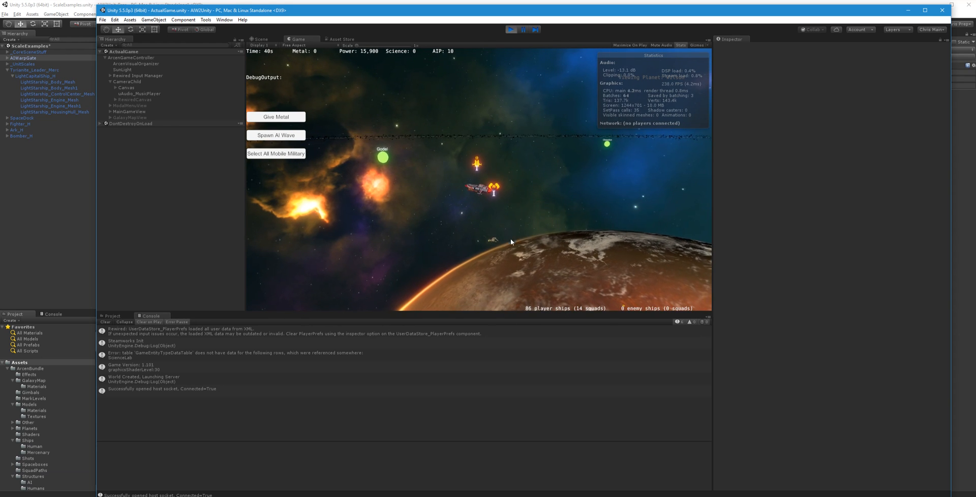
middle_click_drag(508, 236, 586, 275)
Stop the running game and switch back to the AIW2UnityPrep project's Unity window
left_click(508, 29)
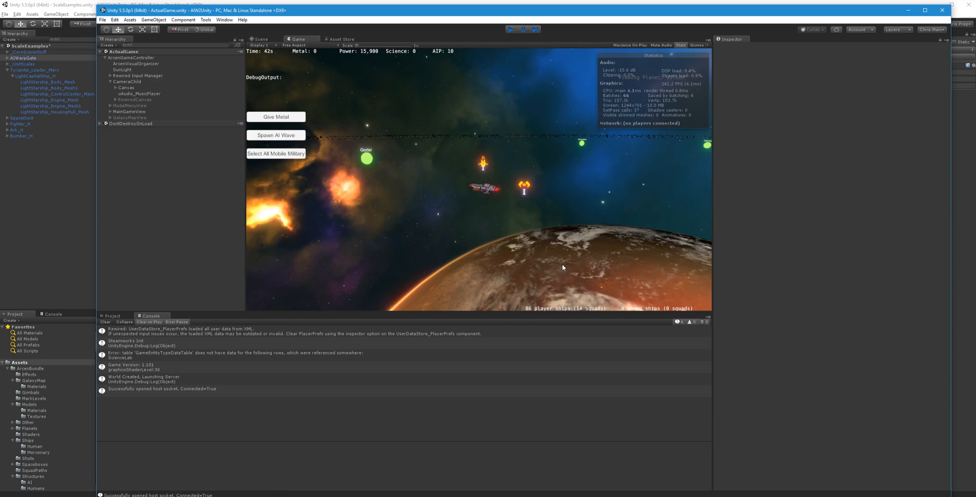
left_click(111, 321)
key("alt+Tab")
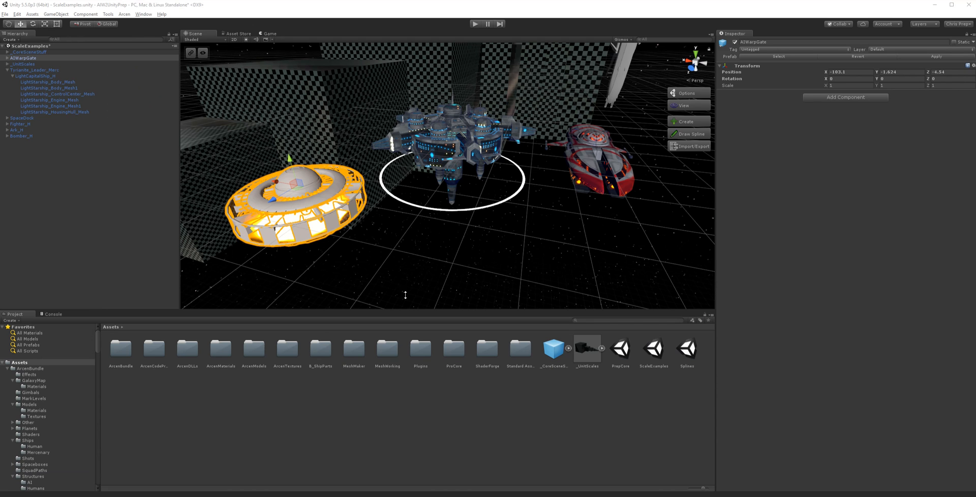
Clear the warp gate selection and view the fighter and bomber models up close
left_click(571, 233)
right_click_drag(571, 232, 464, 227)
right_click_drag(400, 229, 443, 243)
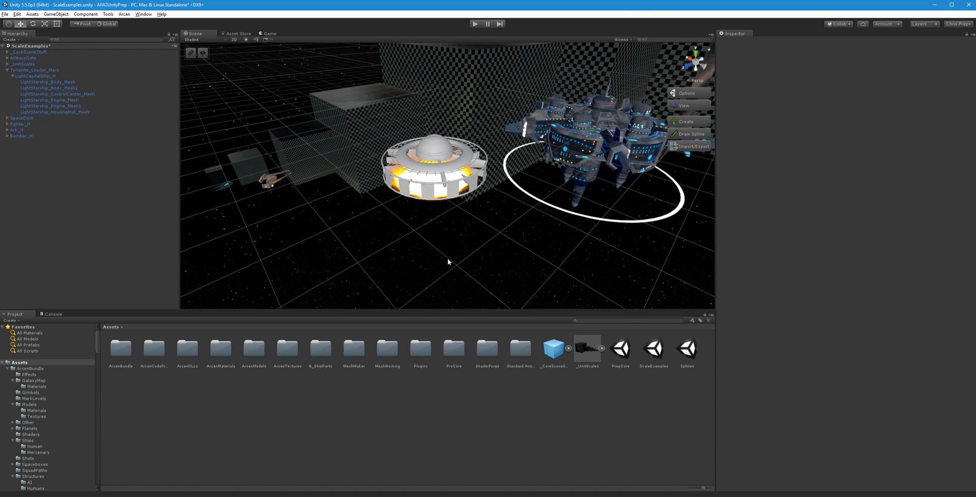
right_click_drag(295, 240, 324, 239)
key("w")
key("s")
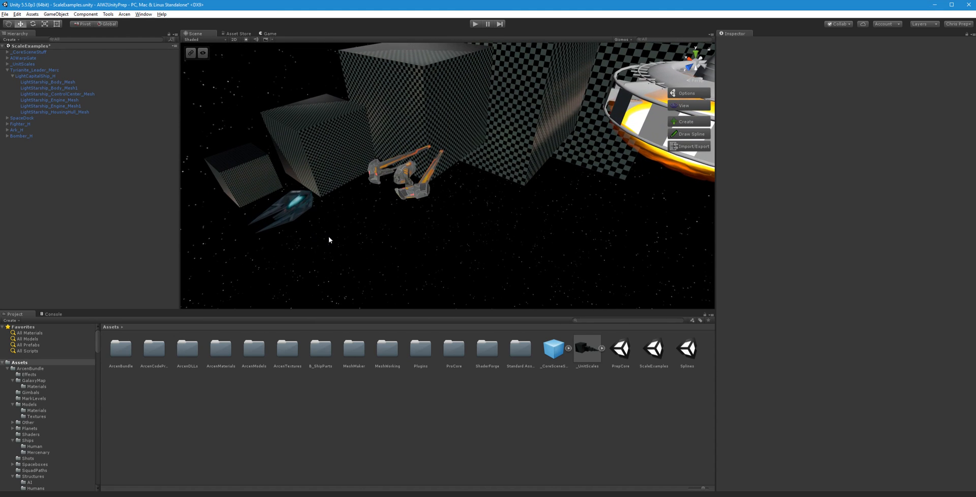
Open the Tags & Layers settings to review the user layers, and return to the scene with nothing selected
left_click(931, 25)
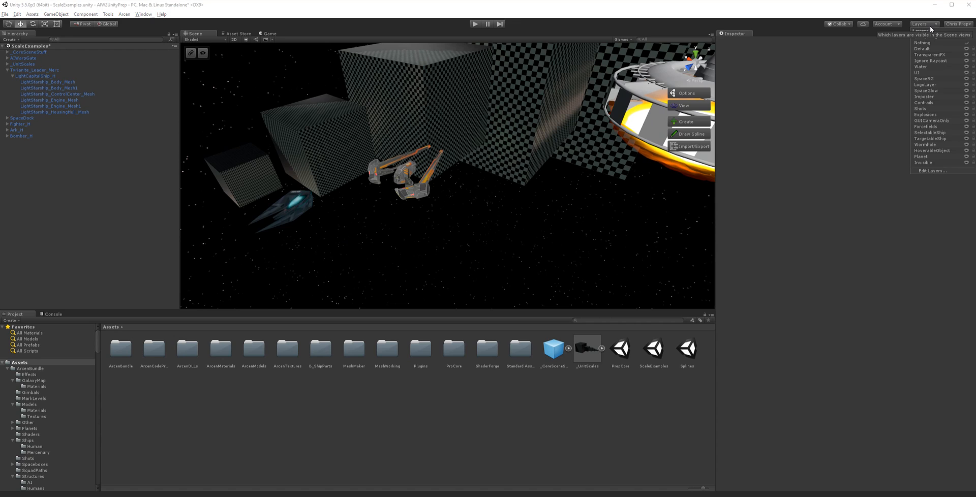
left_click(933, 171)
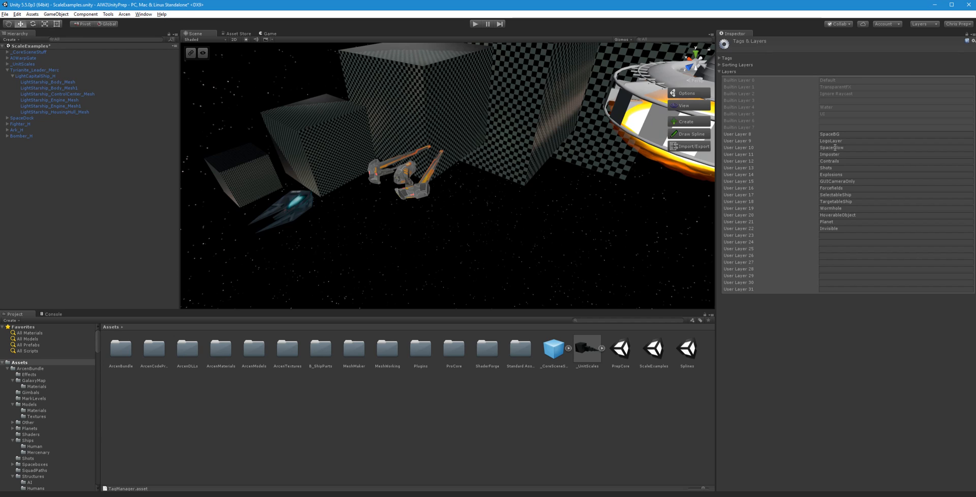
left_click(477, 207)
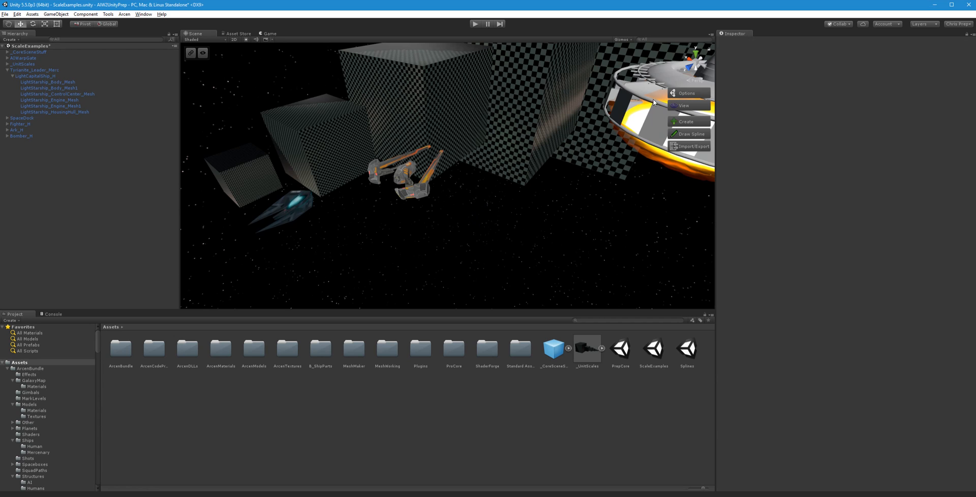
Test picking the AI warp gate and the bomber directly in the scene, clearing the selection between picks
left_click(641, 94)
left_click(617, 220)
left_click(622, 139)
left_click(437, 255)
left_click(413, 192)
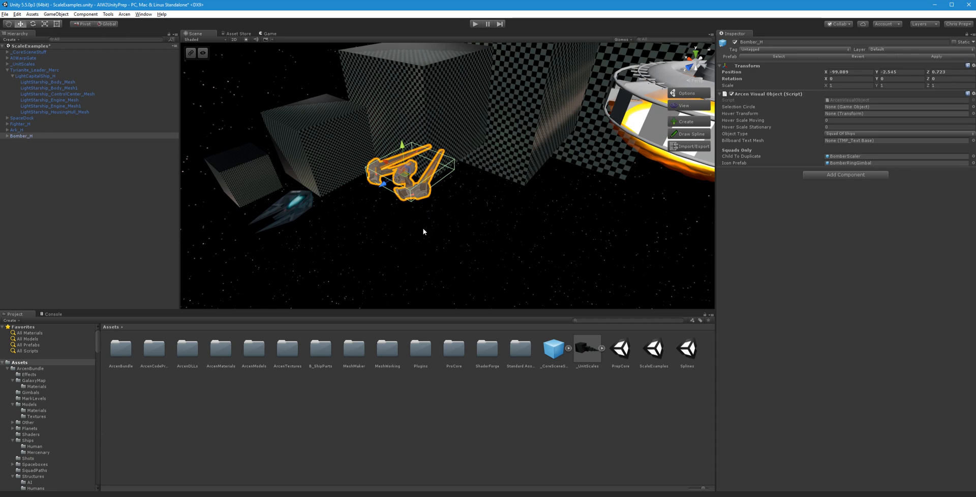
left_click(426, 257)
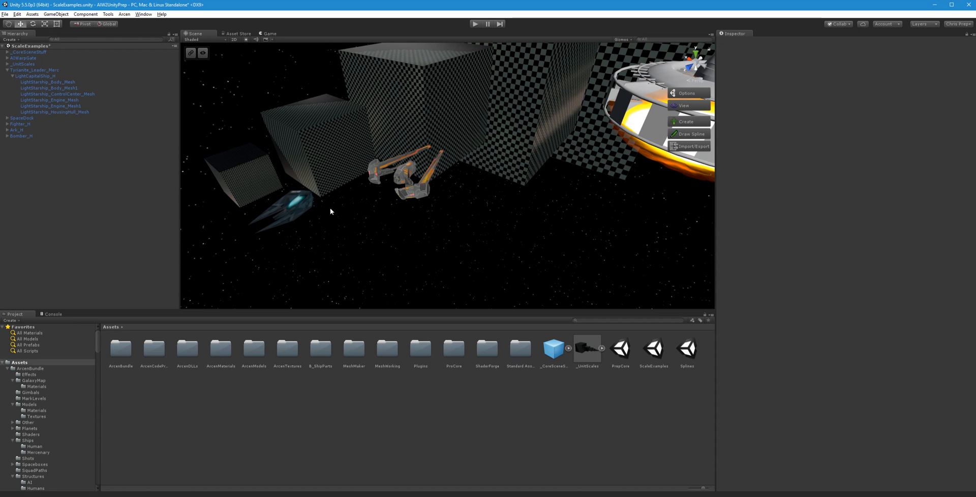
Compare picking the bomber with picking the checkered unit-scale cube behind it, clearing the selection after each
left_click(415, 155)
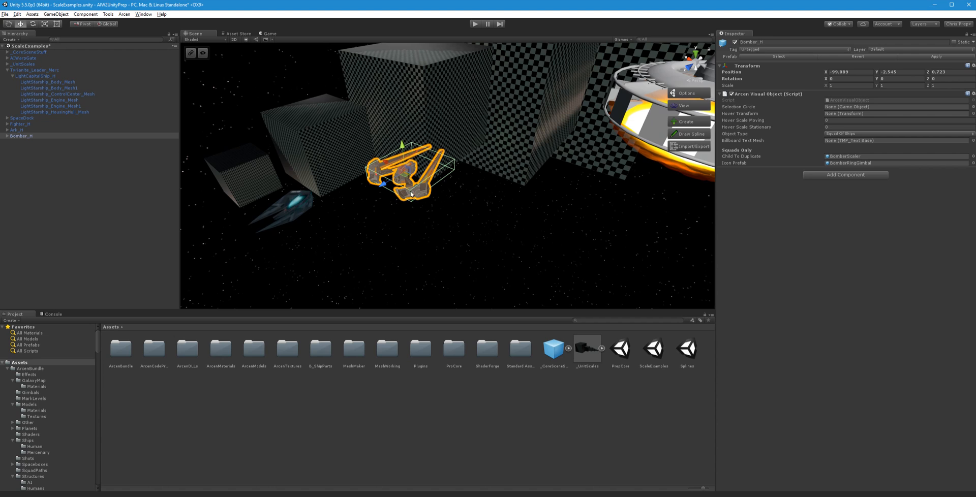
left_click(428, 241)
left_click(410, 112)
left_click(411, 112)
left_click(431, 248)
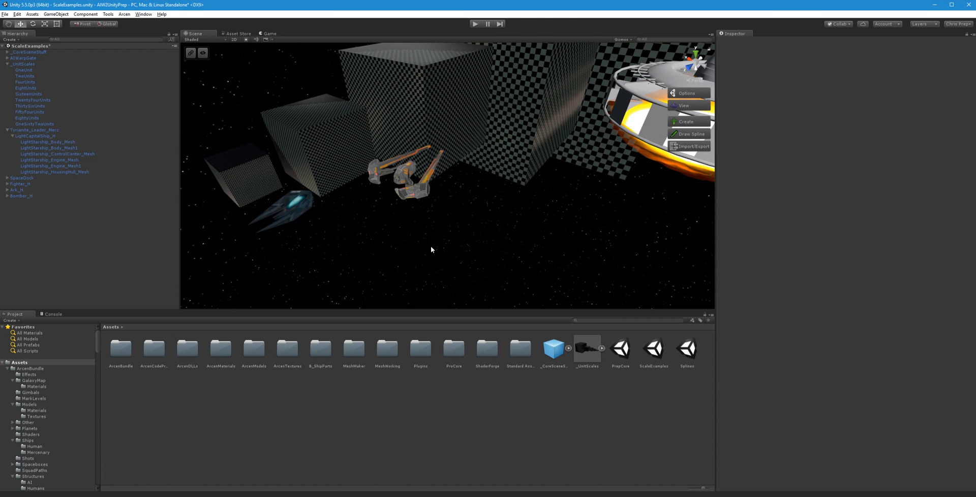
Pick the bomber by its prong tips and by its body, clearing the selection between picks
left_click(441, 157)
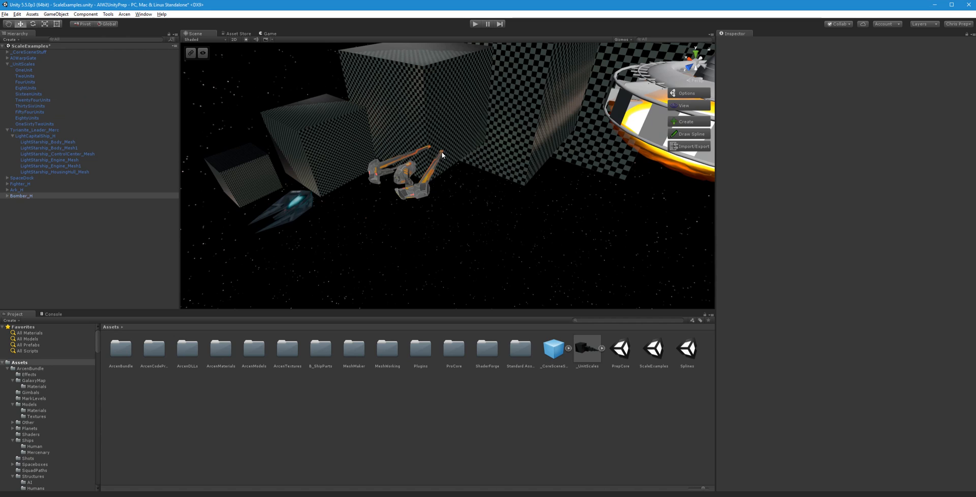
left_click(466, 207)
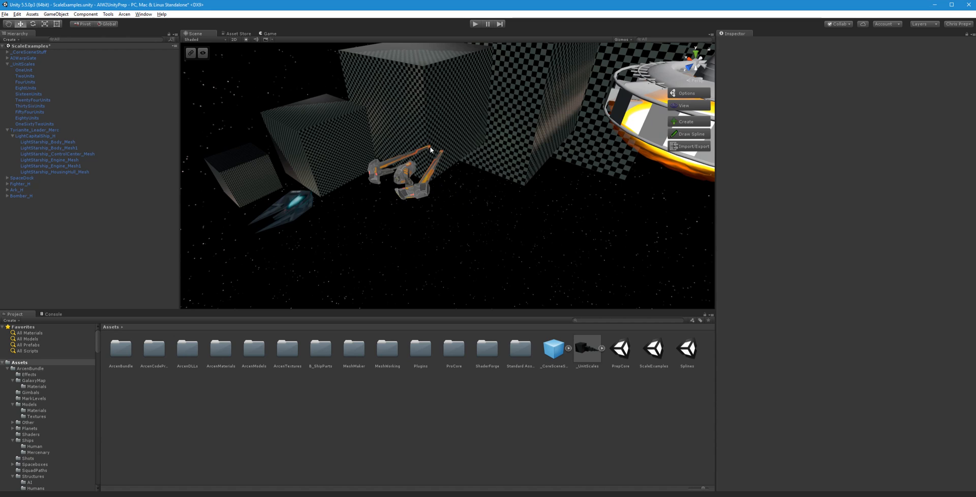
left_click(430, 149)
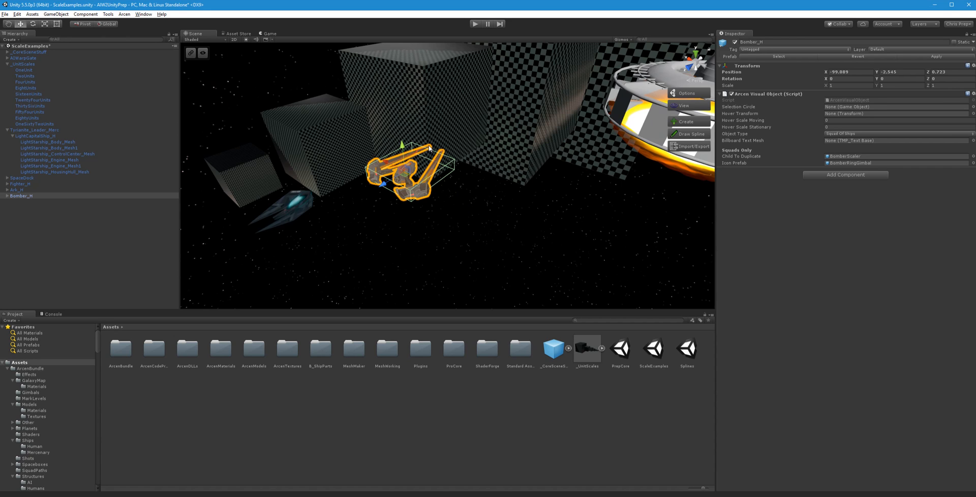
left_click(457, 231)
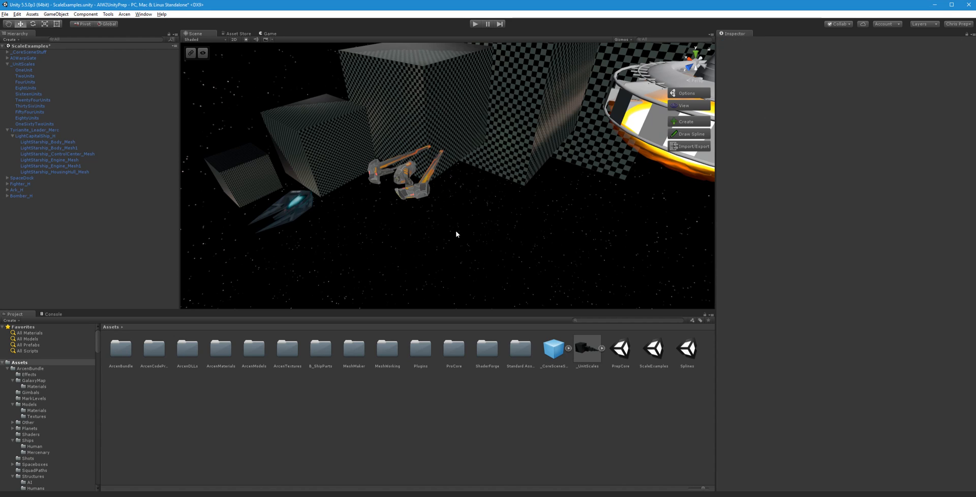
left_click(411, 184)
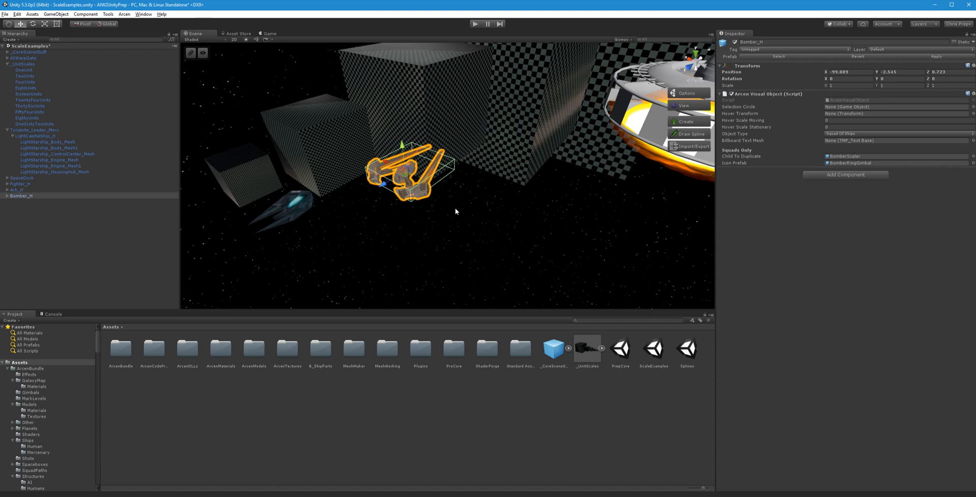
Clear the selection and box-select the bomber with a marquee around it
left_click(469, 267)
mouse_move(440, 241)
right_mouse_down()
mouse_move(526, 203)
mouse_move(442, 264)
mouse_move(450, 257)
right_mouse_up()
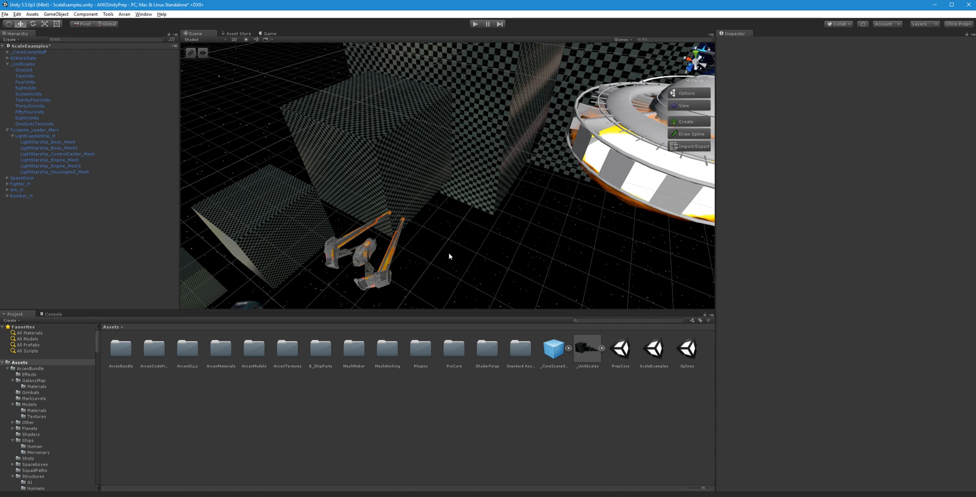
left_click_drag(234, 129, 549, 275)
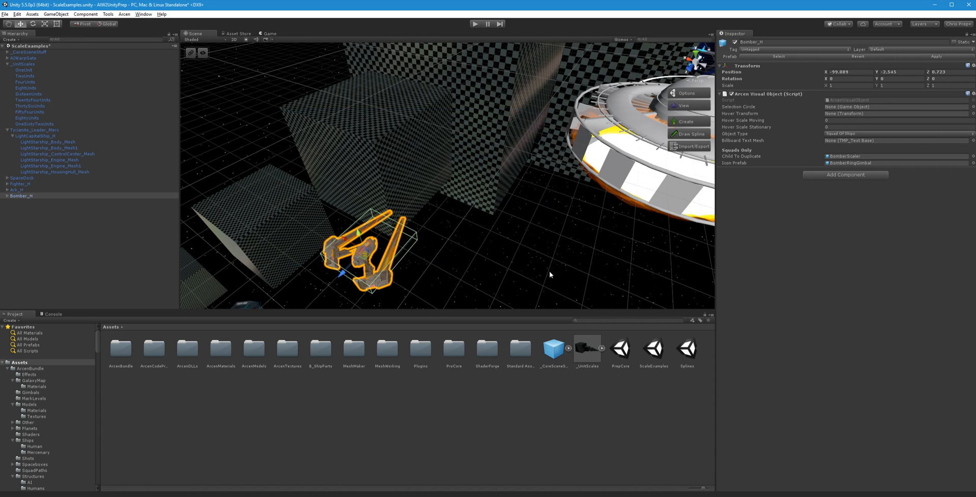
Clear the selection, reselect the bomber in the scene, and inspect the box collider on its BomberScaler child
left_click(470, 260)
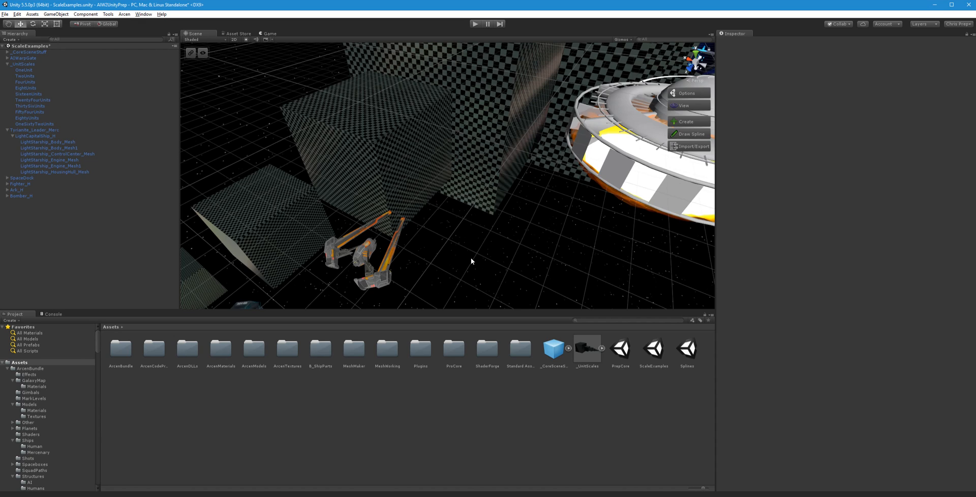
right_click_drag(477, 220, 532, 234)
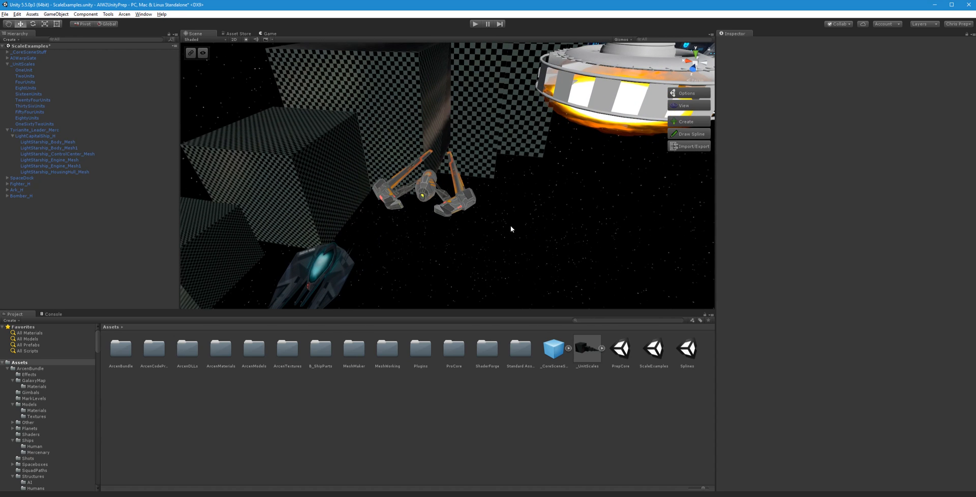
left_click(461, 213)
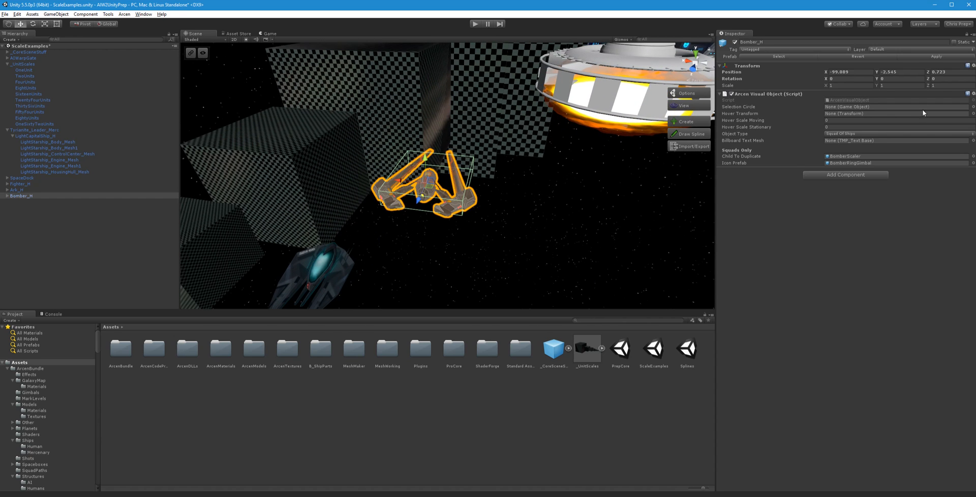
left_click(8, 196)
left_click(31, 202)
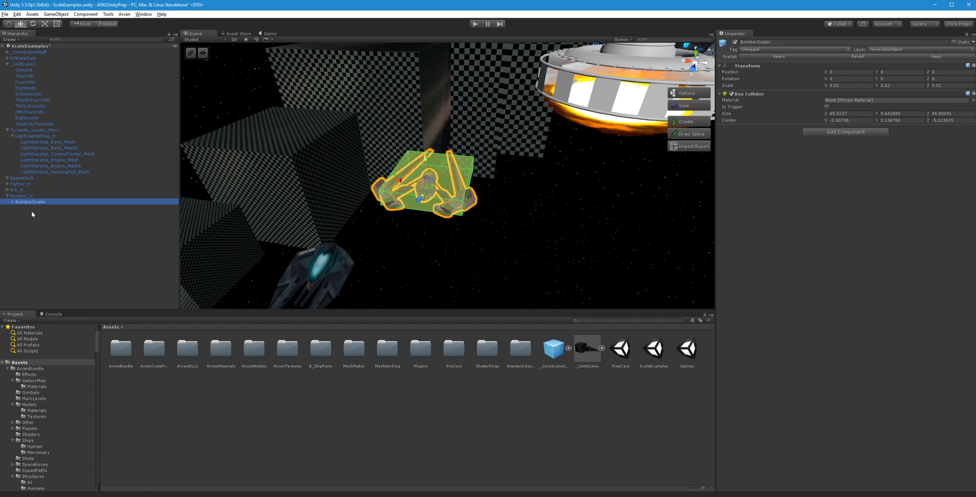
Set the layer of Bomber_H and all its child objects to SelectableShip
left_click(20, 195)
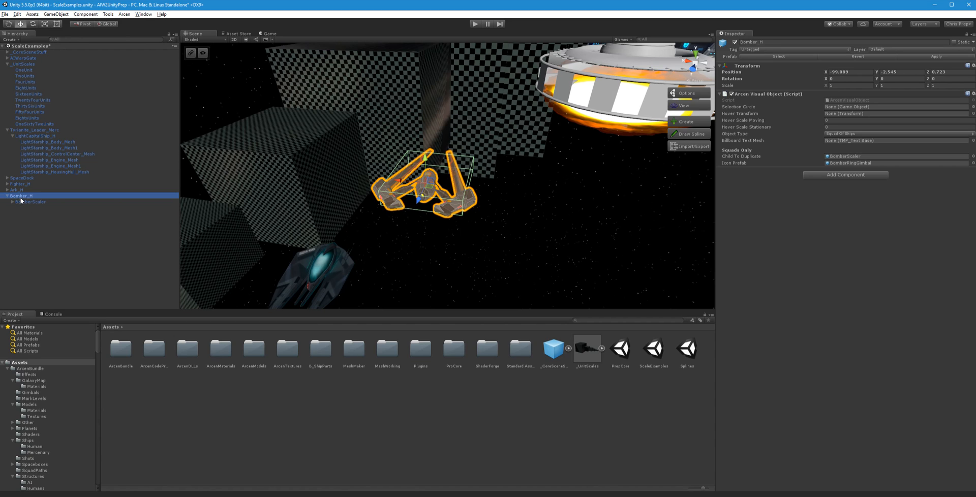
left_click(894, 49)
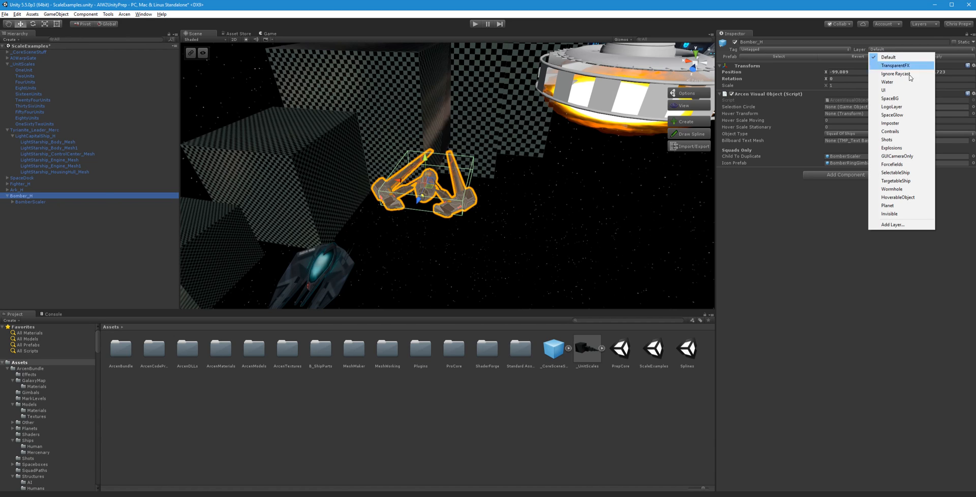
left_click(911, 174)
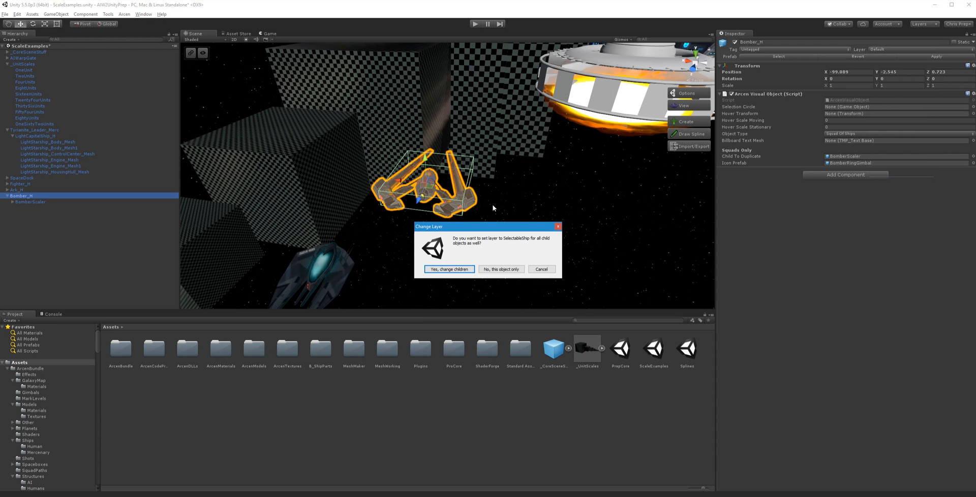
left_click(446, 270)
left_click(7, 195)
Set the layer of Fighter_H and its children to SelectableShip, and apply the bomber's changes to its prefab
left_click(300, 276)
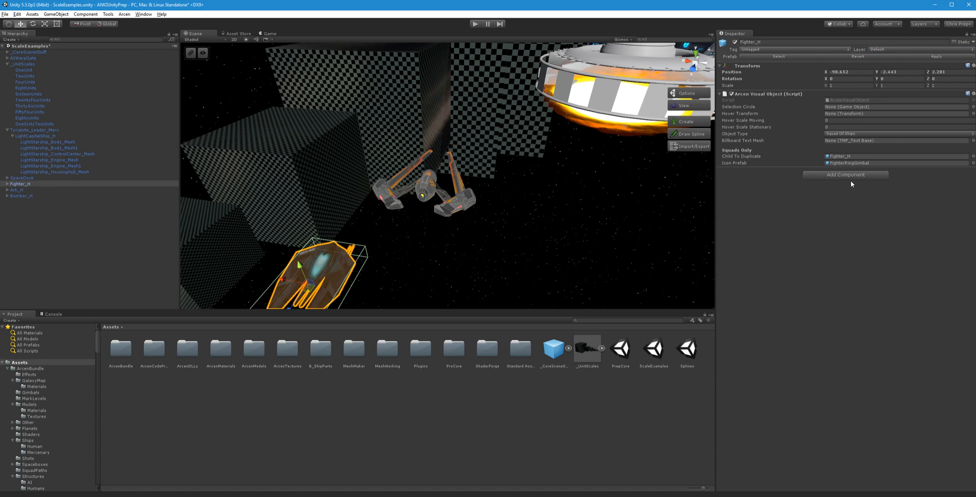
left_click(896, 48)
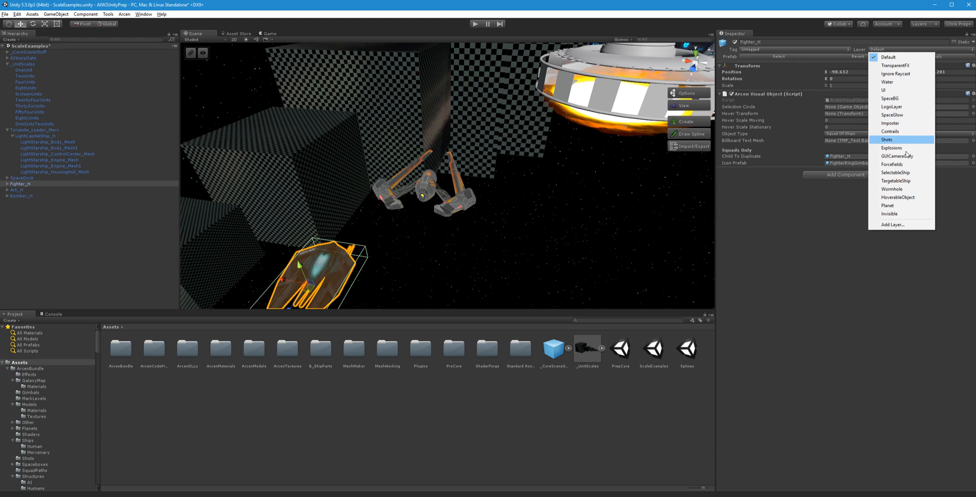
left_click(895, 173)
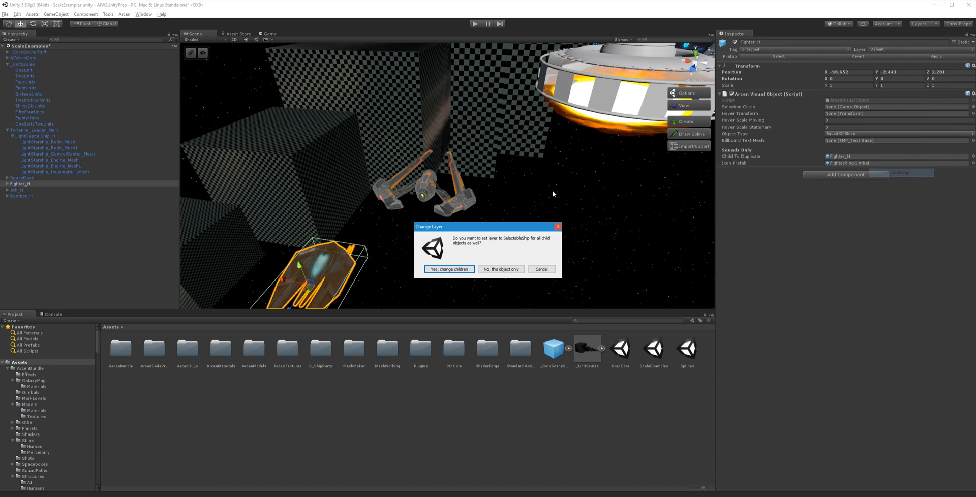
left_click(448, 271)
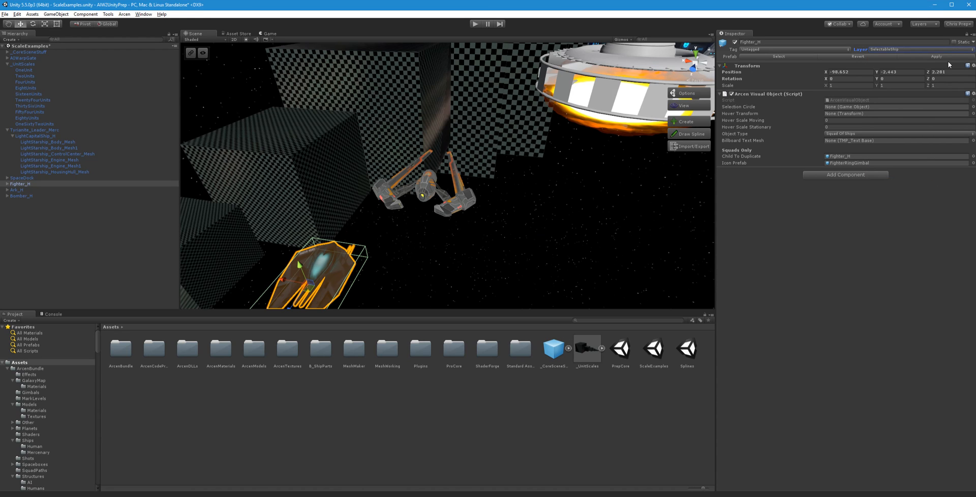
left_click(25, 196)
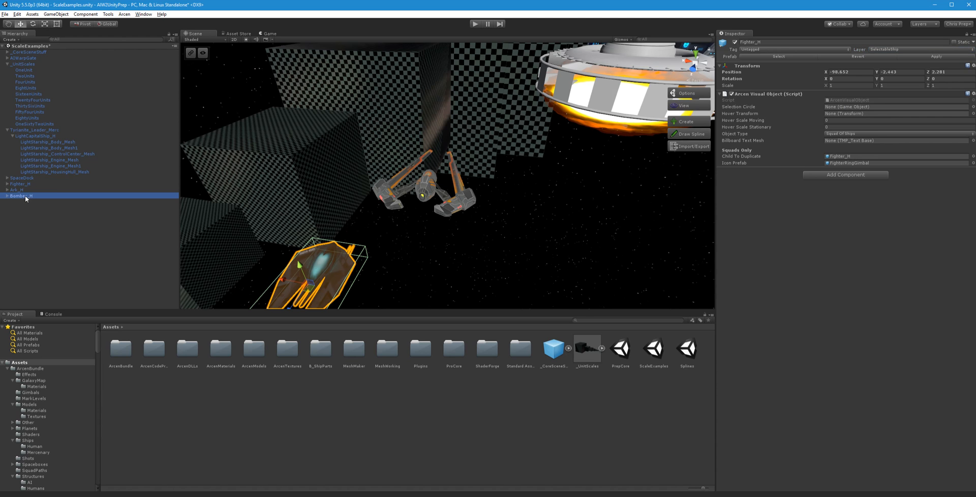
left_click(943, 58)
Try a marquee selection over the fighter and the small unit-scale cubes, then clear the selection
right_click_drag(520, 227, 399, 231)
key("d")
key("s")
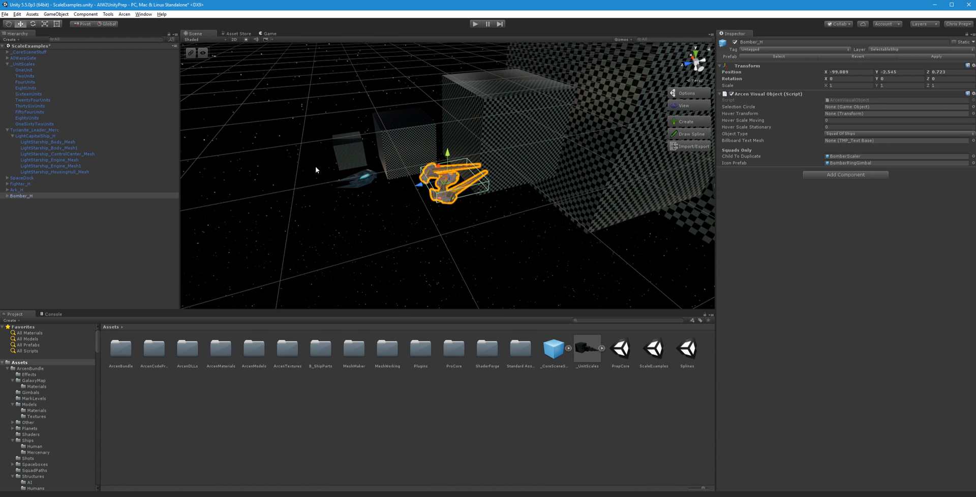
right_click_drag(417, 165, 464, 212)
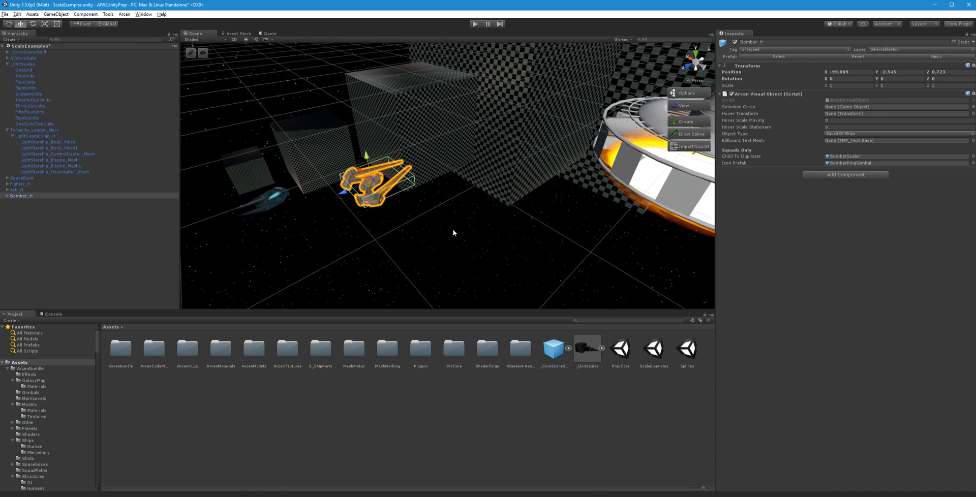
left_click_drag(197, 81, 322, 240)
left_click(324, 256)
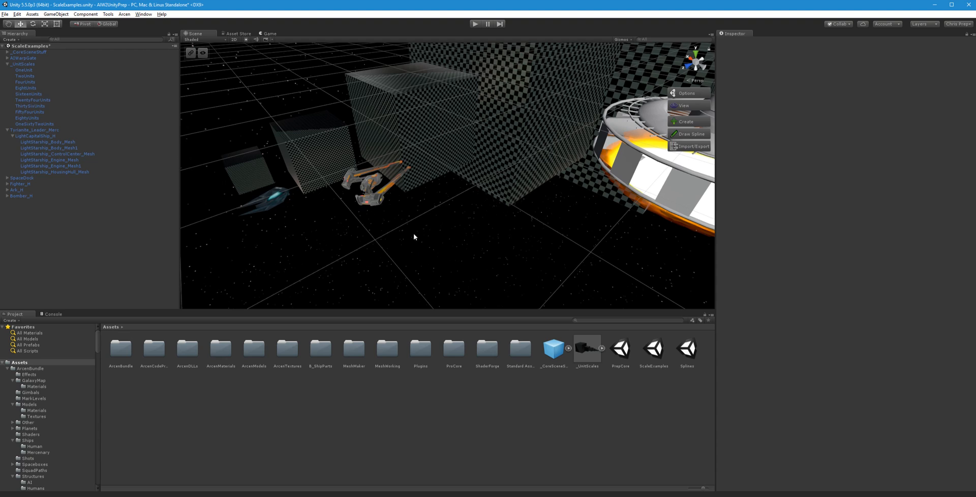
Select the red Tyrianite leader ship beside the space dock to examine its bounds, then clear the selection
right_click_drag(442, 230, 487, 208)
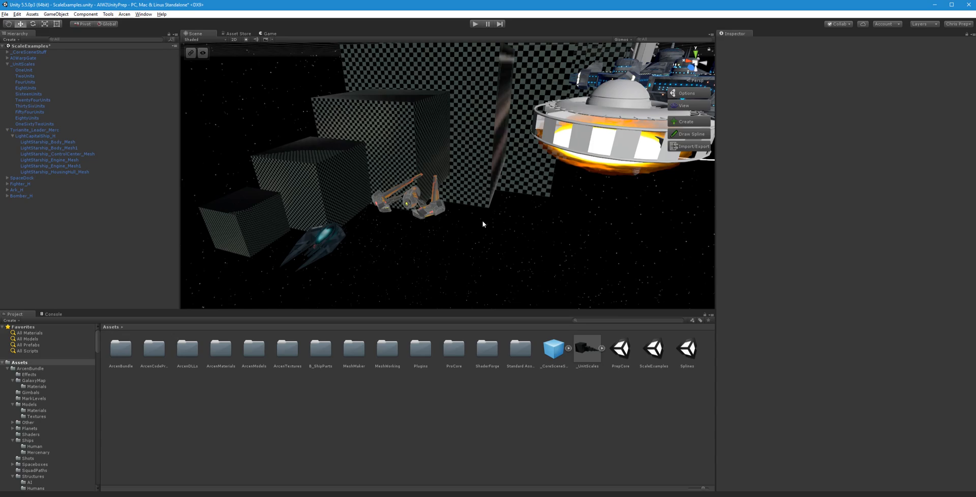
key("w")
right_click_drag(489, 244, 434, 265)
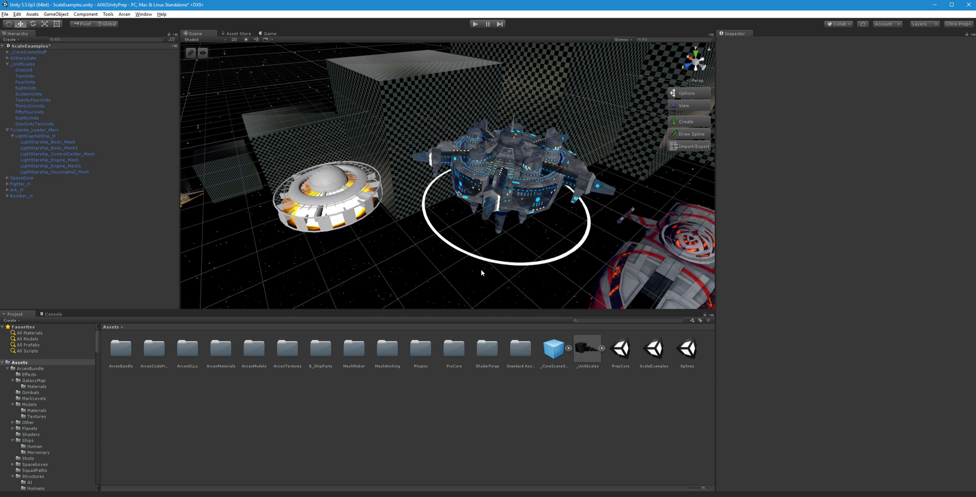
right_click_drag(511, 264, 456, 261)
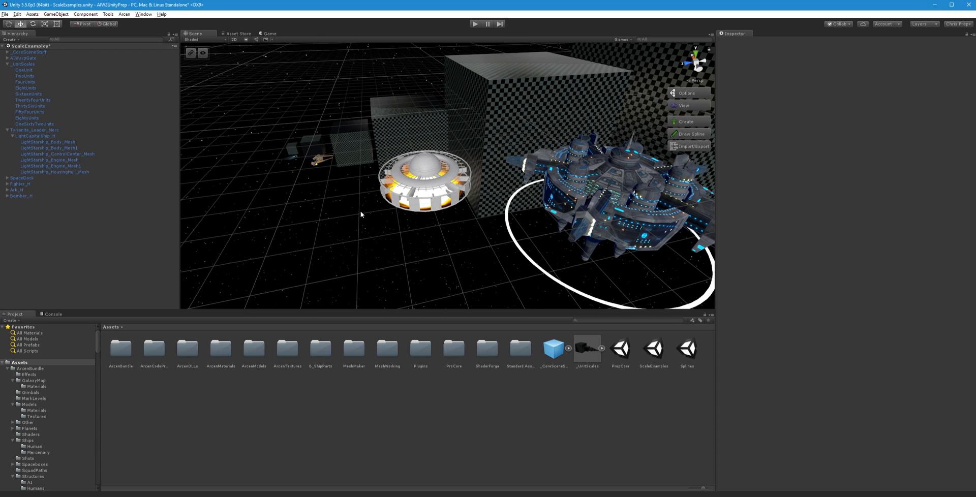
right_click_drag(389, 227, 517, 208)
left_click(454, 175)
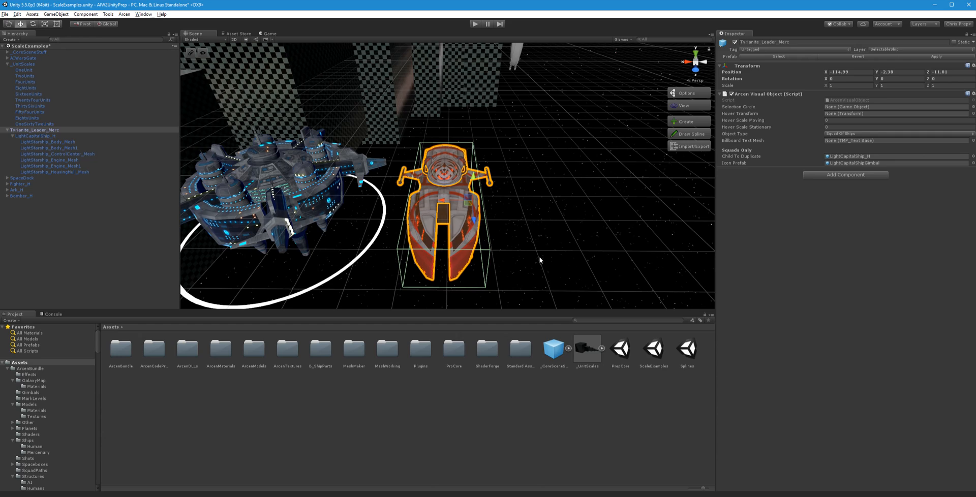
left_click(523, 245)
Compare the Tyrianite leader ship with the space dock by selecting each in the scene
left_click_drag(513, 234, 434, 227, "alt")
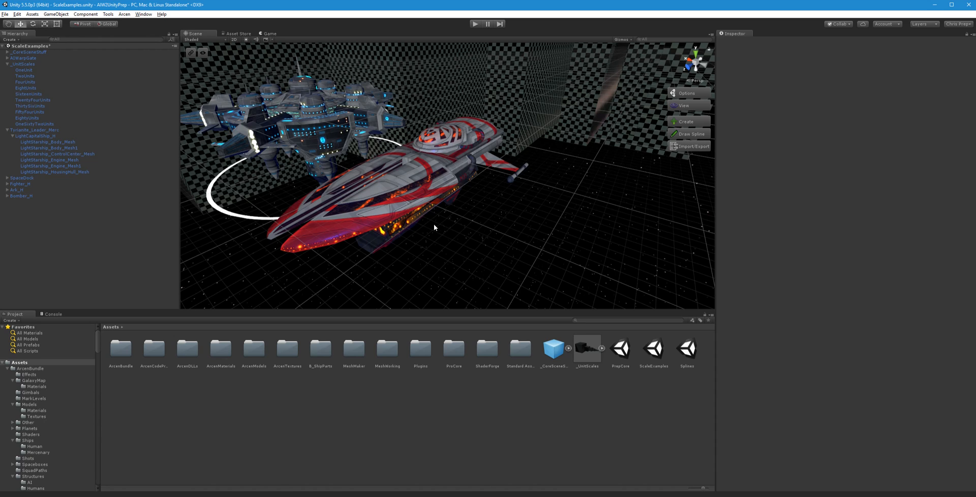
left_click_drag(351, 224, 412, 246, "alt")
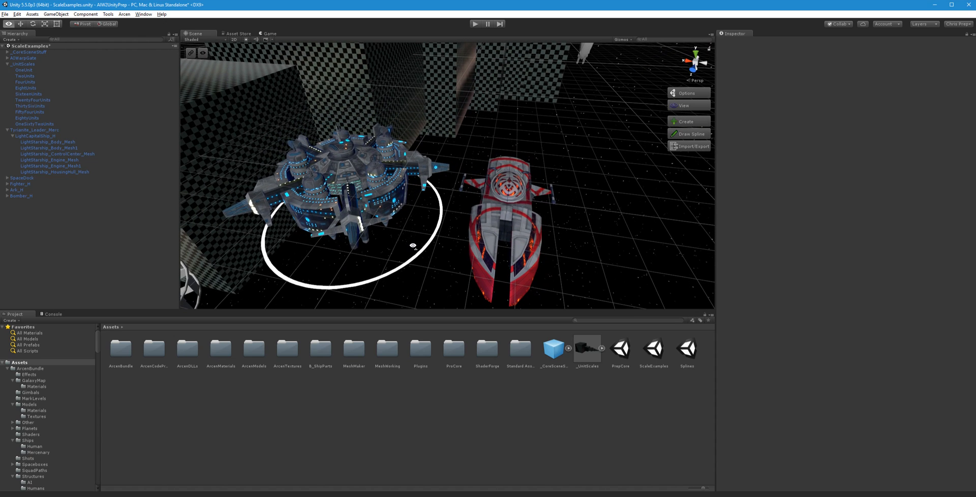
mouse_move(413, 246)
right_mouse_down()
mouse_move(392, 246)
mouse_move(419, 246)
right_mouse_up()
left_click(511, 191)
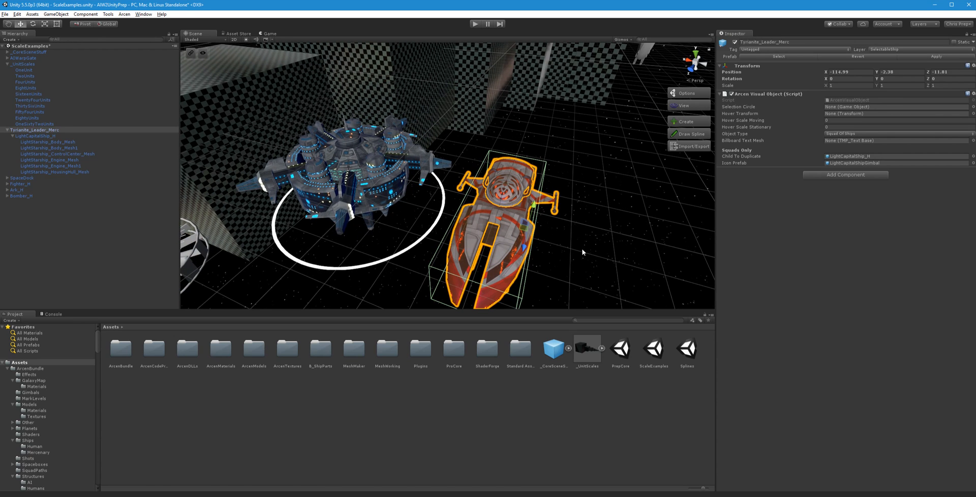
left_click(359, 167)
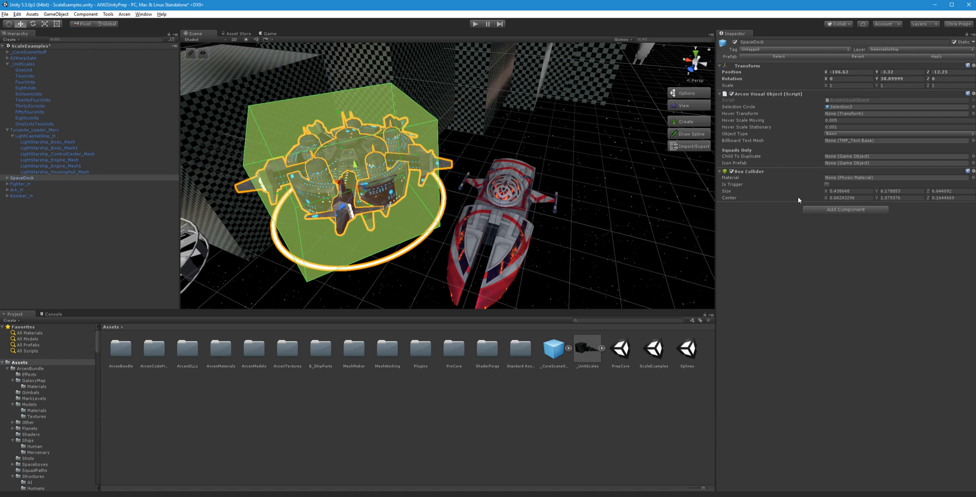
Inspect the space dock's selection circle and Inner child objects, then return to the SpaceDock parent
mouse_move(415, 209)
right_mouse_down()
mouse_move(321, 208)
mouse_move(353, 217)
mouse_move(424, 195)
mouse_move(408, 204)
right_mouse_up()
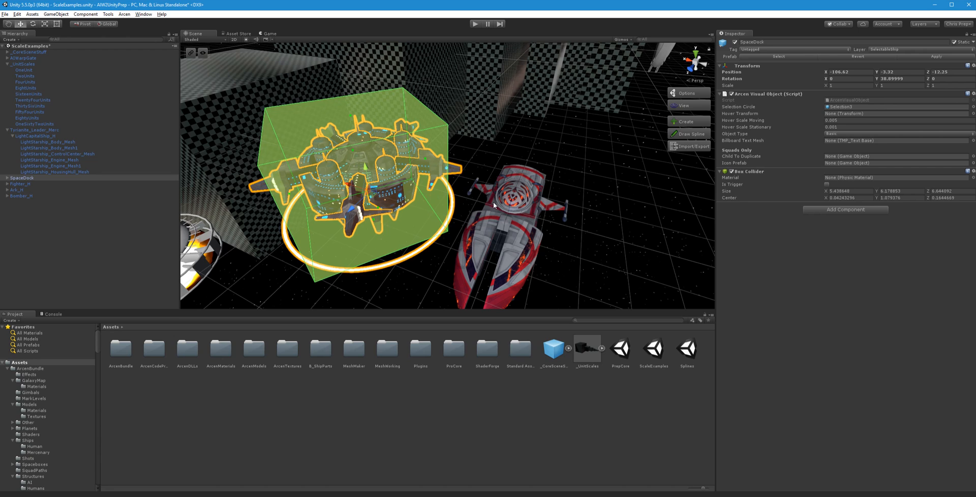
left_click(7, 177)
left_click(19, 183)
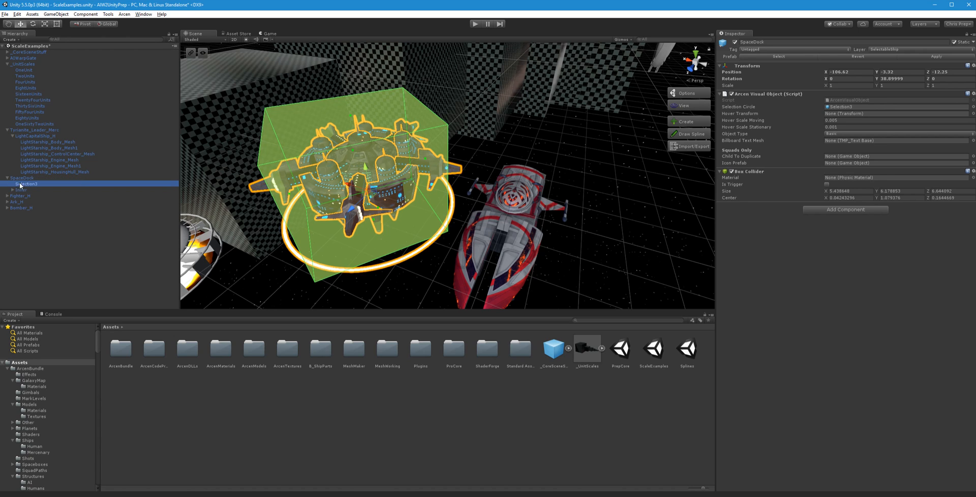
left_click(25, 190)
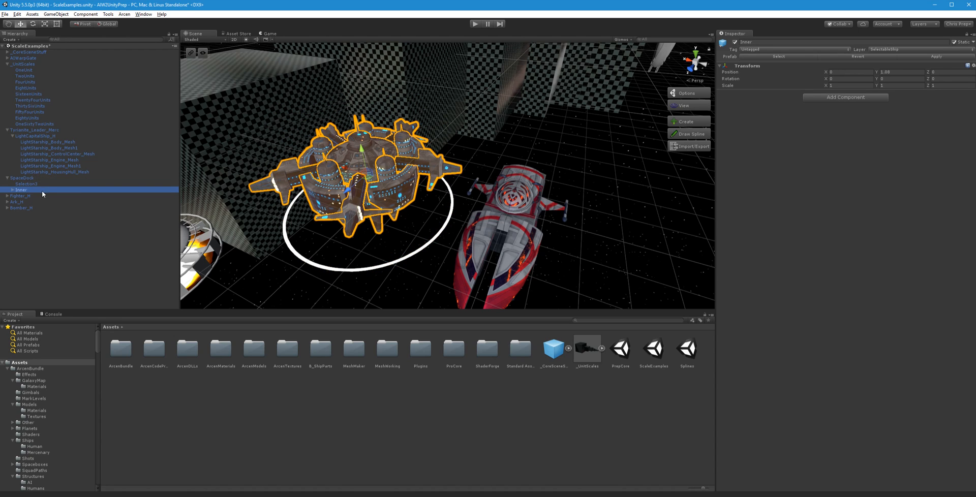
left_click(26, 183)
left_click(29, 178)
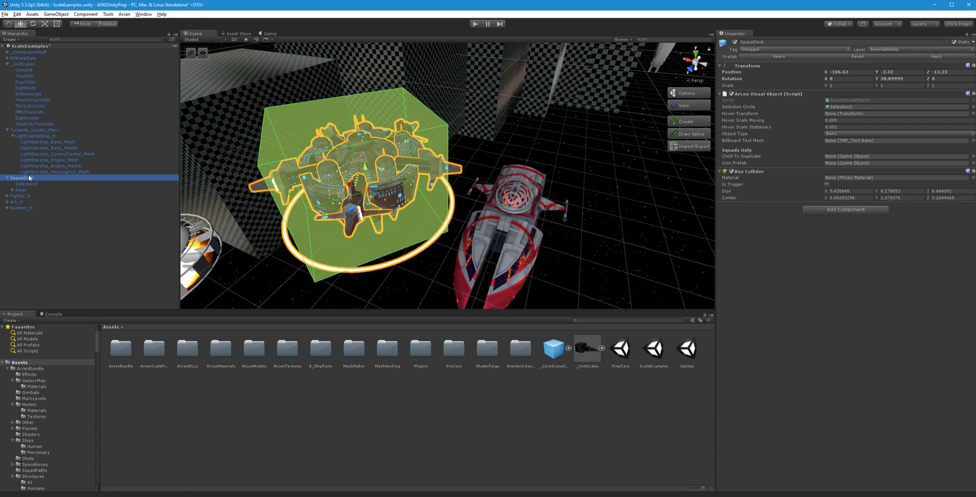
Review the space dock's Object Type options and compare its visual object settings with those of the Tyrianite leader
left_click(826, 133)
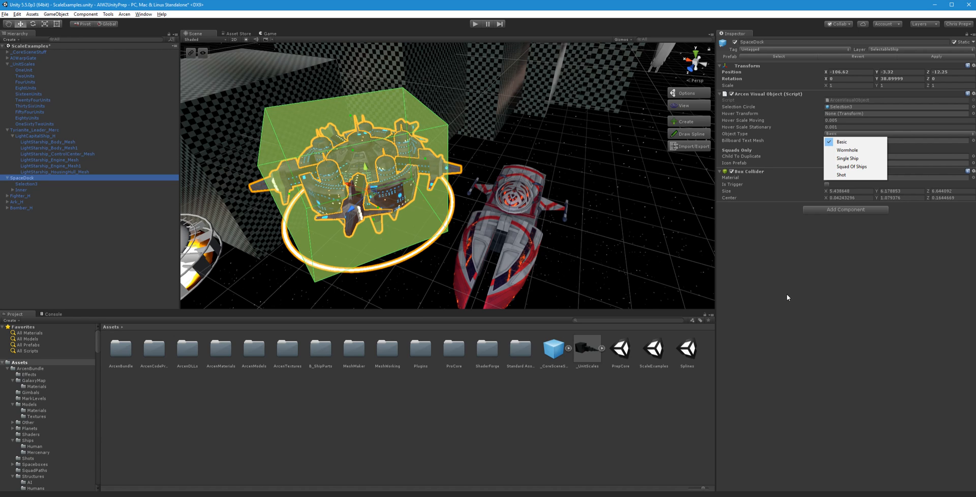
left_click(787, 295)
left_click(529, 208)
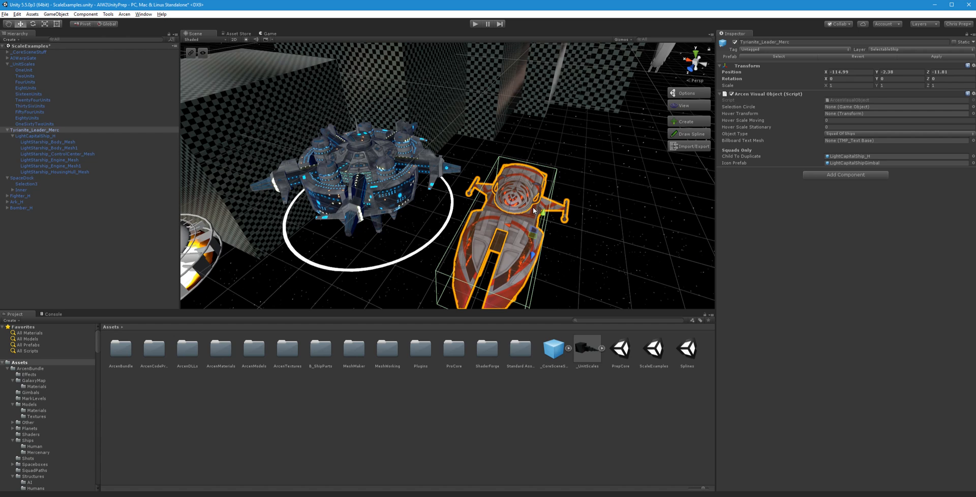
left_click(395, 183)
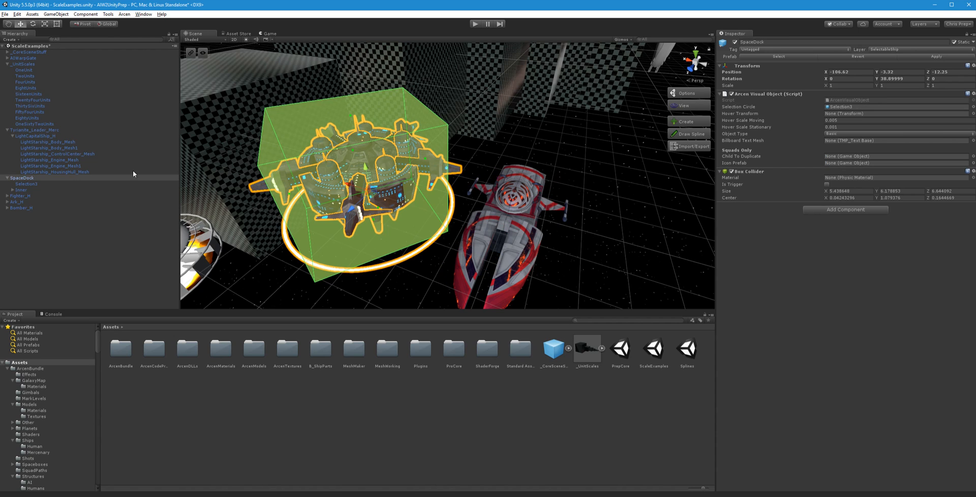
left_click(33, 132)
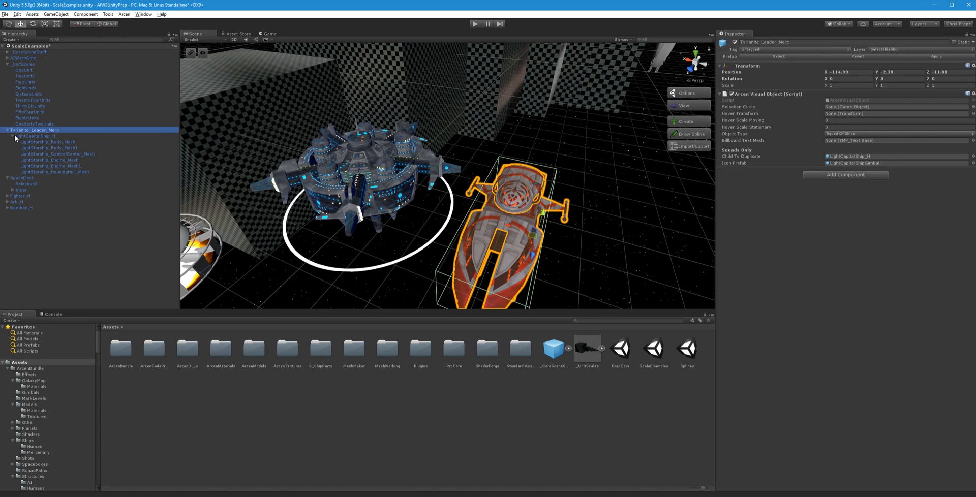
Set the space dock's Object Type to Squad Of Ships and select its Inner child object
left_click(21, 178)
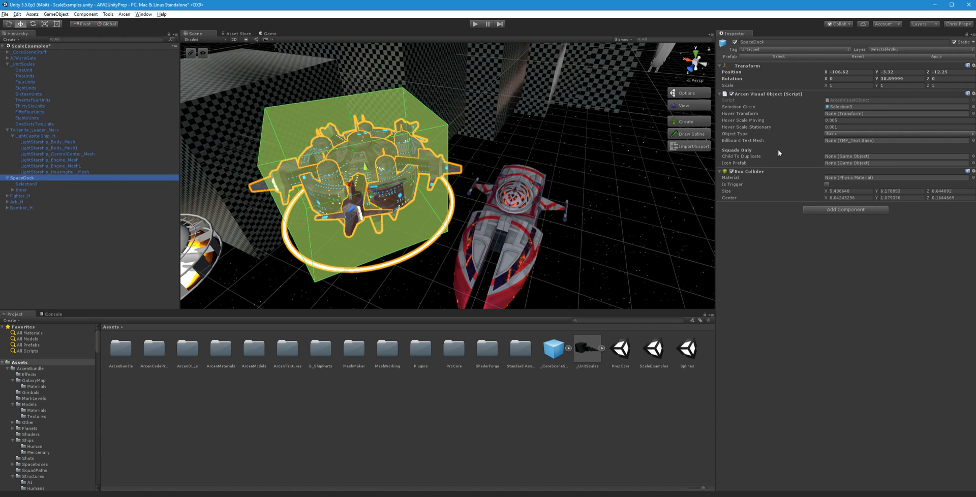
left_click(855, 134)
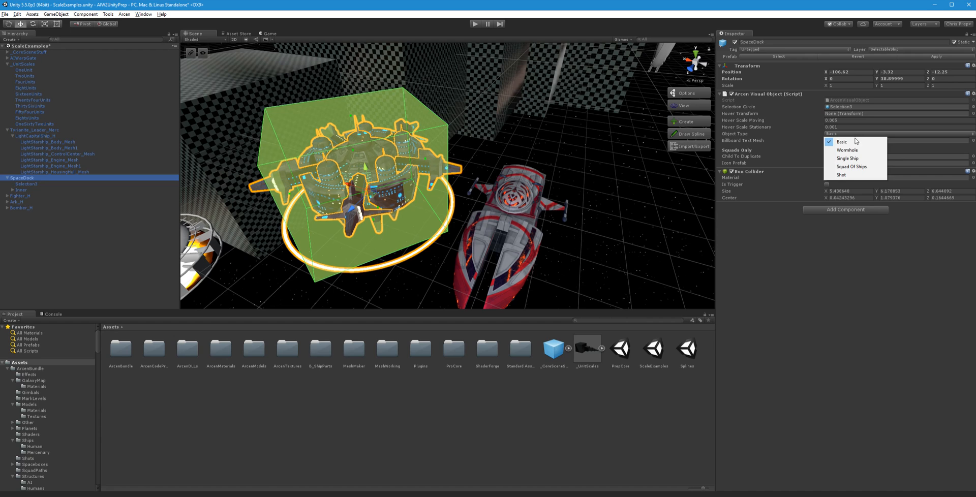
left_click(863, 167)
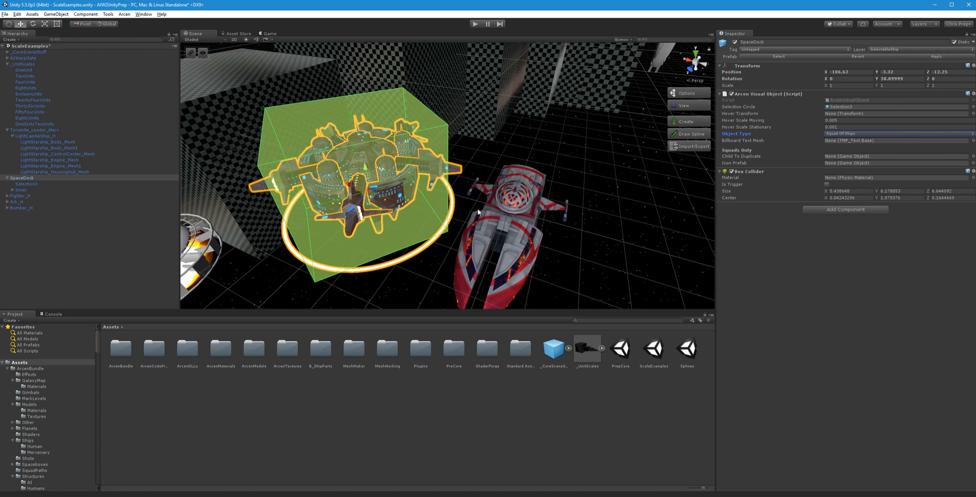
left_click(20, 190)
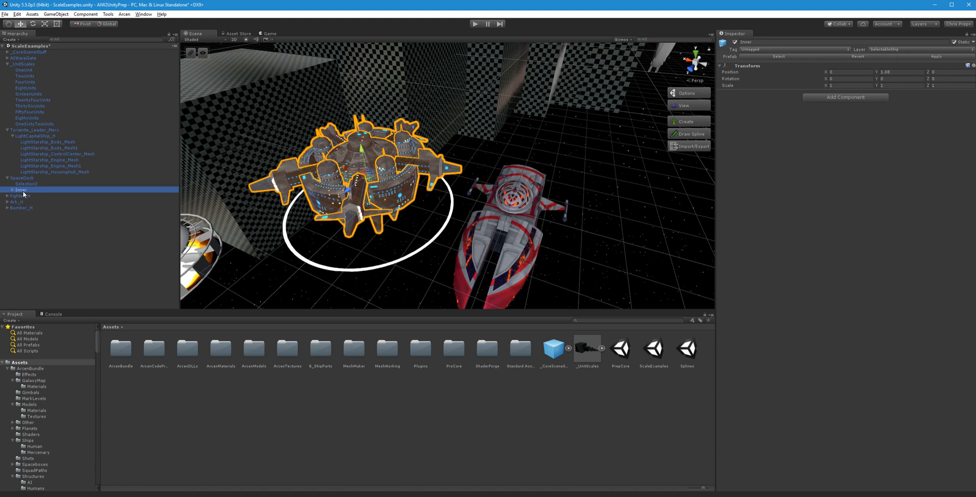
Rename the space dock's Inner child object as SpaceDock
left_click(23, 190)
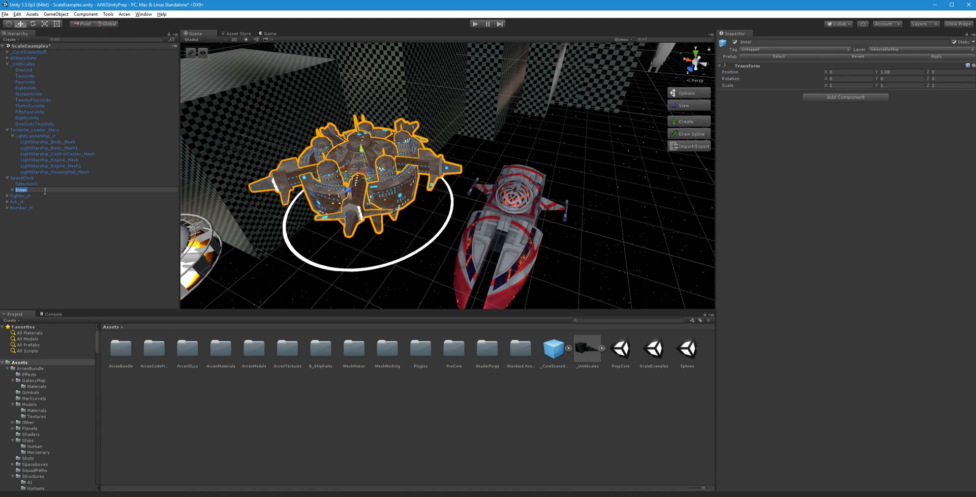
type("SpaceDock")
key("Return")
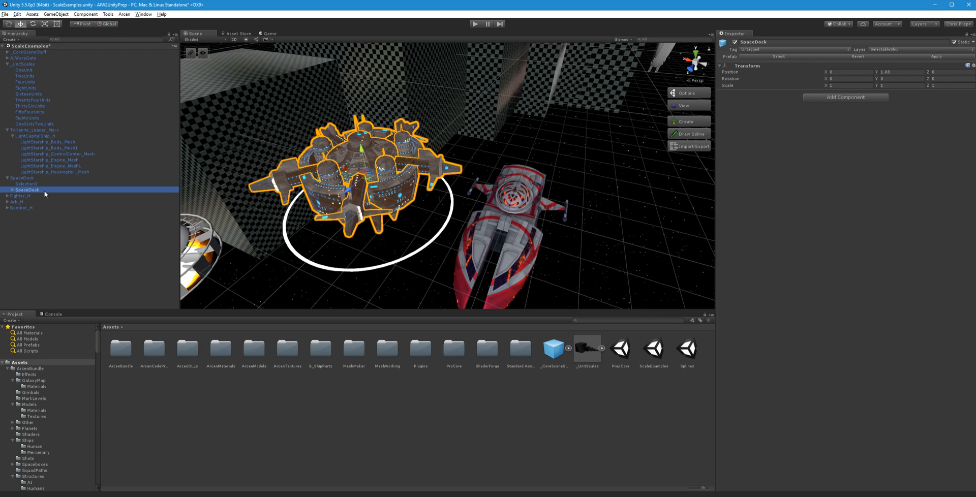
Assign the child SpaceDock as the parent's Child To Duplicate and apply the change to the prefab
left_click(22, 179)
left_click_drag(33, 188, 839, 162)
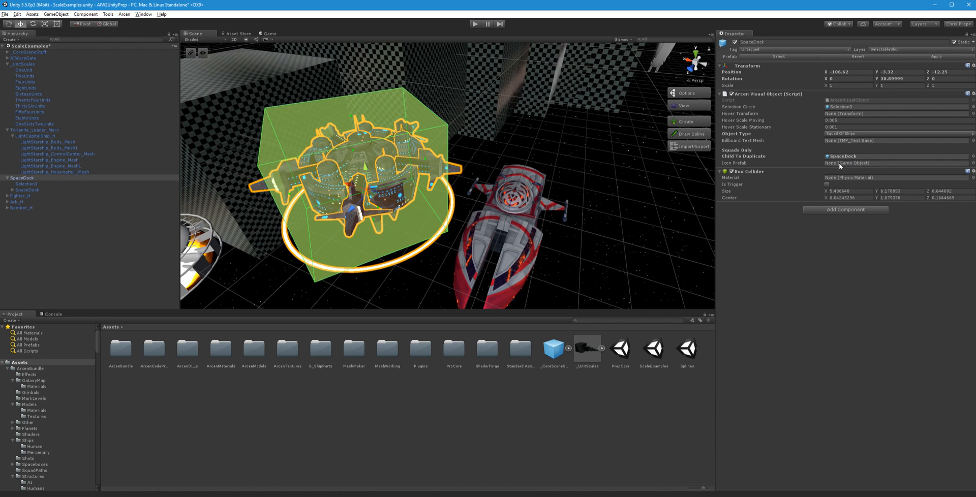
left_click(944, 58)
Disable the static flags on the parent SpaceDock and all its children, and apply the change to the prefab
left_click(953, 42)
left_click(437, 270)
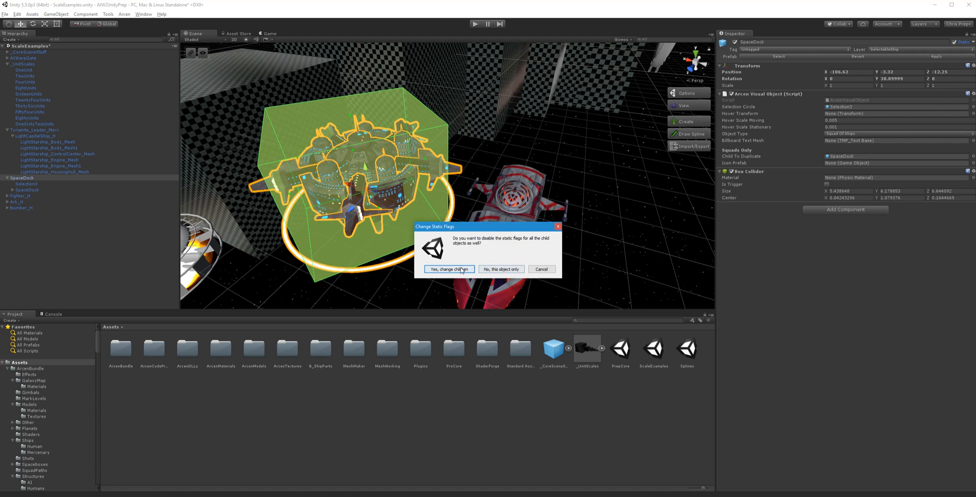
left_click(942, 57)
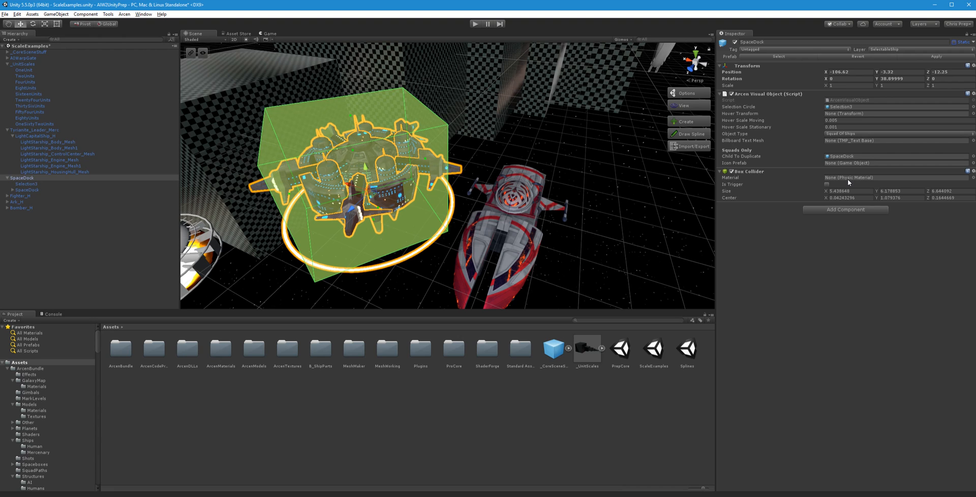
Delete the Selection3 circle from the space dock, accepting that the prefab instance is broken
left_click(848, 157)
left_click(34, 190)
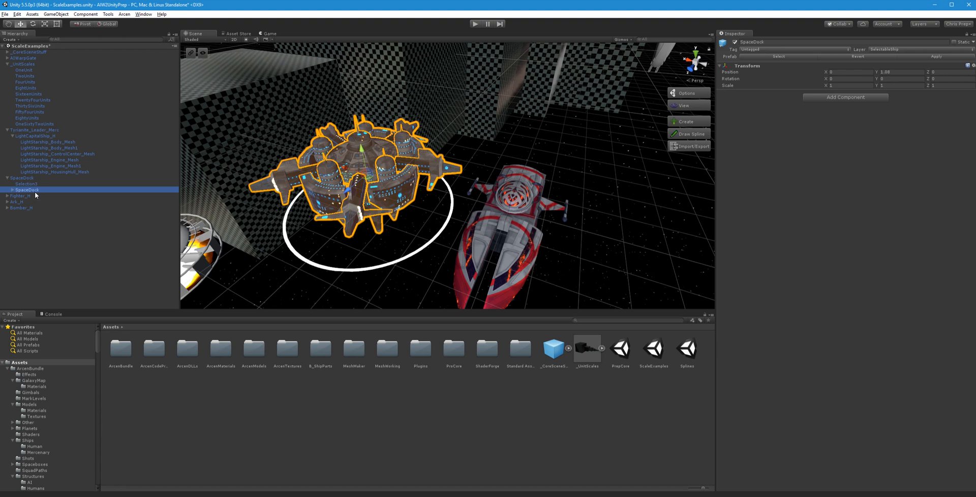
left_click(32, 184)
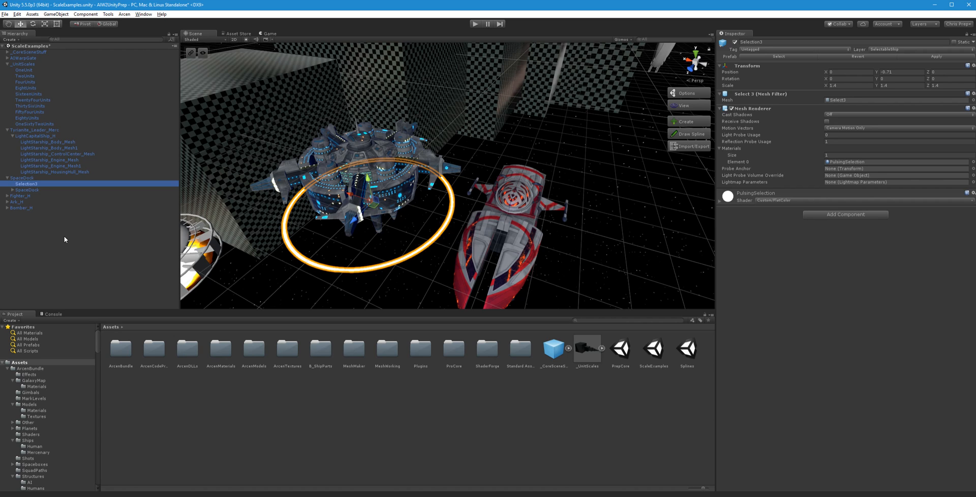
key("Delete")
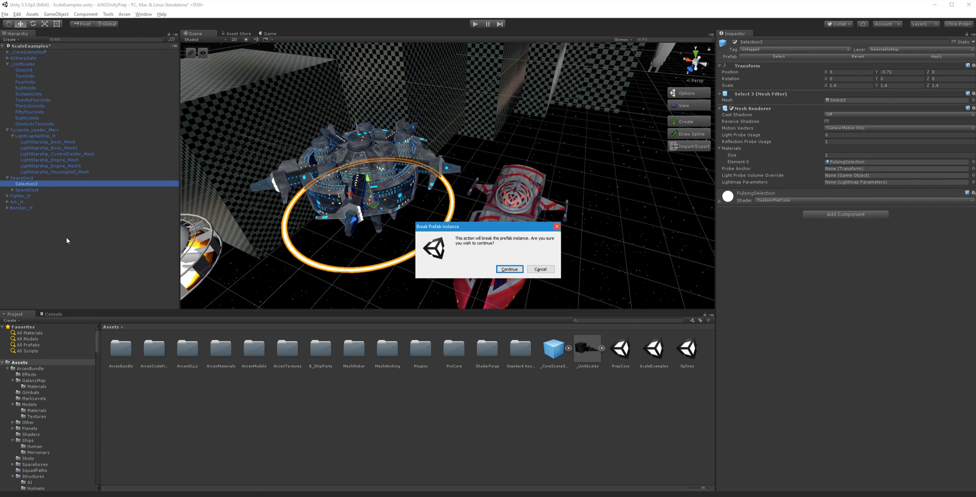
left_click(509, 269)
Set the parent SpaceDock's Selection Circle reference to None
right_click_drag(511, 282, 394, 206)
right_click_drag(530, 222, 448, 226)
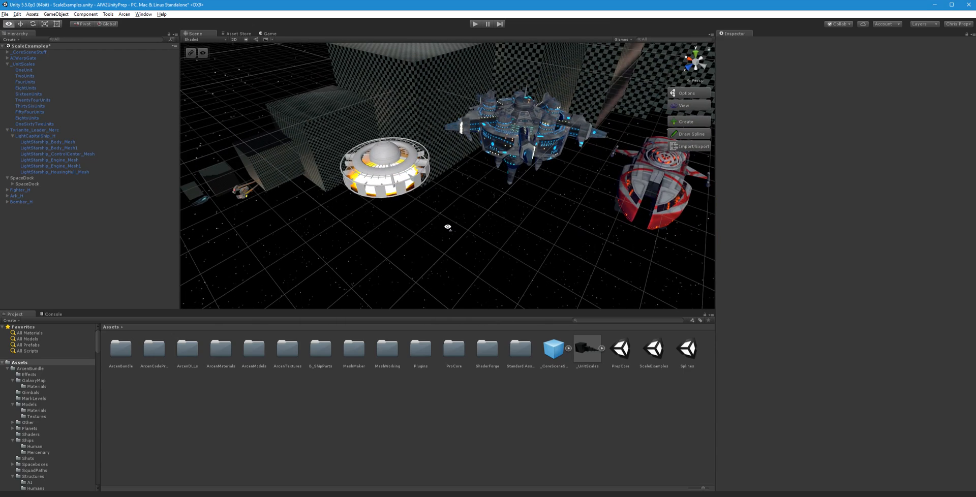
right_click_drag(447, 226, 490, 187)
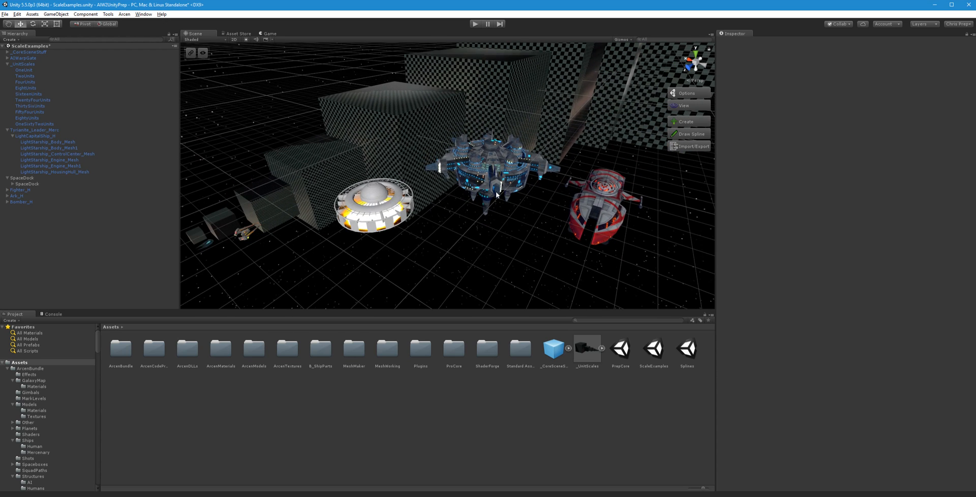
right_click_drag(521, 235, 498, 253)
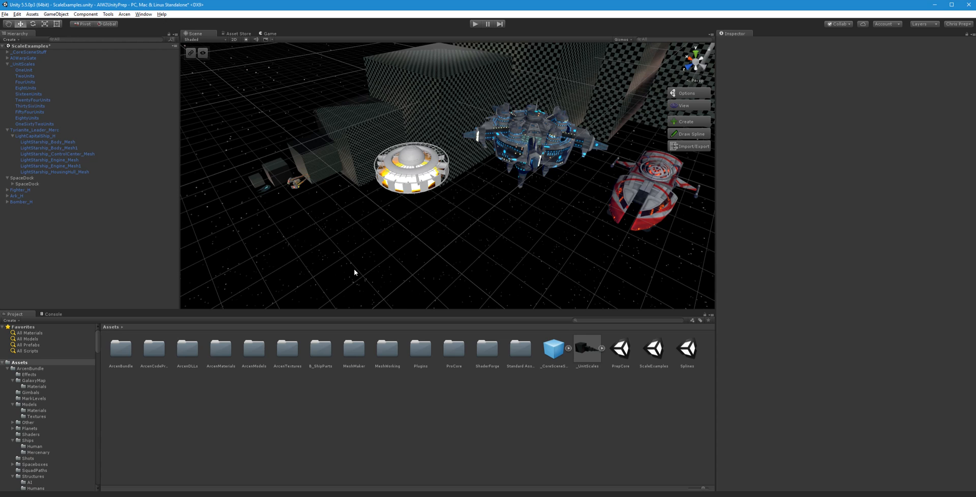
key("w")
right_click_drag(477, 158, 449, 158)
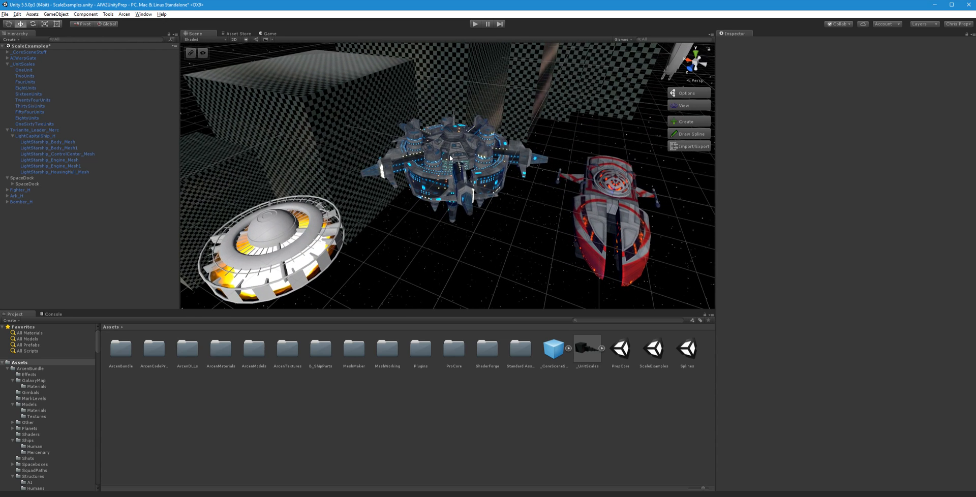
left_click(449, 158)
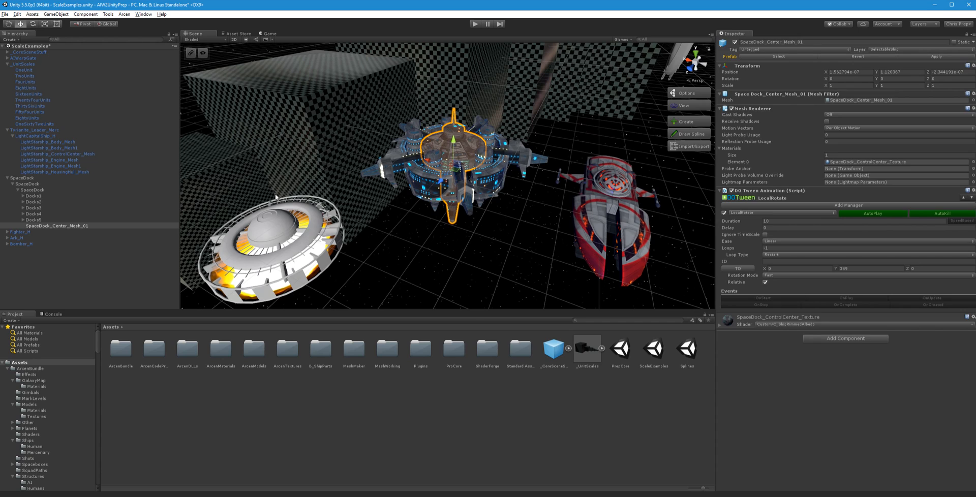
left_click(13, 184)
left_click(22, 179)
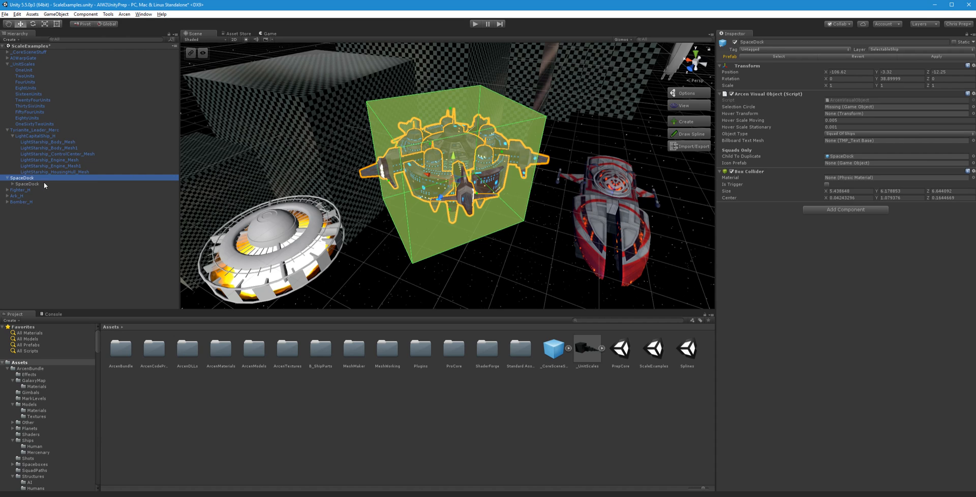
left_click(972, 106)
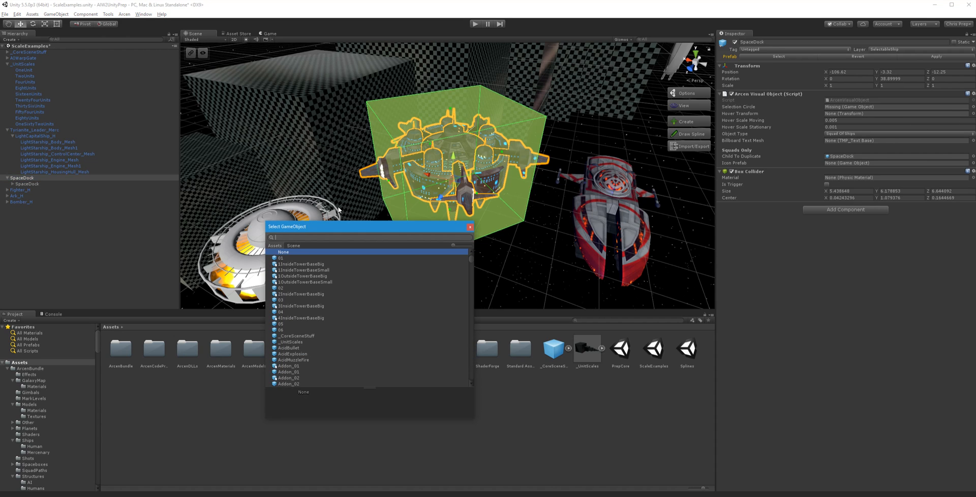
double_click(284, 252)
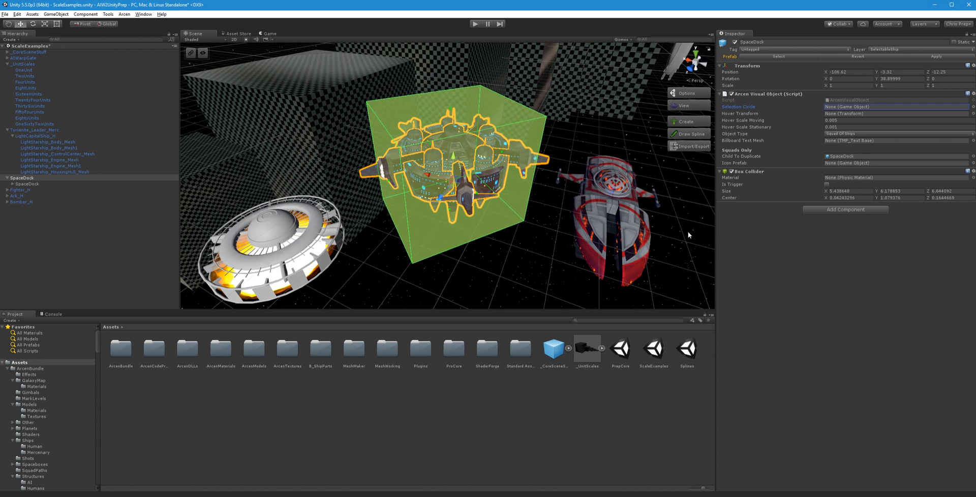
Locate the Tyrianite leader ship's icon prefab in the Gimbals folder and rename it TyrianiteLeaderGimbal
left_click(600, 200)
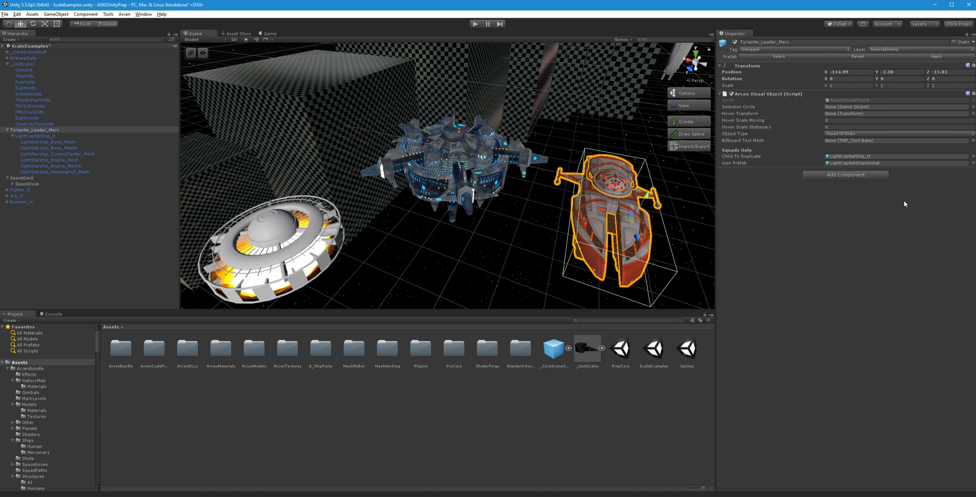
left_click(882, 163)
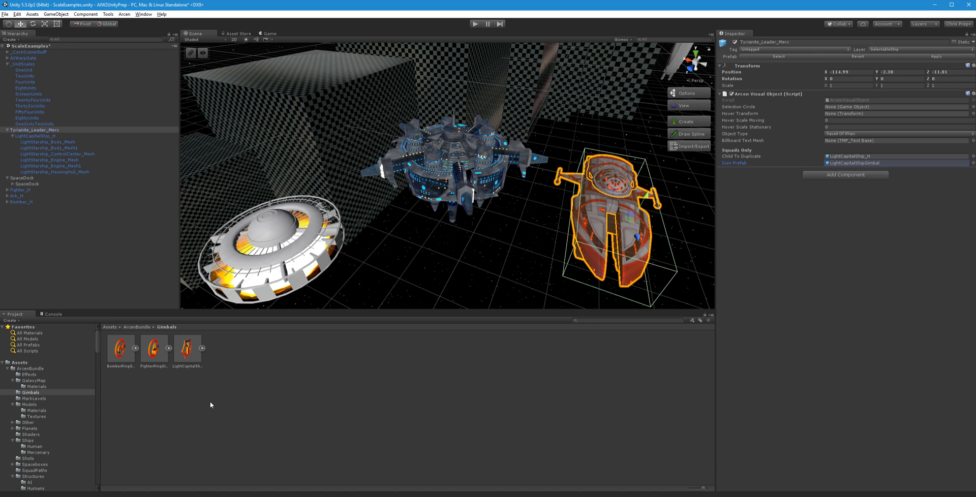
left_click(187, 365)
left_click(195, 367)
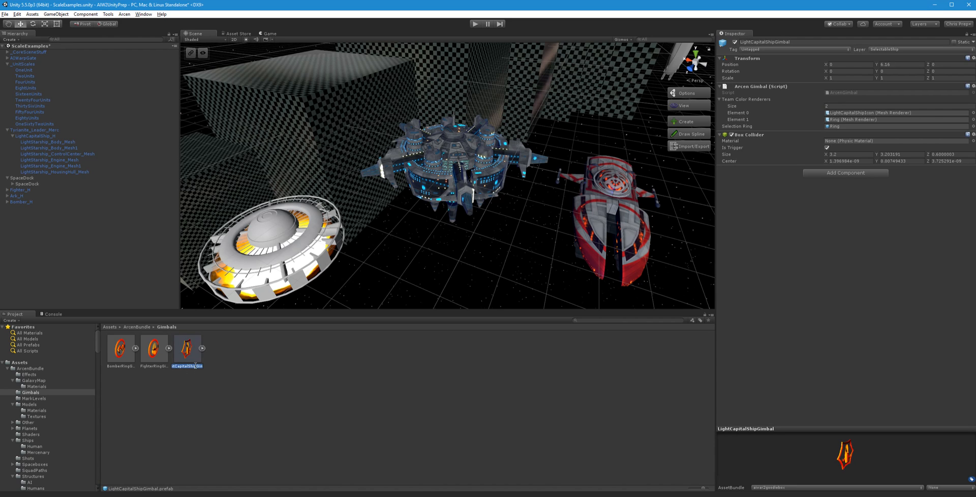
type("TyrianiteLeaderGimbal")
key("Return")
Review the gimbal's AssetBundle options and the leader ship's Icon Prefab reference, and examine the gimbal preview from several angles
left_click(772, 491)
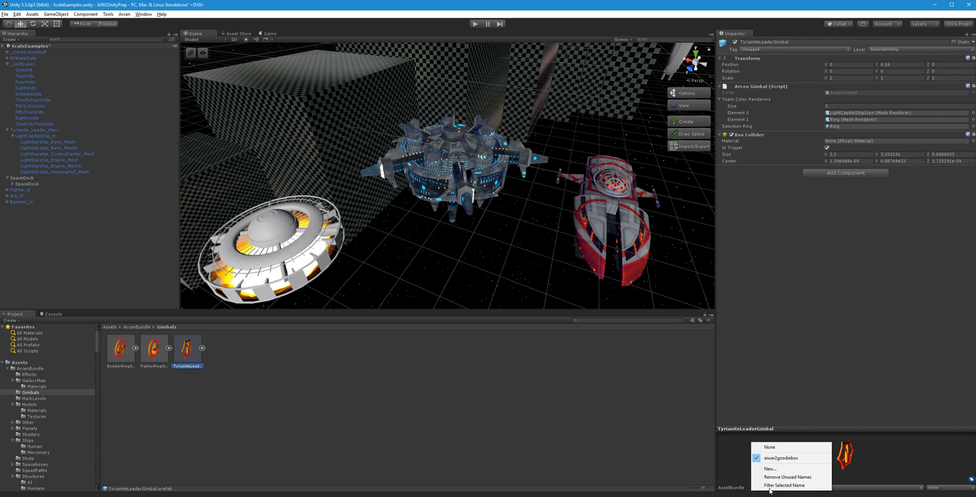
left_click(406, 416)
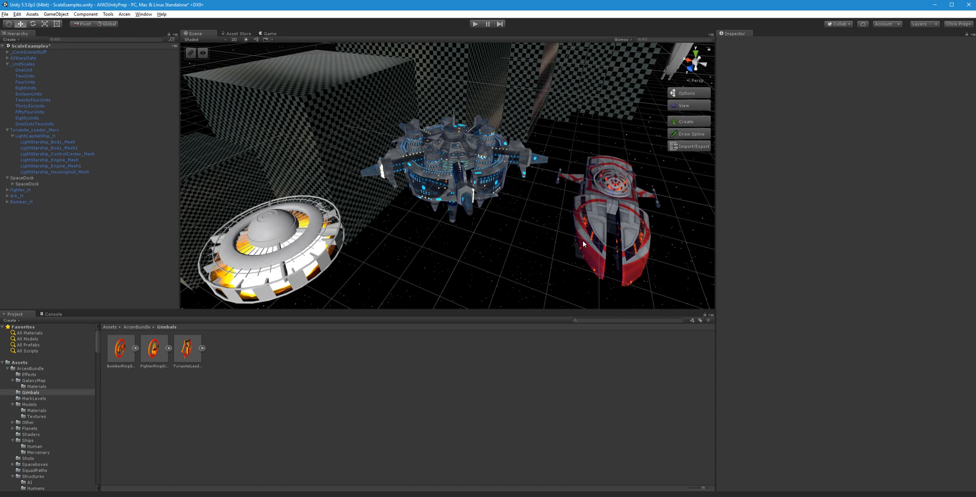
left_click(595, 235)
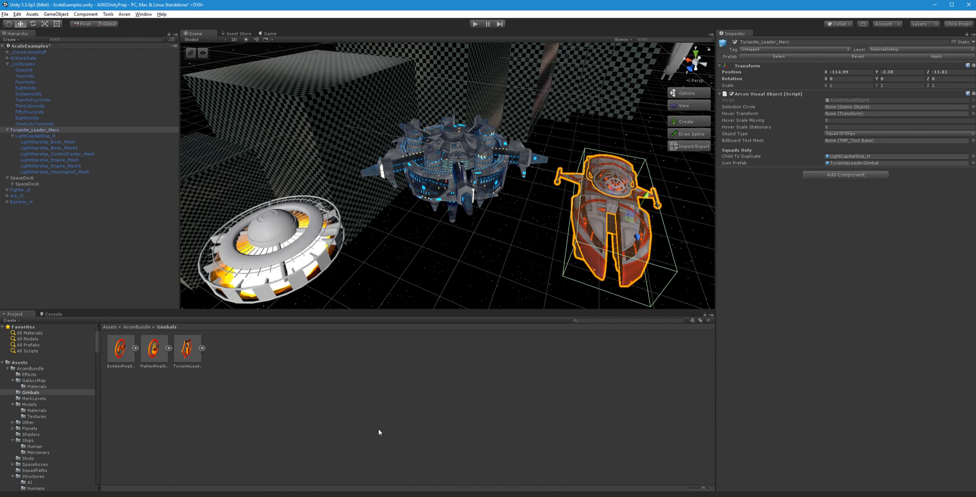
left_click(192, 350)
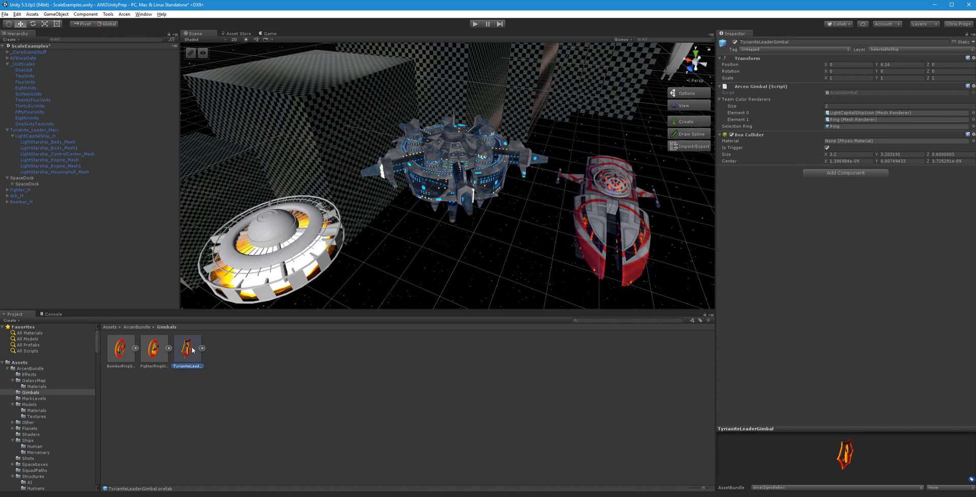
left_click_drag(838, 462, 890, 467)
left_click_drag(832, 479, 842, 456)
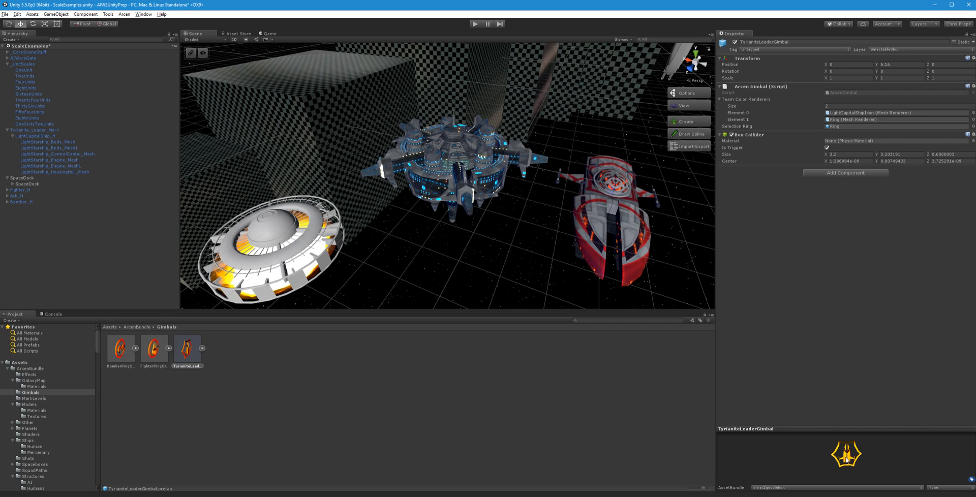
left_click_drag(879, 458, 846, 463)
Add the Hexagon_Ring model from the ArcenModels FarZoom folder to the scene hierarchy
scroll(84, 463, "down", 5)
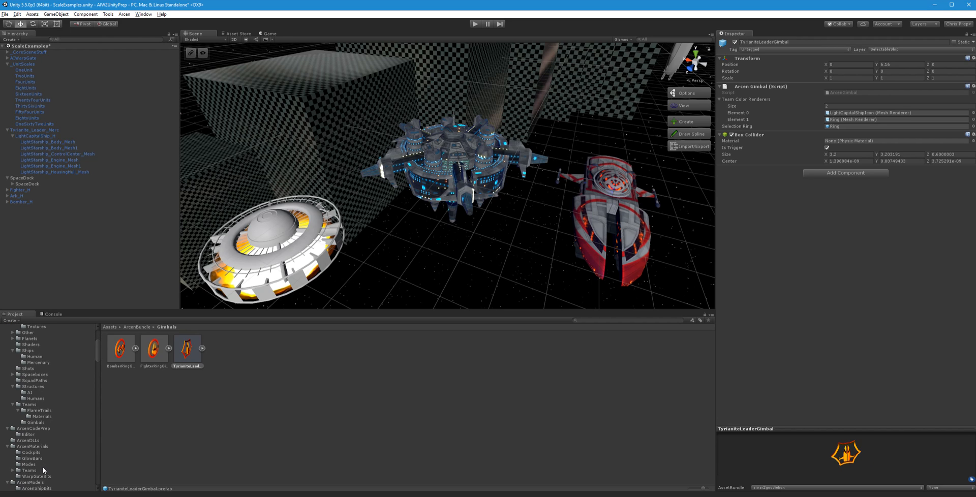
scroll(45, 458, "down", 2)
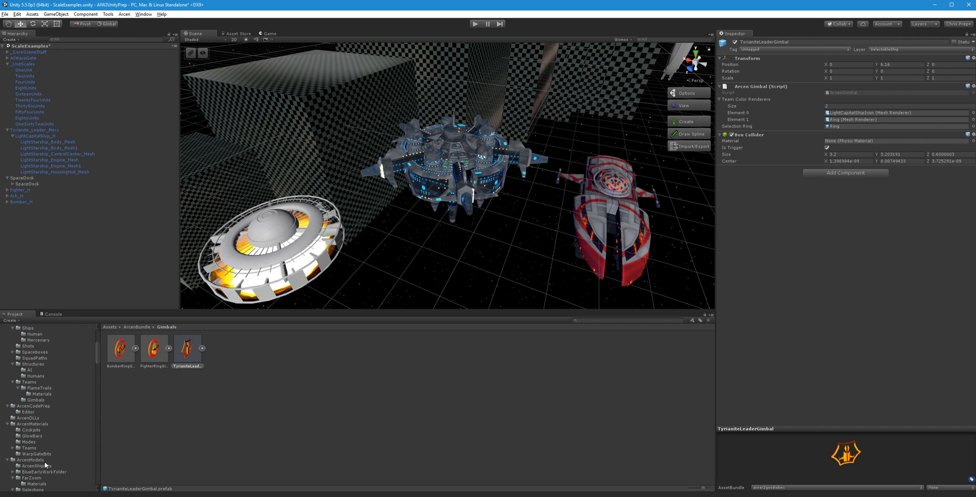
left_click(40, 479)
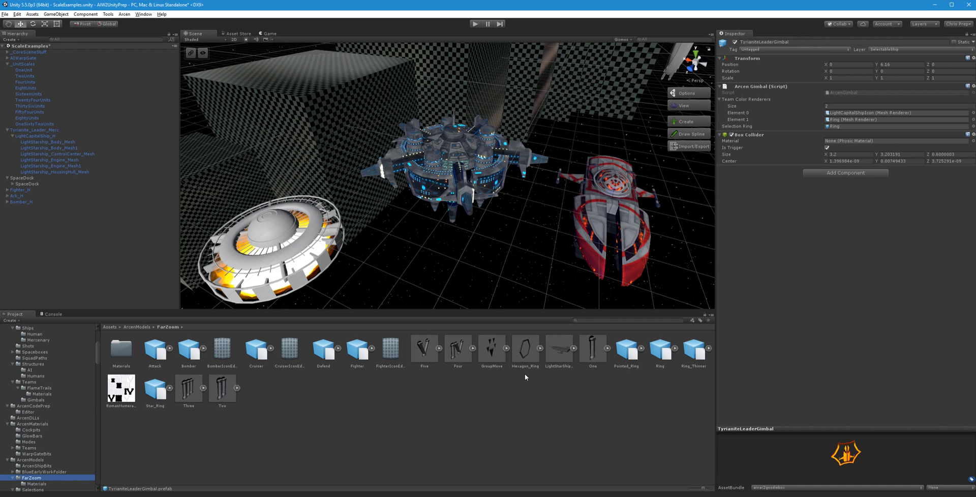
left_click(525, 347)
left_click_drag(525, 347, 80, 263)
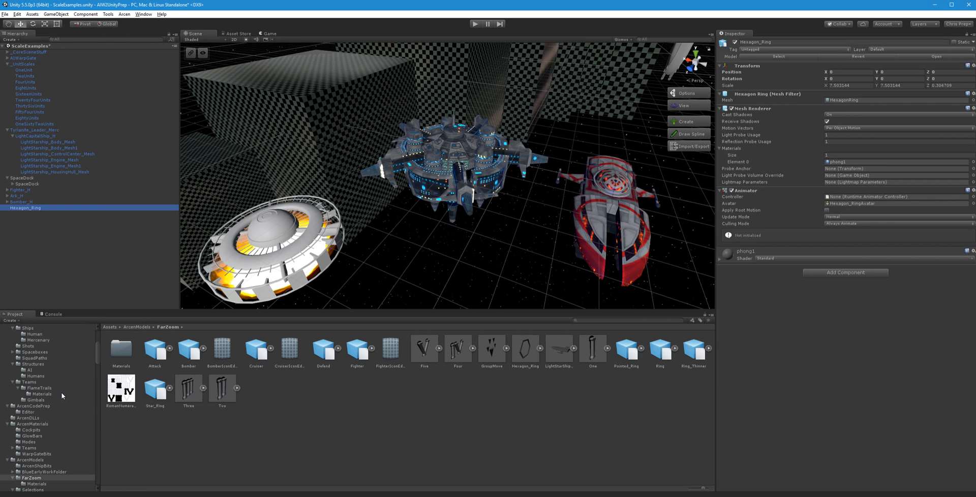
Inspect the HexagonRing mesh contained in the Hexagon_Ring model asset
left_click(539, 348)
left_click(557, 349)
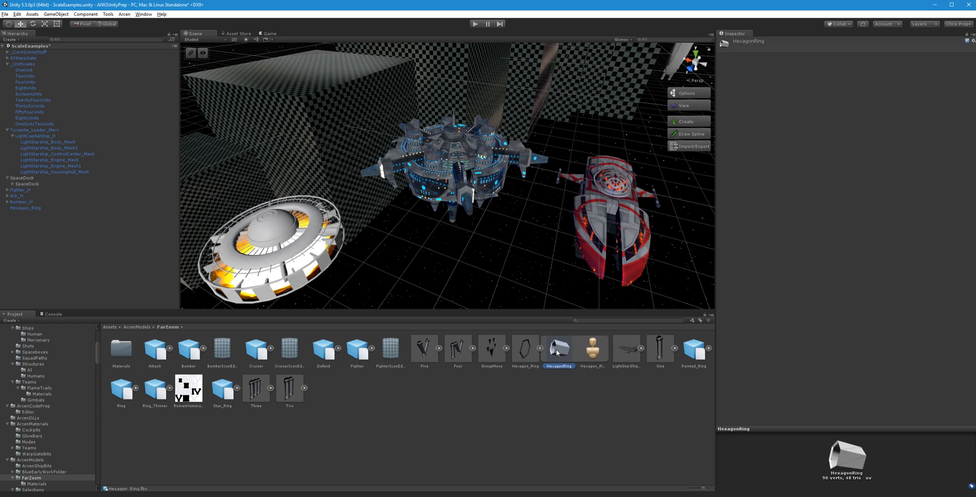
left_click(539, 348)
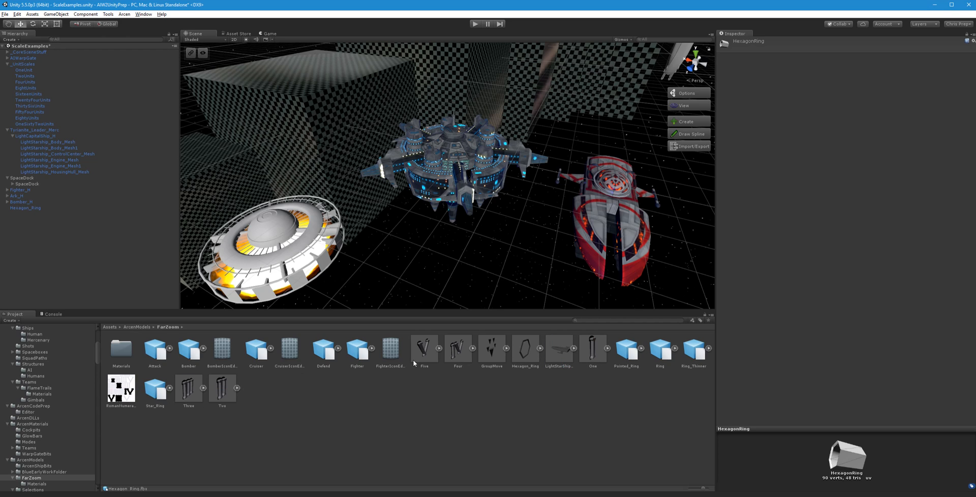
Remove all junk components from the scene's Hexagon_Ring, show the Arcen Object Manipulator window and its Arcen command, and clear the selection
left_click(38, 208)
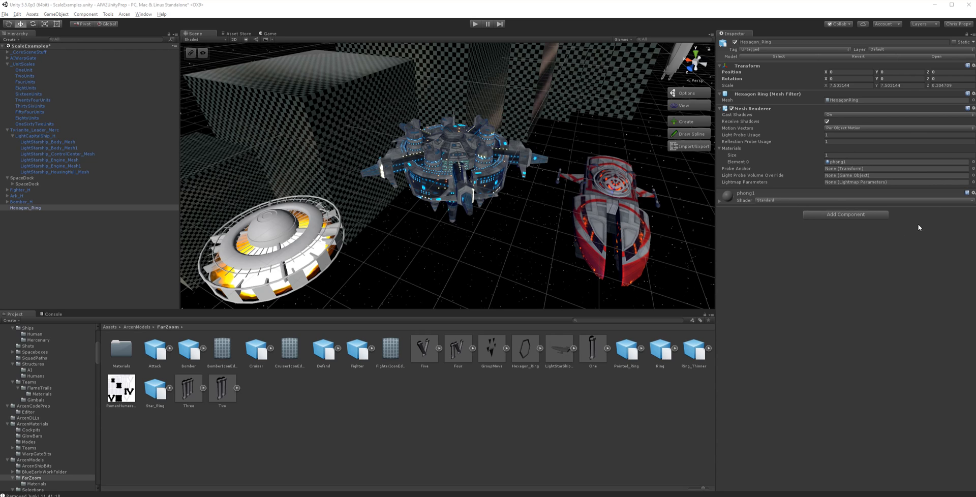
scroll(65, 407, "up", 5)
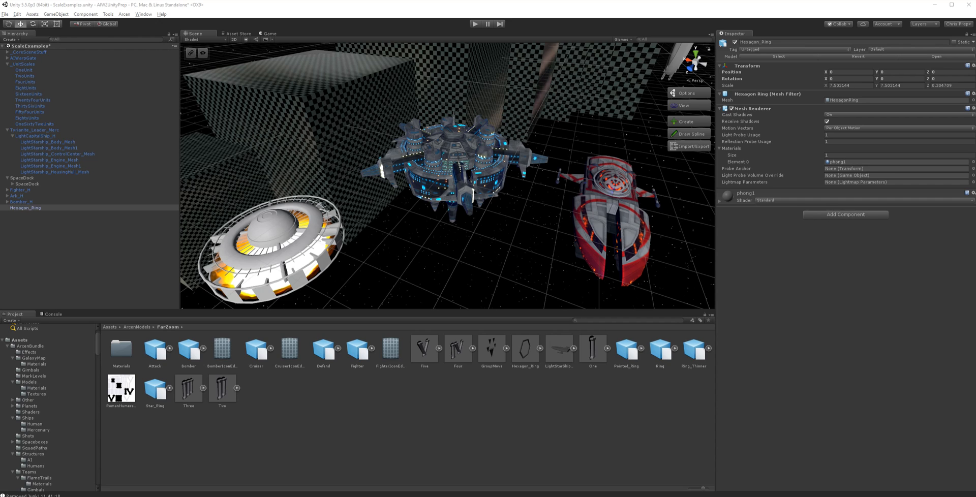
left_click_drag(833, 0, 877, 229)
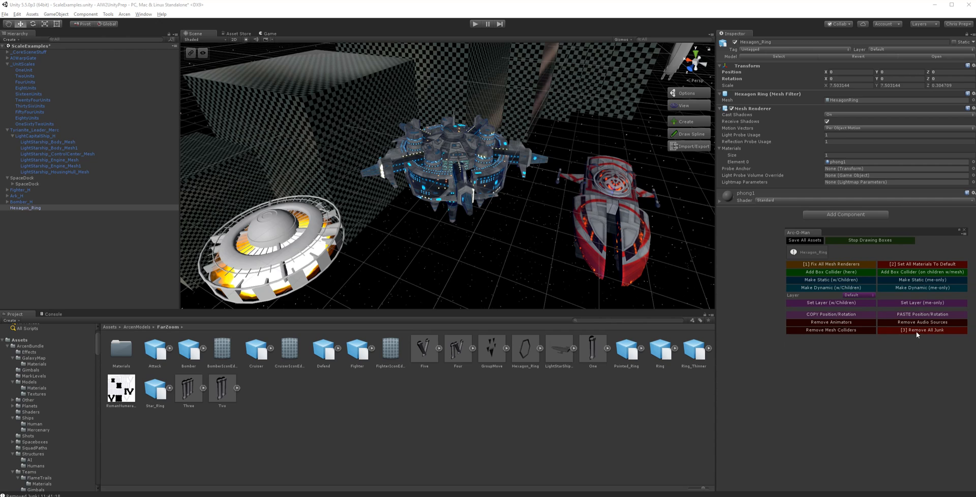
left_click(124, 14)
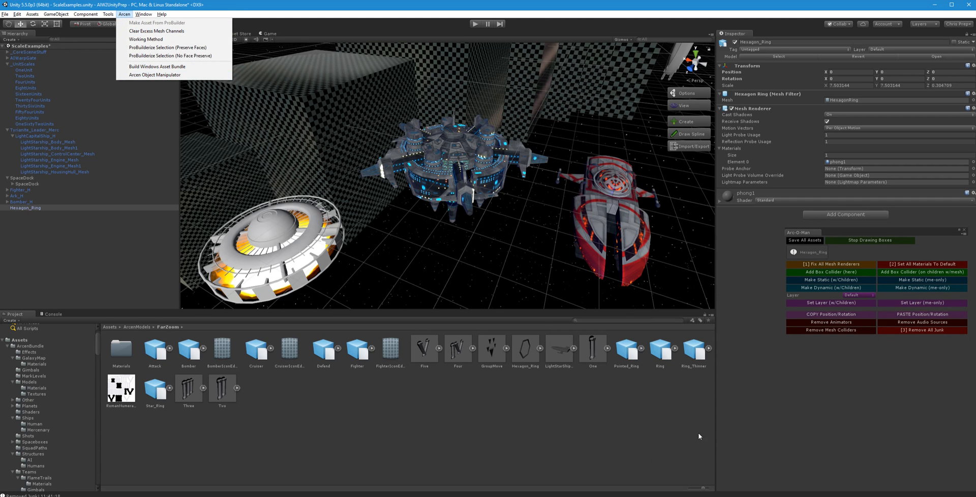
left_click(659, 301)
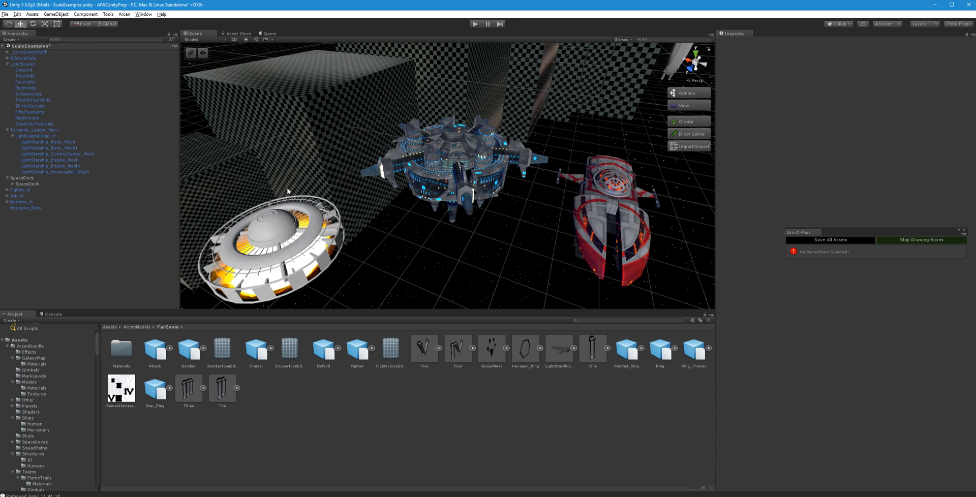
Remove all junk components from the scene's Hexagon_Ring again and open the ArcenBundle Gimbals folder
left_click(26, 208)
left_click(931, 332)
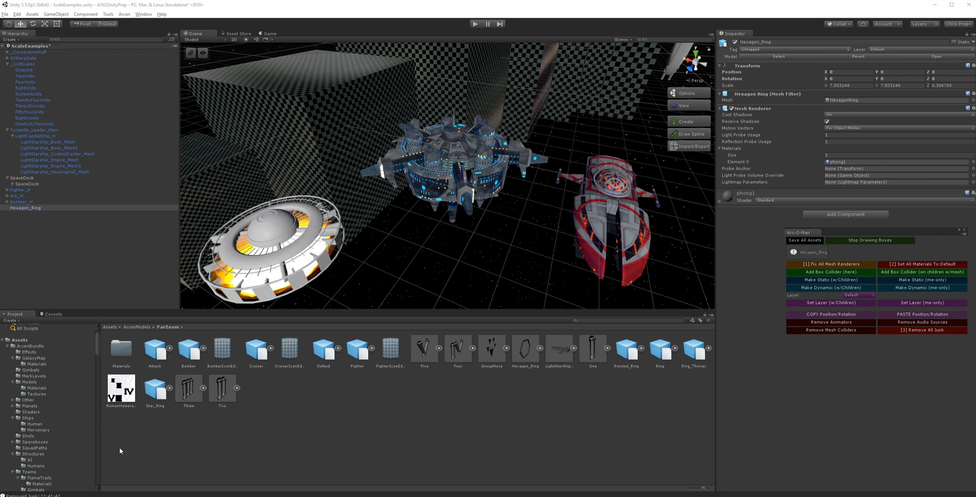
left_click(32, 370)
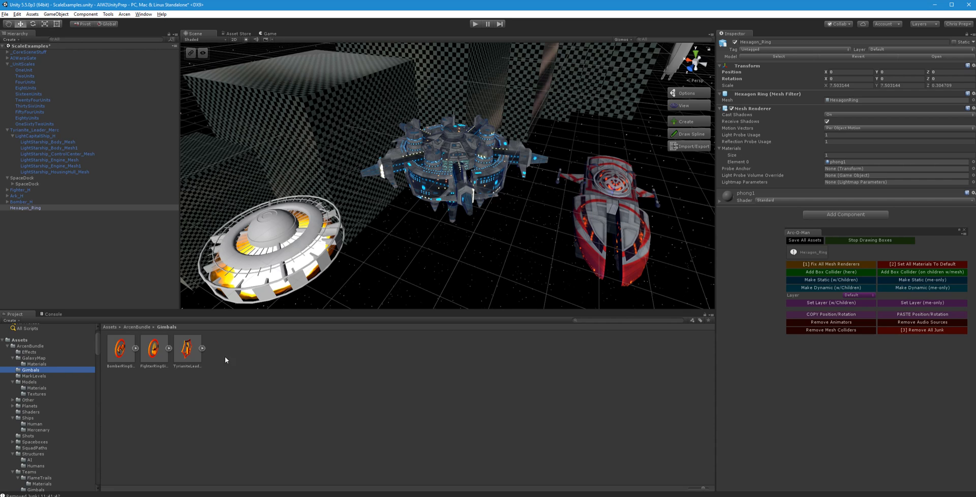
Inspect the LightCapitalShipIcon inside the TyrianiteLeaderGimbal prefab, locate its Gold material asset, and return to the ArcenBundle Gimbals folder
left_click(186, 356)
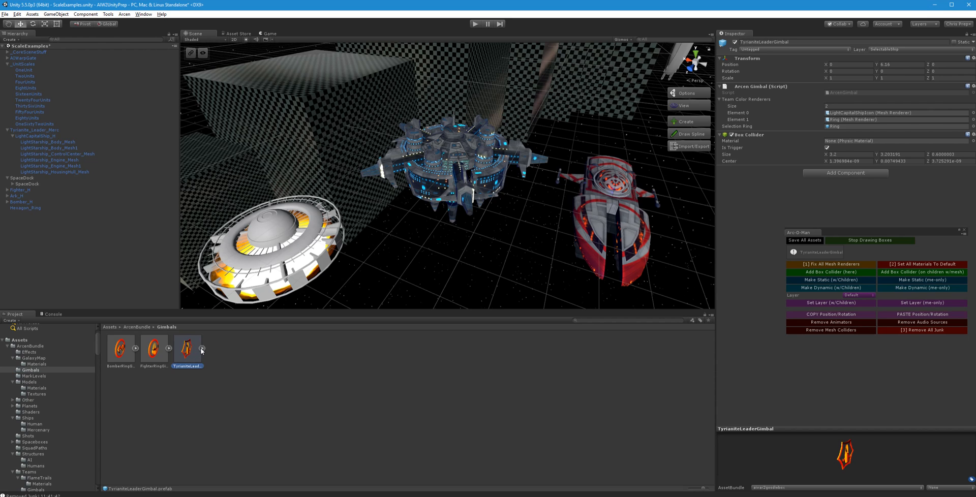
left_click(202, 348)
left_click(222, 349)
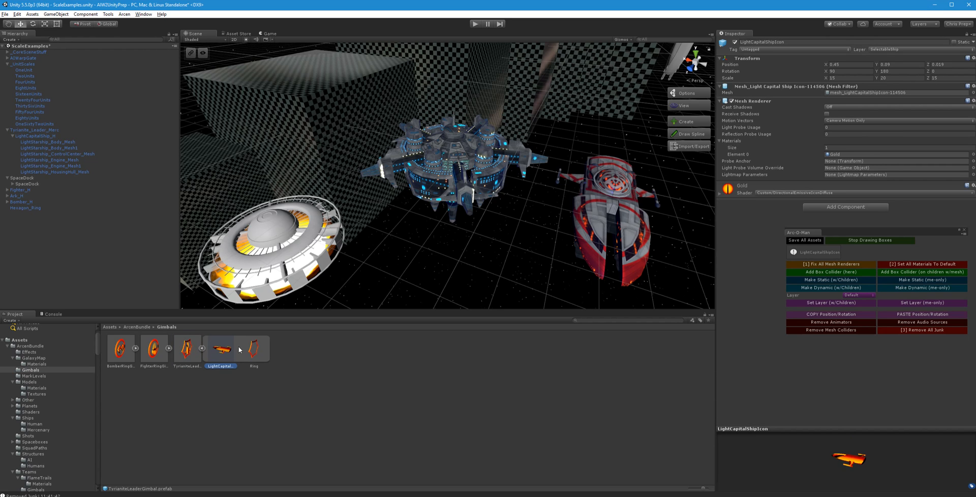
left_click(847, 154)
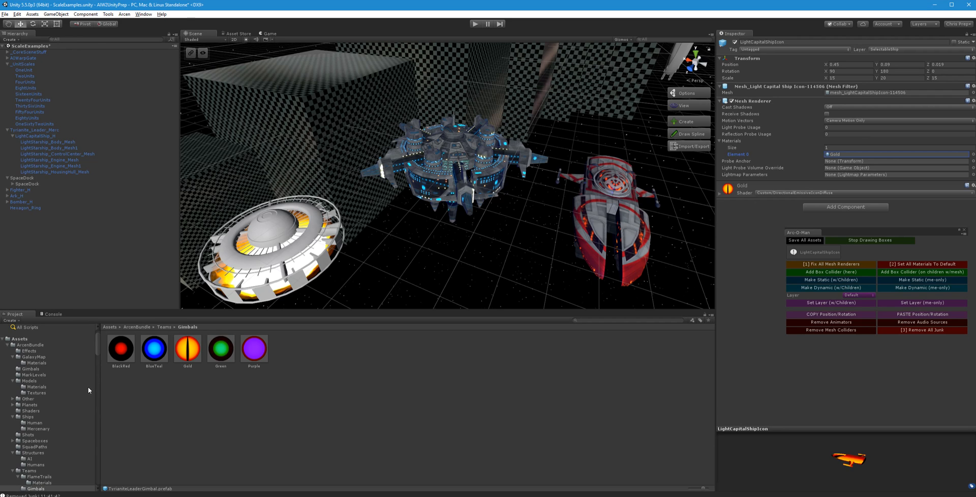
left_click(47, 357)
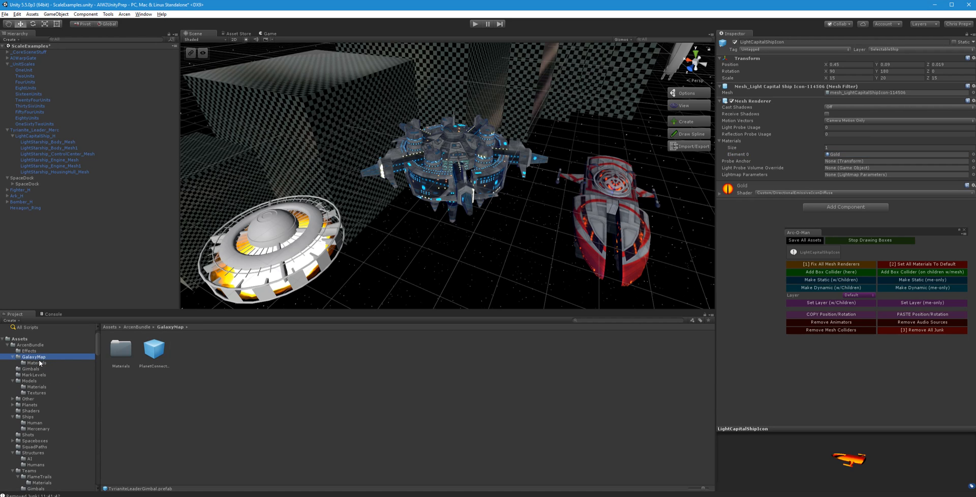
left_click(47, 368)
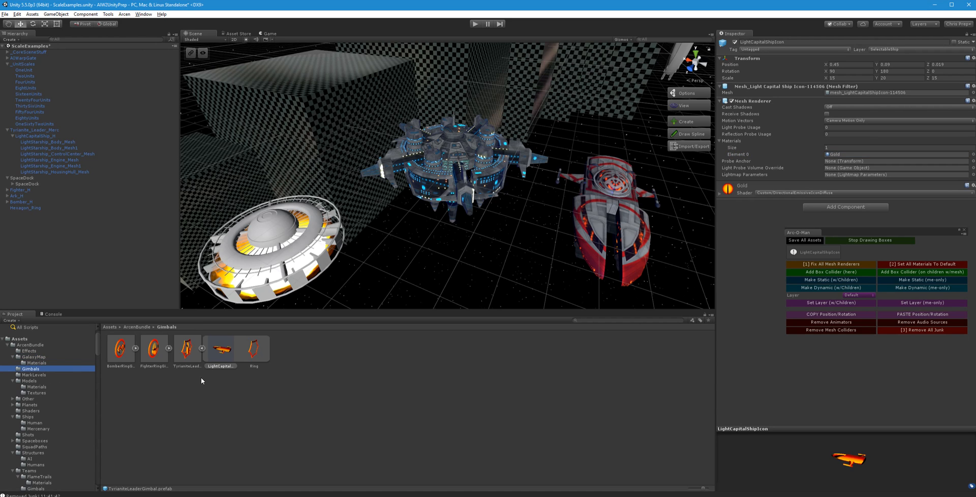
left_click(202, 349)
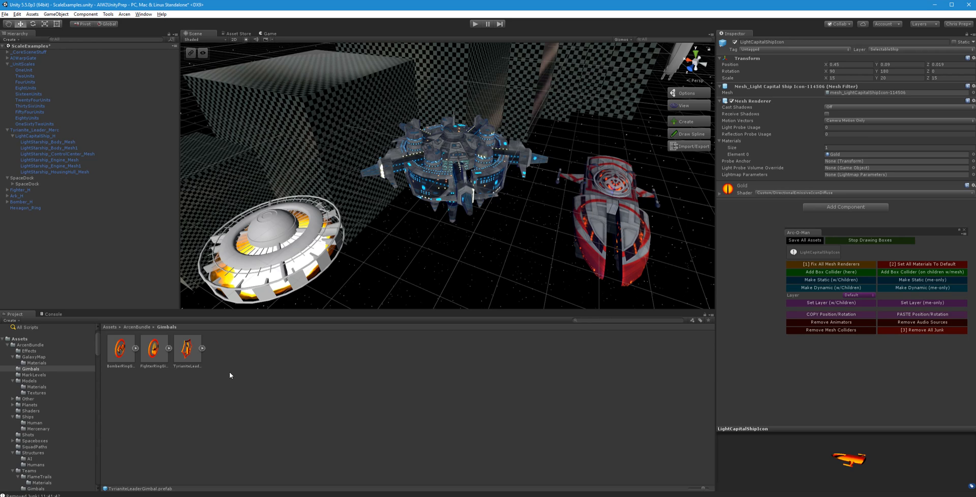
Duplicate the FighterRingGimbal prefab, add the copy to the scene hierarchy, and expand its children
left_click(163, 342)
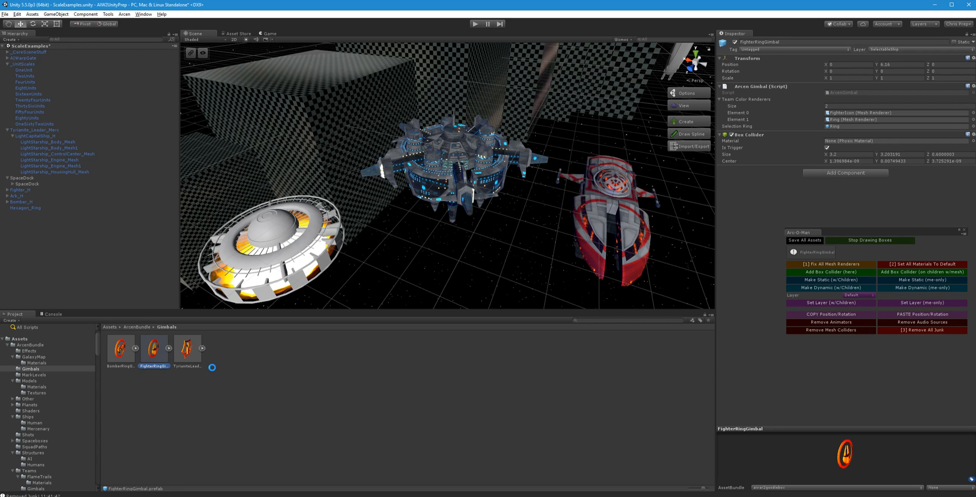
key("ctrl+d")
left_click_drag(201, 356, 101, 283)
left_click(7, 214)
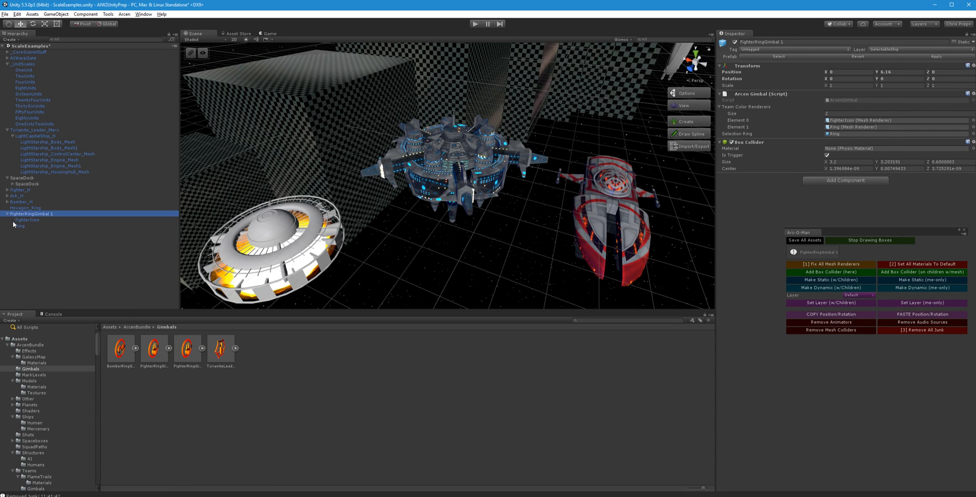
Inspect the FighterIconEdited mesh used by the duplicated gimbal's FighterIcon, and locate the duplicate's prefab in the project
left_click(21, 221)
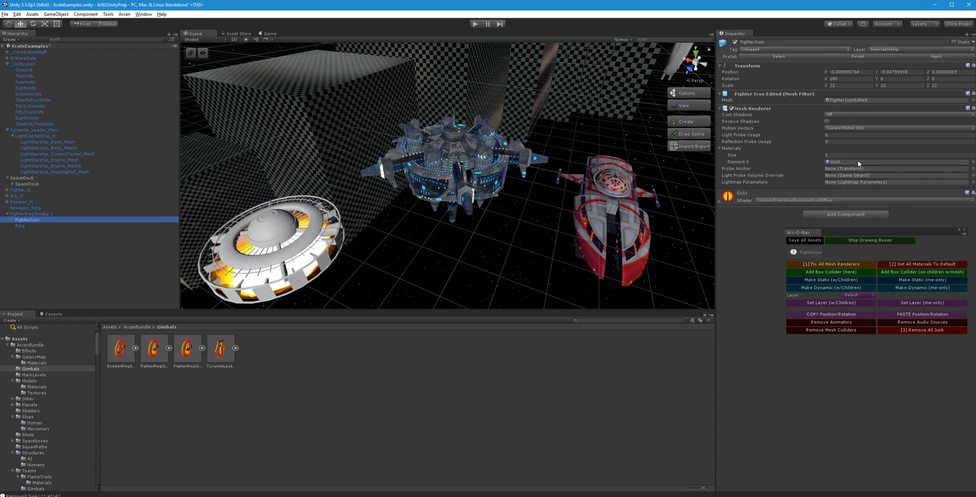
left_click(856, 98)
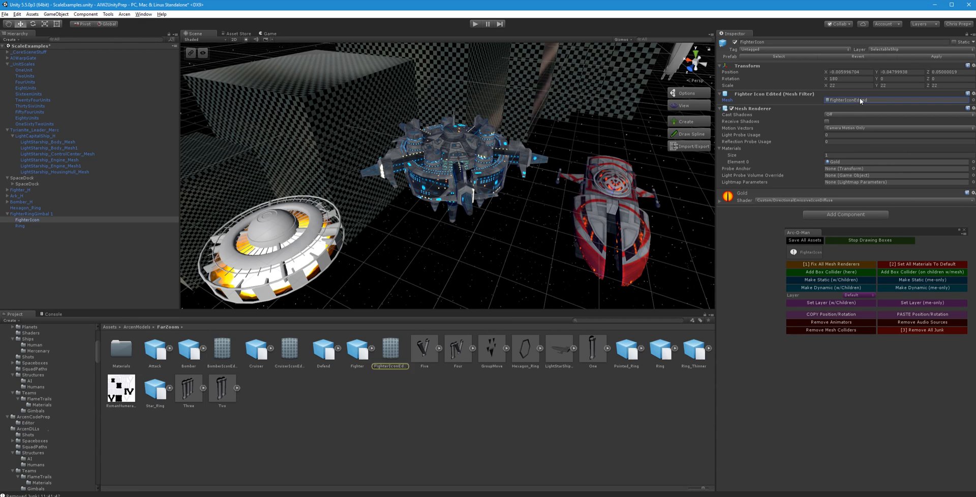
left_click(390, 351)
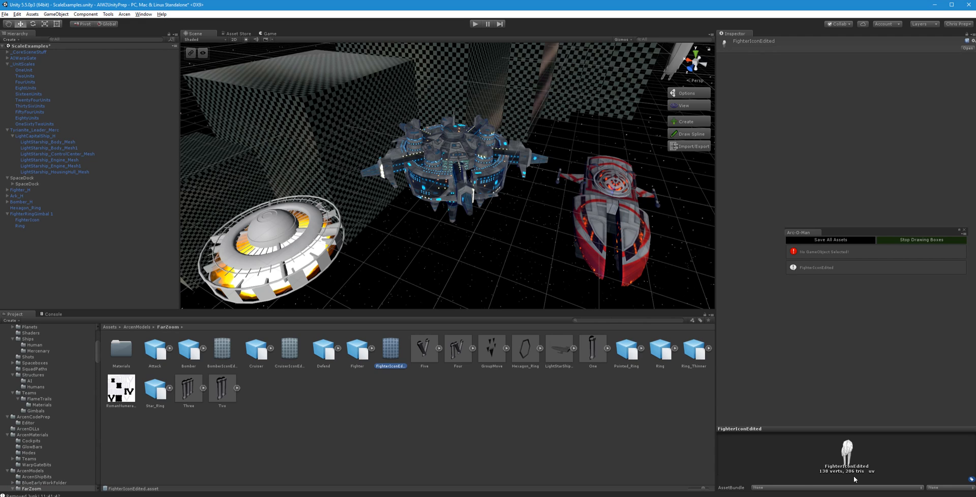
left_click(30, 214)
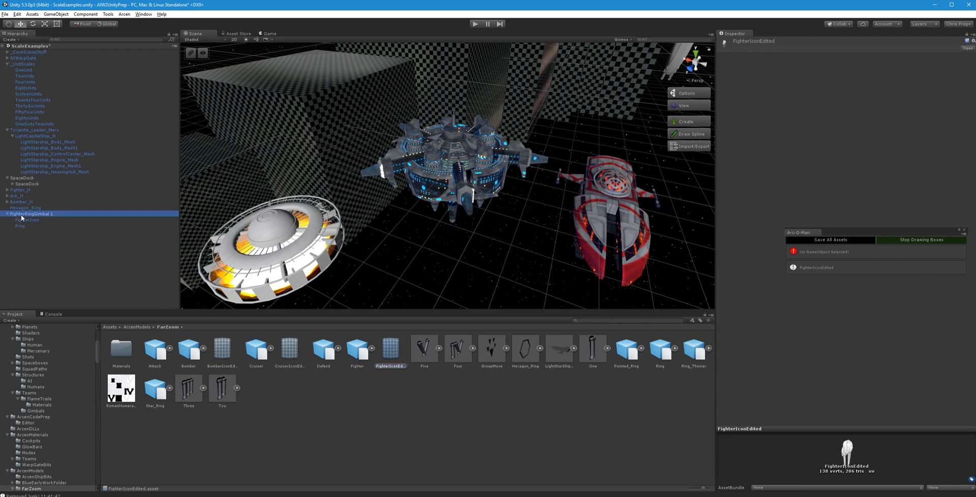
left_click(768, 57)
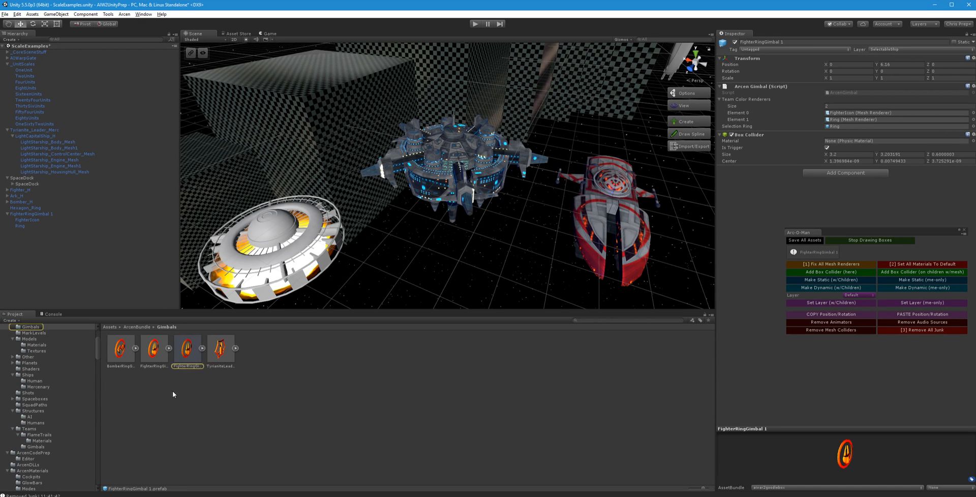
Add TyrianiteLeaderGimbal to the scene, inspect the mesh asset used by its LightCapitalShipIcon, and clear the selection
left_click_drag(228, 355, 30, 237)
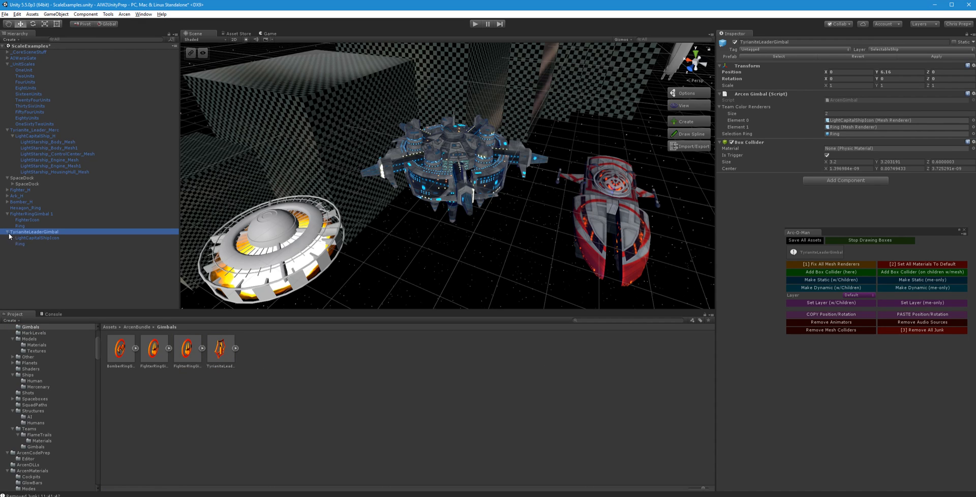
left_click(28, 238)
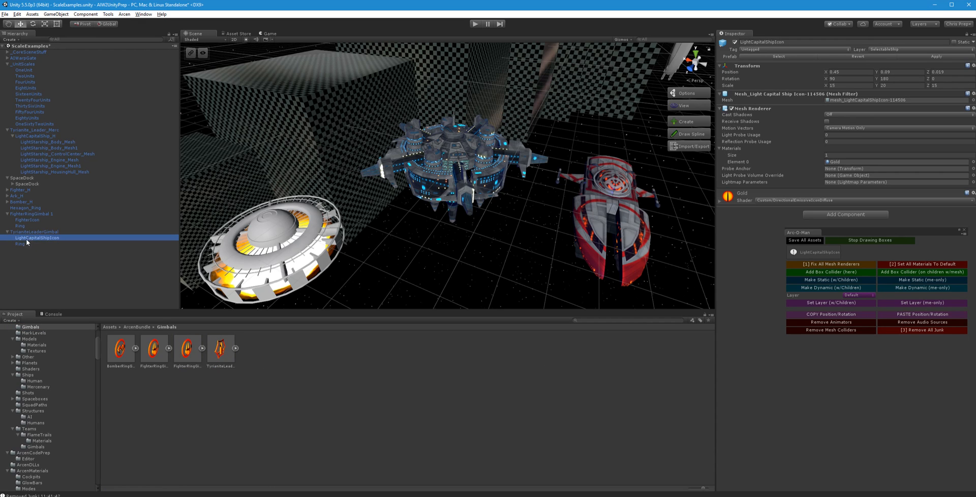
left_click(872, 100)
left_click(187, 350)
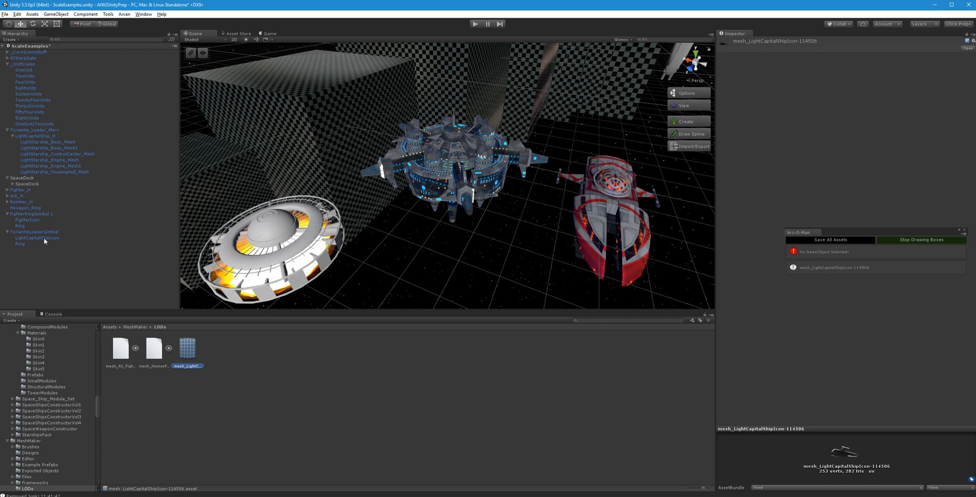
left_click(46, 273)
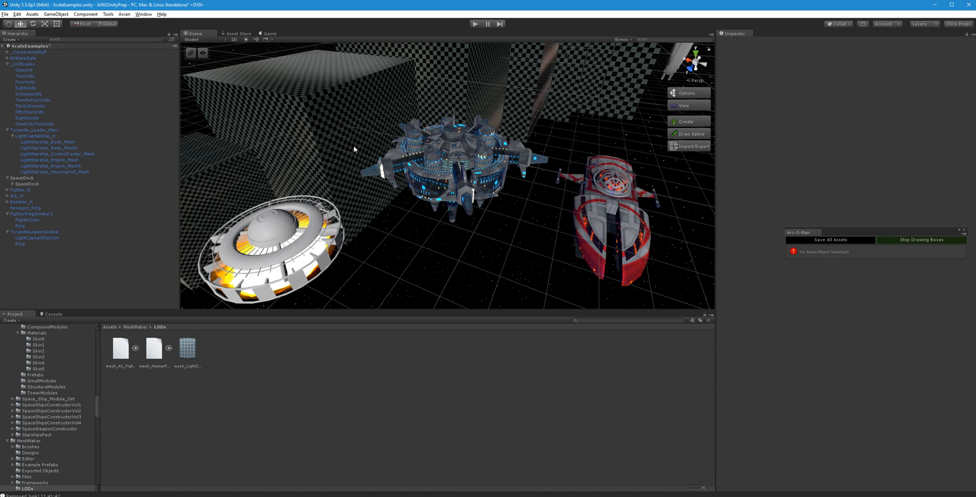
Locate the TyrianiteLeaderGimbal prefab in the project and delete its instance from the scene
left_click(38, 234)
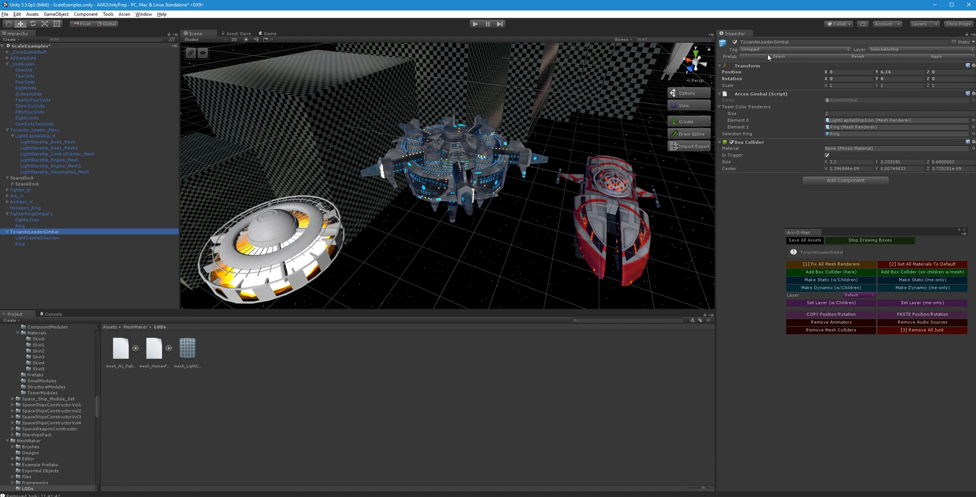
left_click(768, 52)
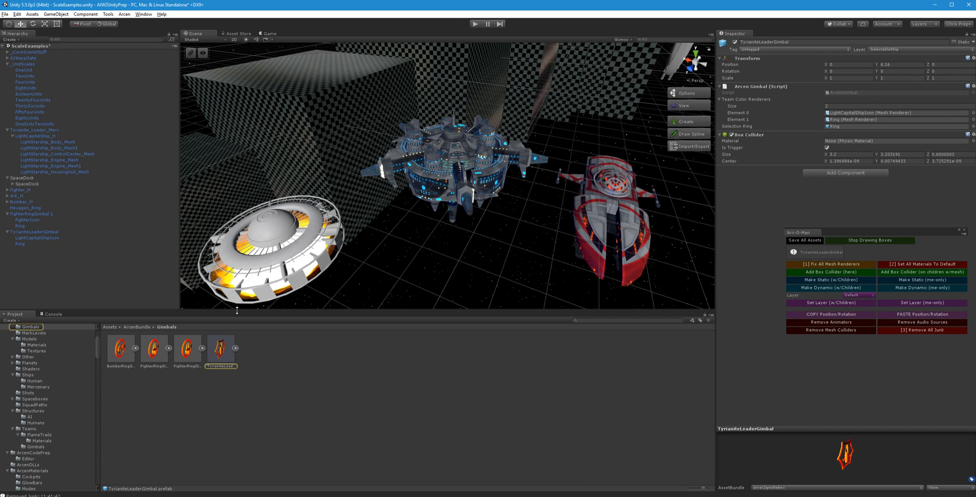
left_click(49, 233)
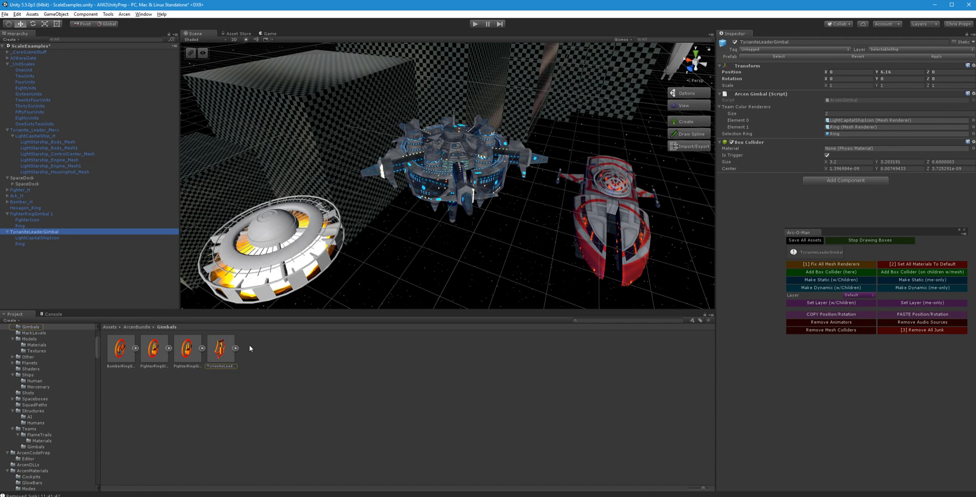
key("Delete")
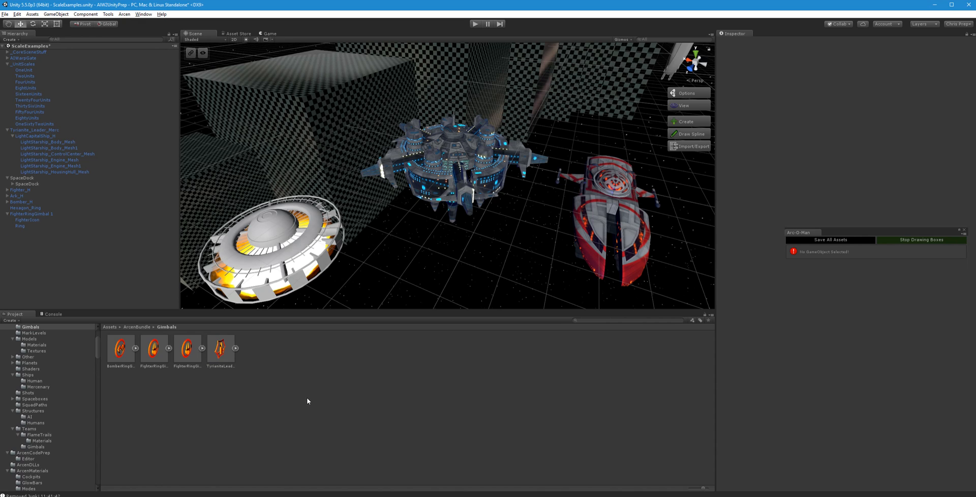
Delete the FighterRingGimbal 1 instance from the scene and rename its prefab SpaceDockGimbal
left_click(26, 214)
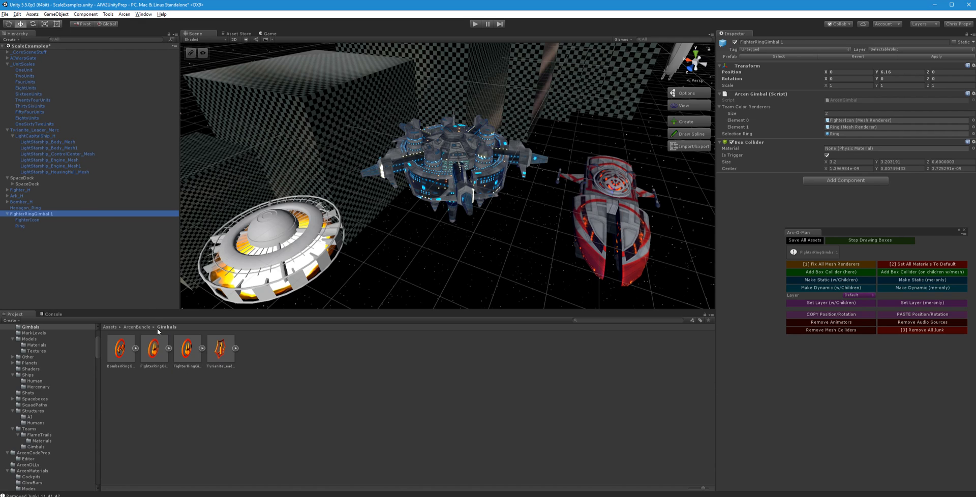
left_click(199, 364)
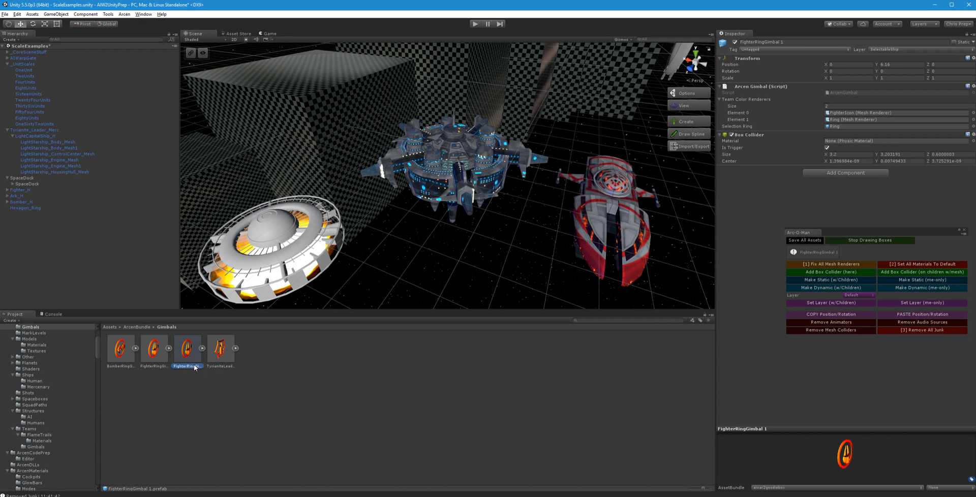
left_click(192, 366)
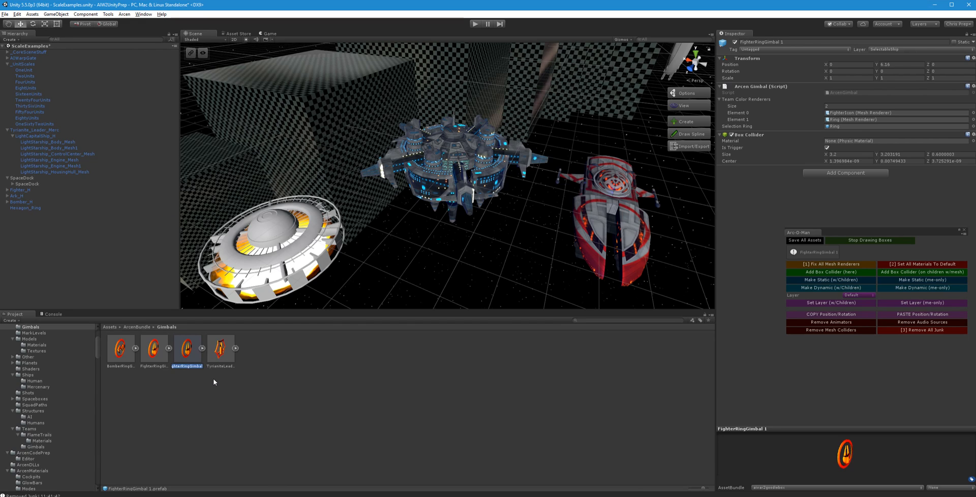
type("Sp")
type("aceDock")
type("Gimb")
type("al")
key("Return")
Add the SpaceDockGimbal prefab to the scene and rename its FighterIcon child SpaceDockIcon
left_click_drag(186, 353, 18, 214)
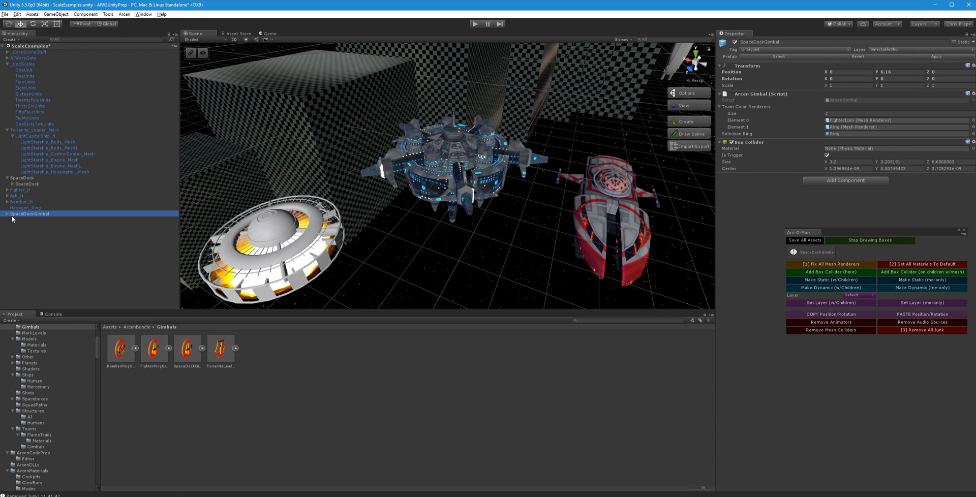
left_click(8, 213)
left_click(35, 221)
left_click(29, 220)
type("SpaceD")
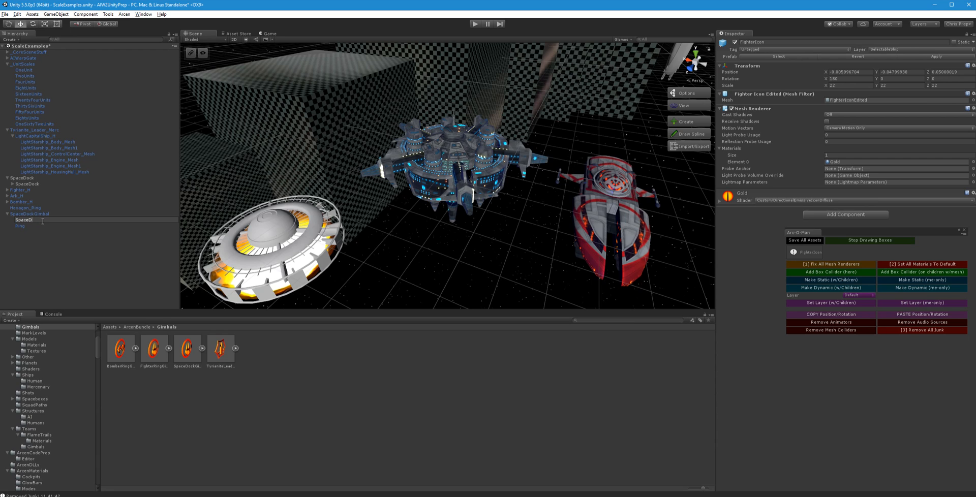
type("ockIcon")
key("Return")
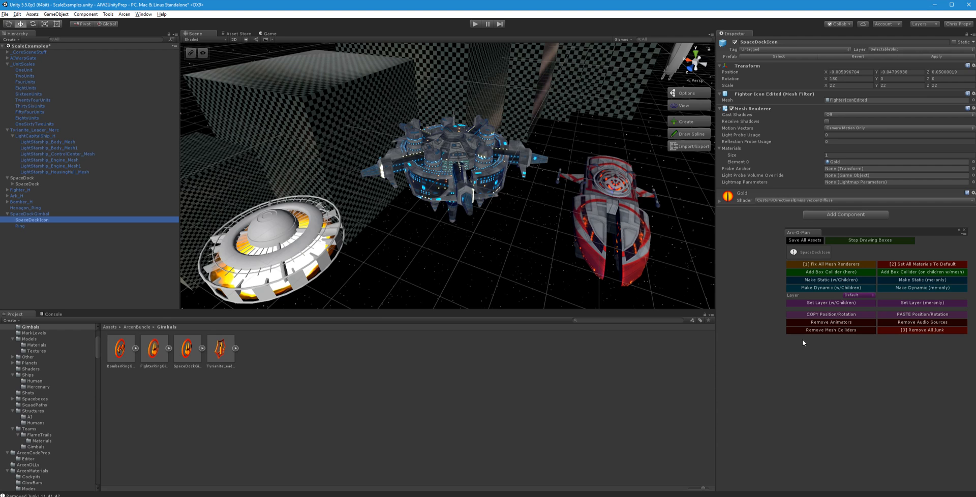
Make Hexagon_Ring a child of SpaceDockGimbal and set its Y position to 0
left_click(29, 215)
double_click(35, 215)
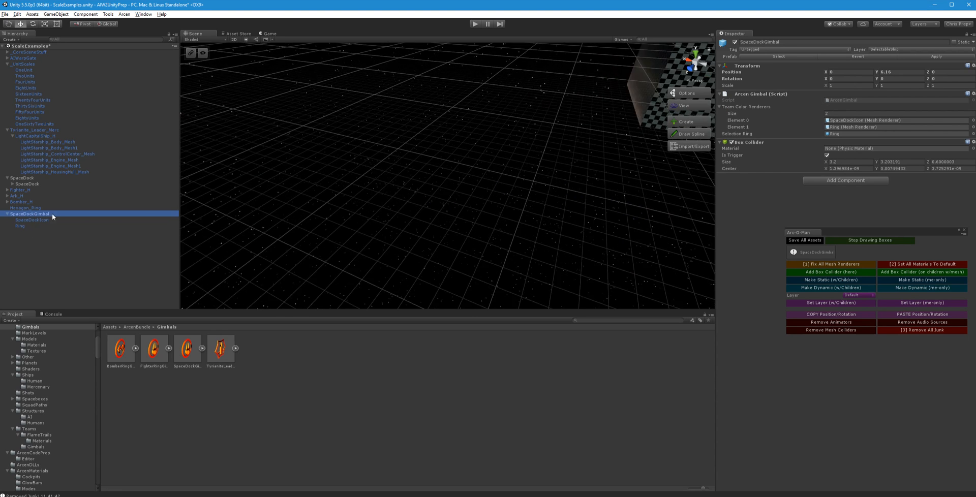
right_click_drag(346, 246, 413, 167)
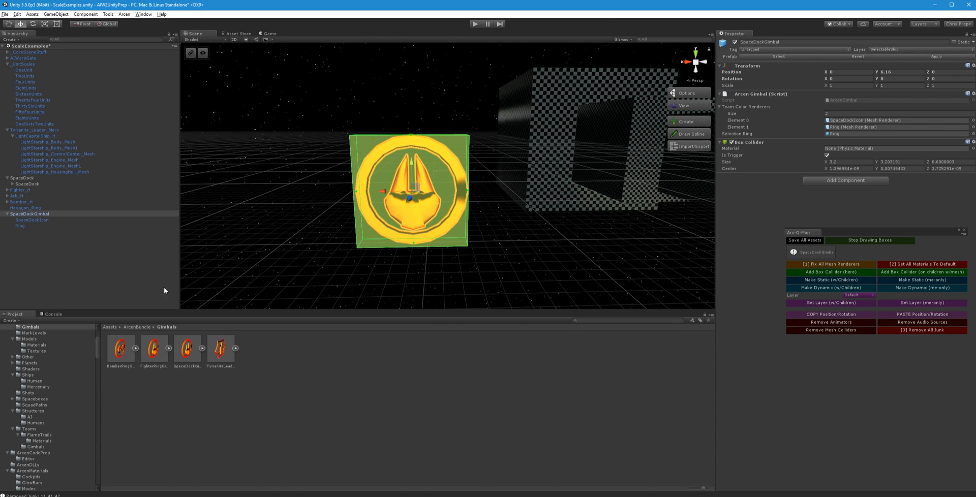
left_click_drag(20, 208, 37, 215)
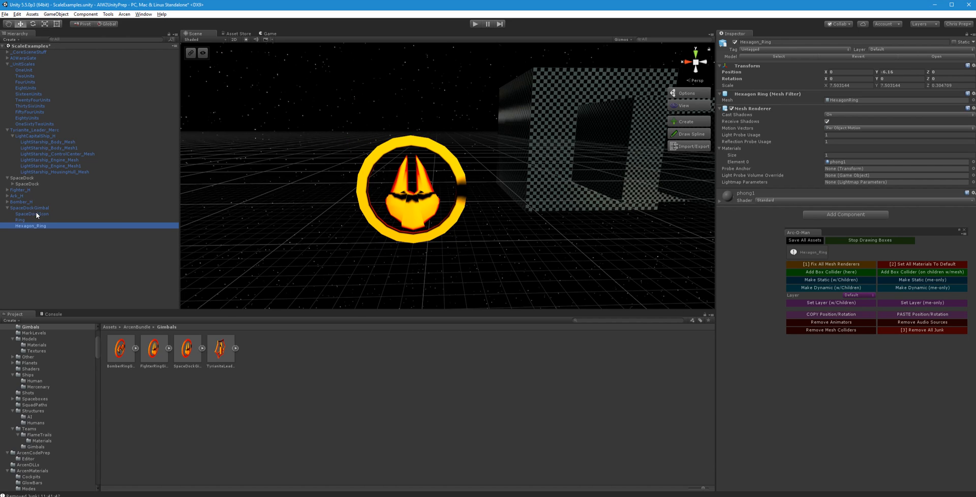
left_click(910, 66)
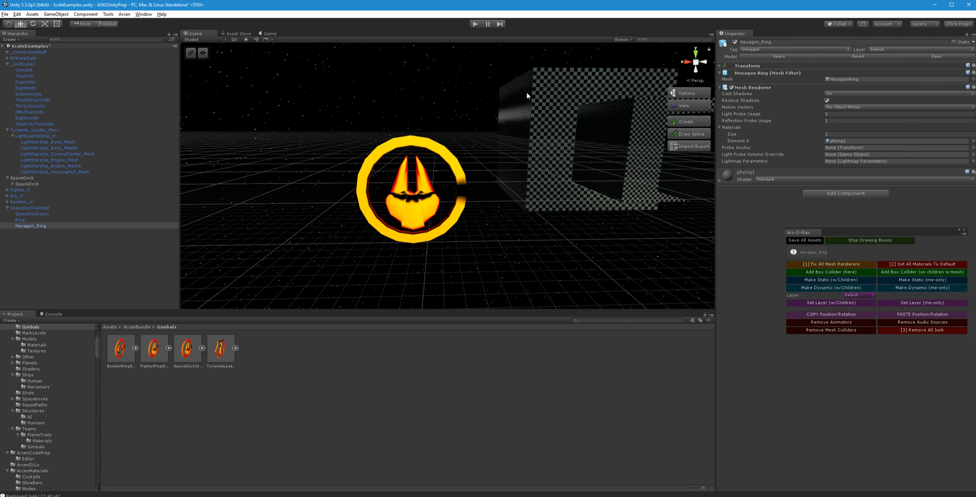
left_click(809, 65)
left_click(909, 72)
type("0")
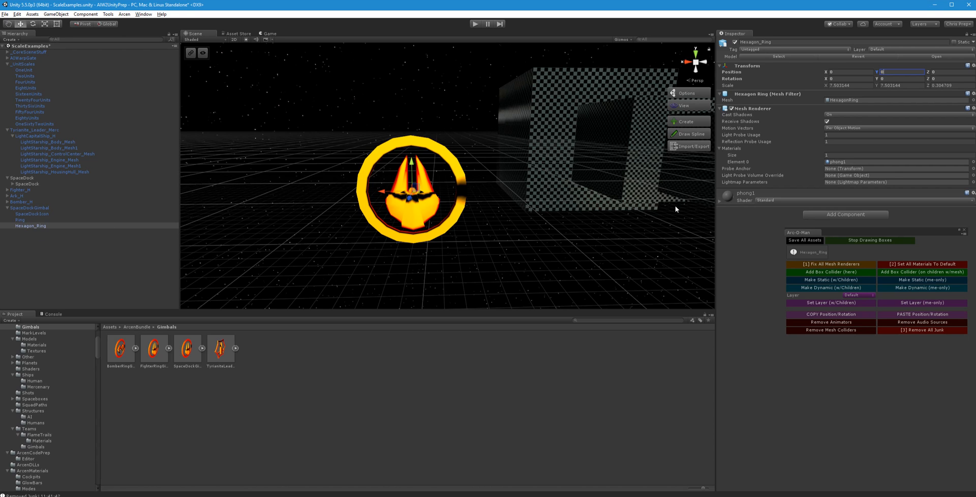
Locate the Ring's Circle mesh in the project and compare the import settings of the Ring and Hexagon_Ring models
right_click_drag(379, 218, 379, 196)
key("a")
left_click(379, 196)
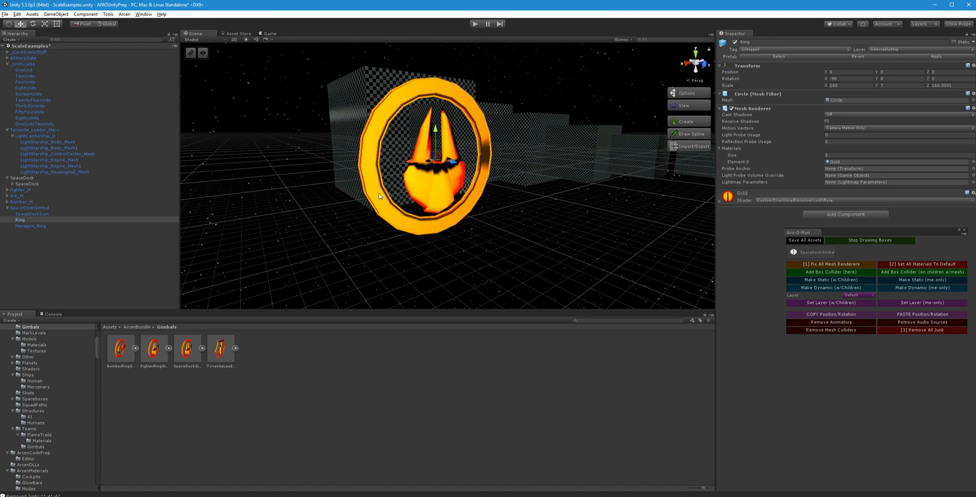
left_click(862, 101)
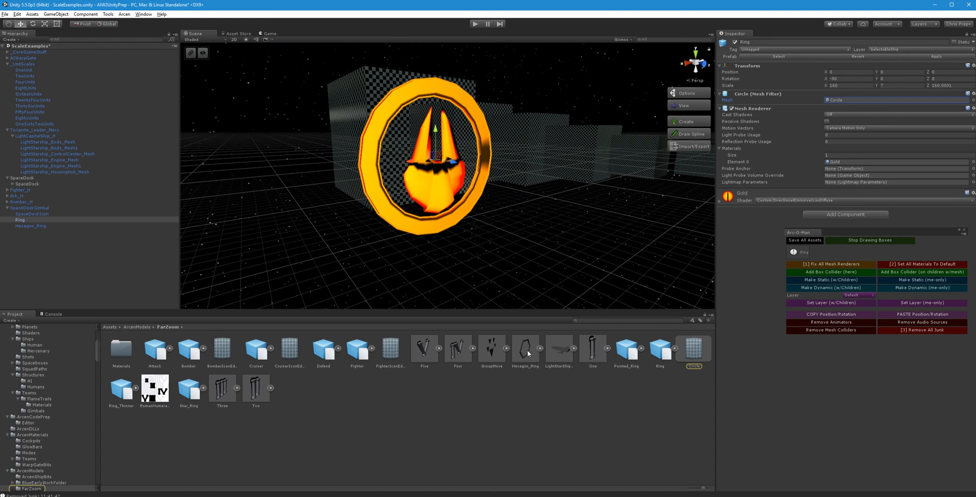
left_click(694, 350)
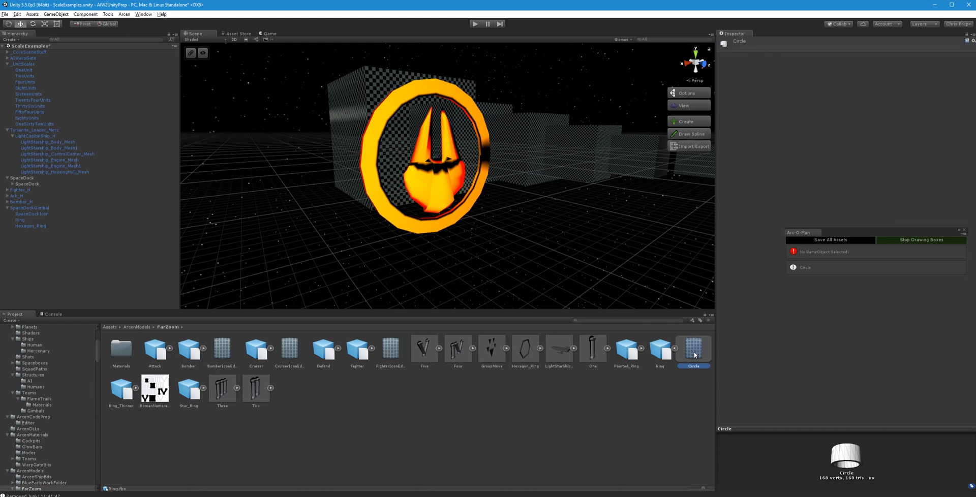
left_click(662, 352)
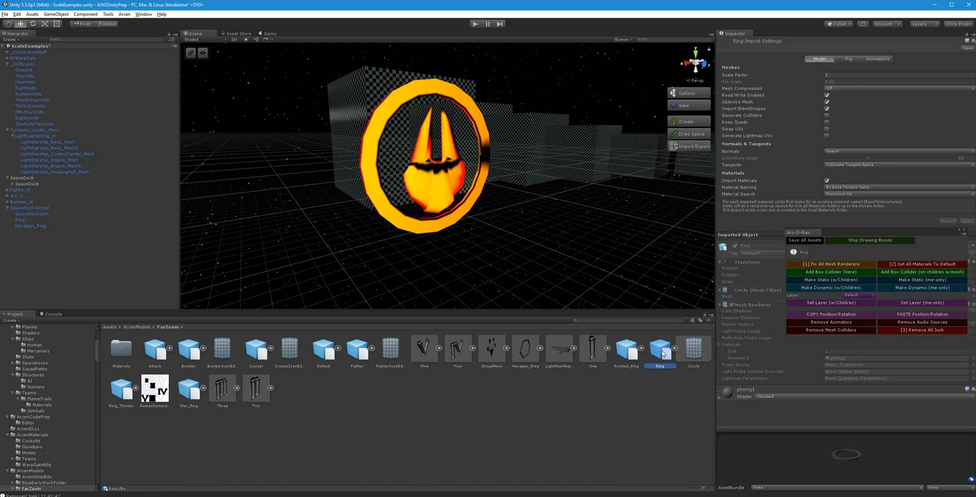
left_click(532, 355)
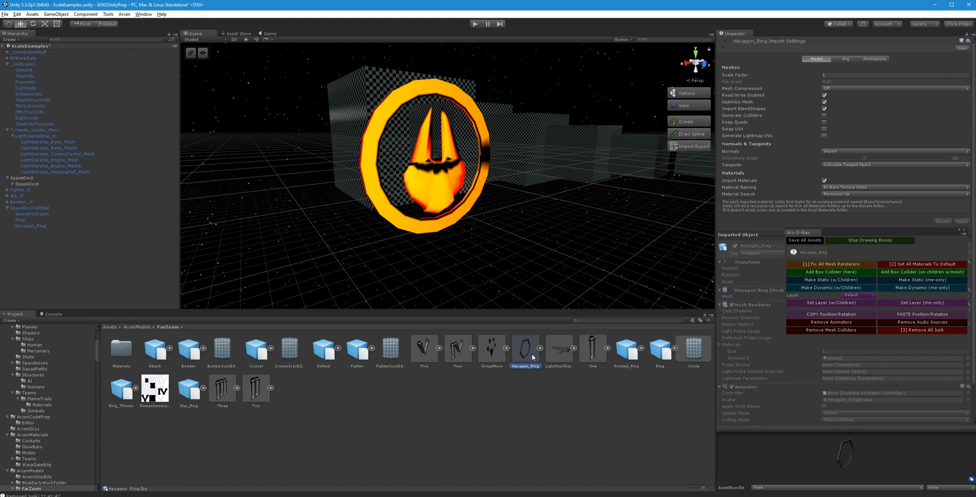
left_click(663, 350)
Set the Hexagon_Ring model's import Scale Factor to 100 and apply the change
left_click(530, 350)
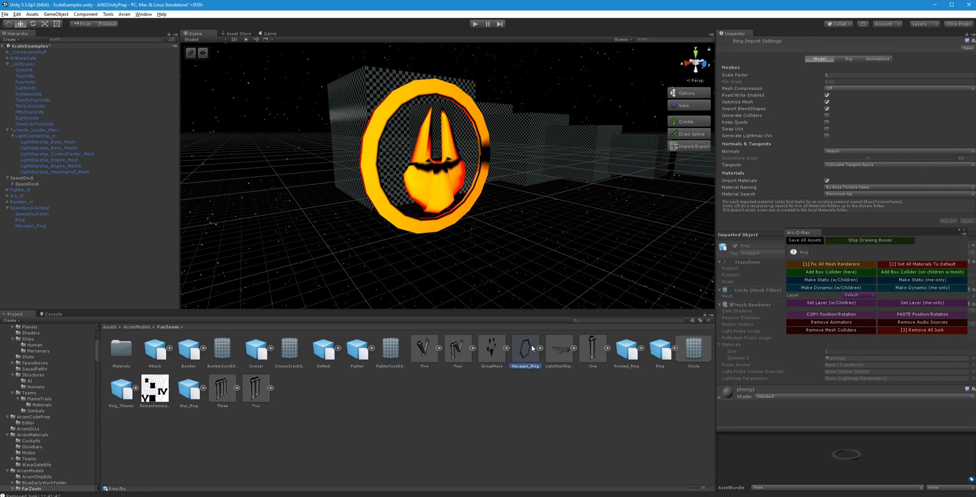
left_click(833, 76)
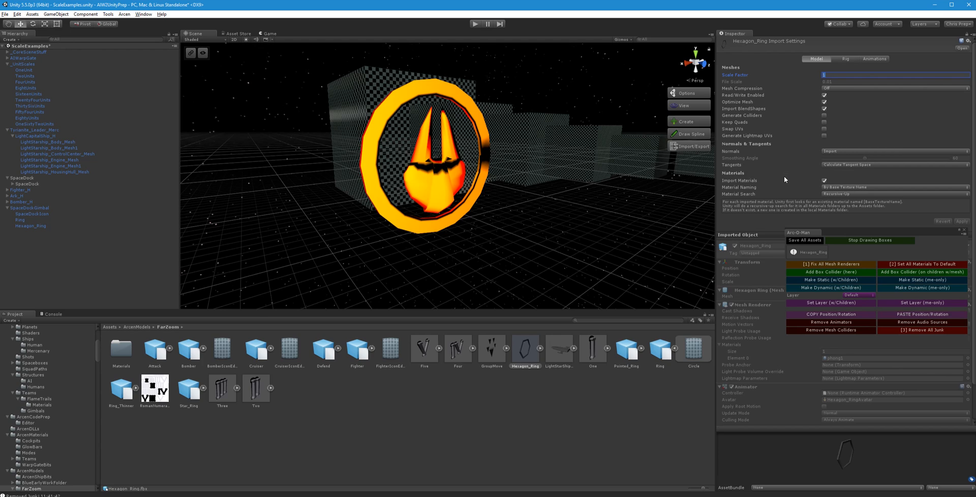
type("00")
left_click(956, 225)
right_click_drag(425, 238, 331, 253)
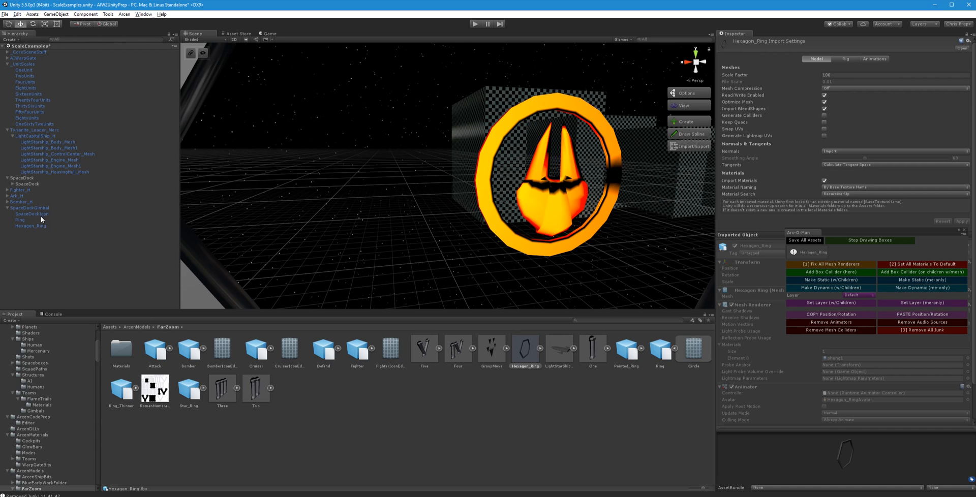
Set the scale of the Hexagon_Ring under SpaceDockGimbal to 2 on the X, Y and Z axes
left_click(22, 225)
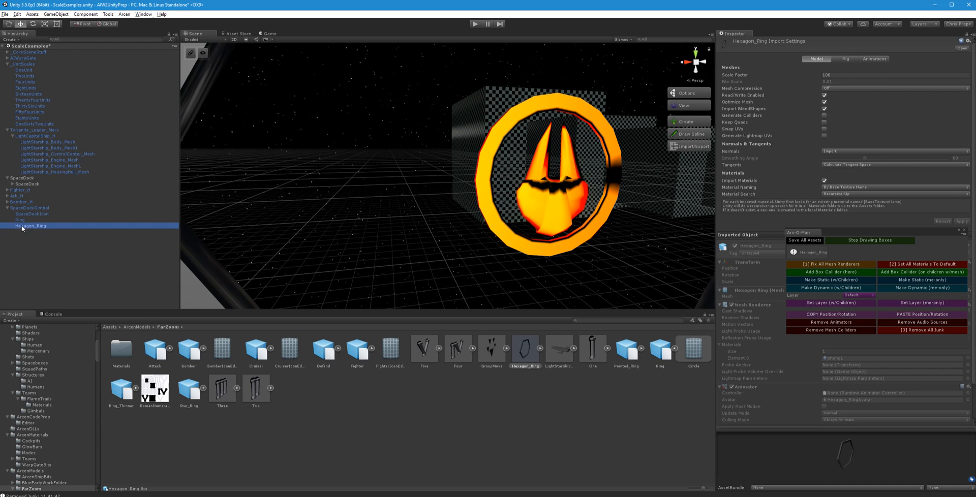
left_click(855, 86)
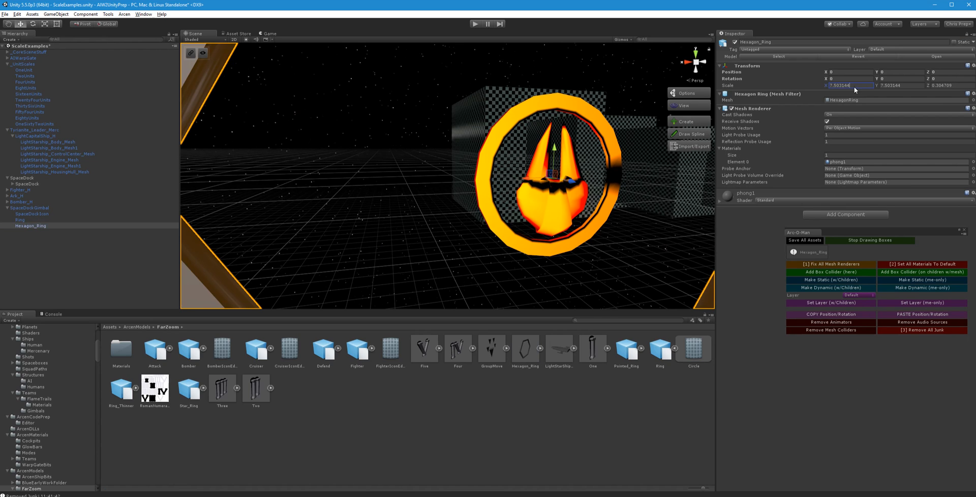
type("2")
left_click(900, 86)
type("2")
left_click(944, 85)
type("2")
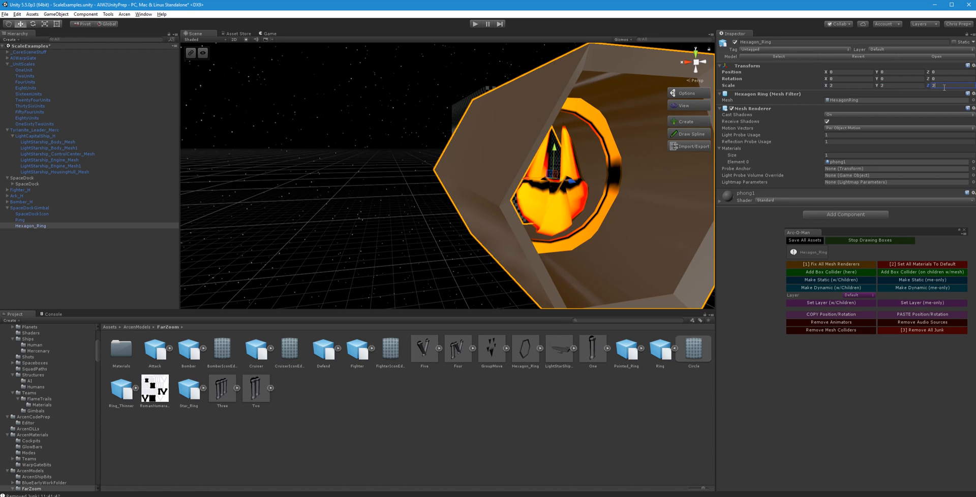
Reduce Hexagon_Ring's scale to 1 on all three axes and check its size against the round ring
type("1")
left_click(897, 85)
type("1")
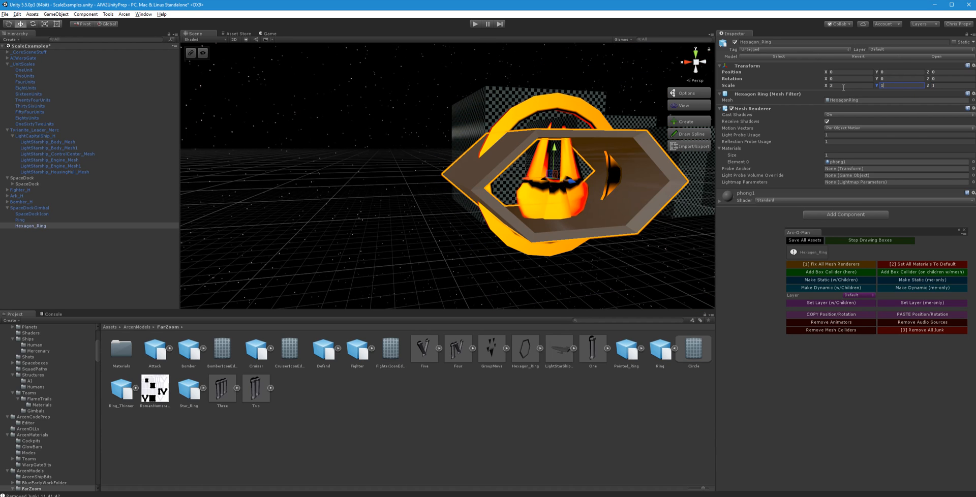
left_click(839, 85)
type("1")
left_click_drag(580, 224, 595, 184, "alt")
Set Hexagon_Ring's scale to 1.5 on X, 1.5 on Y and 0.3 on Z
left_click(840, 85)
key("BackSpace")
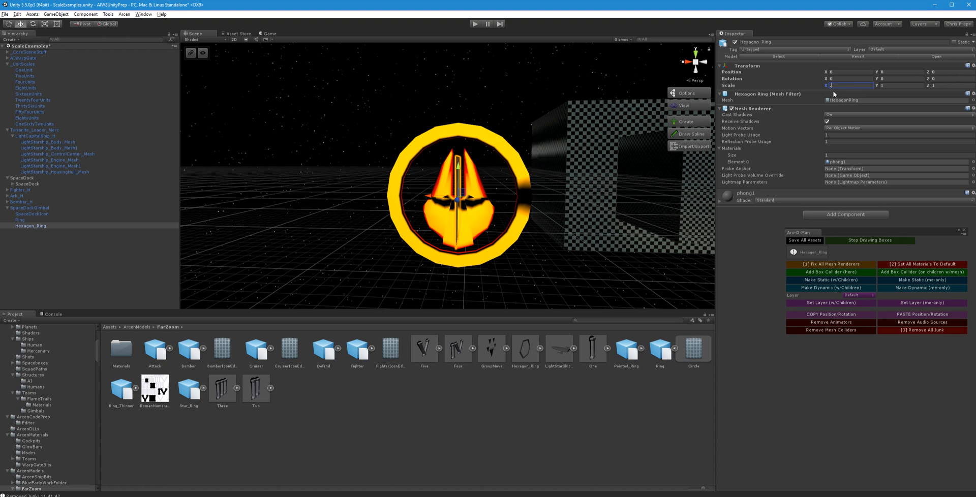
type("1.5")
key("Return")
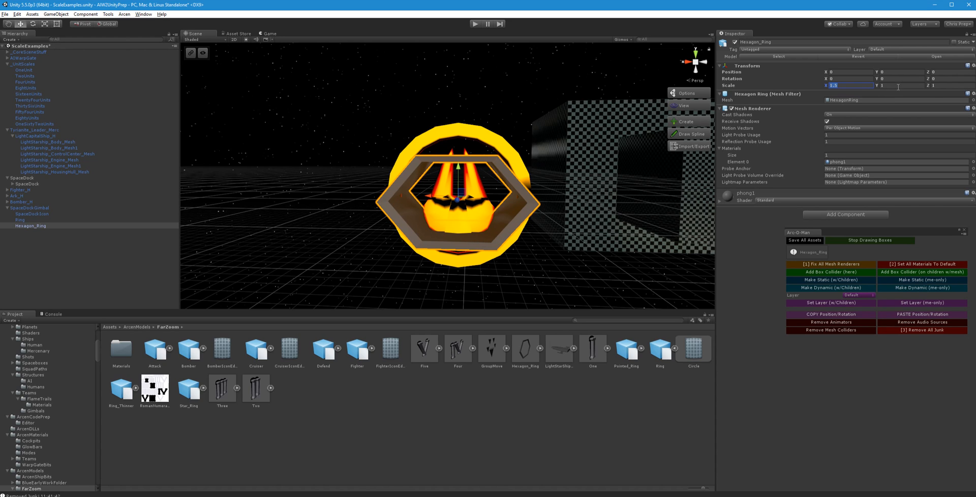
left_click(888, 84)
type("1.5")
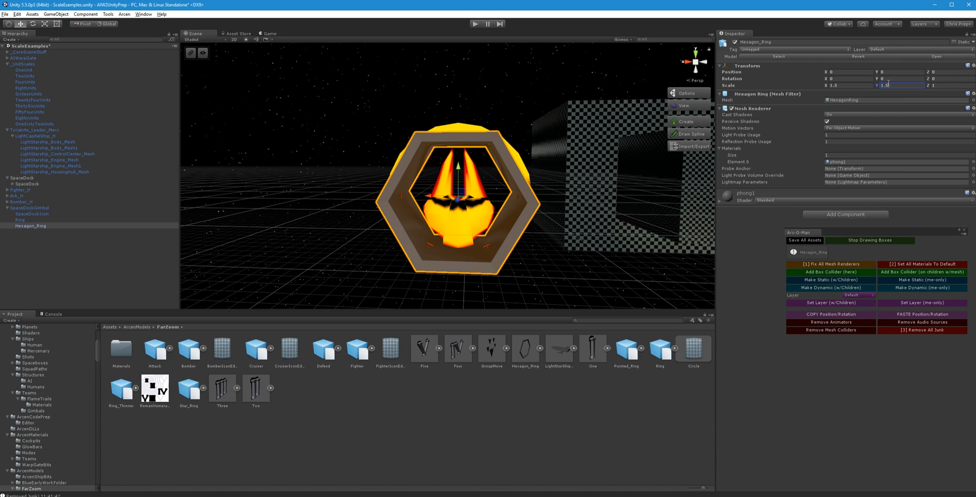
left_click(939, 86)
type("0.3")
left_click_drag(503, 143, 533, 162, "alt")
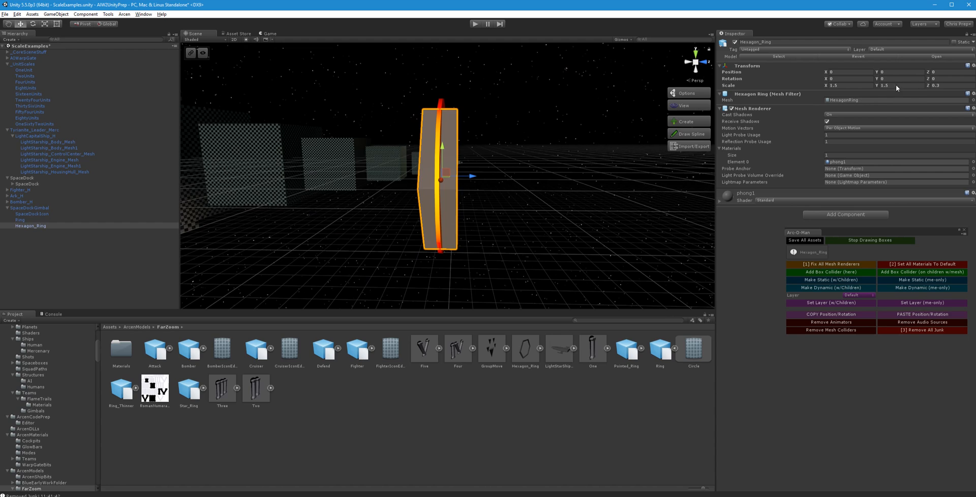
Thin Hexagon_Ring by trying Z scales of 0.1 and 0.05, settling on 0.08
left_click(938, 86)
type("0.1")
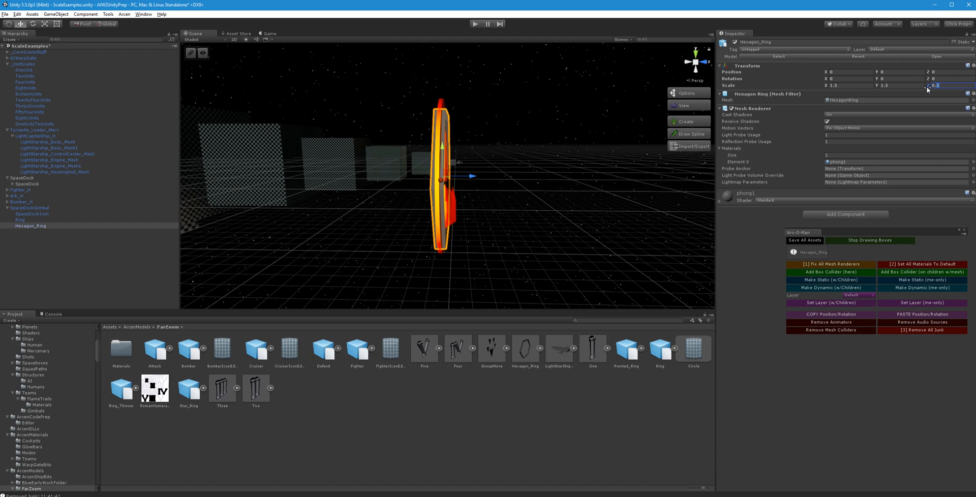
type("05")
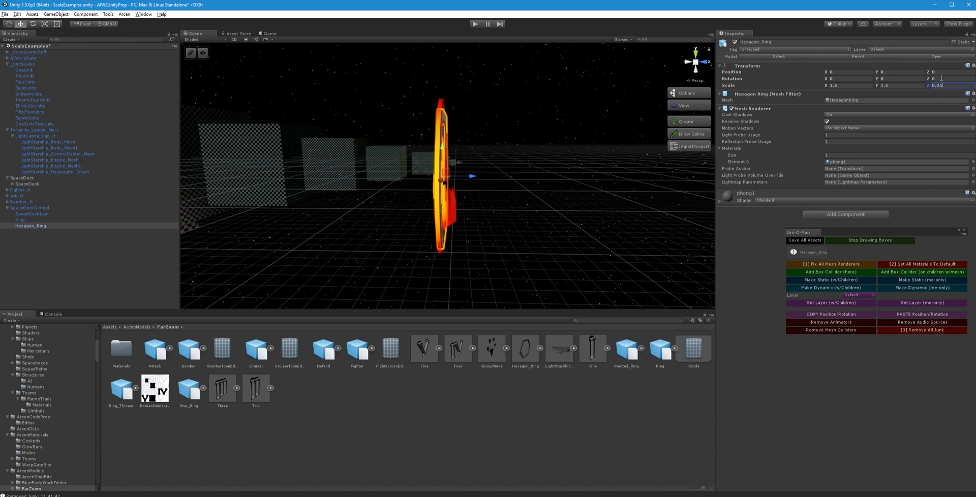
key("BackSpace")
type("8")
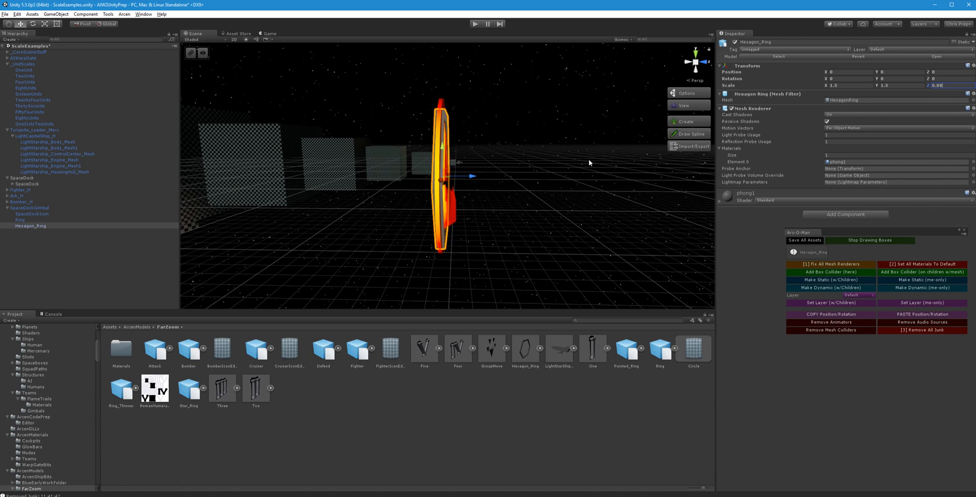
left_click_drag(451, 205, 297, 182, "alt")
scroll(297, 181, "down", 2, "alt")
Set Hexagon_Ring's X and Y scale to 1.6
left_click(834, 86)
type("1.6")
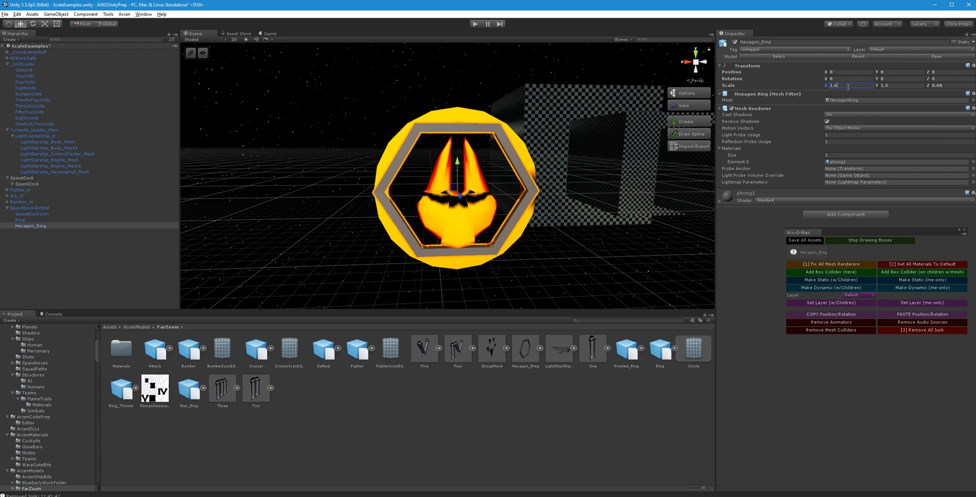
key("Tab")
type("1.6")
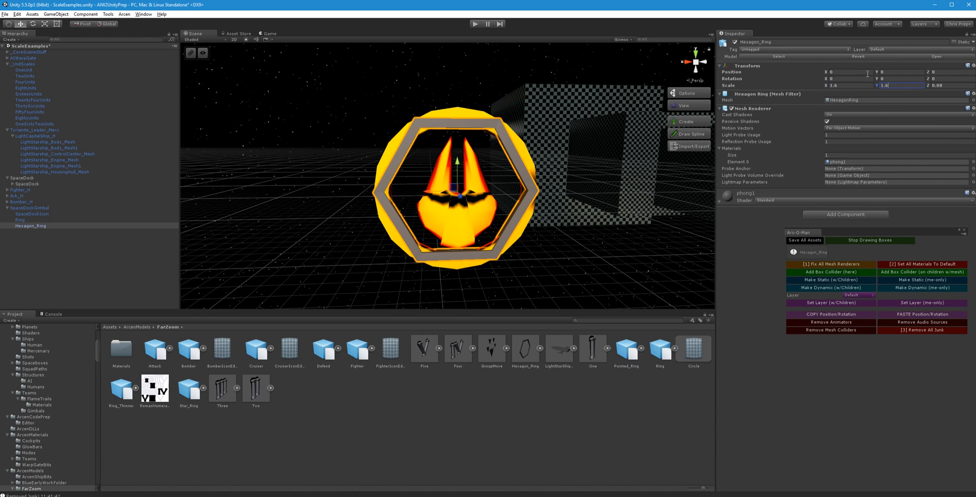
Enlarge Hexagon_Ring to a scale of 1.7 on both X and Y
left_click(836, 86)
type("1.7")
key("Return")
left_click(897, 85)
type("1.7")
key("Return")
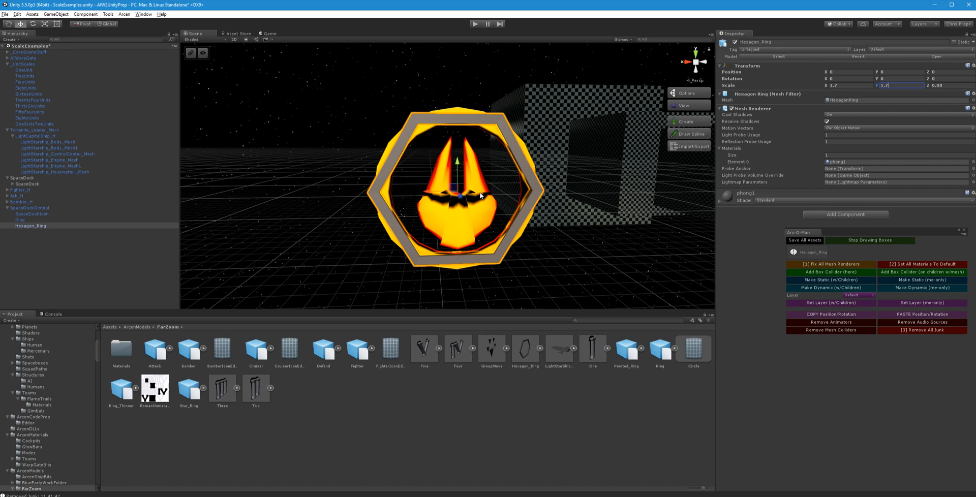
right_click_drag(522, 202, 86, 231)
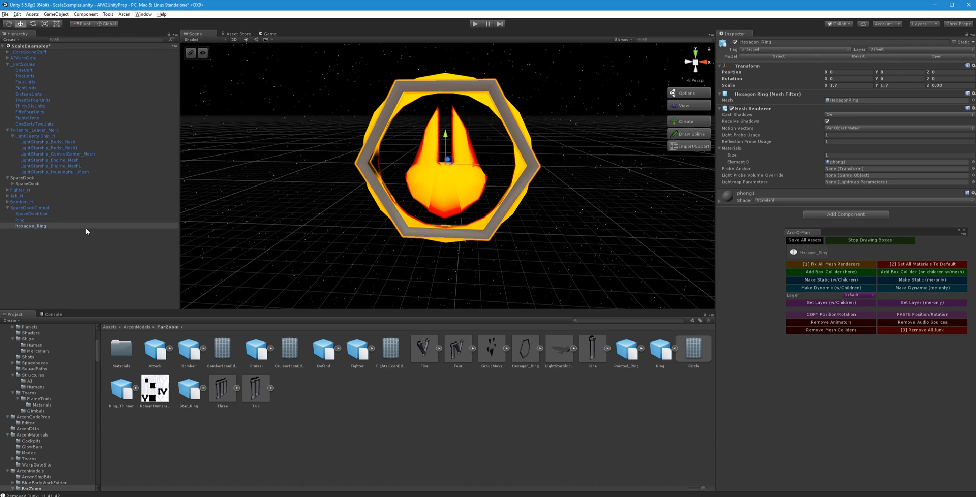
Locate the Gold material used by Ring and apply it to Hexagon_Ring
left_click(23, 220)
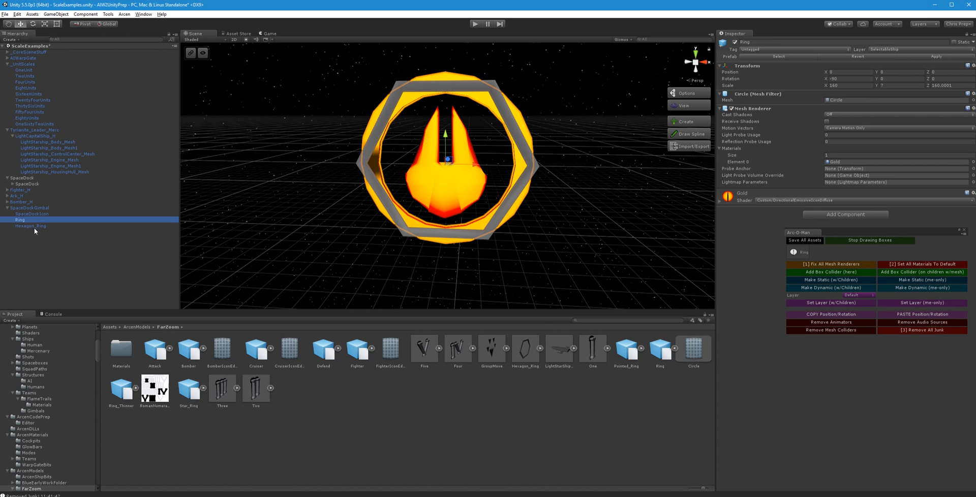
left_click_drag(35, 232, 498, 365)
left_click(552, 270)
left_click(843, 163)
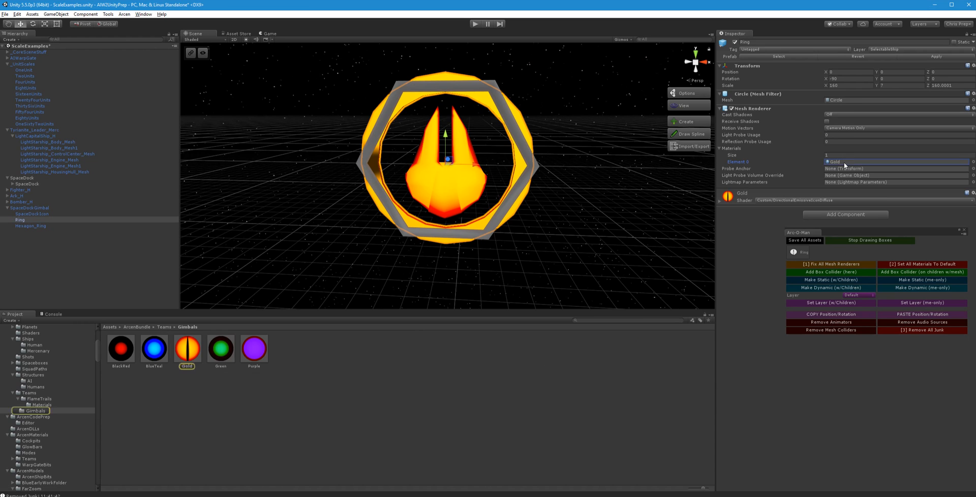
left_click_drag(180, 351, 364, 169)
left_click(39, 227)
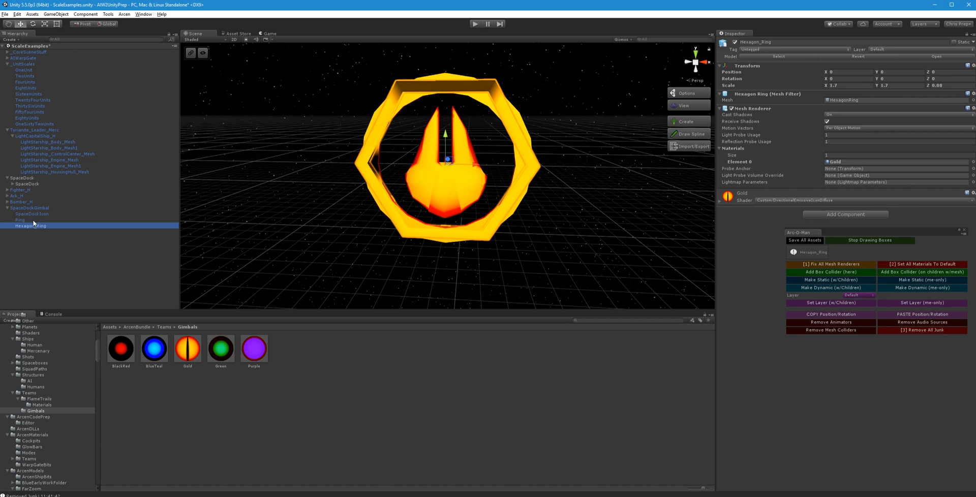
Delete the round Ring child from SpaceDockGimbal
left_click(37, 220)
key("Delete")
left_click(508, 271)
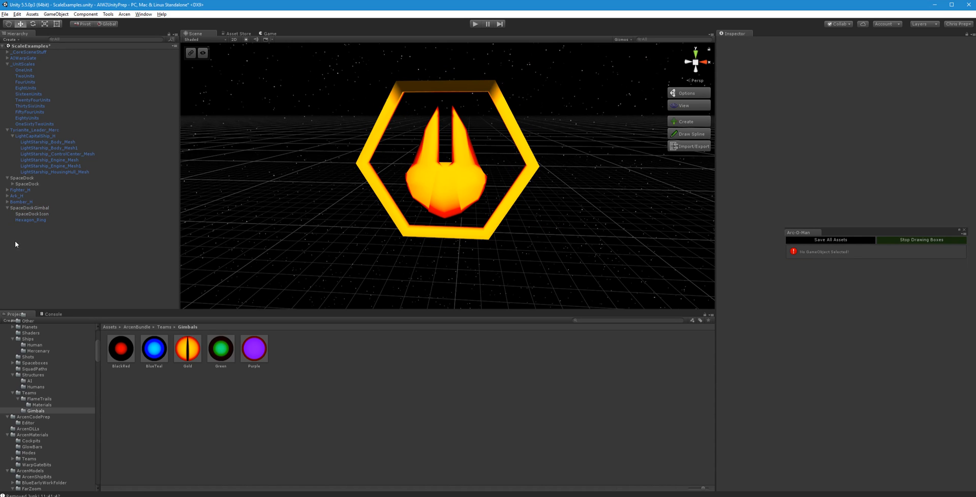
Assign Hexagon_Ring as Element 1 of SpaceDockGimbal's Team Color Renderers and as its Selection Ring
left_click(26, 208)
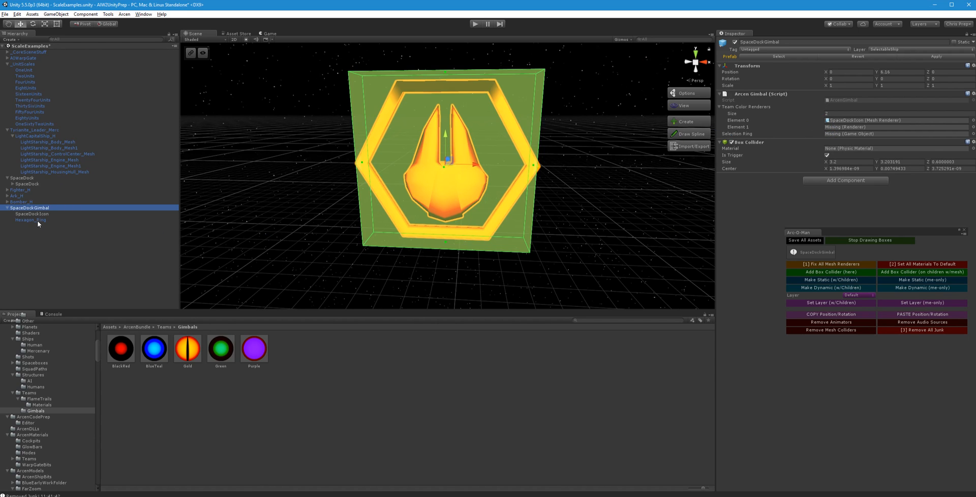
left_click_drag(806, 119, 833, 128)
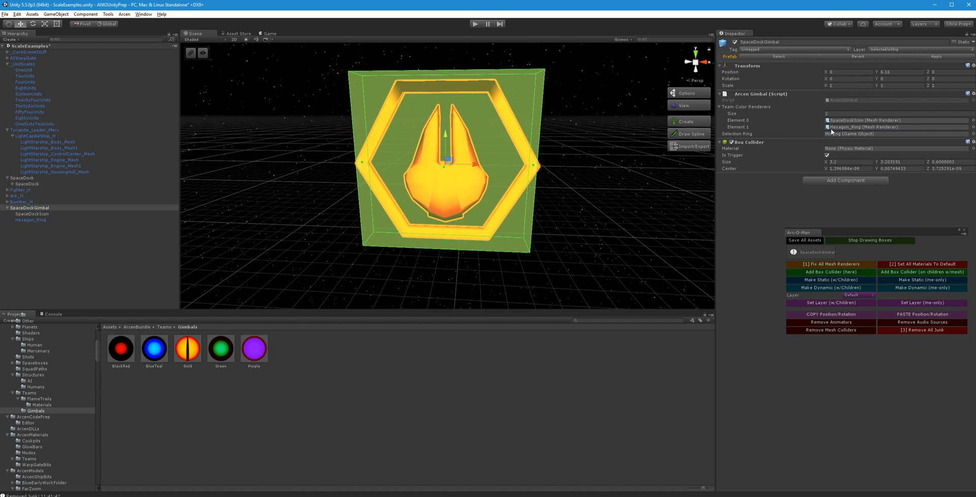
left_click_drag(31, 220, 862, 138)
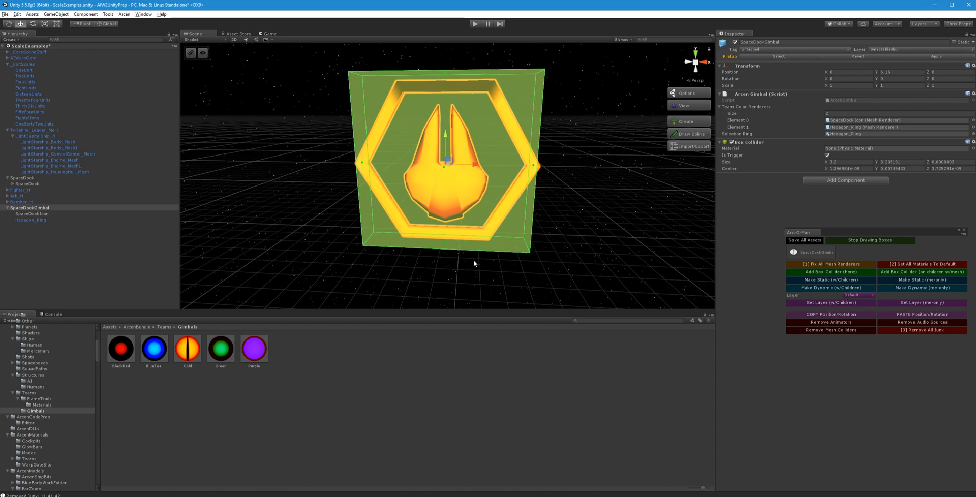
Review SpaceDockGimbal and its children, and run Fix All Mesh Renderers on Hexagon_Ring
left_click(30, 214)
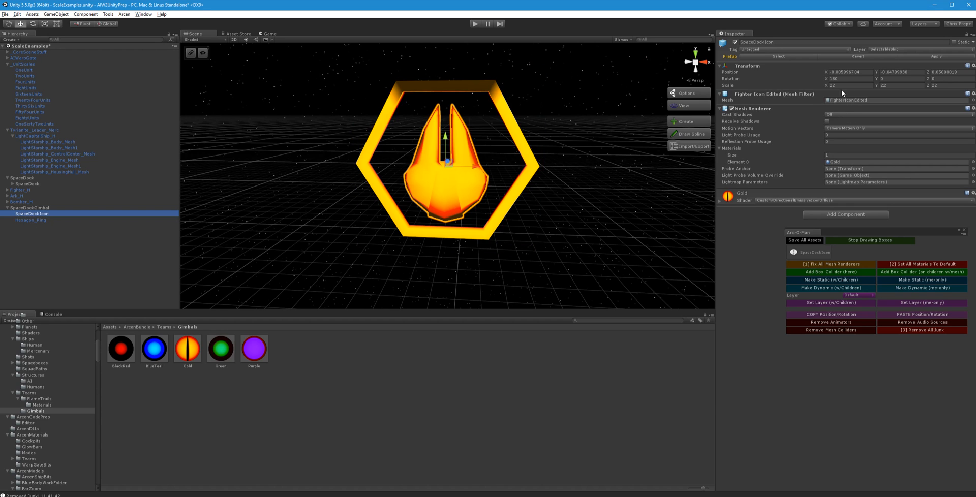
left_click(32, 220)
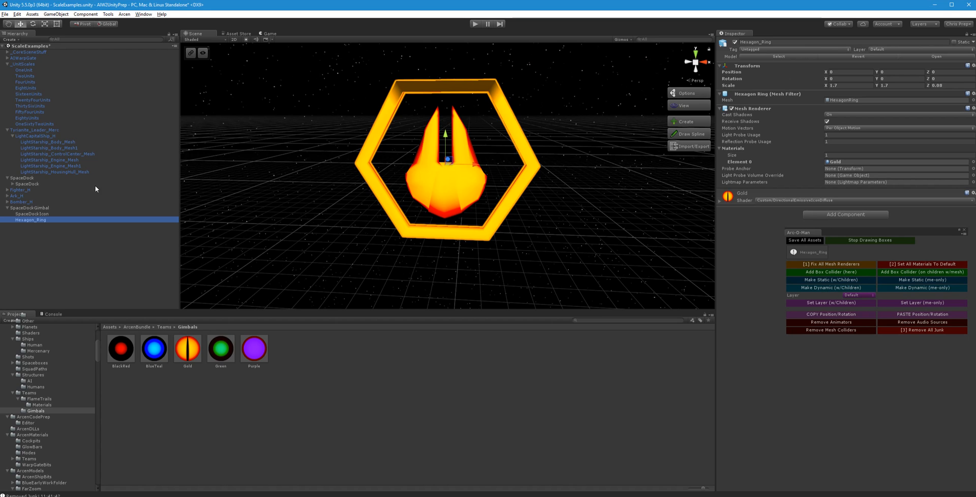
left_click(31, 209)
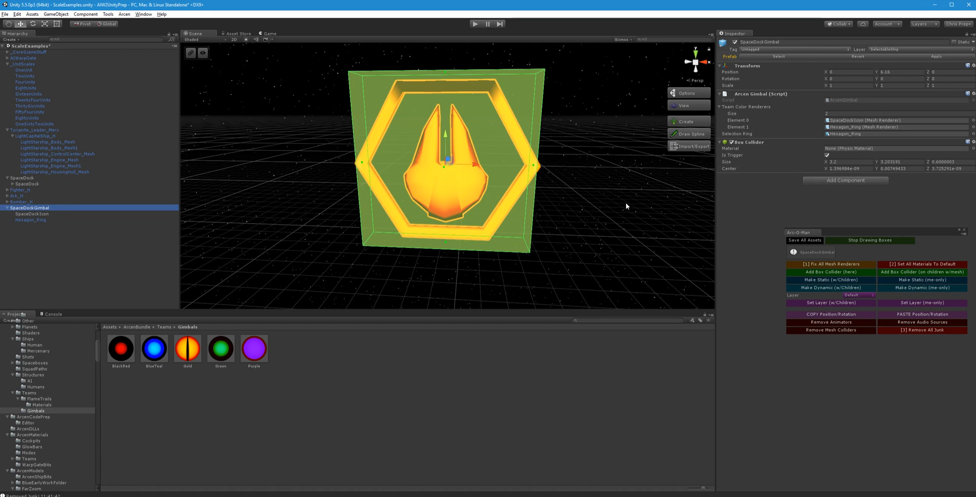
left_click(825, 270)
left_click(44, 220)
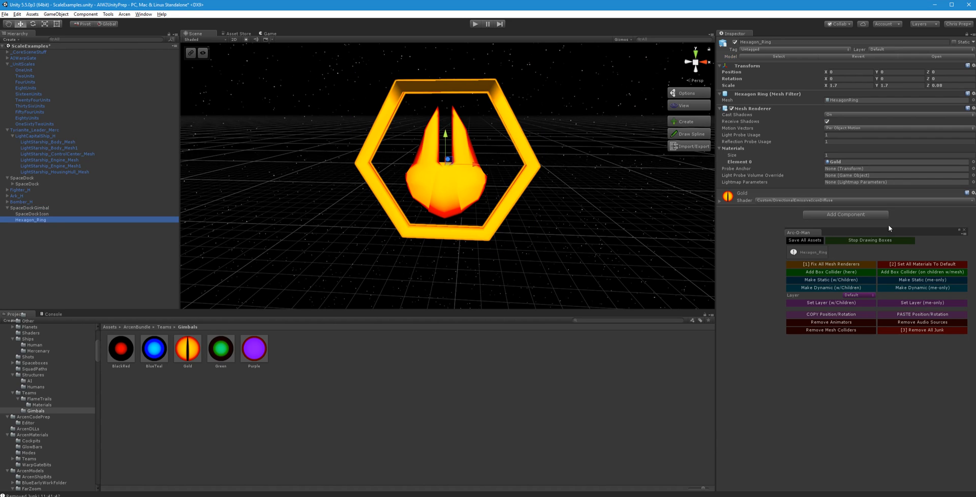
left_click(837, 265)
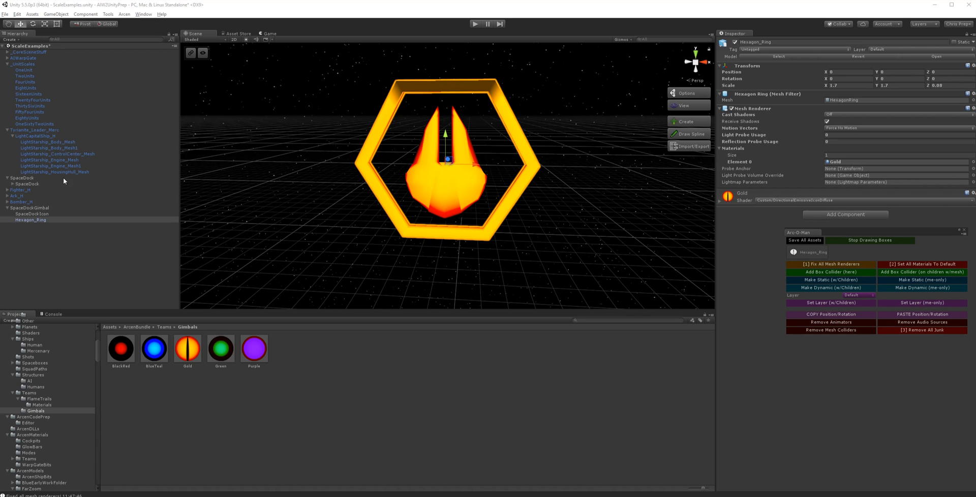
Run Fix All Mesh Renderers on Hexagon_Ring and turn off its Receive Shadows option
left_click(34, 220)
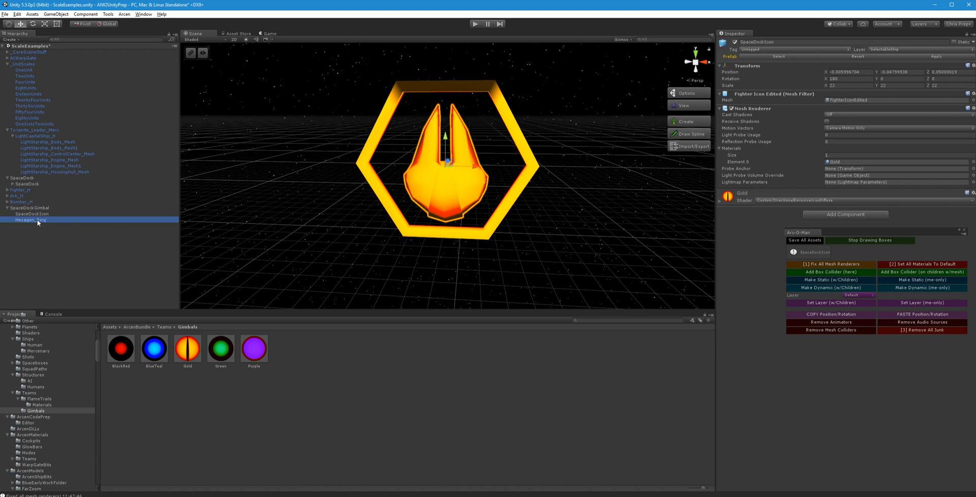
left_click(829, 262)
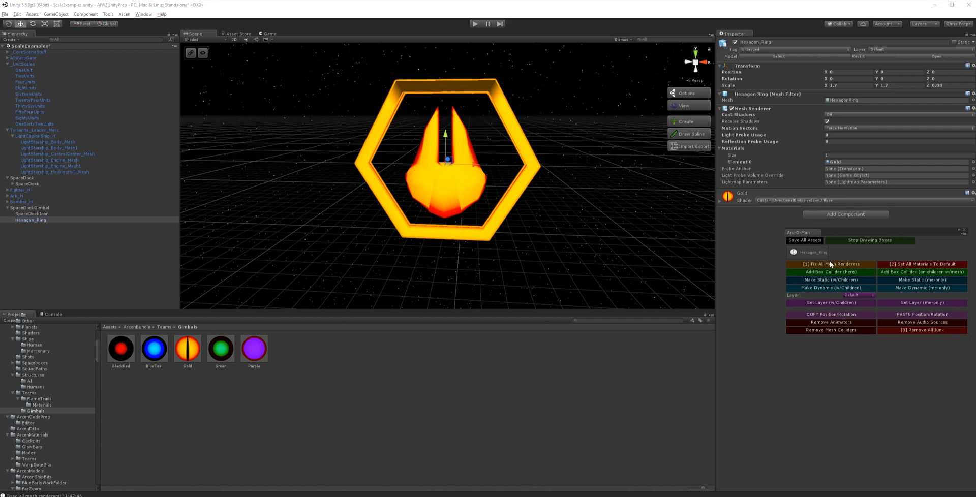
left_click(827, 122)
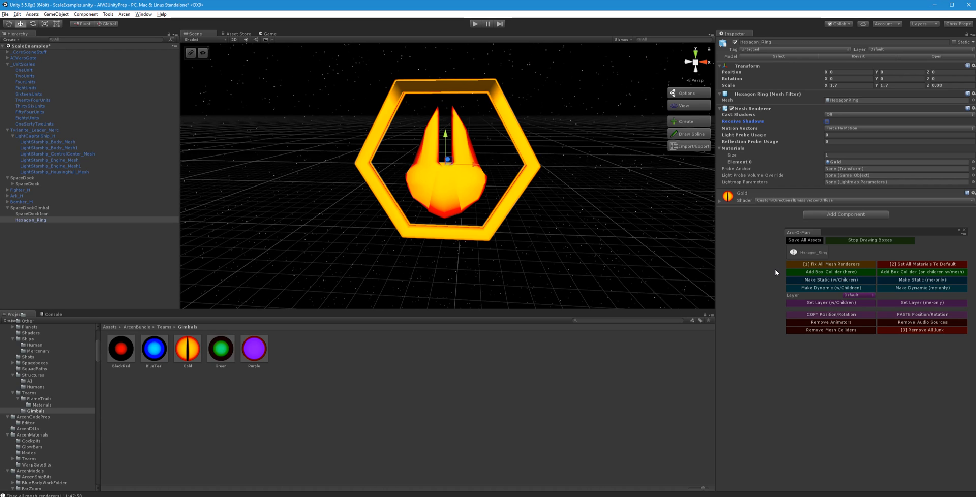
Apply SpaceDockGimbal's changes to its prefab
left_click(45, 209)
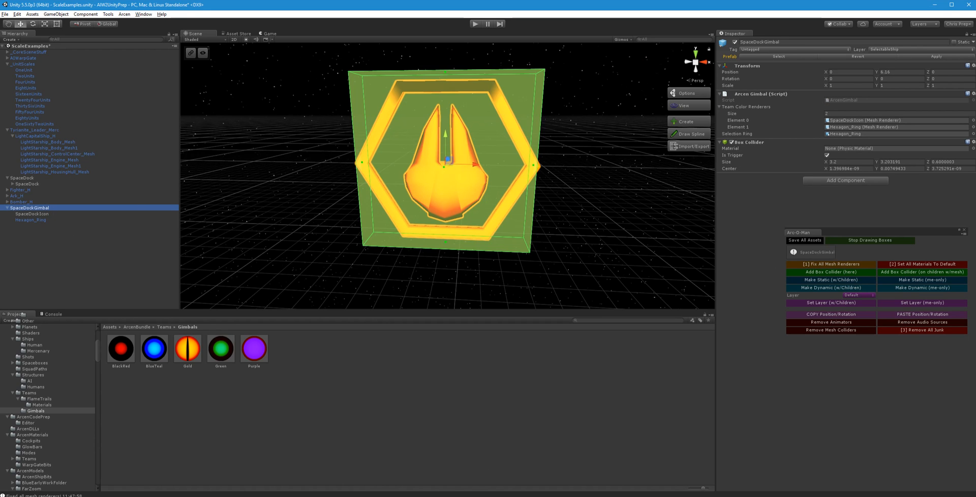
left_click(952, 57)
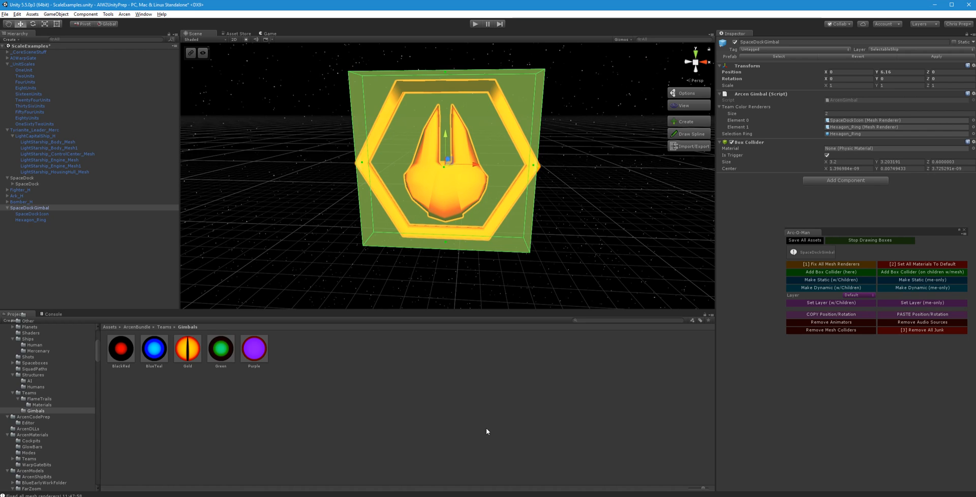
left_click(618, 201)
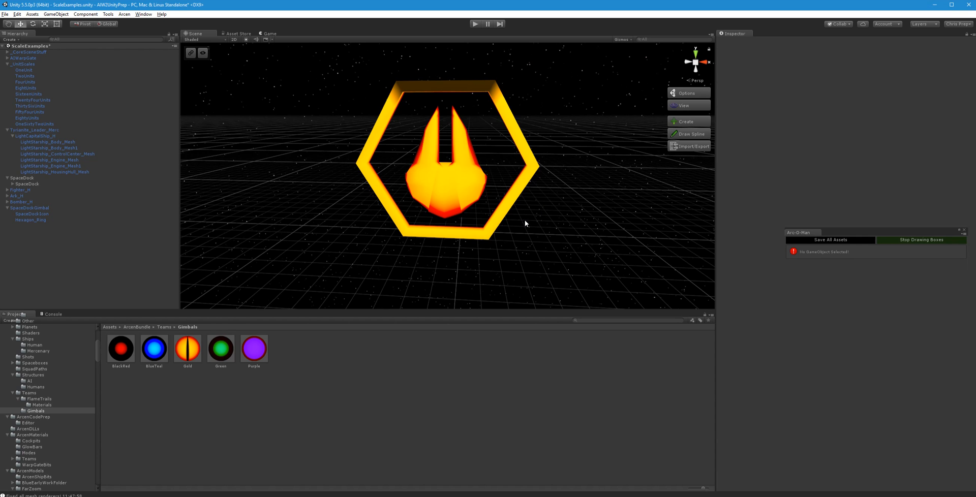
left_click_drag(445, 234, 466, 237, "alt")
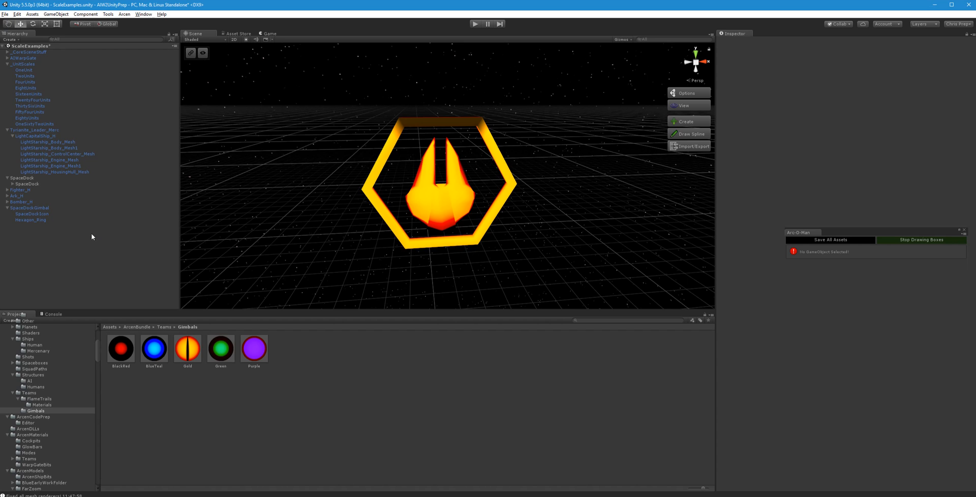
left_click(53, 208)
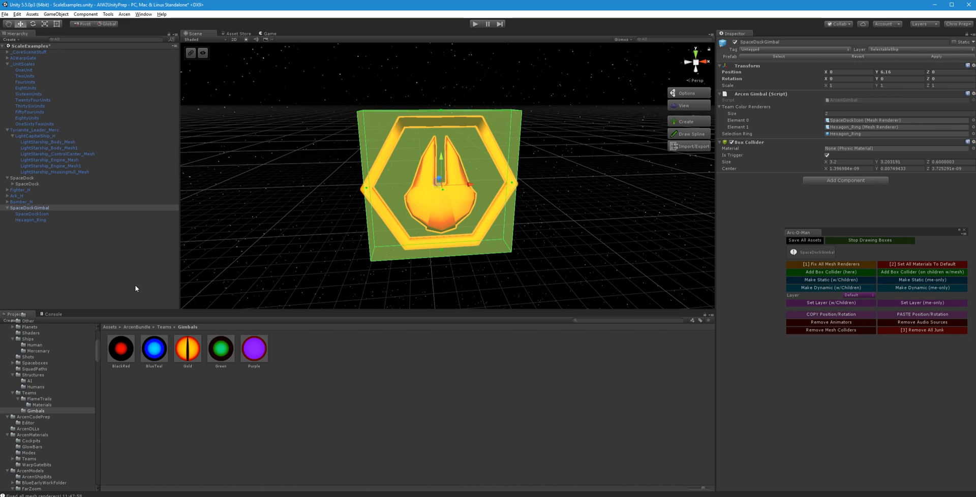
left_click(63, 241)
left_click(50, 208)
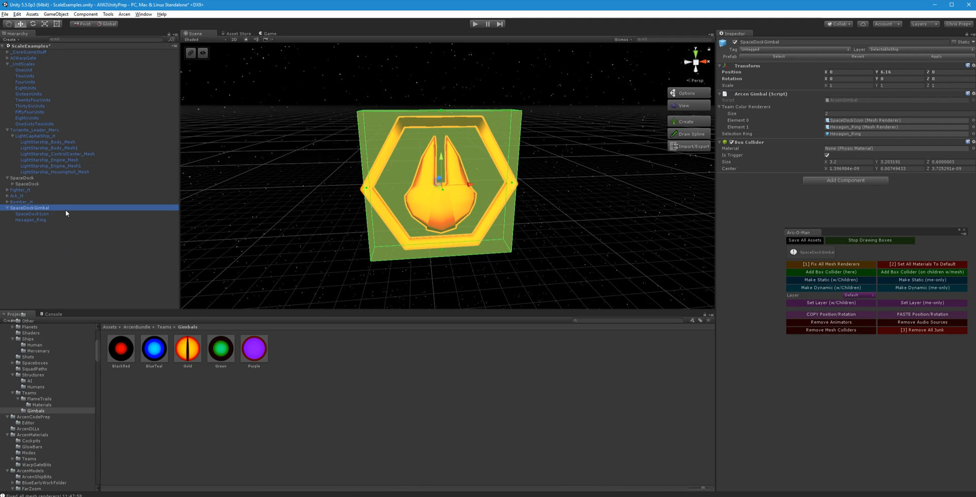
left_click(932, 57)
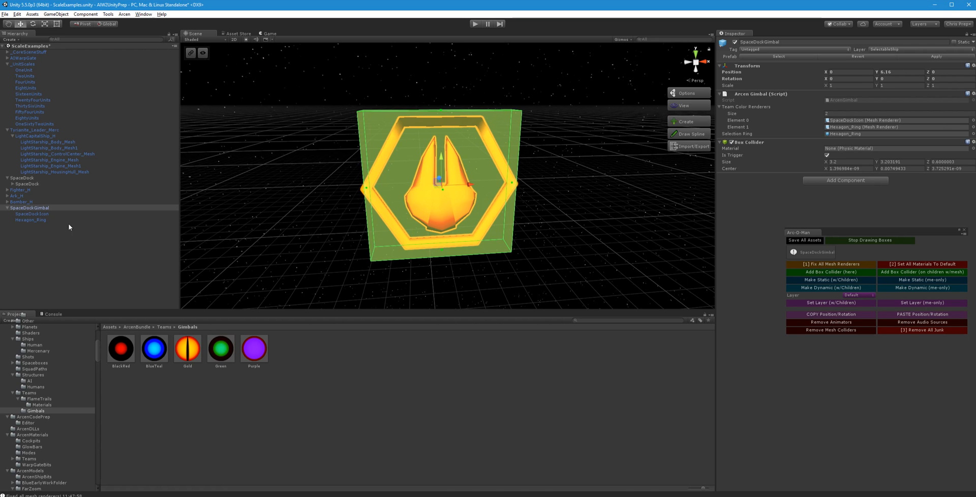
left_click(42, 237)
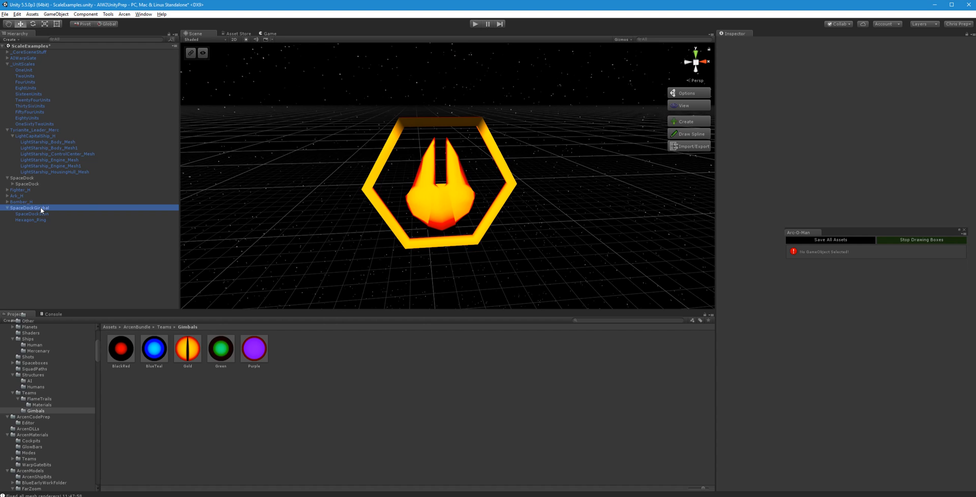
Locate the SpaceDockGimbal prefab in the project and delete its instance from the scene
left_click(41, 208)
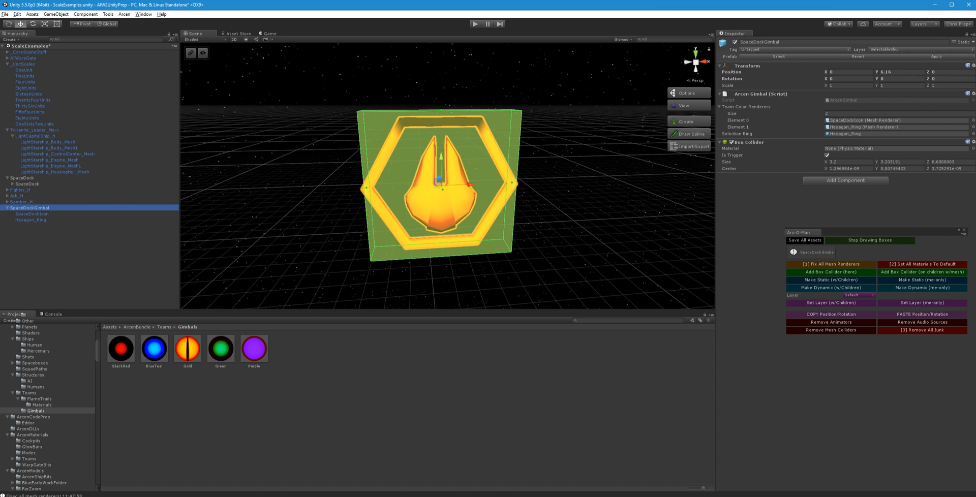
left_click(778, 57)
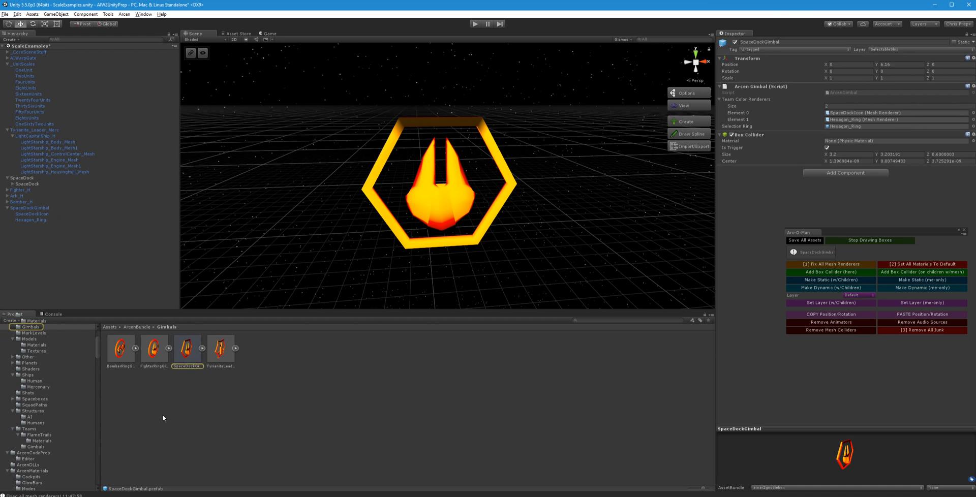
left_click(163, 414)
left_click(42, 208)
key("Delete")
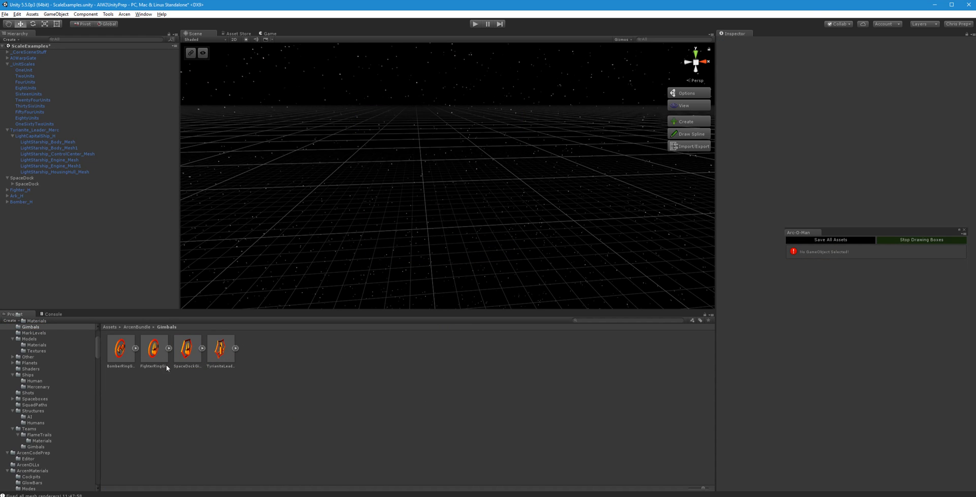
Compare the Arcen Gimbal settings of the SpaceDockGimbal, FighterRingGimbal and TyrianiteLeaderGimbal prefabs
left_click(185, 355)
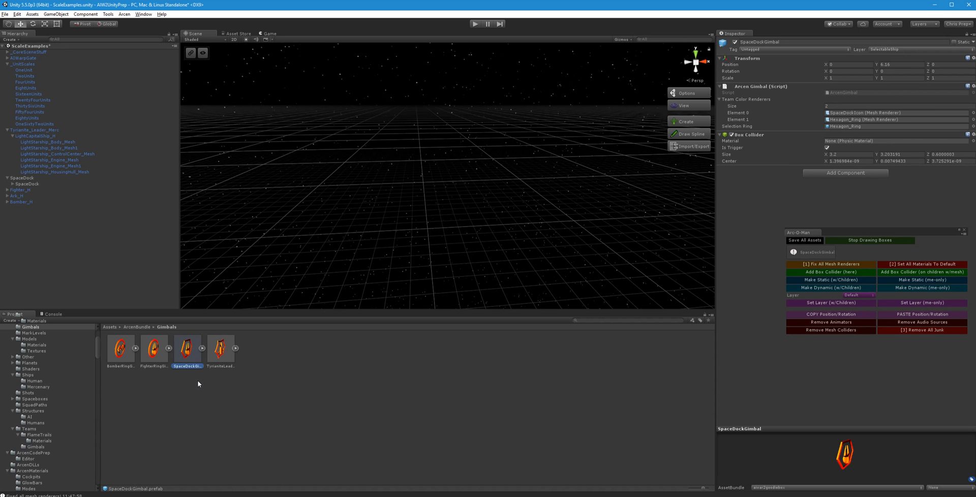
left_click(155, 356)
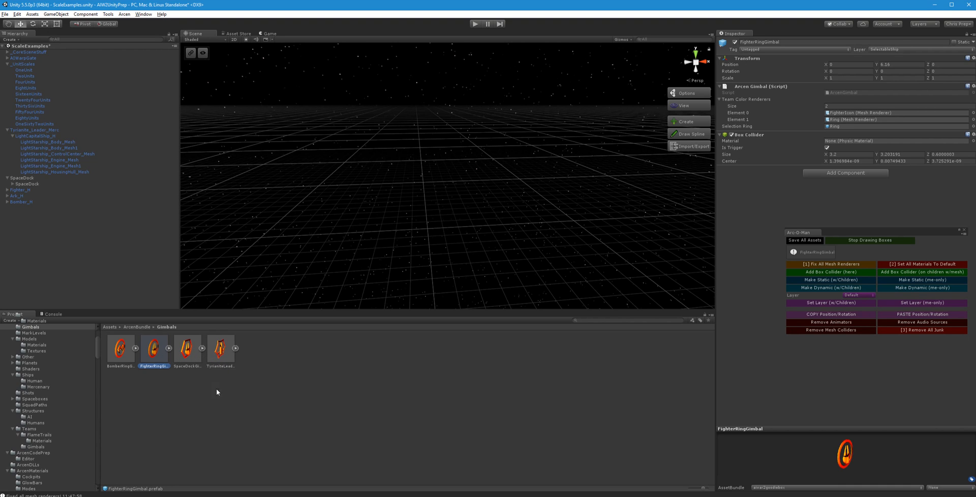
left_click(186, 358)
left_click(221, 355)
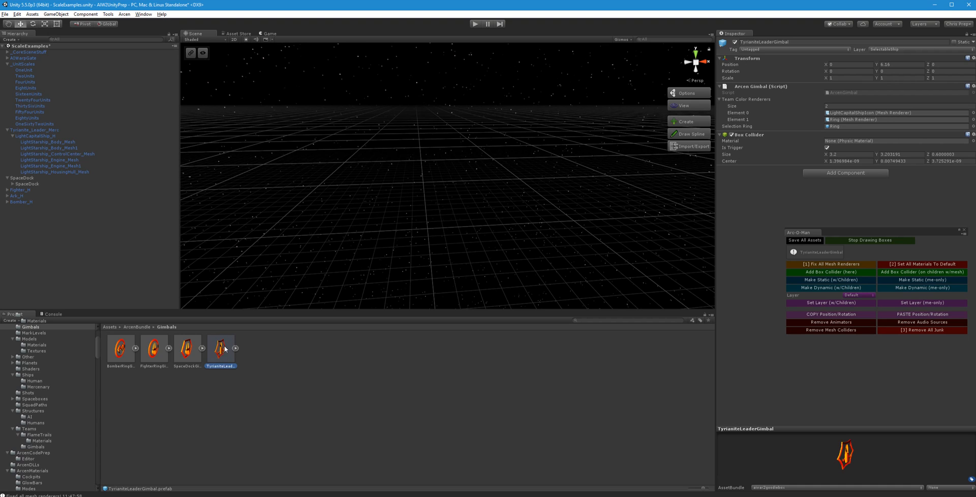
left_click(153, 353)
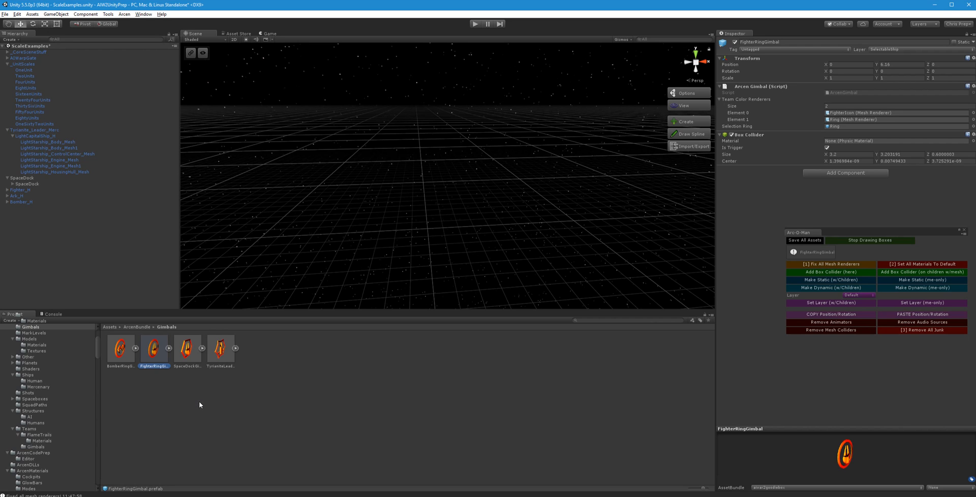
left_click(187, 353)
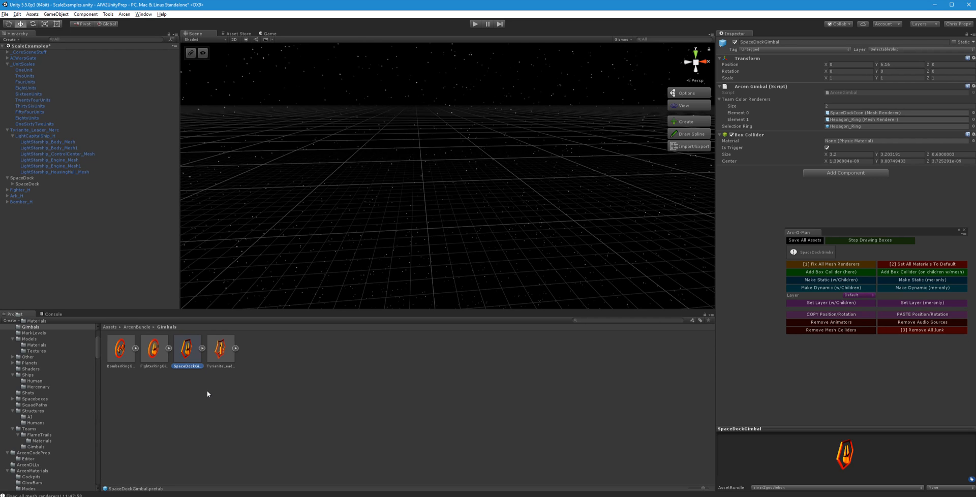
Place SpaceDockGimbal in the scene, inspect the mesh choices for SpaceDockIcon, and delete the gimbal from the scene again
left_click_drag(197, 362, 102, 254)
left_click(7, 208)
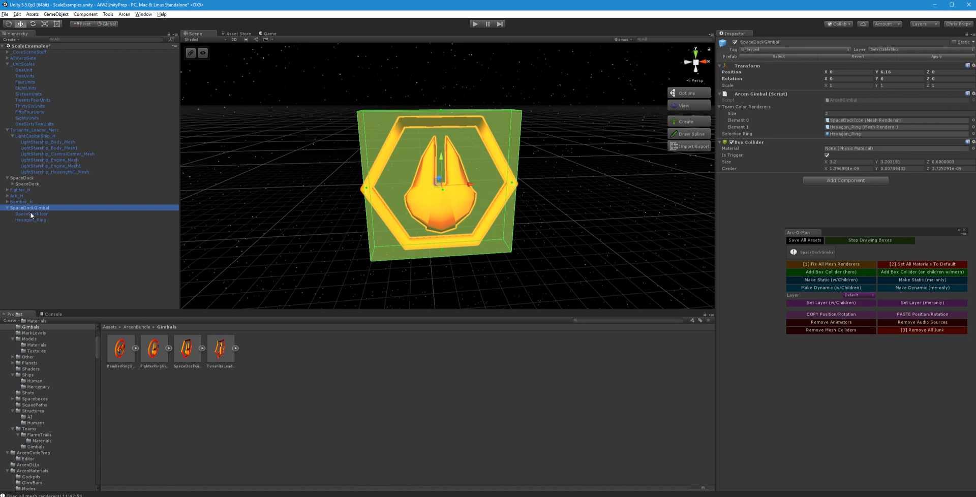
left_click(32, 214)
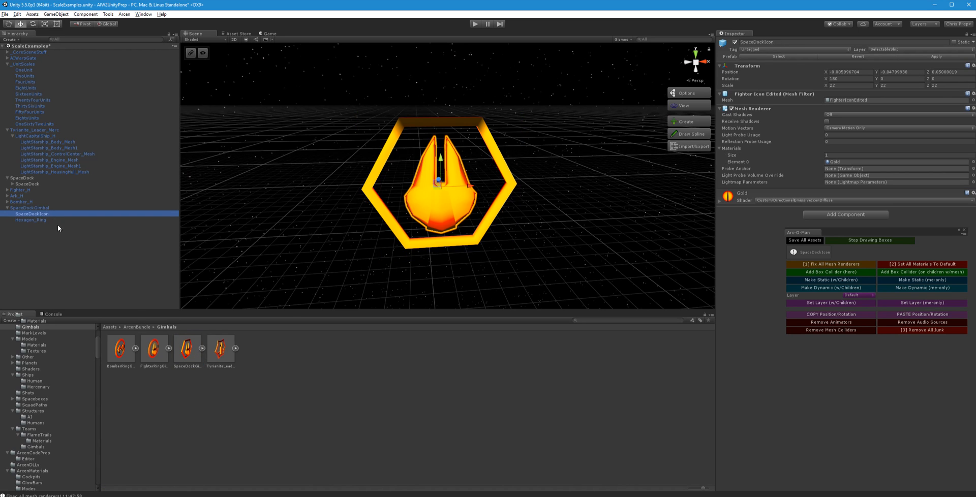
left_click(972, 100)
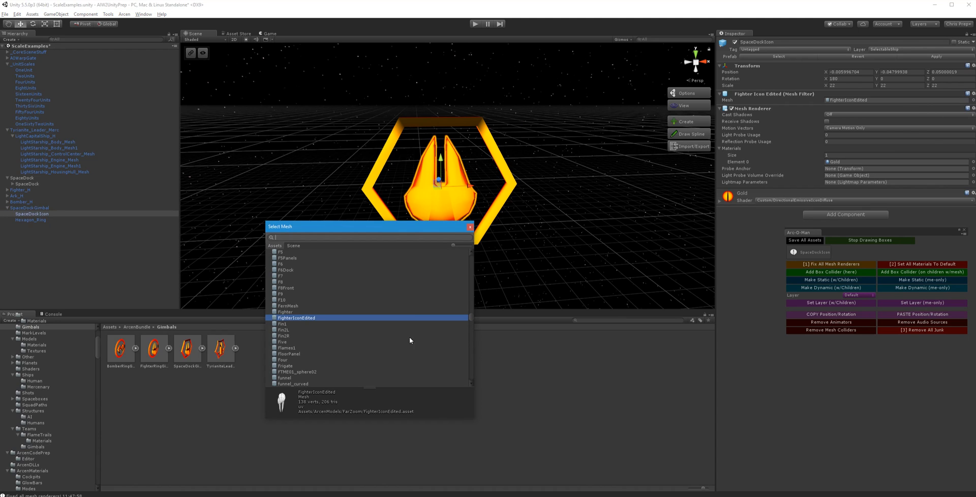
left_click(470, 227)
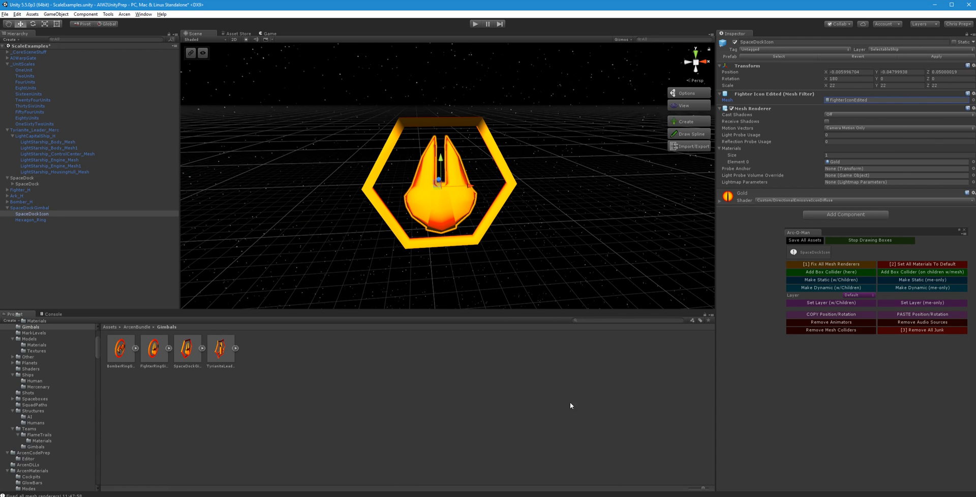
left_click(35, 208)
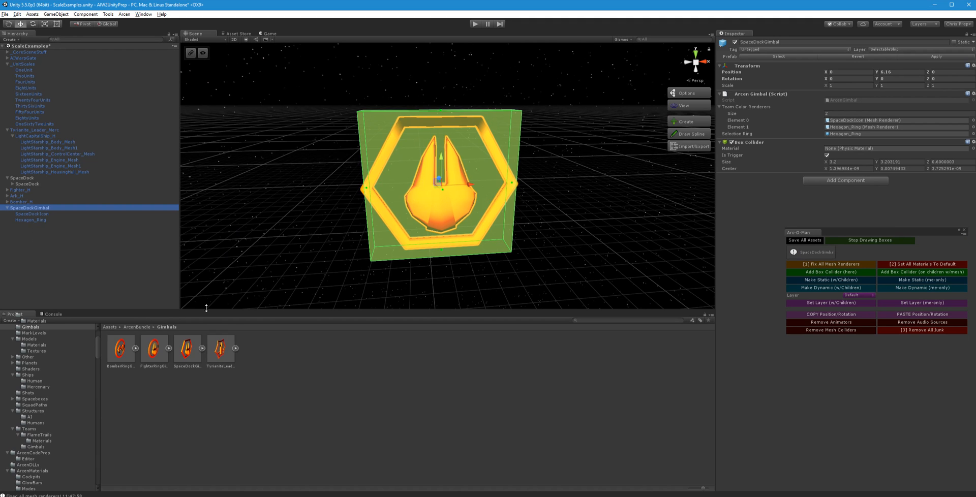
key("Delete")
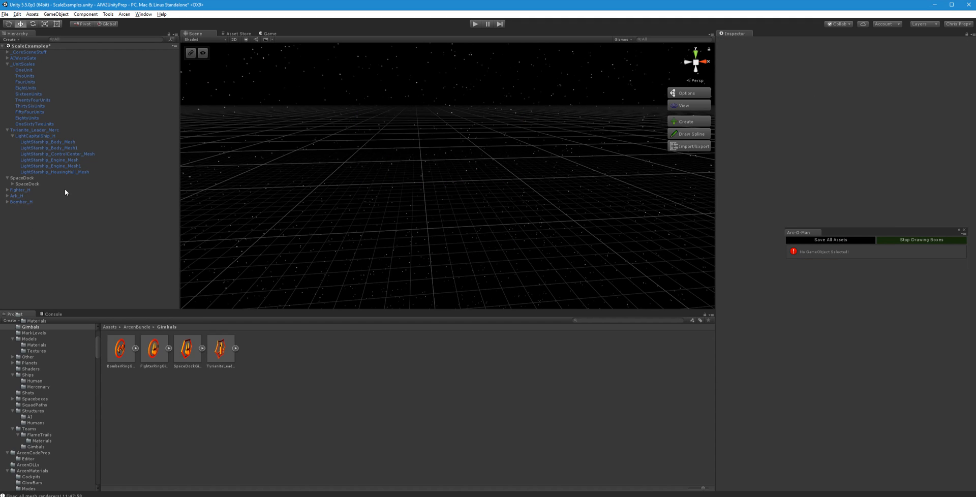
Assign the SpaceDockGimbal prefab as SpaceDock's Icon Prefab and apply the change to the SpaceDock prefab
double_click(24, 178)
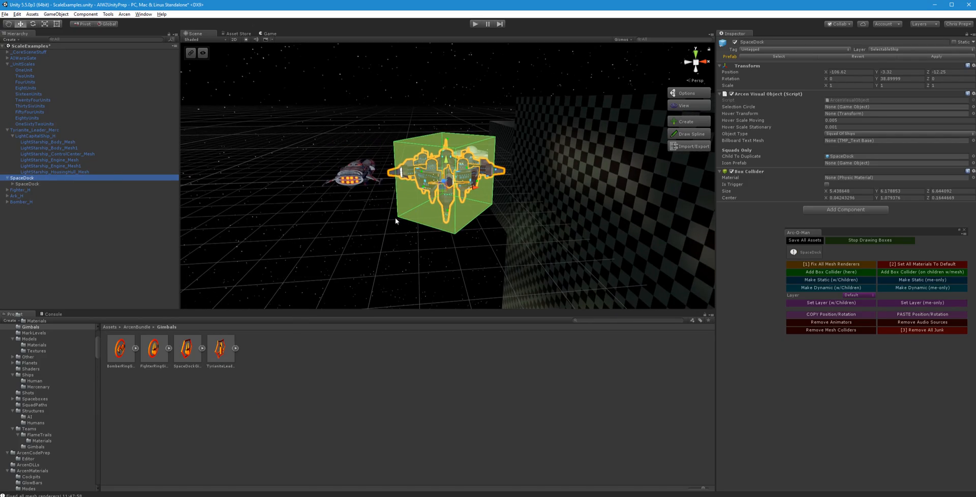
right_click_drag(405, 195, 717, 210)
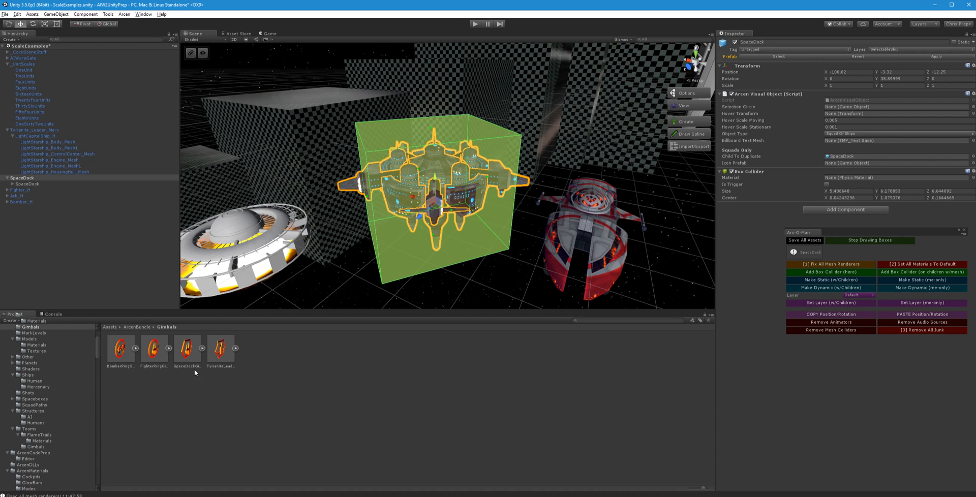
left_click_drag(188, 350, 844, 164)
left_click(936, 57)
left_click(562, 429)
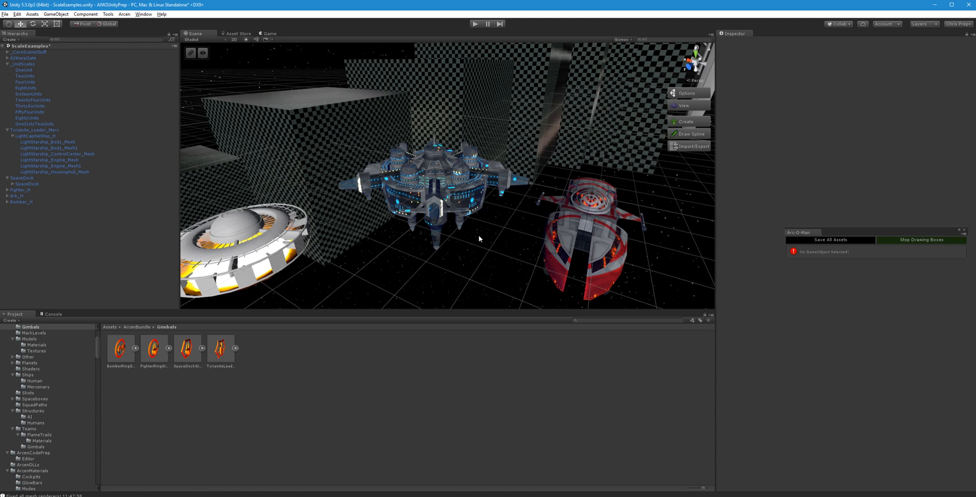
Place the SpaceDockGimbal prefab in the scene and frame it in the view
right_click_drag(458, 67, 453, 82)
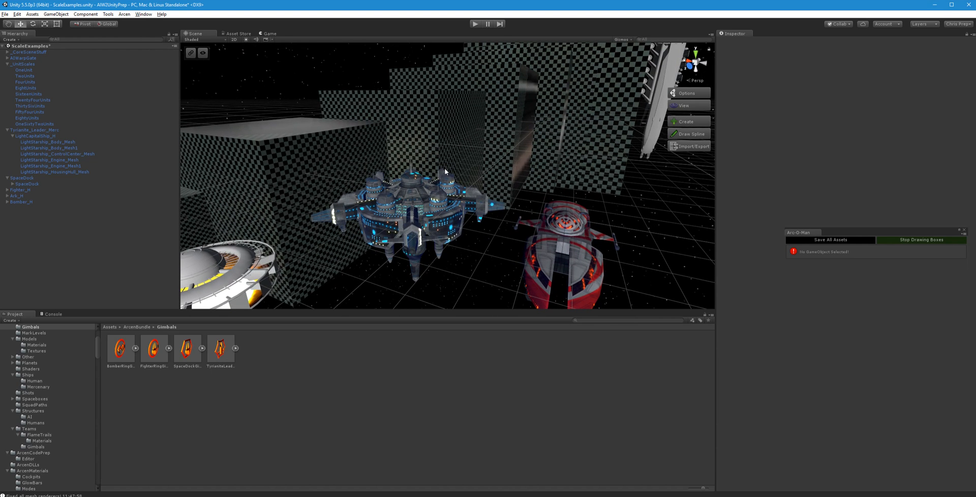
right_click_drag(538, 157, 485, 162)
left_click_drag(198, 358, 24, 229)
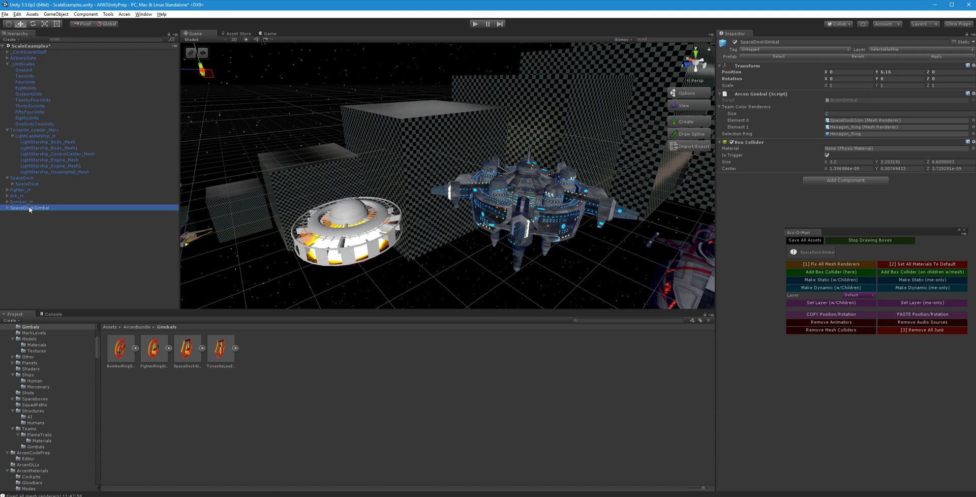
double_click(29, 209)
right_click_drag(305, 224, 373, 214)
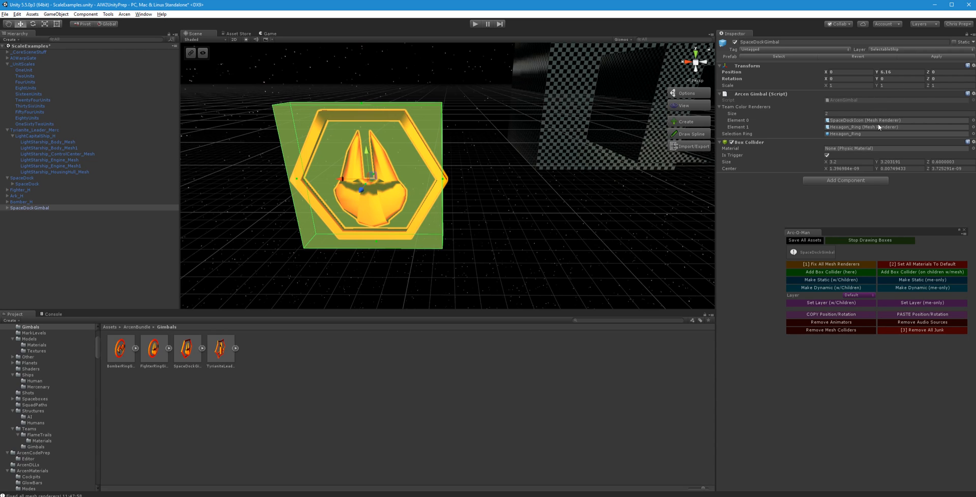
Locate the FighterIconEdited mesh used by SpaceDockIcon in the project's FarZoom folder
left_click(7, 208)
left_click(30, 215)
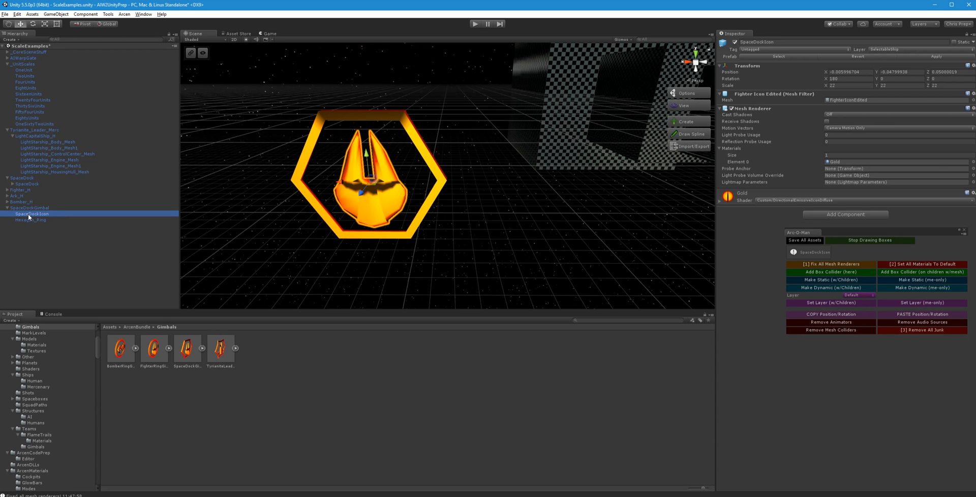
left_click(864, 100)
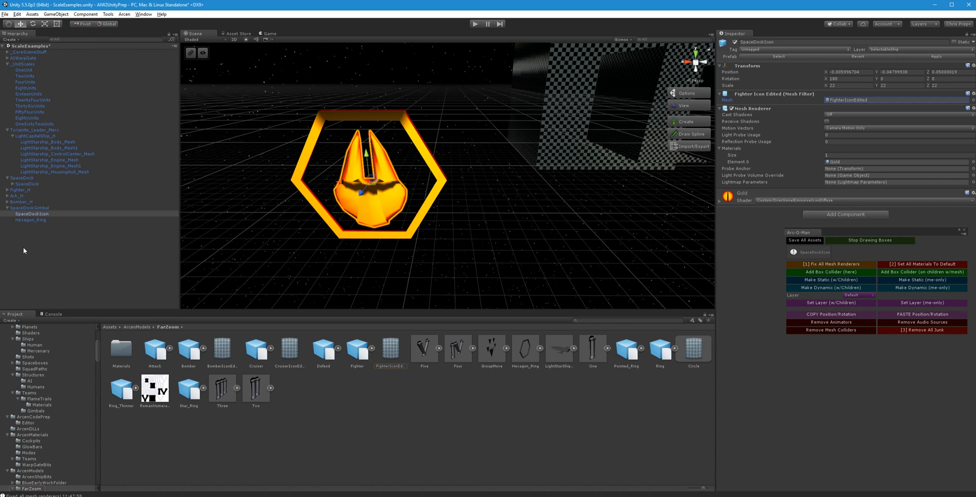
Create a 3D cube as a child of SpaceDockIcon in the SpaceDockGimbal hierarchy
right_click_drag(509, 227, 429, 247)
right_click(41, 241)
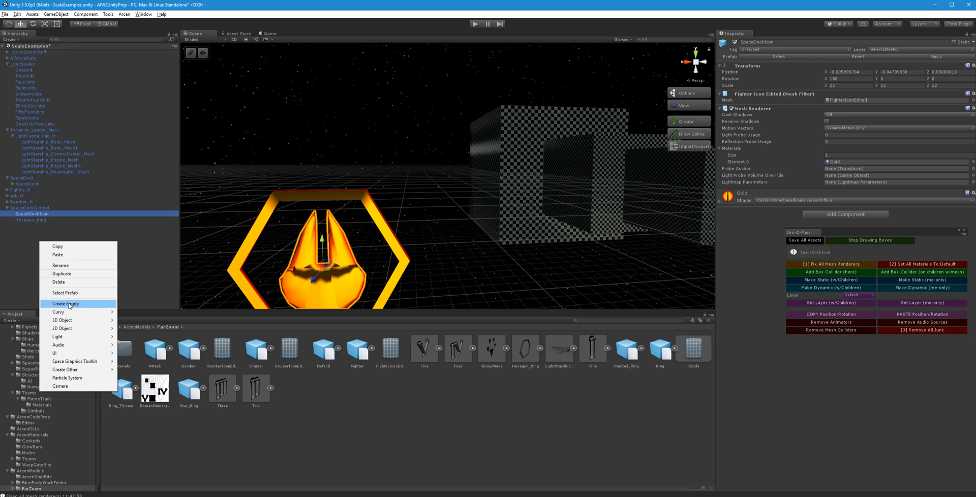
mouse_move(81, 320)
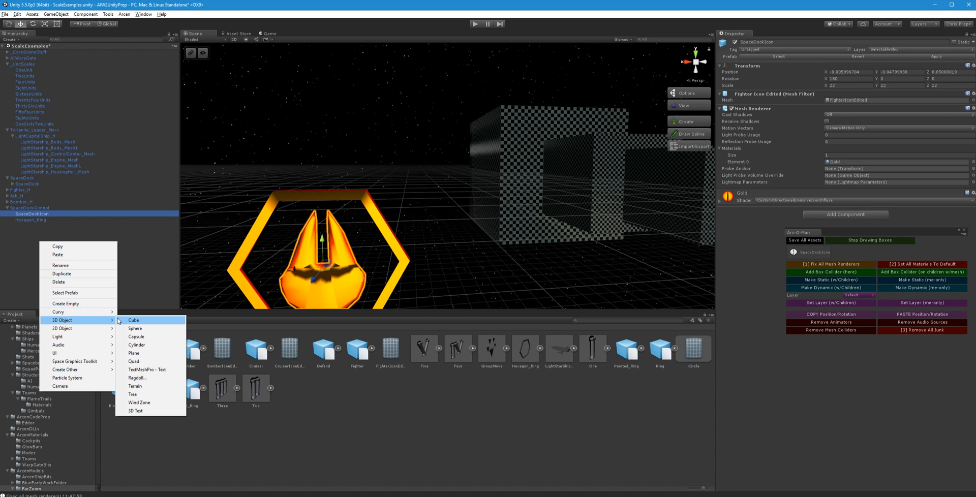
left_click(164, 320)
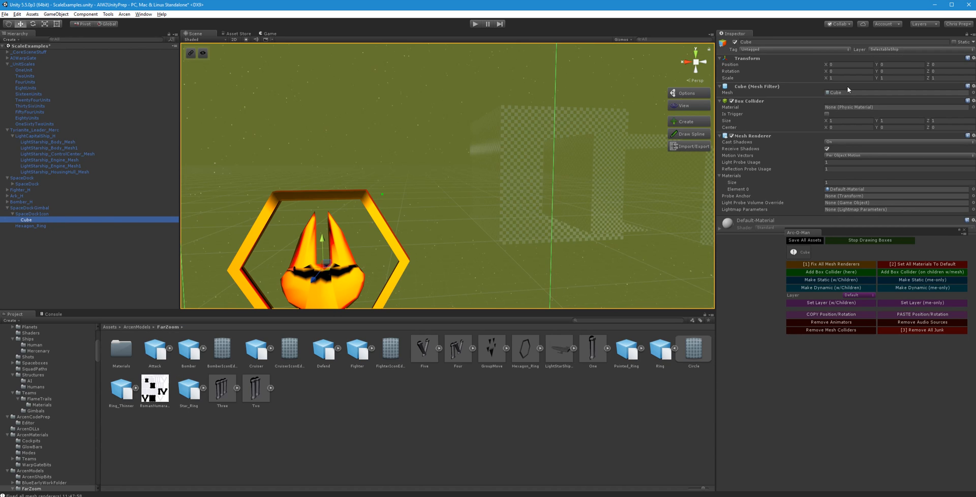
Remove the cube's Box Collider and run Fix All Mesh Renderers on it
right_click_drag(436, 240, 435, 244)
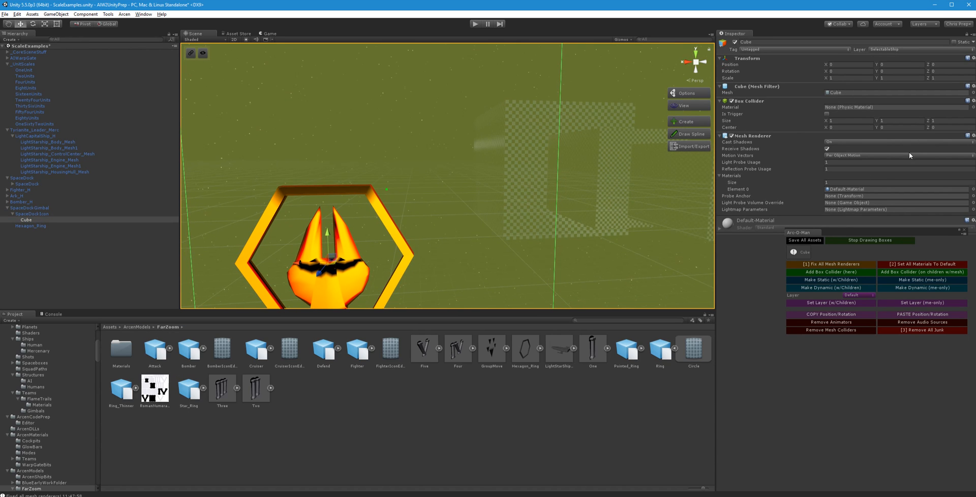
left_click(973, 100)
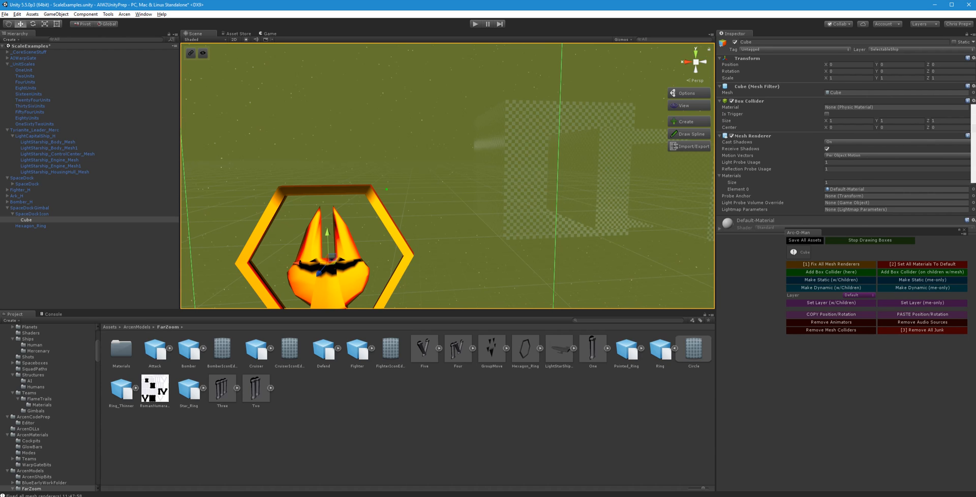
left_click(974, 127)
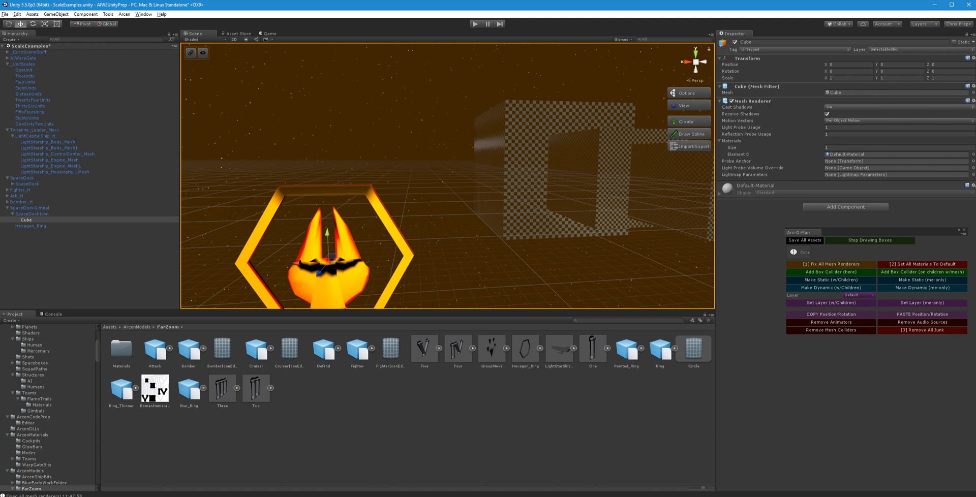
left_click(832, 267)
Set the cube's scale to 0.1 on all three axes
left_click(834, 78)
type("0.1")
key("Tab")
type("0.1")
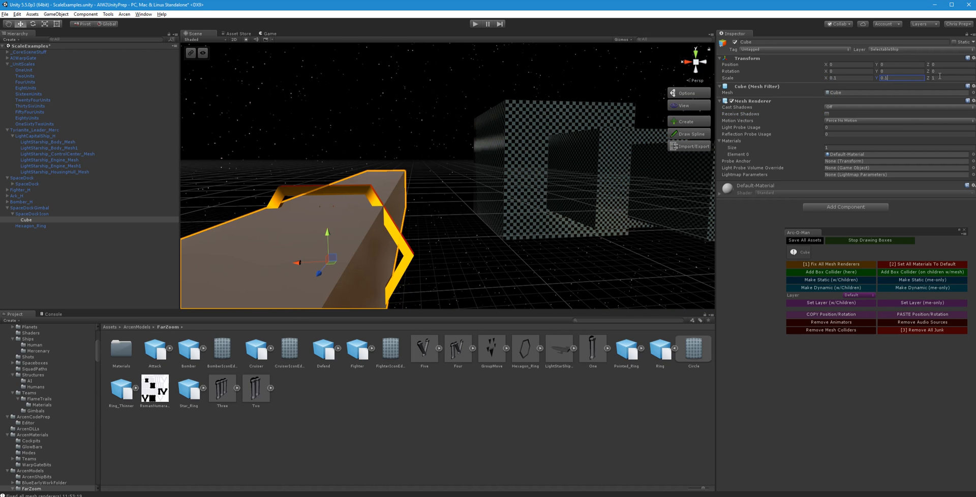
key("Tab")
type("0.1")
right_click_drag(343, 206, 411, 219)
key("a")
Set the cube's scale to 0.05 on the X, Y and Z axes
left_click(837, 78)
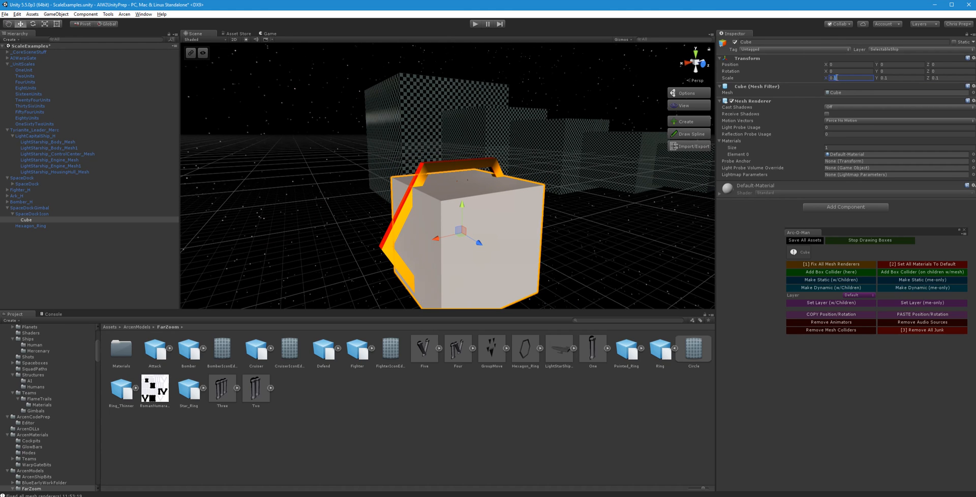
key("BackSpace")
type("05")
key("Return")
key("ctrl+c")
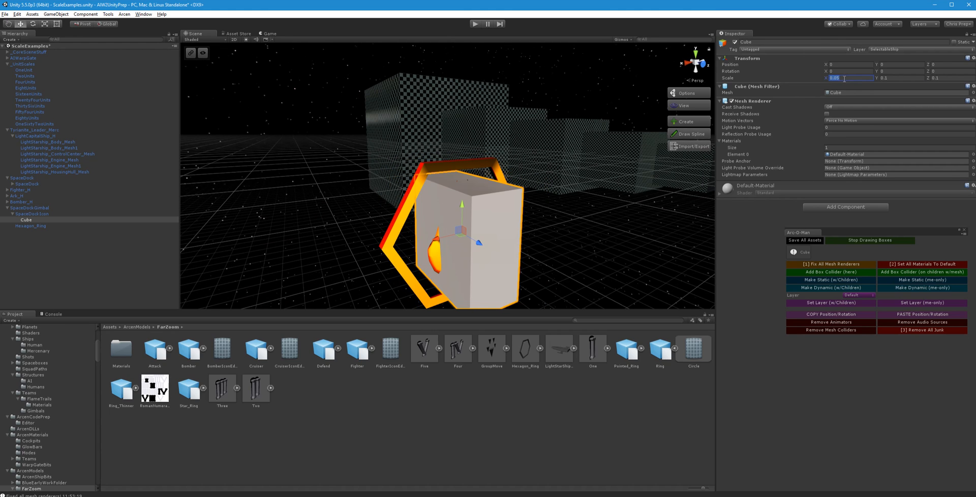
left_click(895, 78)
key("ctrl+v")
left_click(941, 79)
key("ctrl+v")
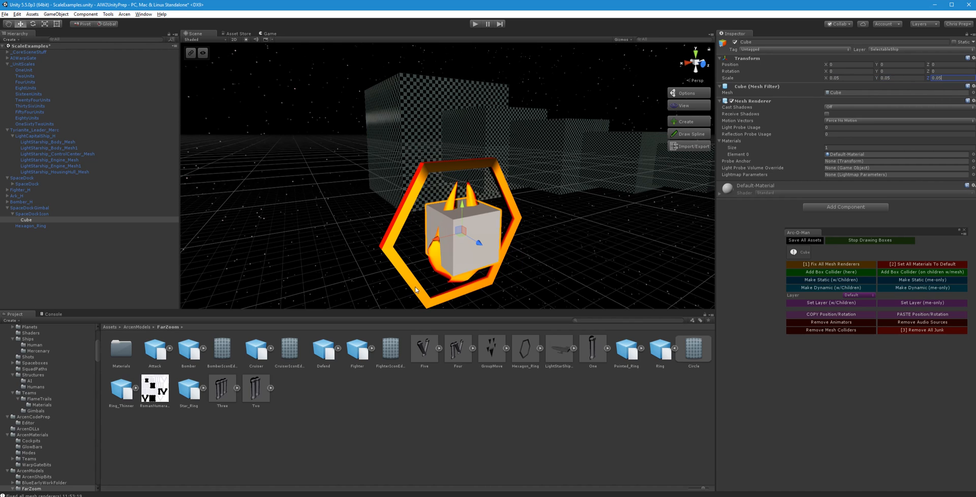
Flatten the cube along its depth with the Scale tool, to a Z scale of about 0.014
left_click_drag(527, 222, 499, 220, "alt")
key("e")
key("r")
left_click_drag(421, 235, 485, 225, "alt")
key("d")
Enlarge the flattened cube's face inside the hexagon ring to a scale of about 0.068 in X and 0.072 in Y
right_click_drag(508, 230, 432, 206)
key("w")
key("s")
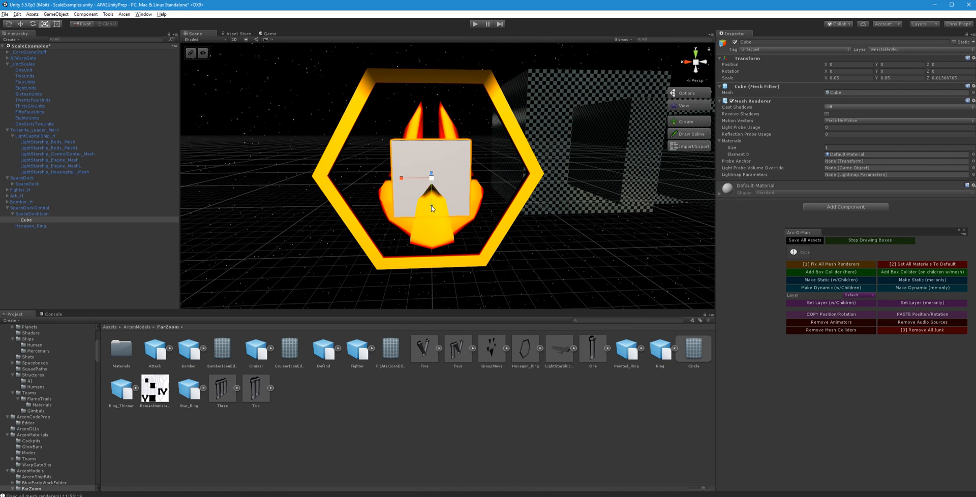
left_click_drag(432, 205, 358, 213)
right_click_drag(357, 212, 426, 222)
key("a")
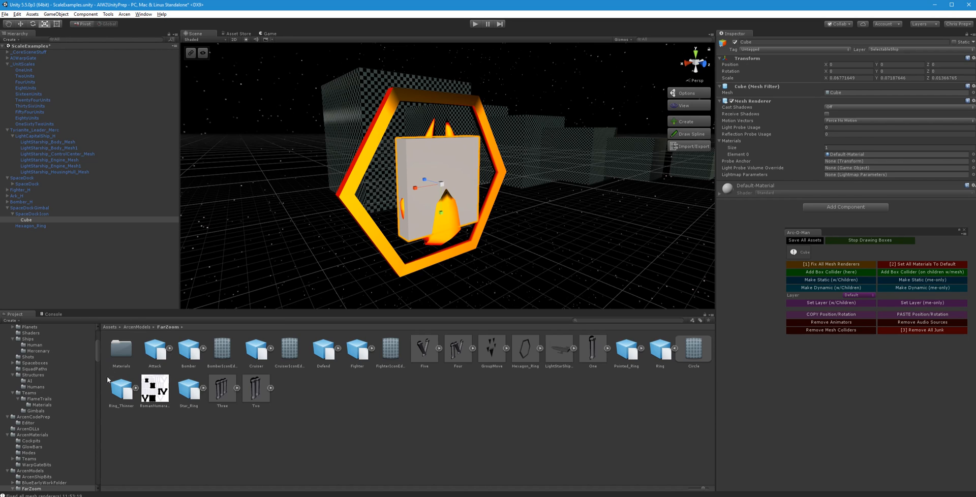
Save the flattened Cube as a prefab in the ArcenBundle Gimbals folder
left_click_drag(99, 350, 99, 336)
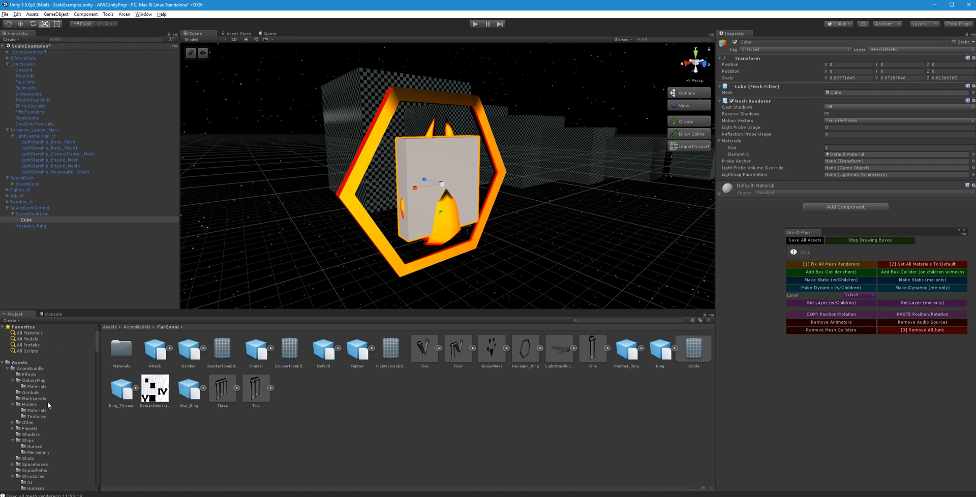
left_click(30, 392)
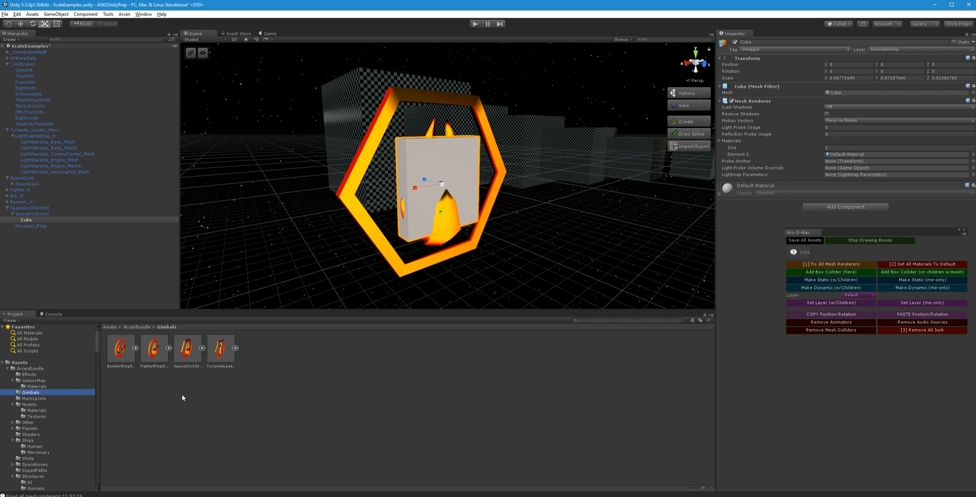
left_click_drag(30, 218, 265, 368)
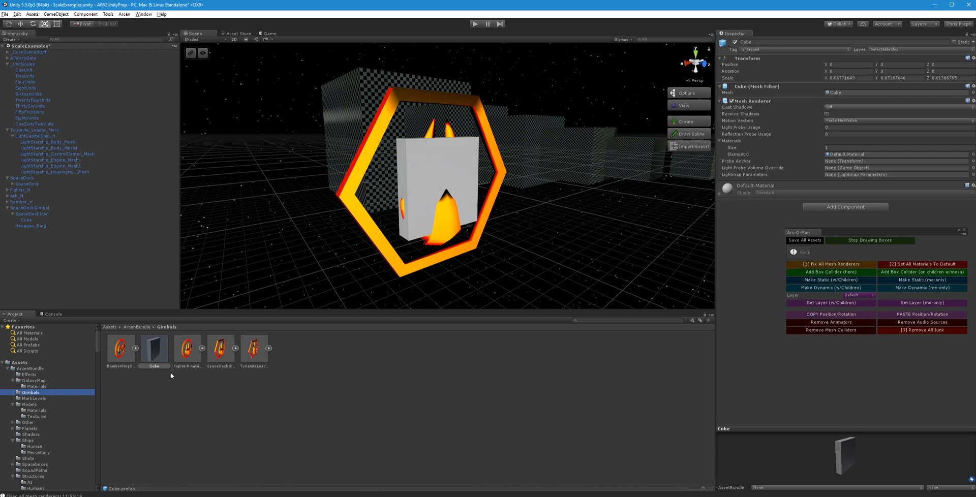
Move the Cube out of SpaceDockIcon to sit directly under SpaceDockGimbal, and select SpaceDockIcon
left_click(31, 217)
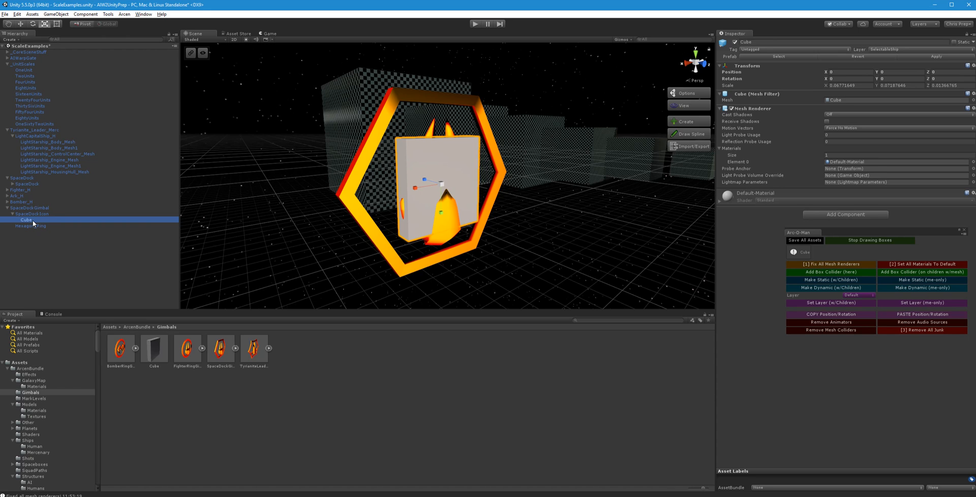
left_click_drag(33, 220, 37, 212)
left_click(36, 218)
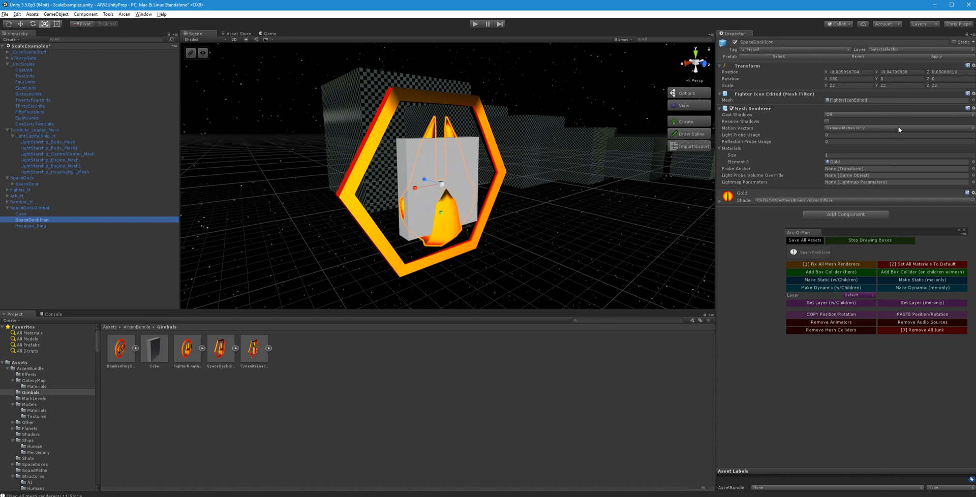
Apply the Gold material to the gimbal's cube and delete the fighter-shaped SpaceDockIcon, allowing the prefab instance to break
left_click(833, 162)
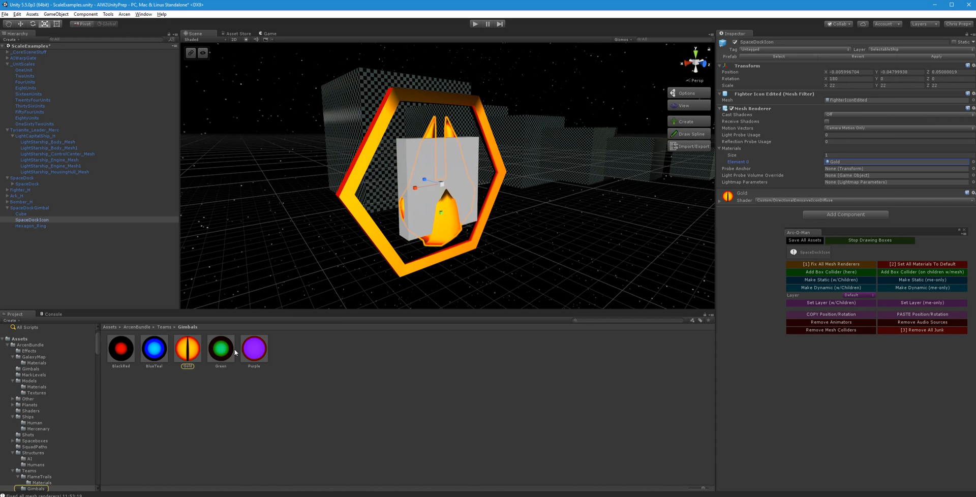
left_click_drag(197, 350, 422, 167)
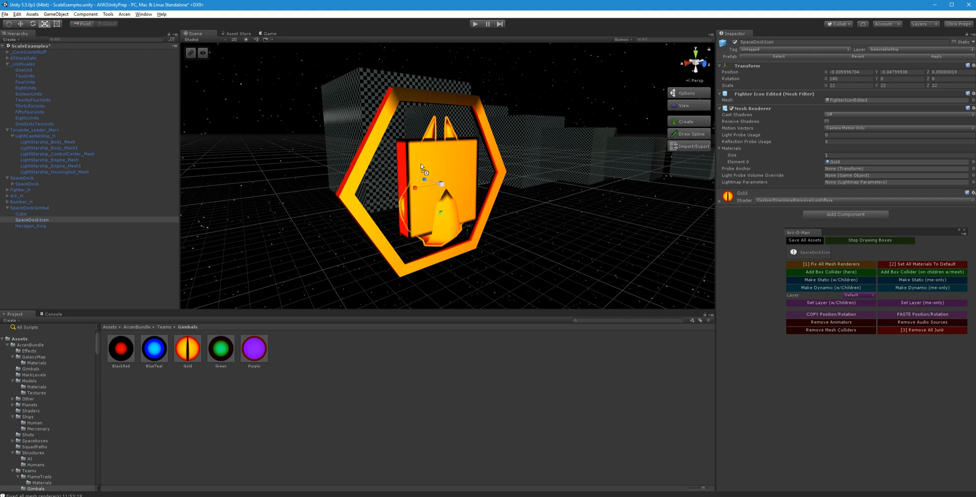
left_click(430, 133)
left_click(430, 133)
left_click(430, 133)
left_click(430, 134)
key("Delete")
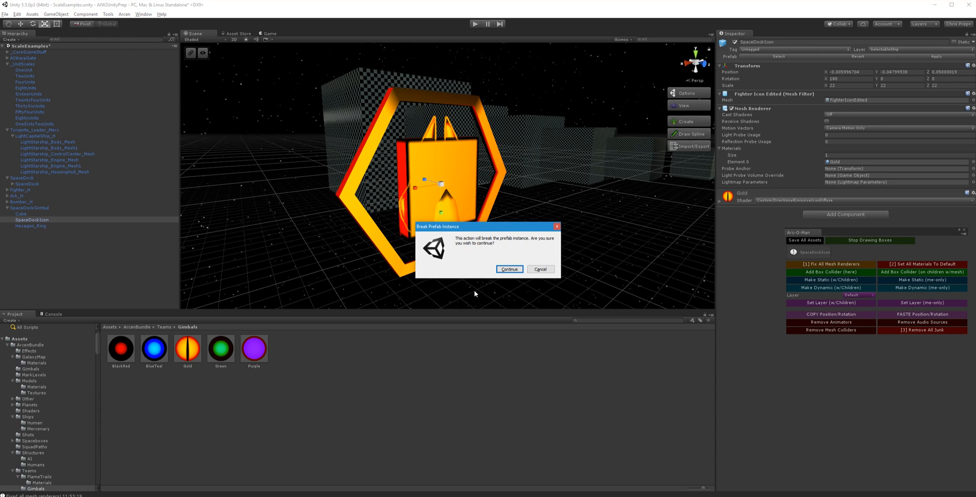
left_click(509, 269)
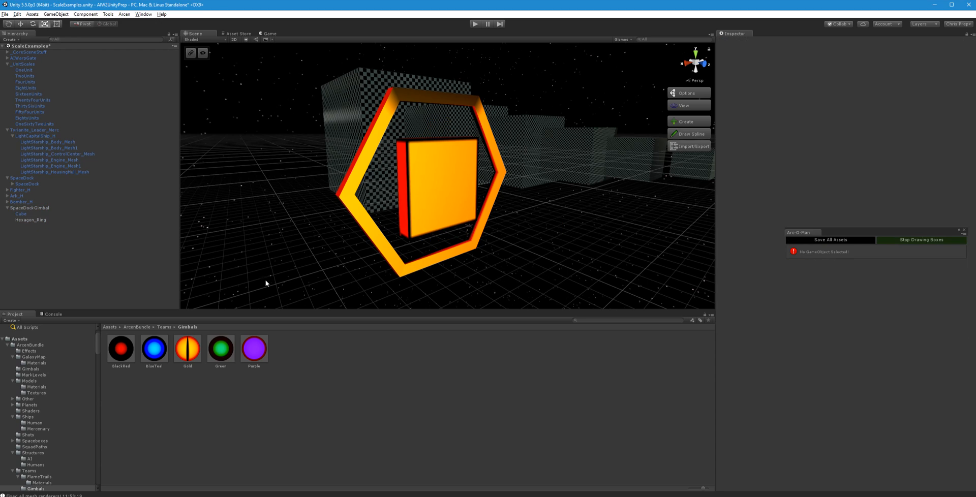
Rename the Cube under SpaceDockGimbal as SpaceDockIcon
left_click(22, 213)
left_click(27, 208)
left_click(22, 215)
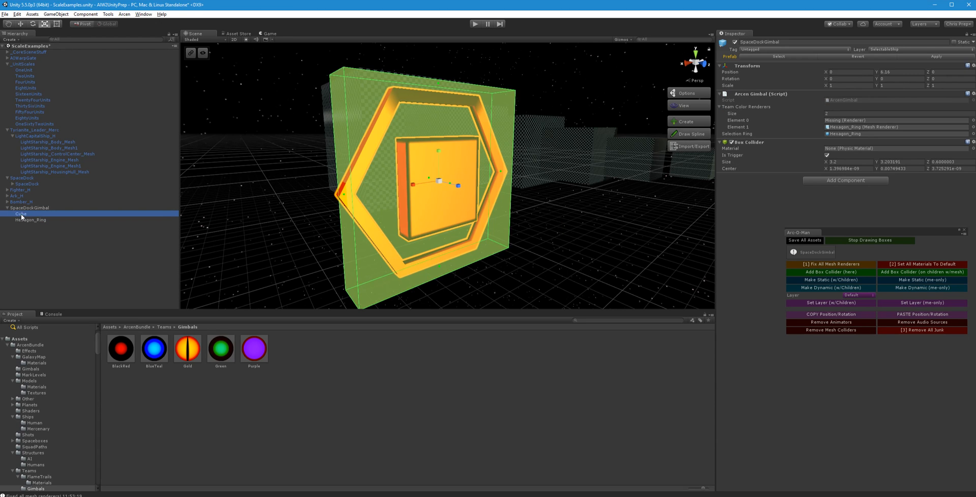
key("F2")
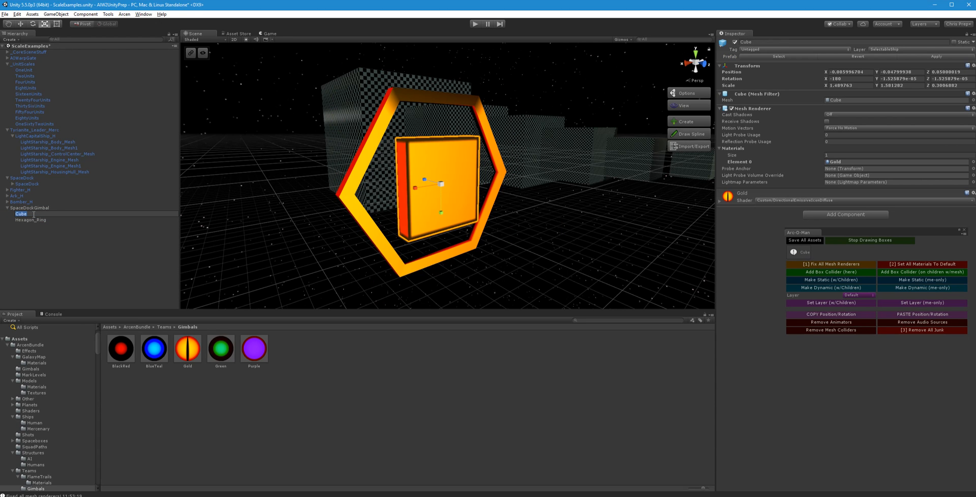
type("SpaceDockIcon")
key("Return")
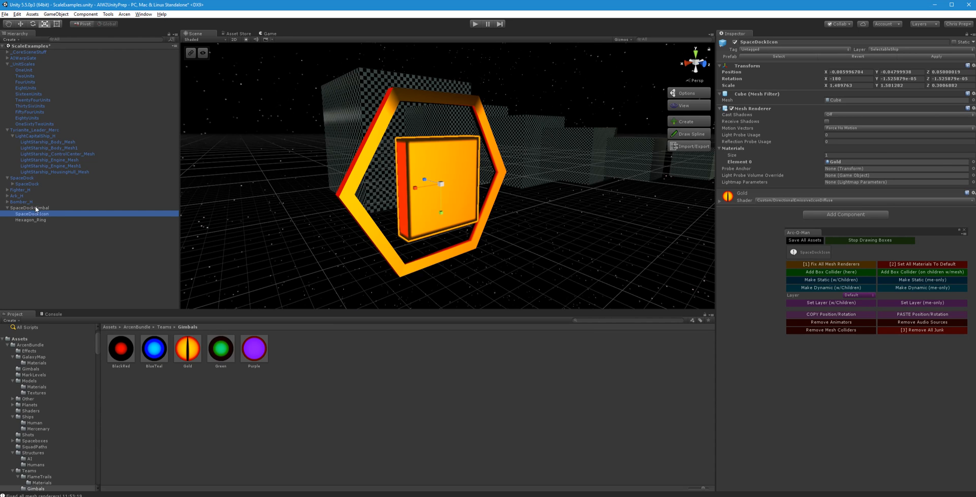
Assign SpaceDockIcon to Element 0 of the SpaceDockGimbal's Team Color Renderers and apply the changes to the prefab
left_click(30, 208)
left_click_drag(706, 213, 875, 121)
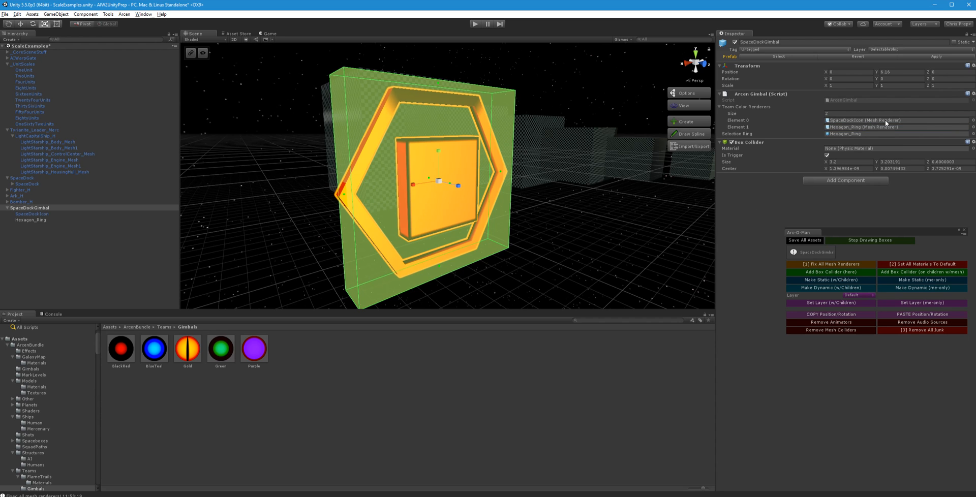
left_click(940, 58)
Reveal the SpaceDockGimbal prefab asset in the project and delete the gimbal instance from the scene
left_click(583, 239)
left_click_drag(586, 242, 503, 224, "alt")
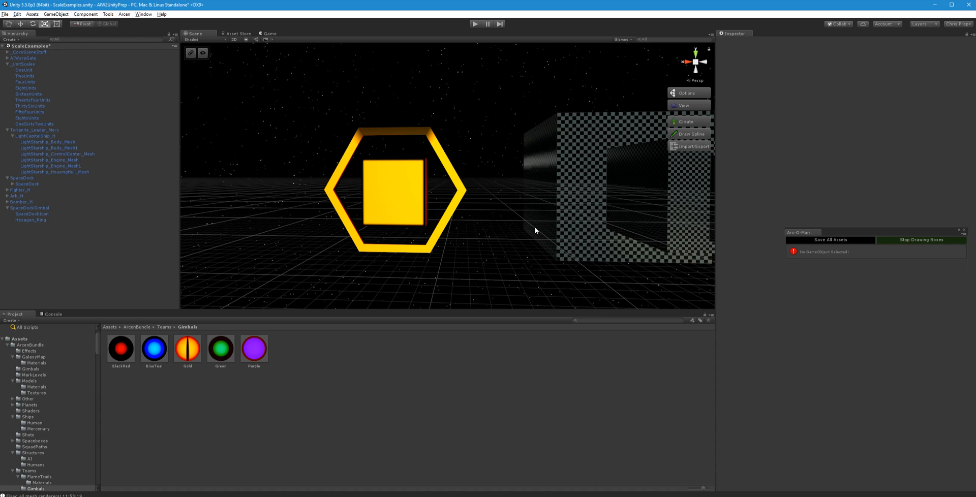
left_click(459, 184)
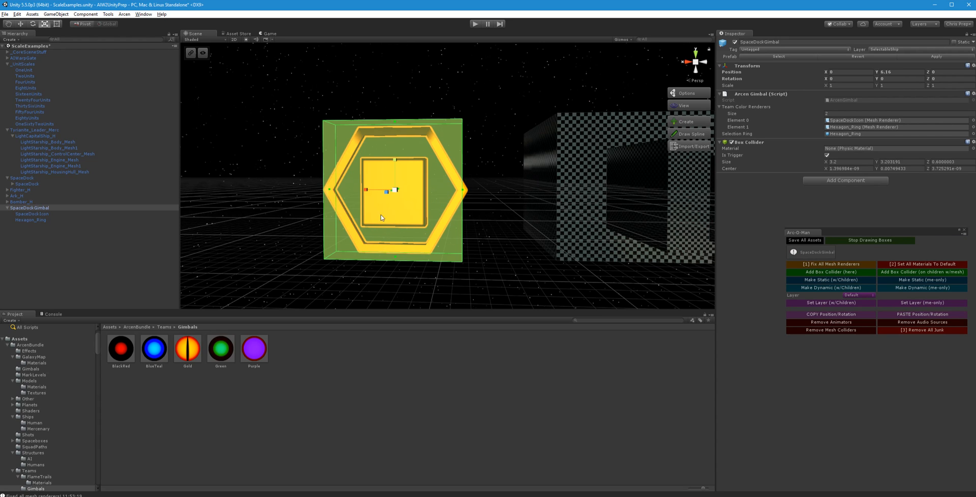
key("w")
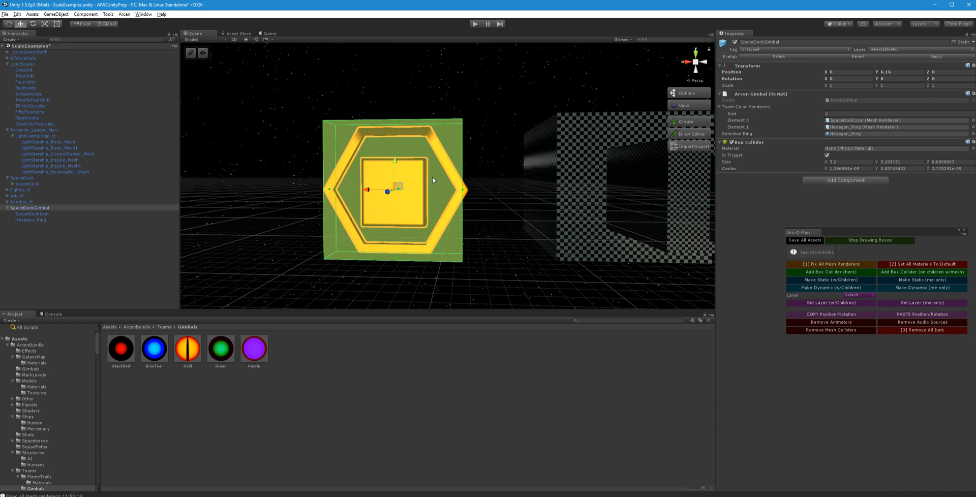
left_click(789, 55)
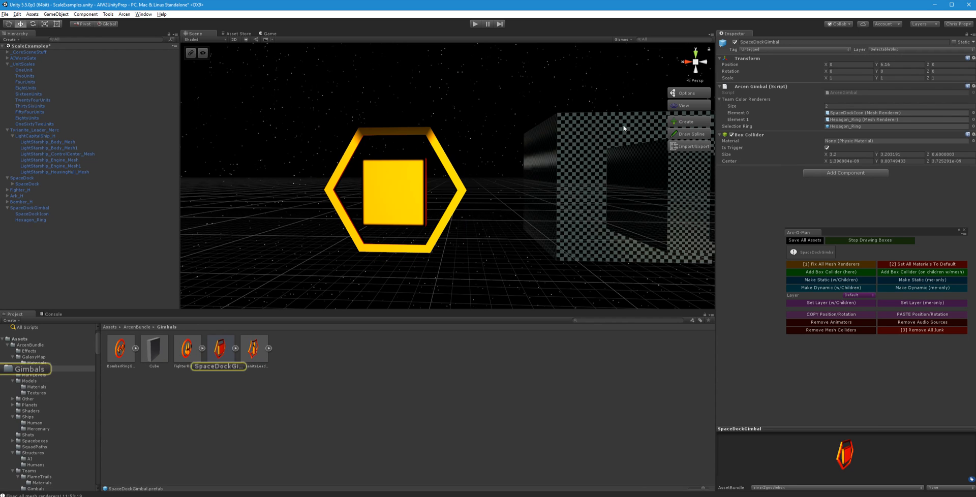
left_click(446, 166)
left_click(454, 169)
left_click(40, 209)
key("Delete")
Inspect the SpaceDock object's component settings and collapse its hierarchy
right_click_drag(282, 218, 401, 176)
left_click(401, 192)
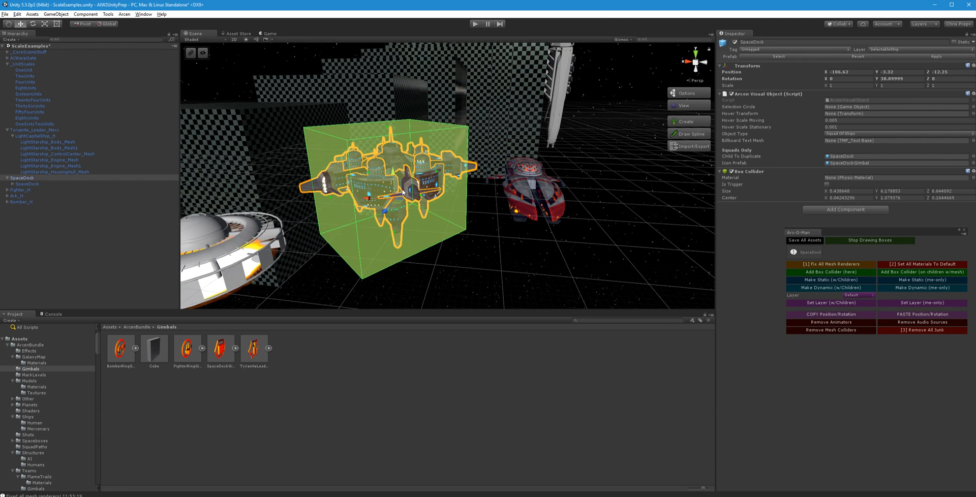
left_click(7, 178)
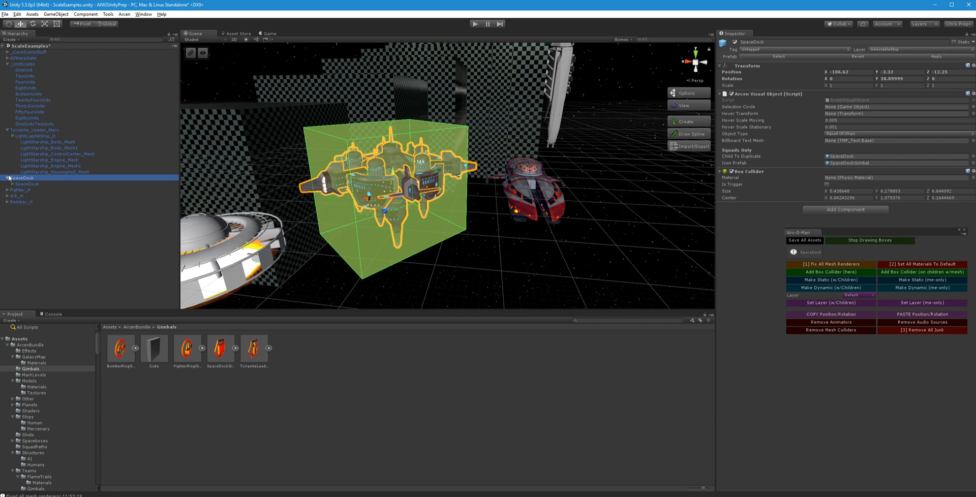
Examine the AIWarpGate object and the structure of its nested children
left_click_drag(439, 183, 391, 198, "alt")
mouse_move(391, 197)
right_mouse_down()
mouse_move(377, 195)
mouse_move(401, 191)
right_mouse_up()
left_click(406, 203)
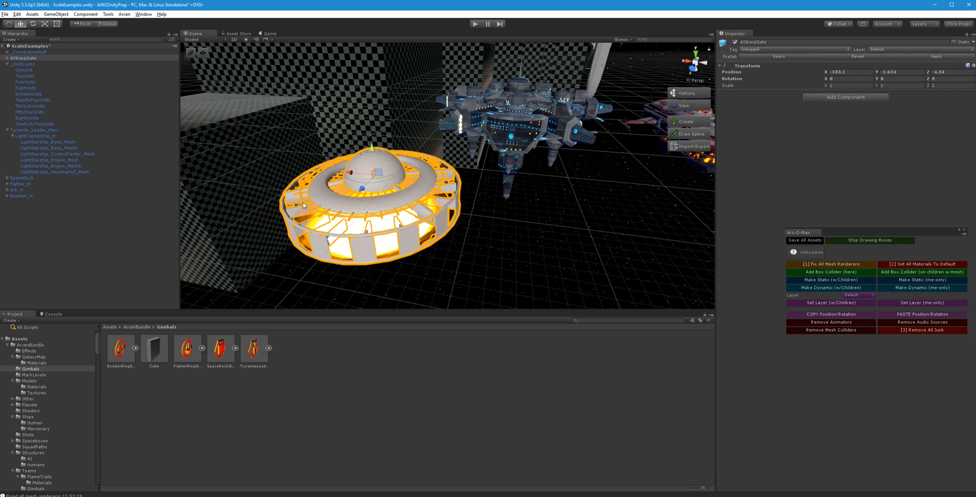
left_click(7, 58)
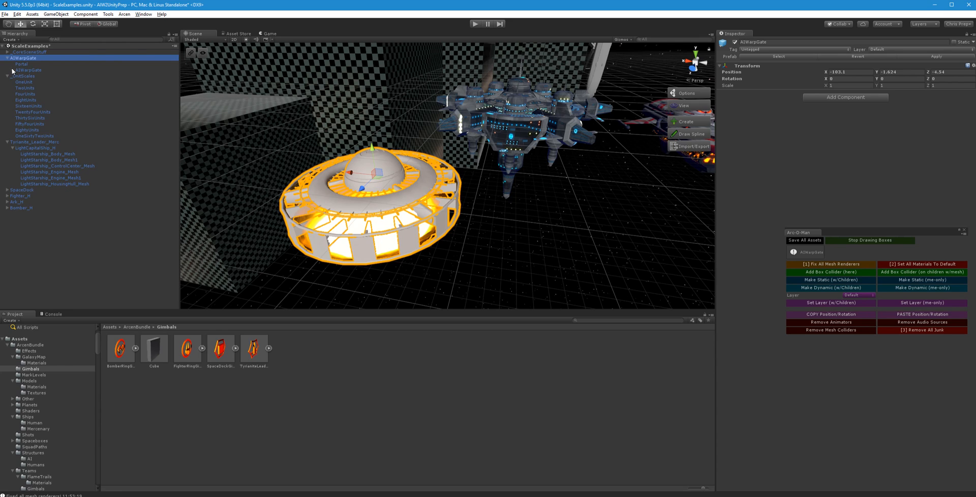
left_click(13, 70)
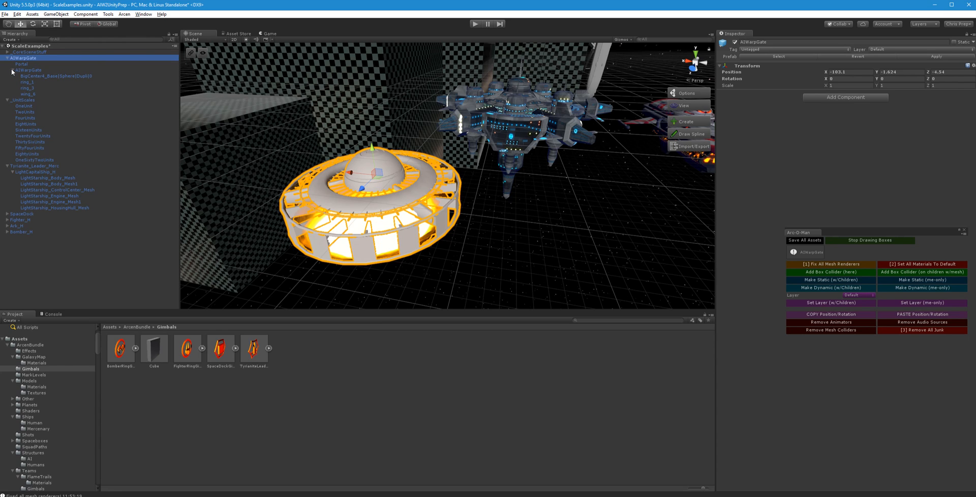
left_click(30, 70)
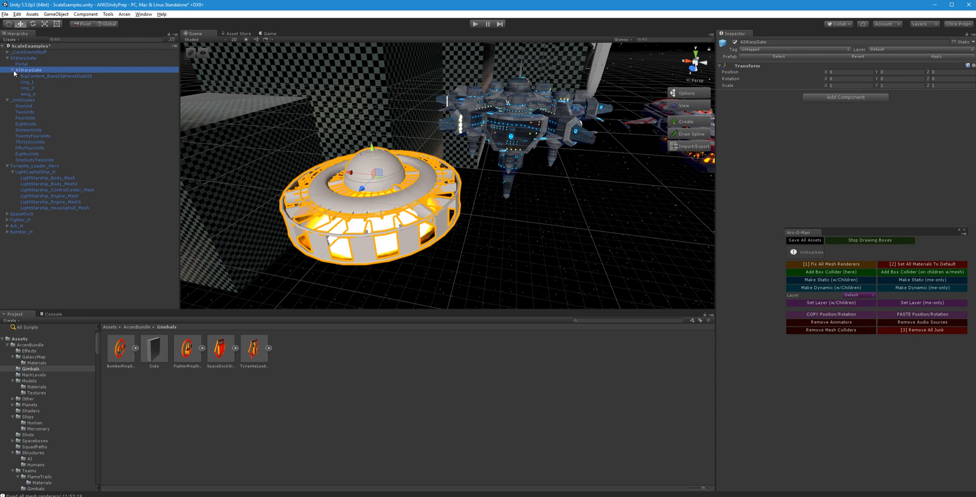
left_click(12, 71)
left_click(20, 59)
left_click(9, 59)
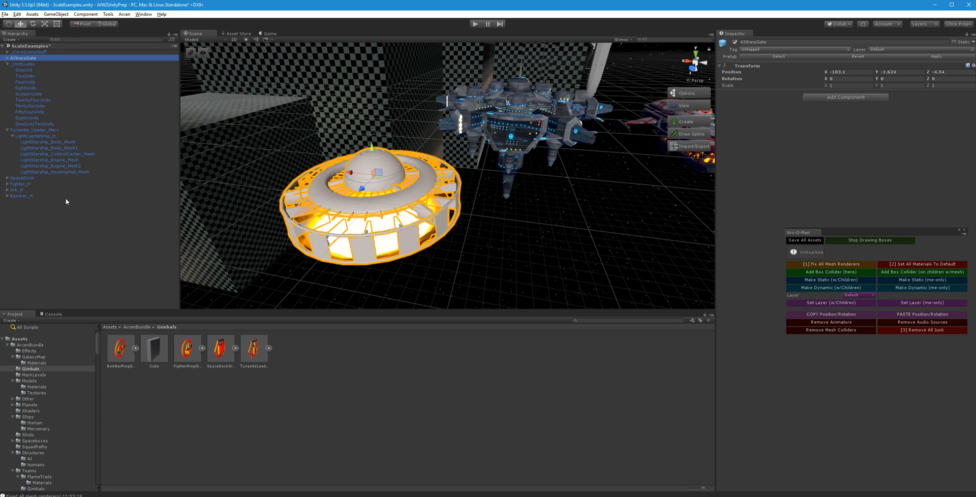
right_click(28, 218)
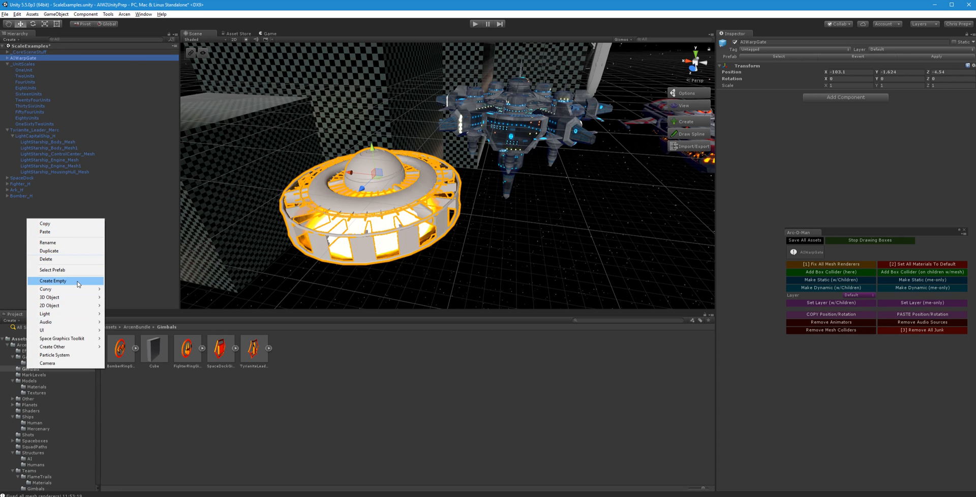
left_click(32, 57)
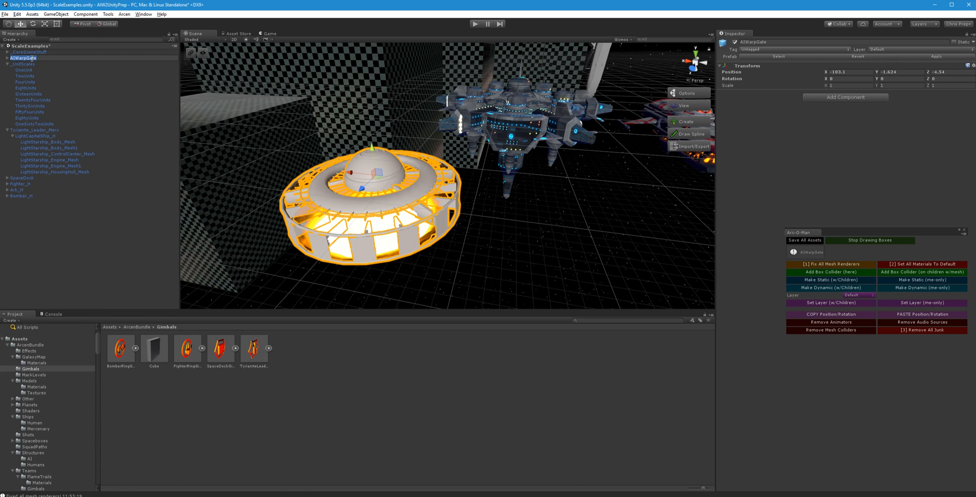
left_click(34, 64)
Create an empty object named AIWarpGate at the warp gate's position and nest the original AIWarpGate inside it
left_click(27, 58)
right_click(27, 58)
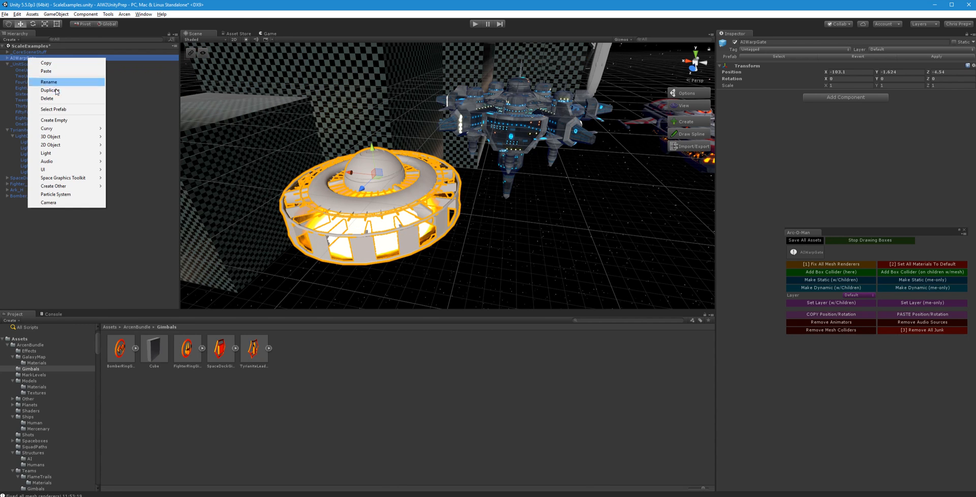
left_click(56, 120)
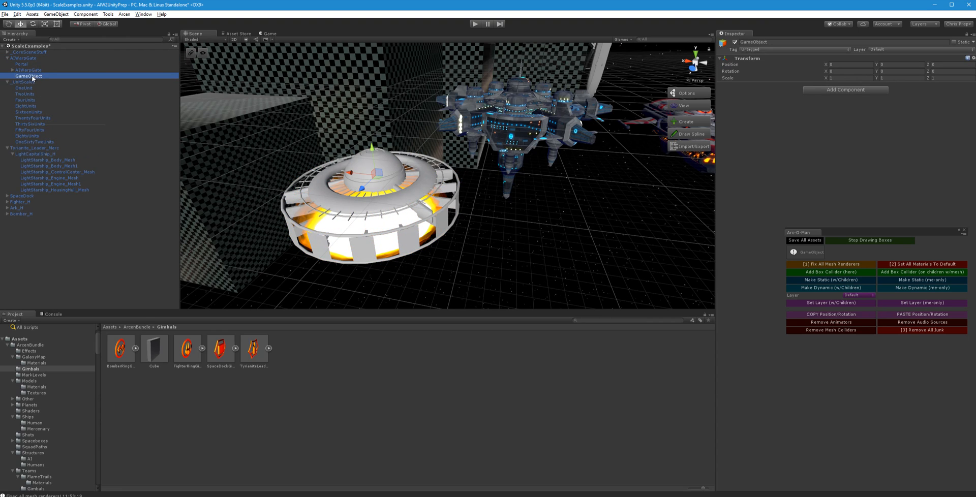
left_click(47, 78)
type("AIWarpGate")
key("Return")
left_click_drag(29, 78, 23, 58)
left_click(21, 64)
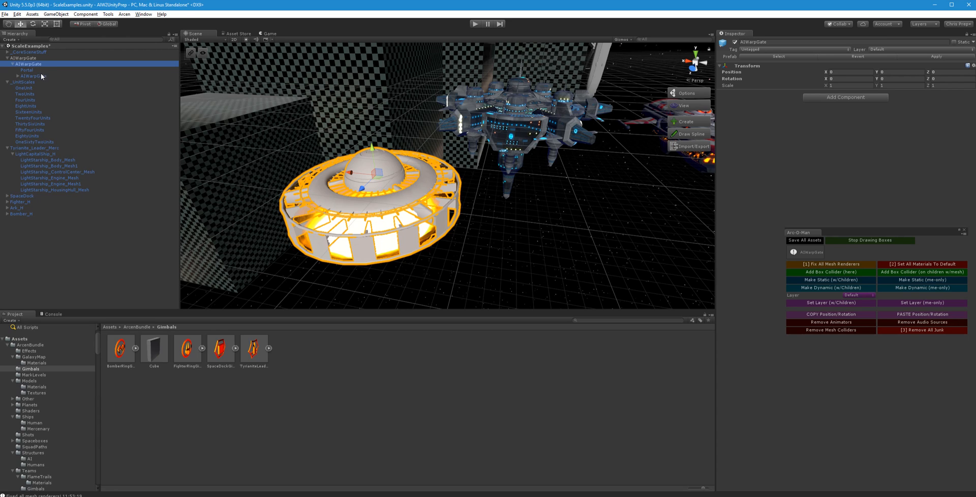
Copy the Arcen Visual Object component from SpaceDock onto the root AIWarpGate object
left_click(457, 122)
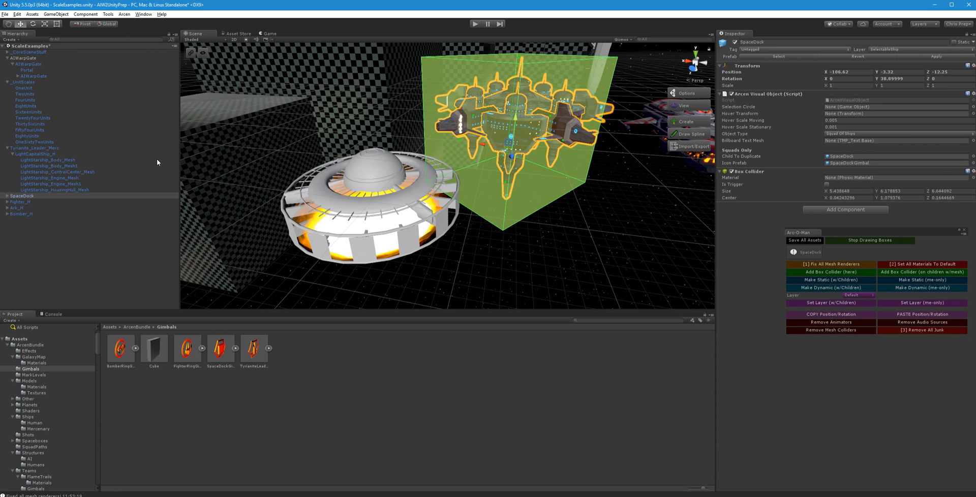
left_click(37, 60)
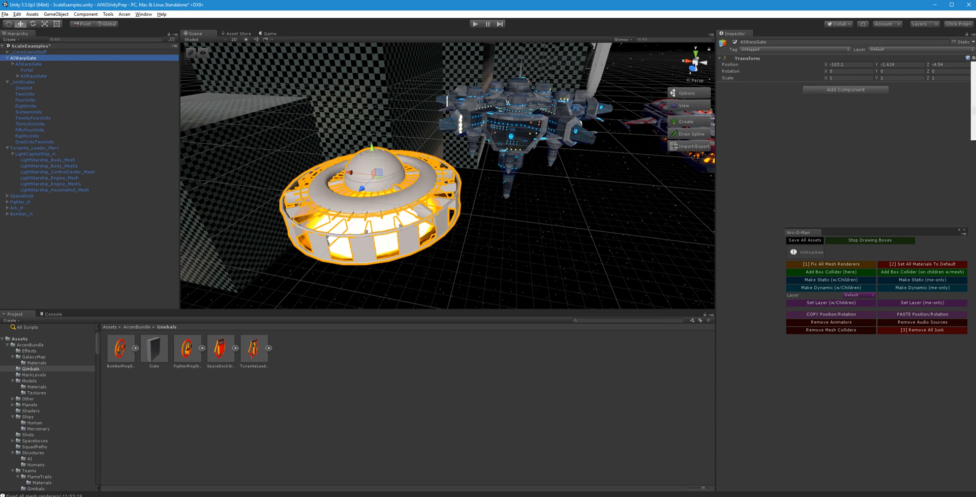
left_click(973, 102)
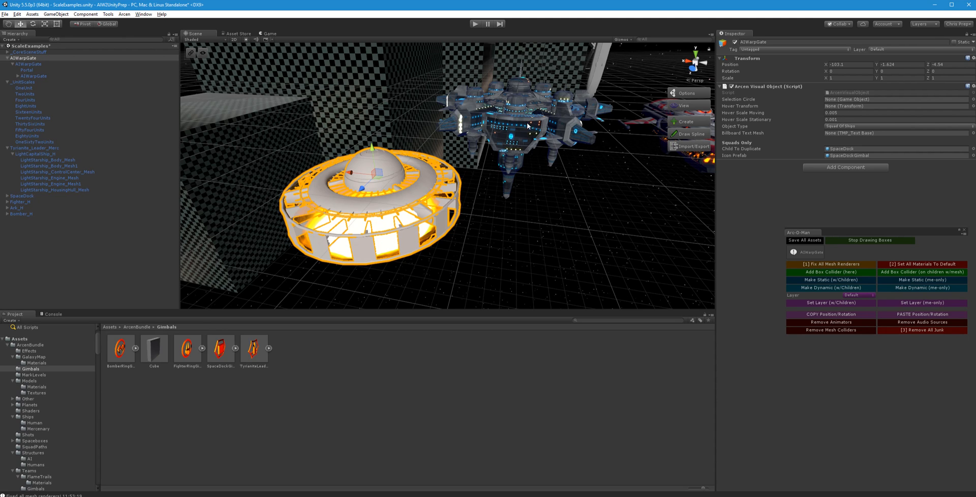
Set Hover Scale Moving and Hover Scale Stationary to 0 on the SpaceDock
left_click(570, 117)
left_click(841, 122)
type("0")
left_click(847, 129)
type("0")
key("Return")
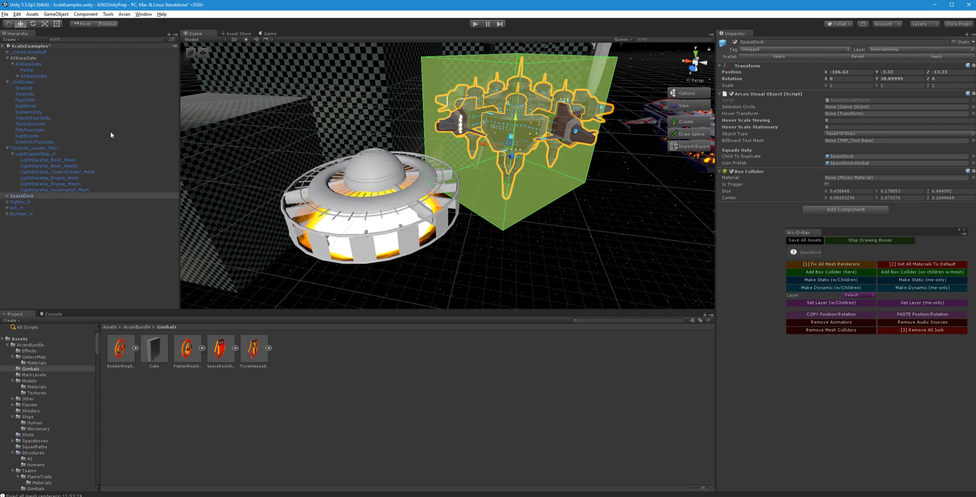
On the root AIWarpGate, set both hover scales to 0 and Child To Duplicate to the nested AIWarpGate
left_click(7, 148)
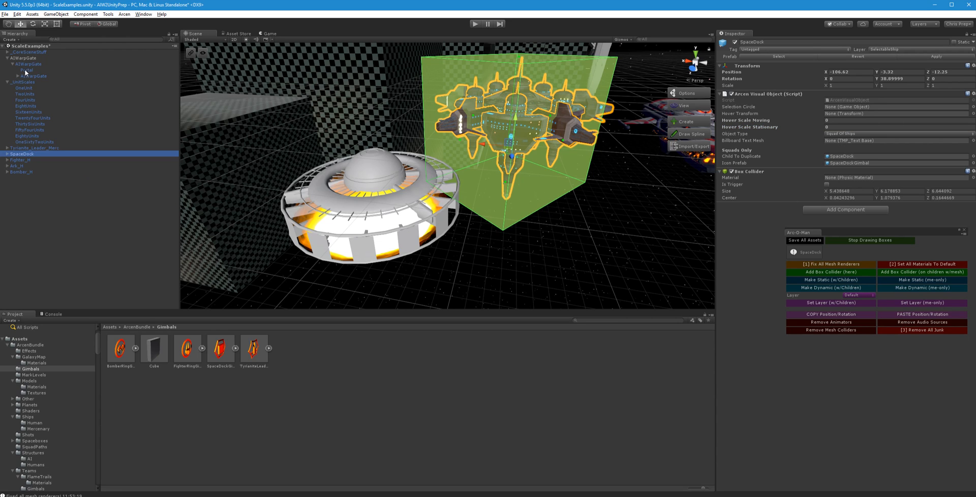
left_click(25, 57)
left_click(851, 112)
type("0")
left_click(851, 119)
type("0")
left_click(778, 200)
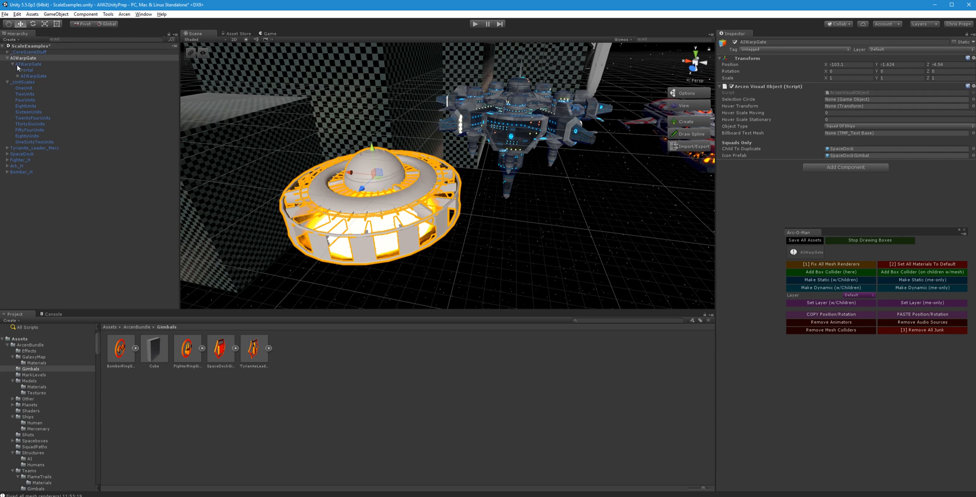
left_click_drag(512, 89, 839, 151)
Locate the old AIWarpGate prefab asset through the nested AIWarpGate and delete it from the project
left_click(61, 64)
left_click(748, 57)
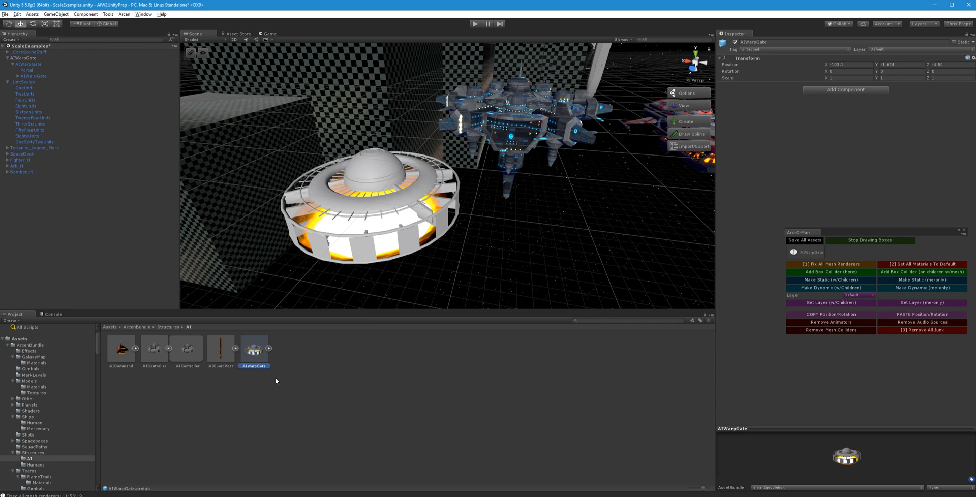
key("Delete")
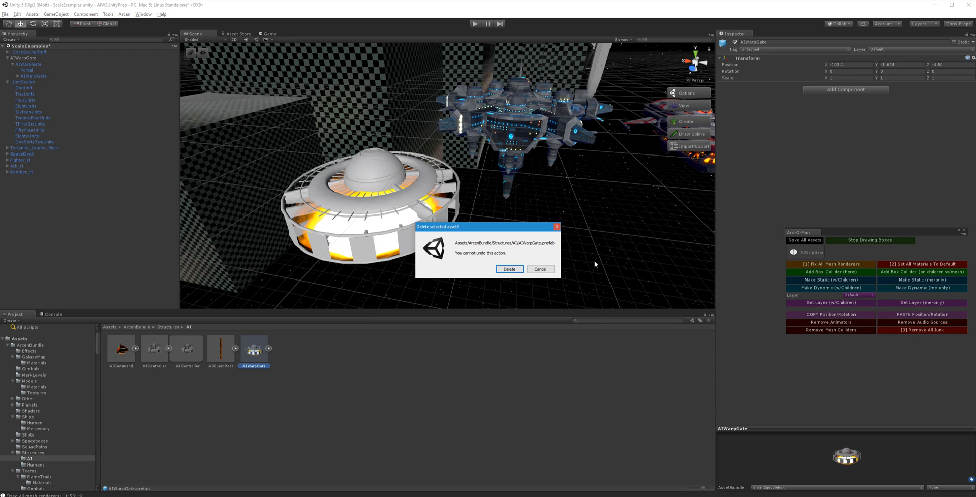
left_click(510, 269)
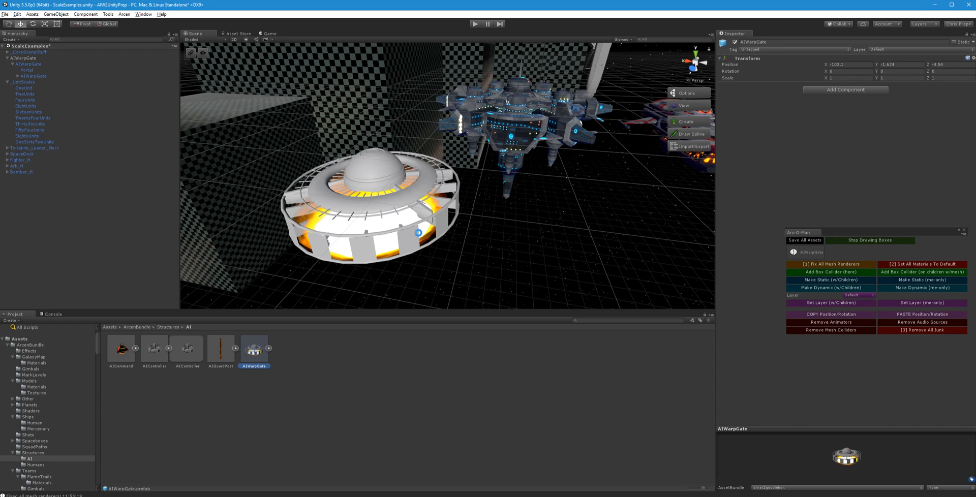
Save the root AIWarpGate as a prefab in the Structures/AI folder and assign it to an asset bundle
left_click(24, 58)
left_click_drag(21, 61, 272, 380)
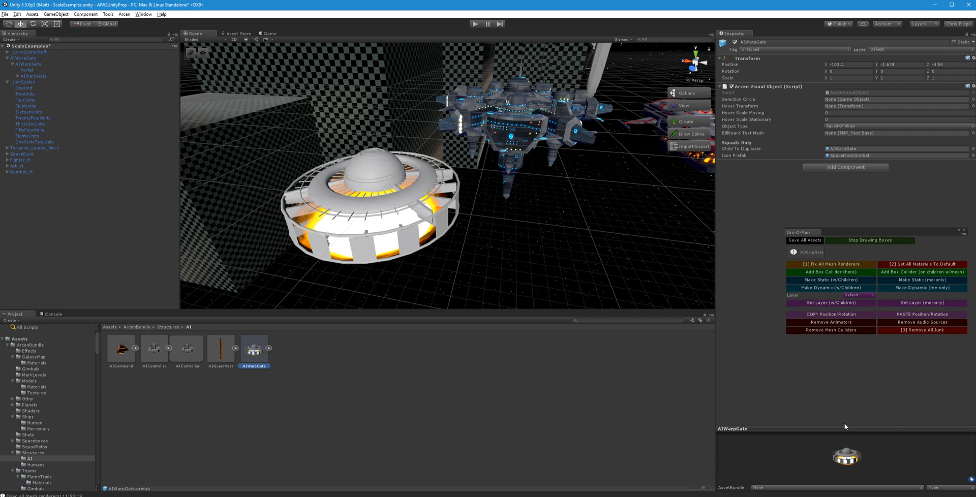
left_click(765, 489)
left_click(783, 465)
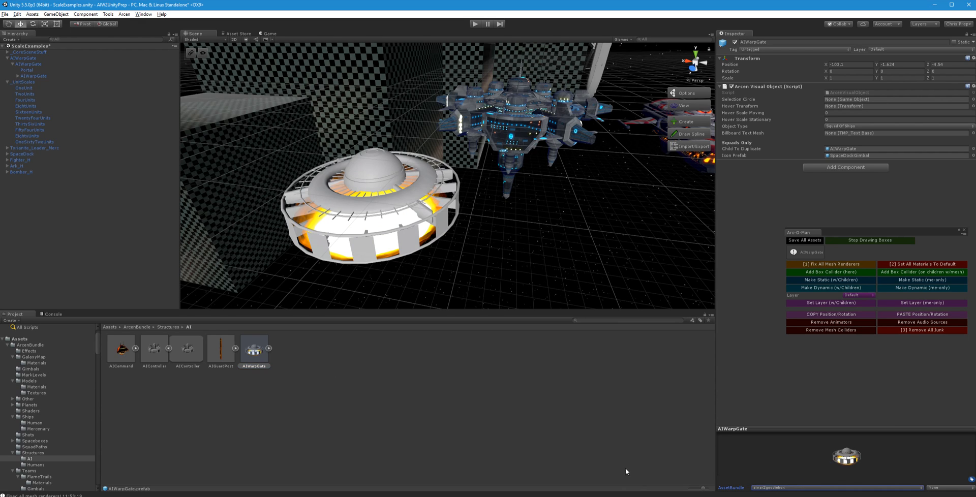
Save all outstanding assets, check the save entry in the console log, and collapse the AIController prefab in the AI folder
left_click(812, 241)
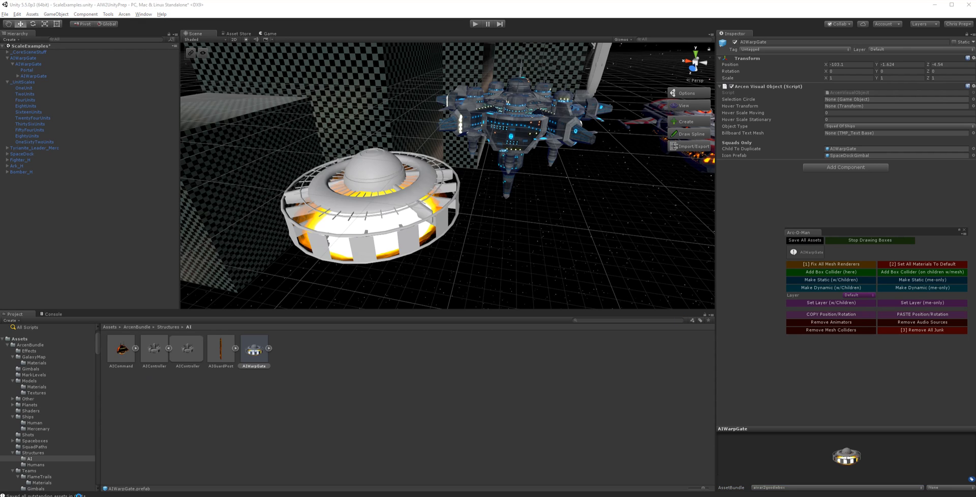
left_click(139, 493)
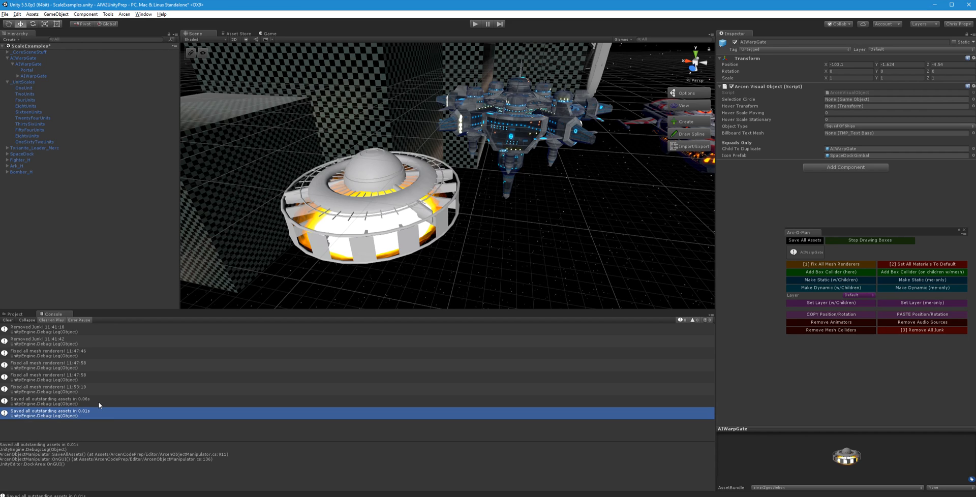
left_click(19, 315)
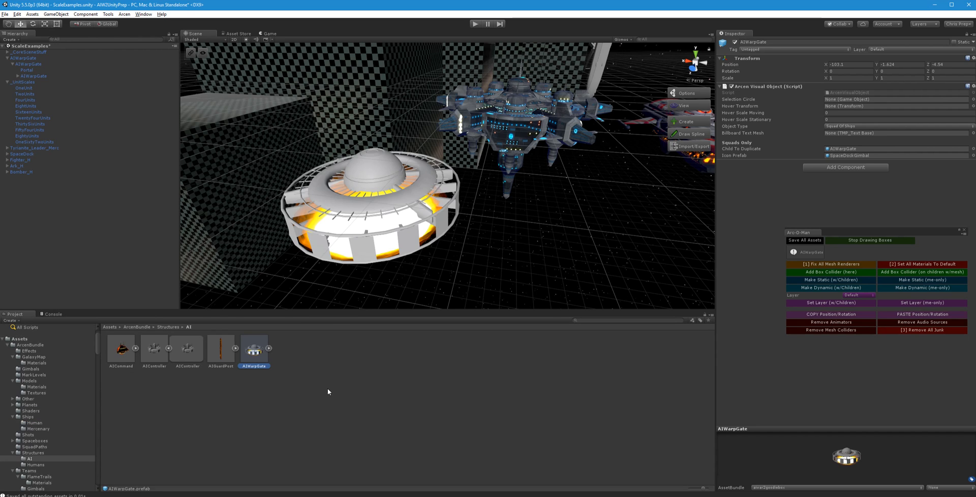
left_click(171, 348)
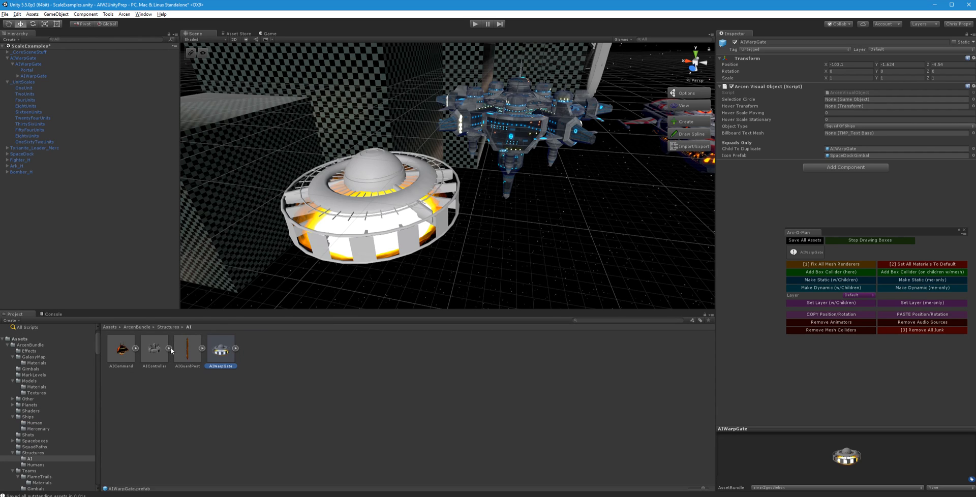
left_click(299, 370)
Locate the AIWarpGate's current icon prefab, duplicate SpaceDockGimbal in the Gimbals folder and name the copy AIWarpGateGimbal
left_click(59, 58)
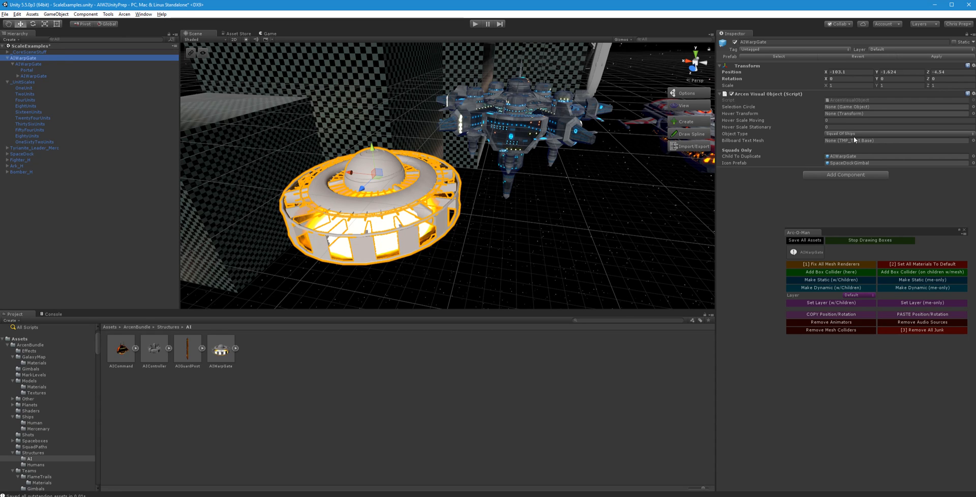
left_click(864, 163)
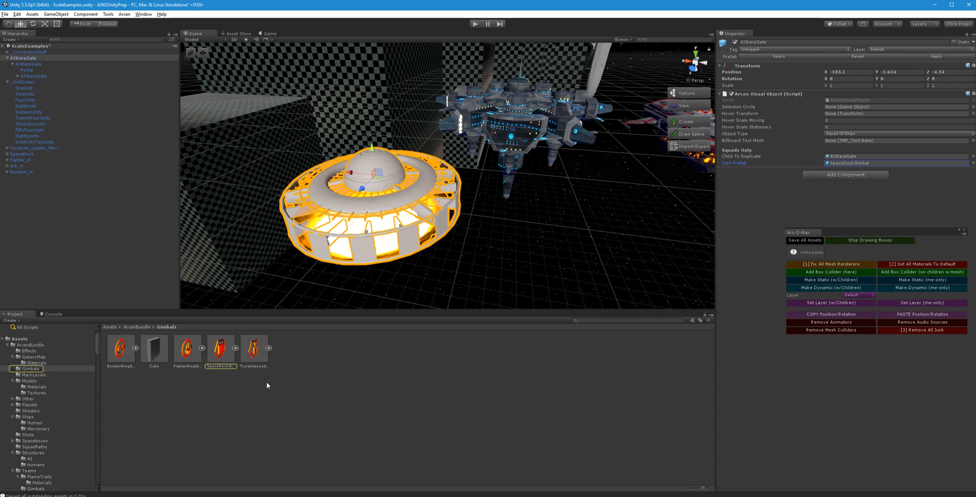
left_click(220, 351)
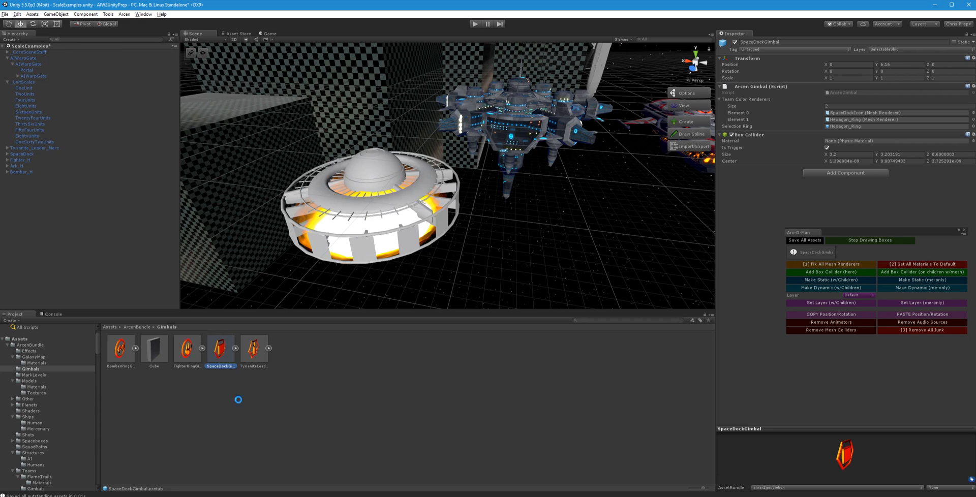
left_click(257, 365)
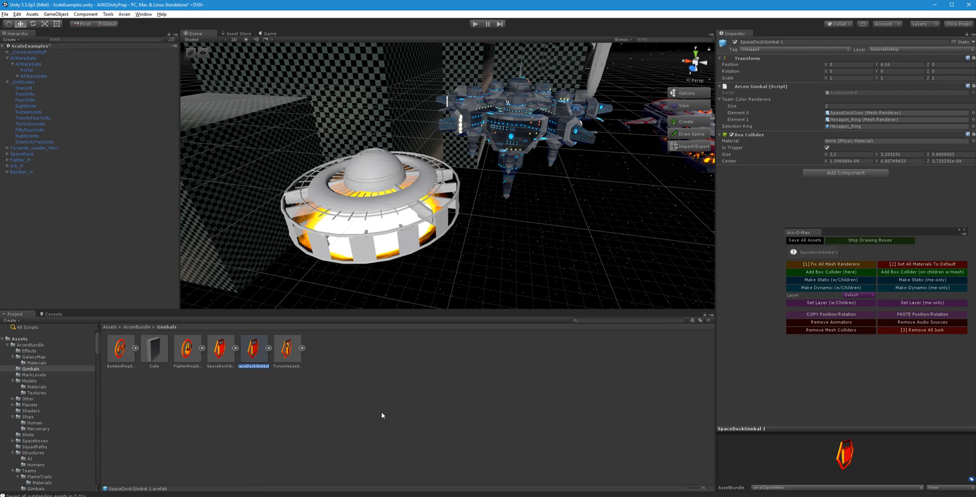
type("AIWarpGateGimbal")
key("Return")
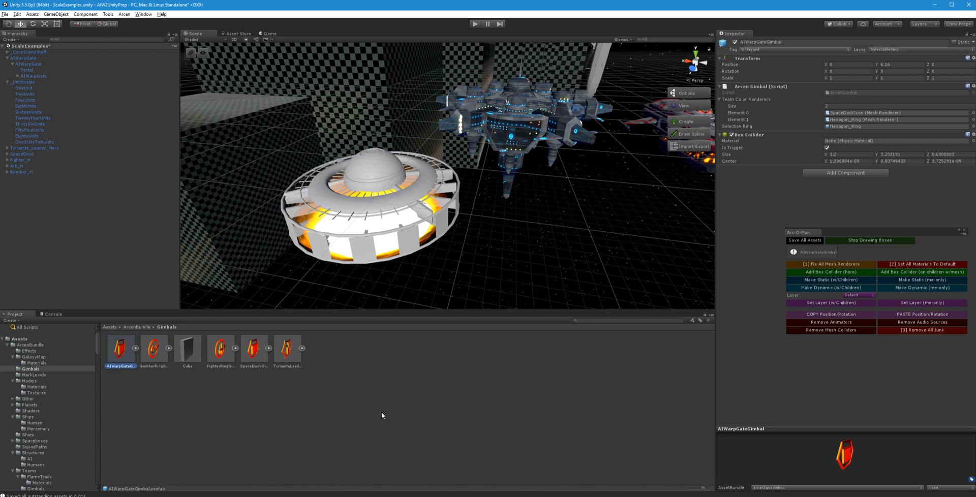
Rename the SpaceDockIcon child inside the AIWarpGateGimbal prefab as AIWarpGateGimbal
left_click(135, 348)
left_click(154, 362)
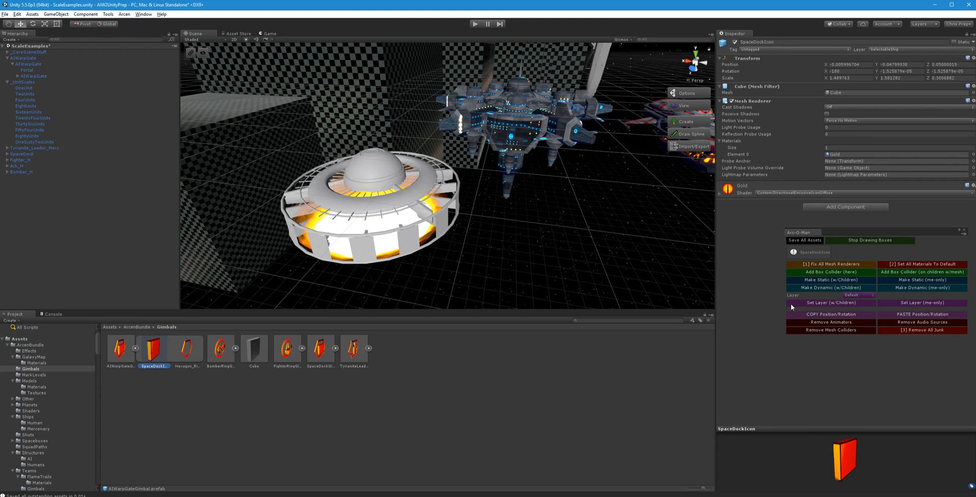
left_click(800, 42)
type("AIWarpGateGimbal")
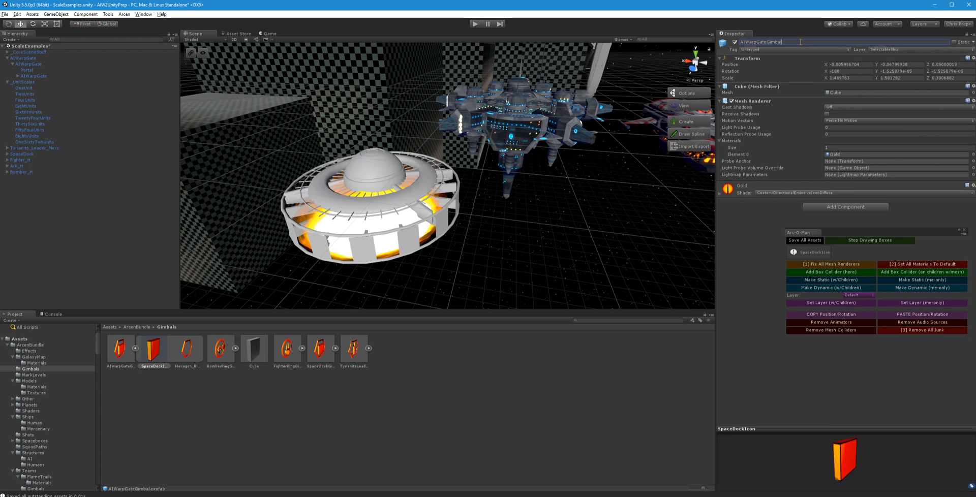
key("Return")
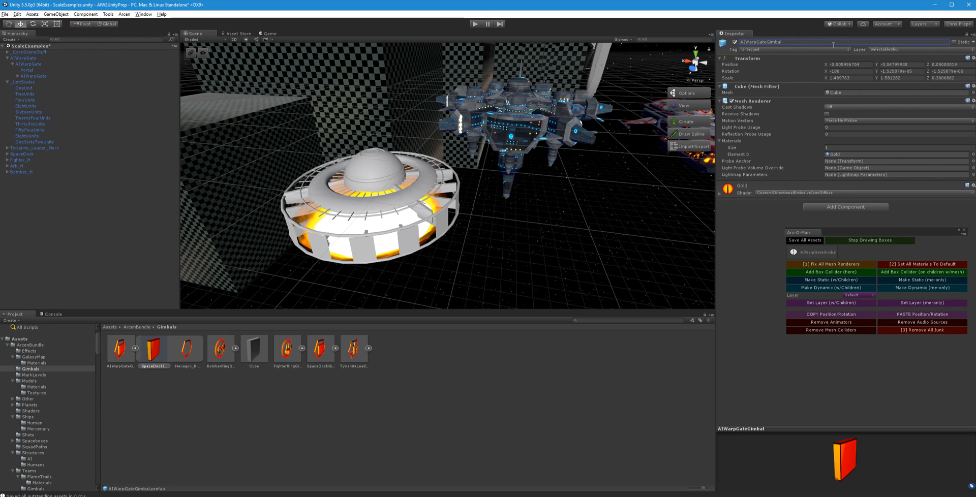
left_click(442, 459)
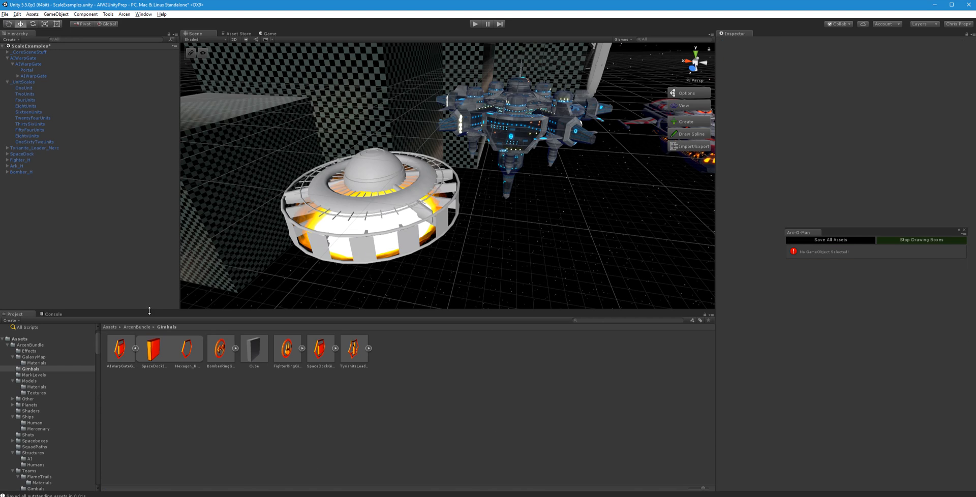
Place a temporary AIWarpGateGimbal instance in the scene to check its renamed child and delete the instance
left_click(163, 365)
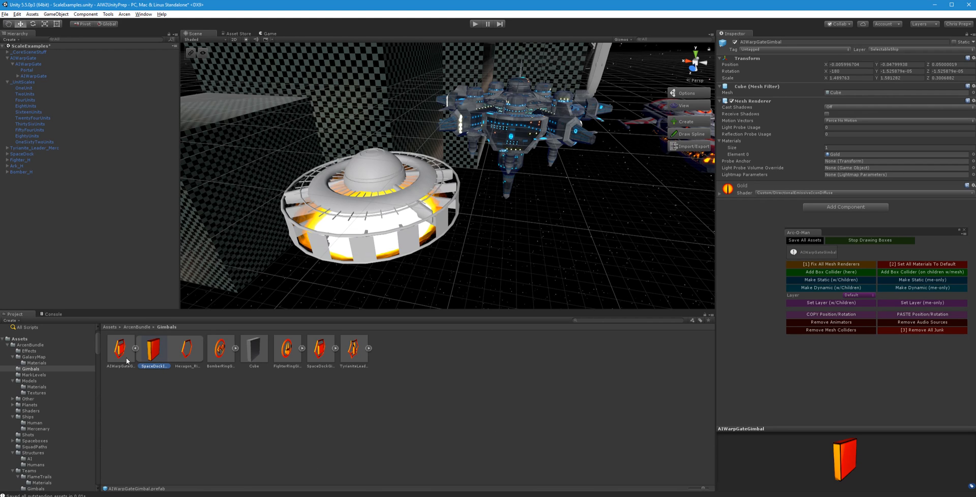
left_click_drag(125, 367, 110, 246)
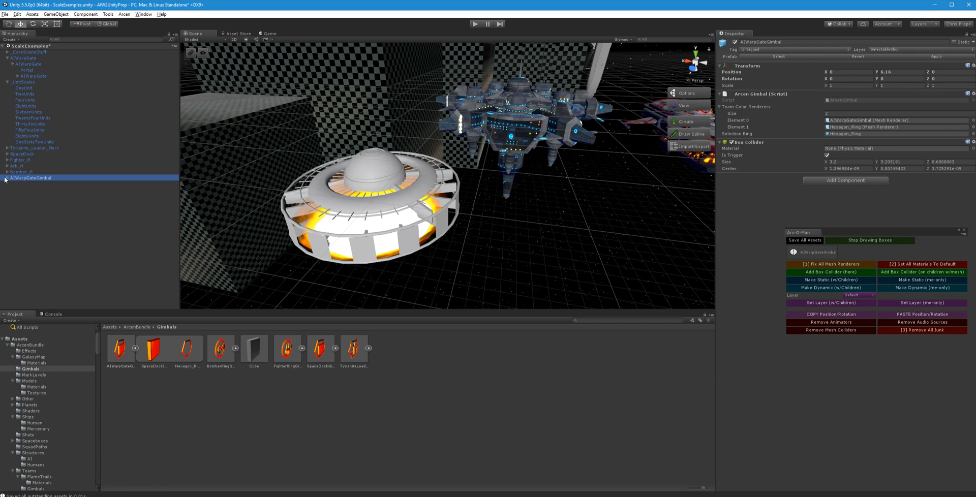
left_click(25, 190)
left_click(27, 178)
key("Delete")
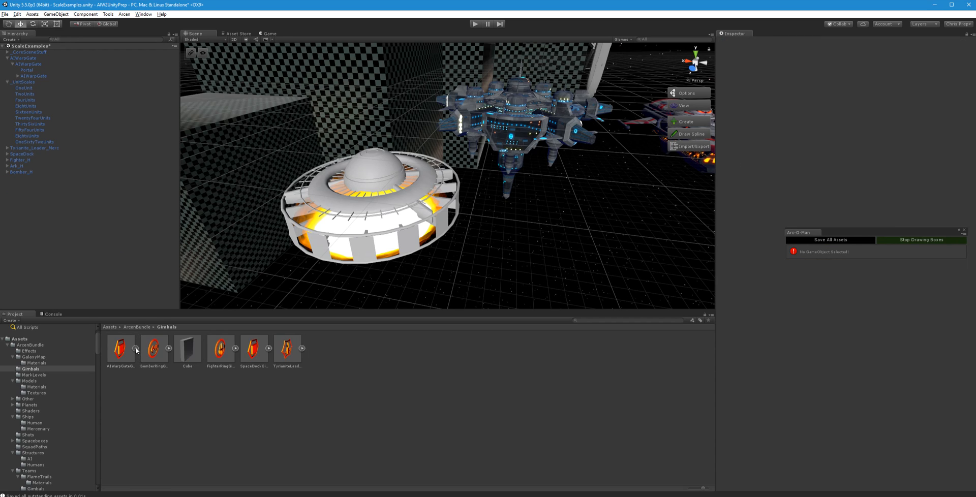
Save all assets and check the renamed icon child of the AIWarpGateGimbal prefab
left_click(131, 354)
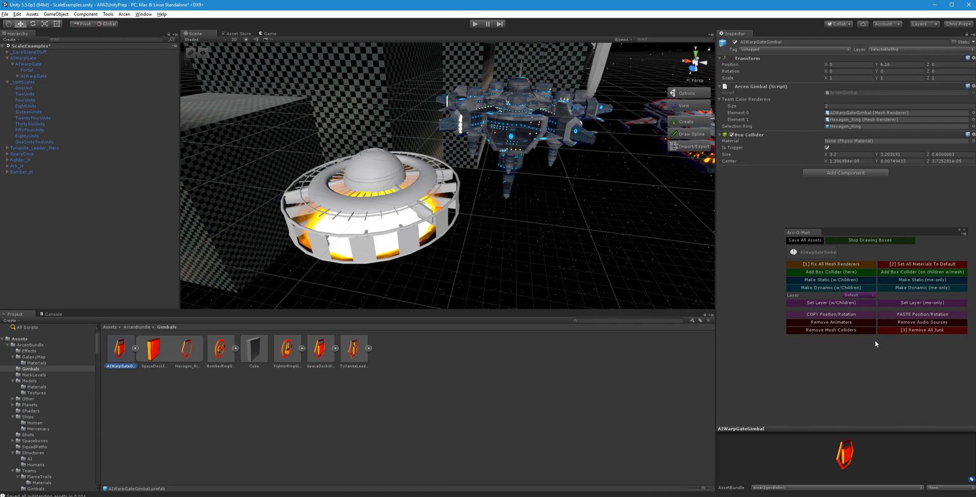
left_click(806, 241)
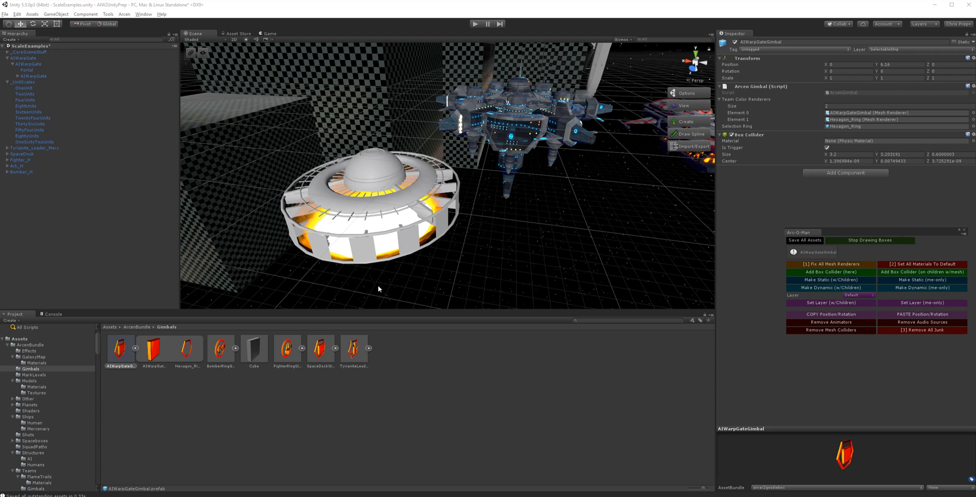
left_click(155, 359)
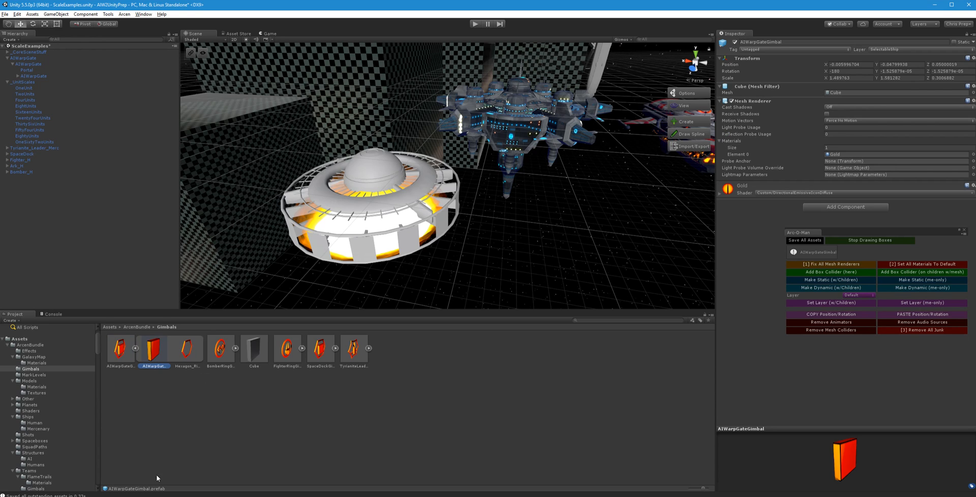
left_click(166, 419)
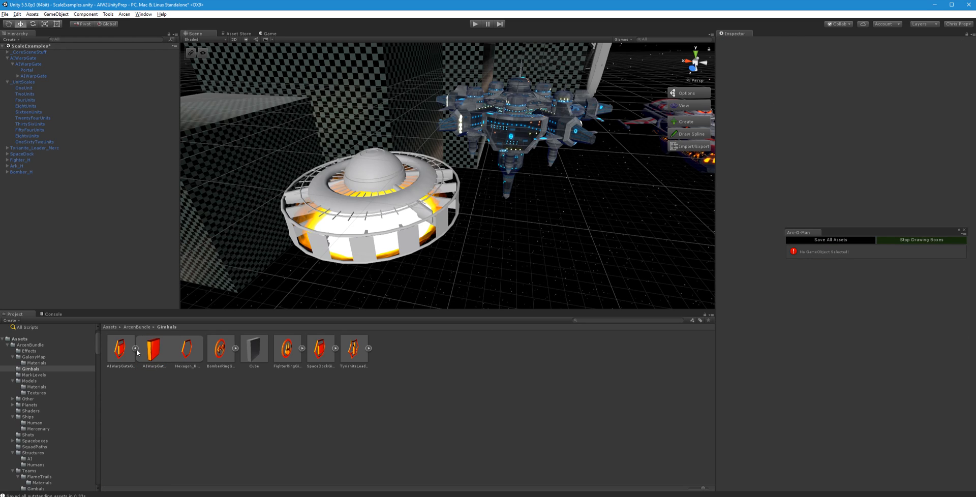
left_click(135, 349)
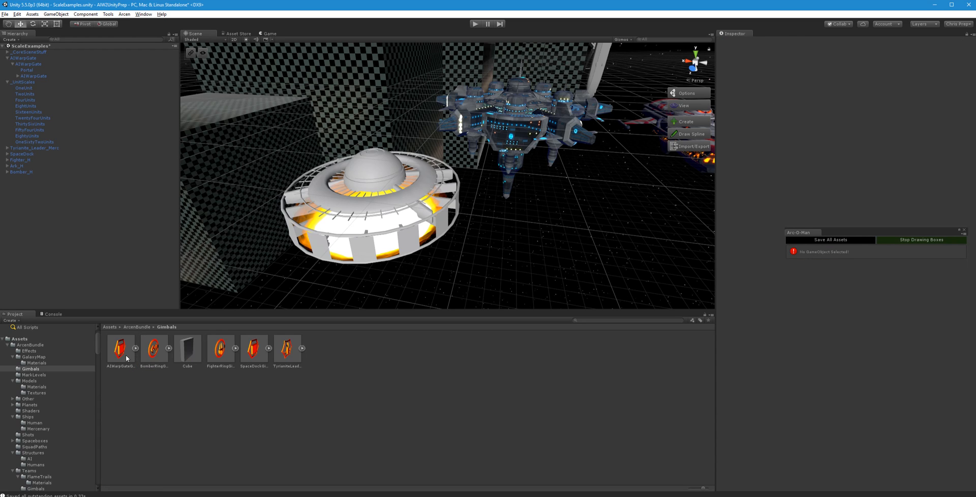
left_click(129, 355)
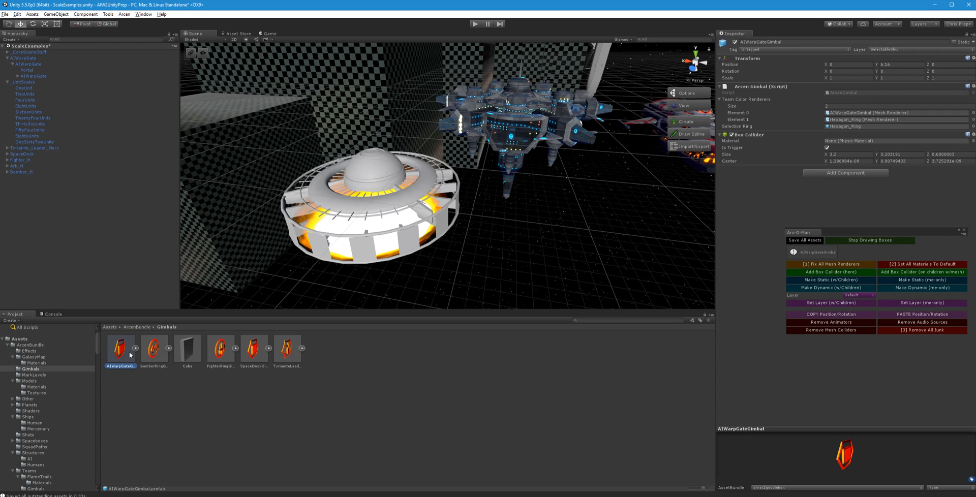
Assign AIWarpGateGimbal as the Icon Prefab of the scene's AIWarpGate and apply the change to its prefab
left_click(347, 214)
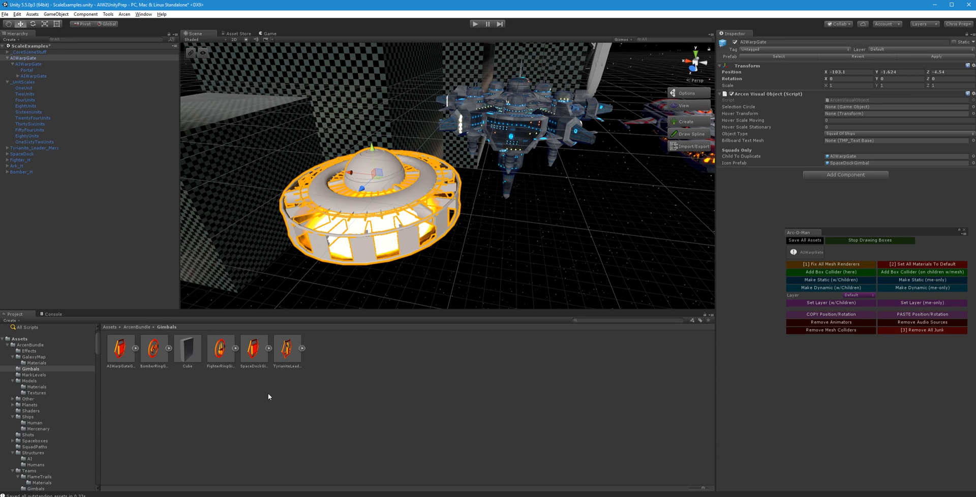
left_click_drag(120, 348, 853, 165)
left_click(944, 55)
Set the AIWarpGate and all its child objects to the TargetableShip layer
left_click(877, 49)
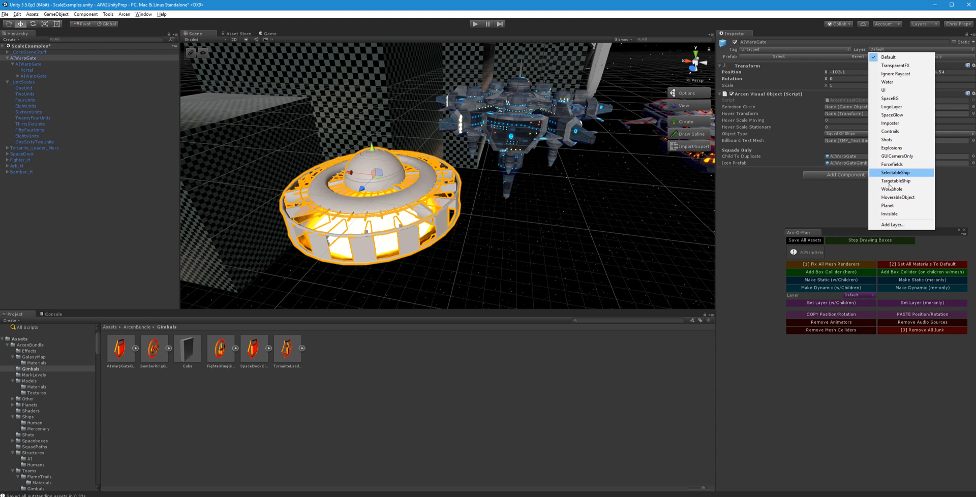
left_click(892, 181)
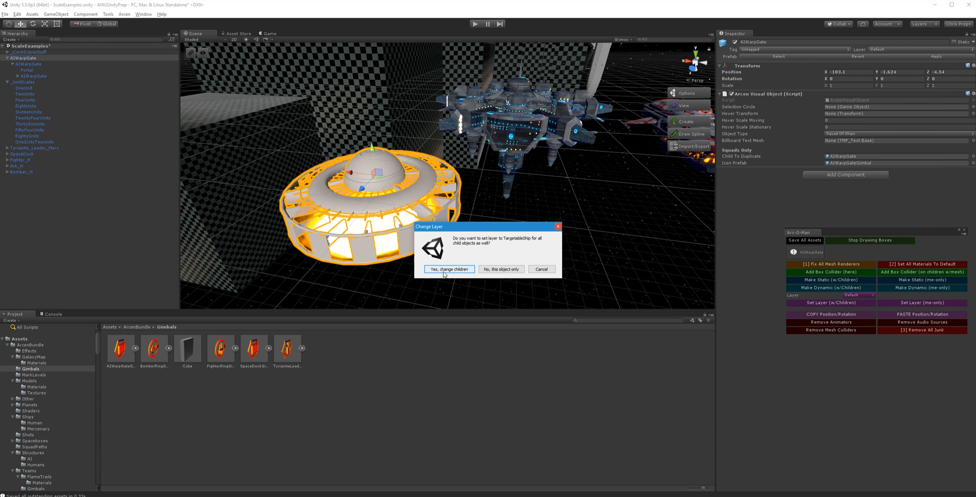
left_click(445, 276)
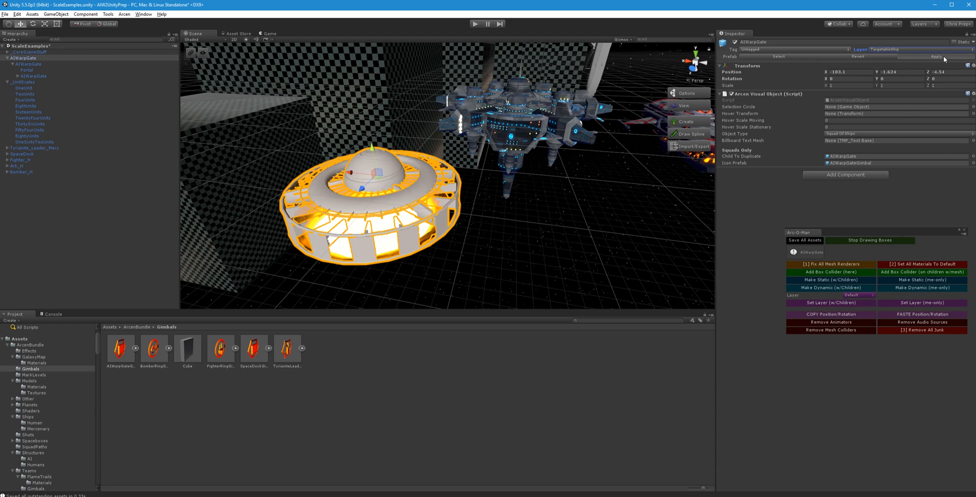
left_click(418, 441)
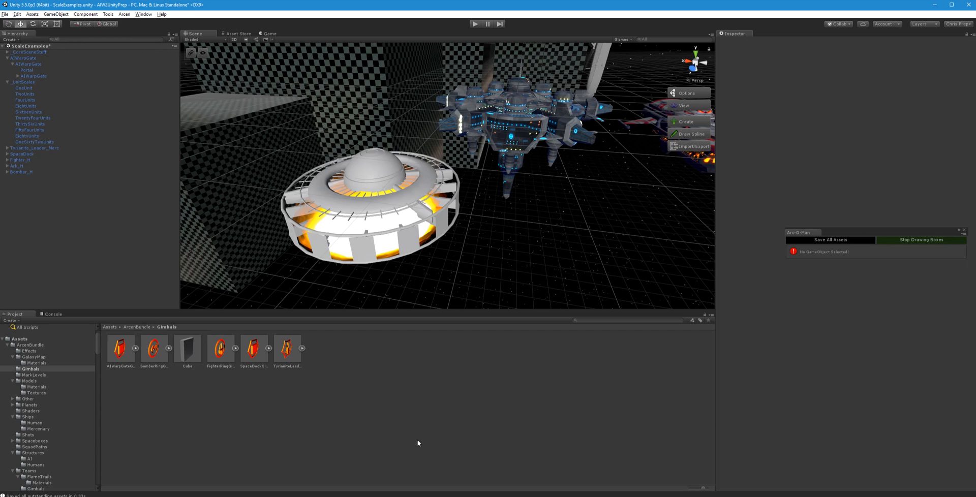
Save the ScaleExamples scene and build the Windows asset bundle
key("ctrl+s")
mouse_move(427, 180)
right_mouse_down()
mouse_move(501, 179)
mouse_move(397, 181)
mouse_move(327, 203)
mouse_move(464, 196)
mouse_move(412, 189)
right_mouse_up()
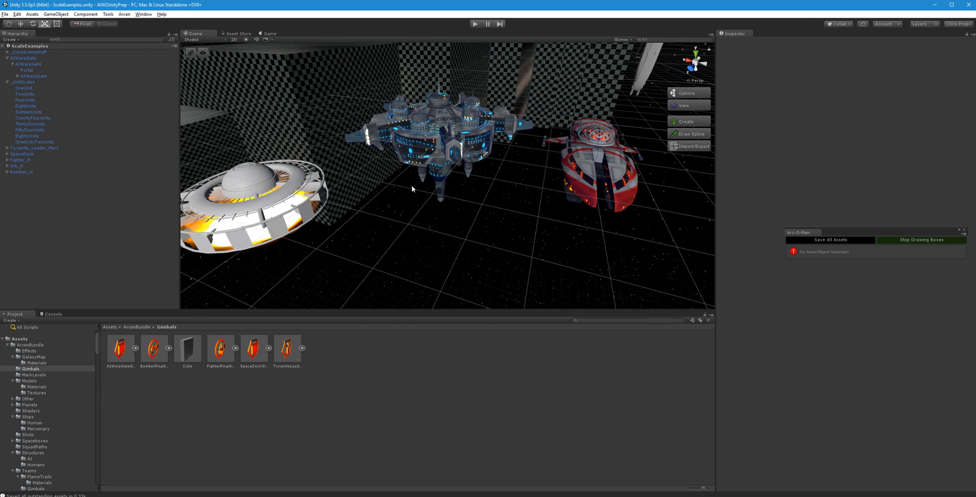
left_click(124, 14)
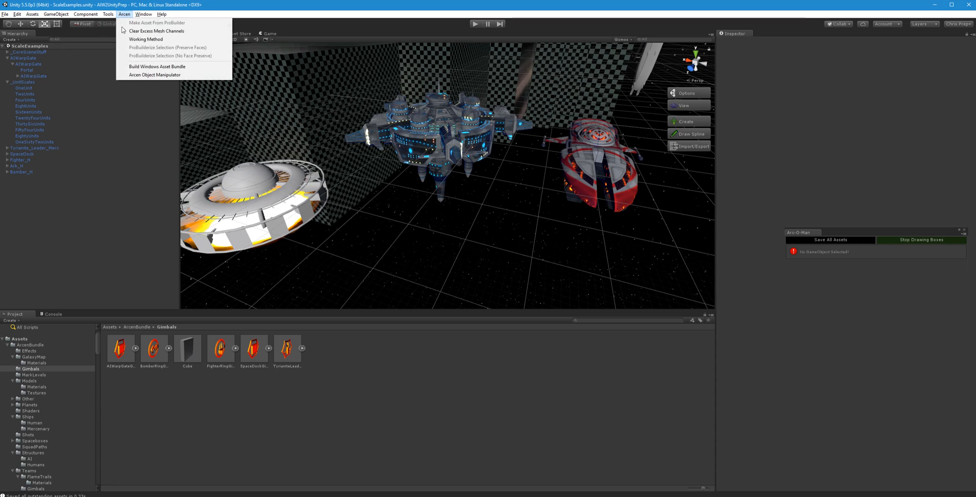
left_click(152, 67)
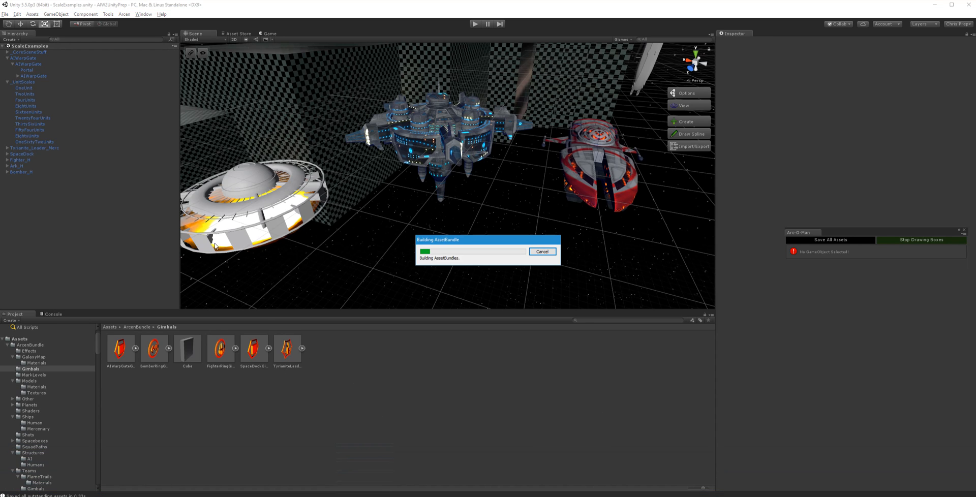
Switch to the ArcenUniversal solution in Visual Studio, reload all externally changed files and open KDL_Ships.xml
mouse_move(572, 471)
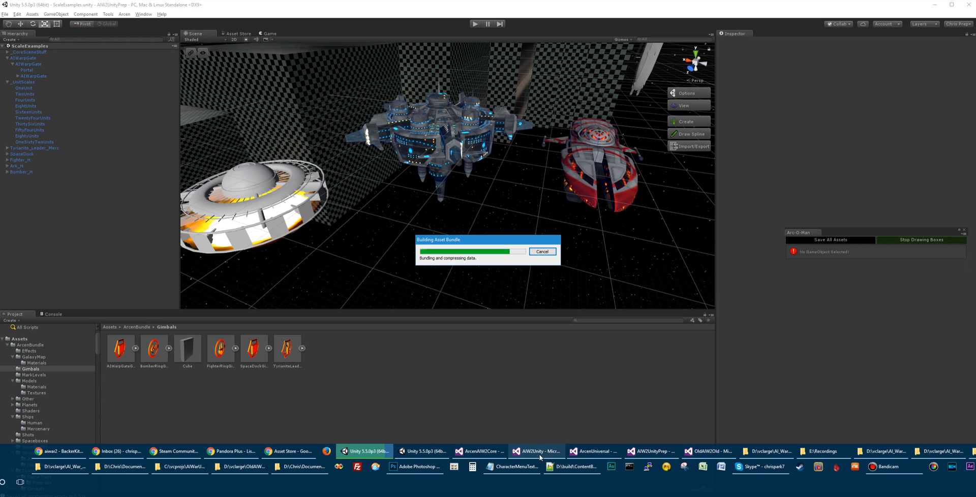
left_click(590, 452)
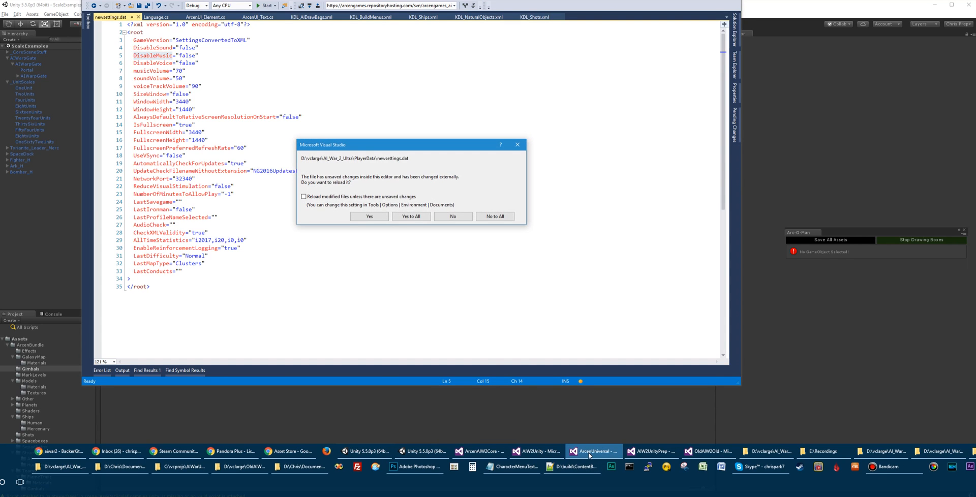
left_click(411, 216)
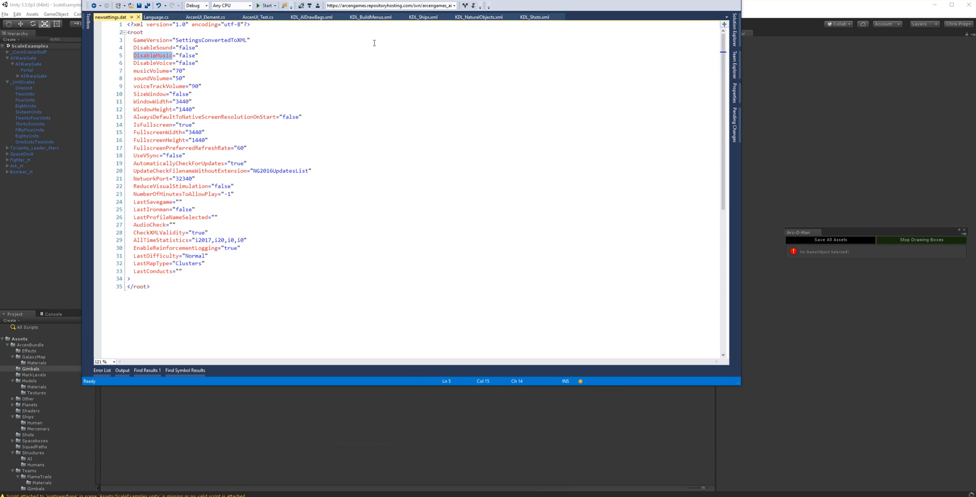
left_click(422, 16)
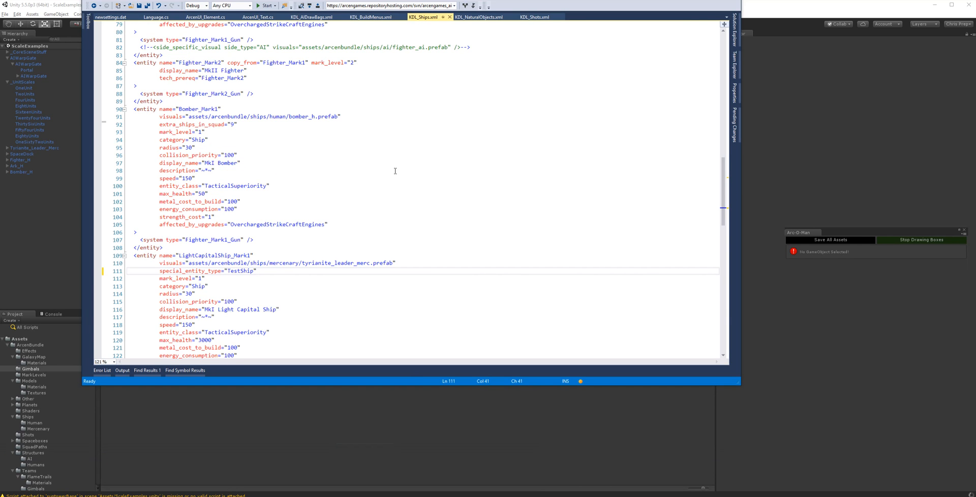
scroll(388, 266, "down", 3)
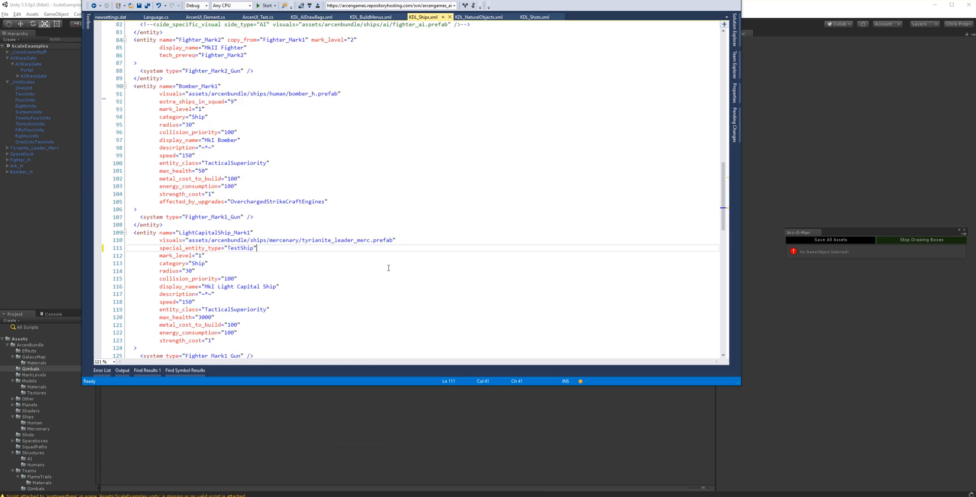
key("Up")
key("Up")
key("Up")
left_click(169, 317, "shift")
scroll(232, 320, "down", 11)
scroll(230, 320, "up", 1)
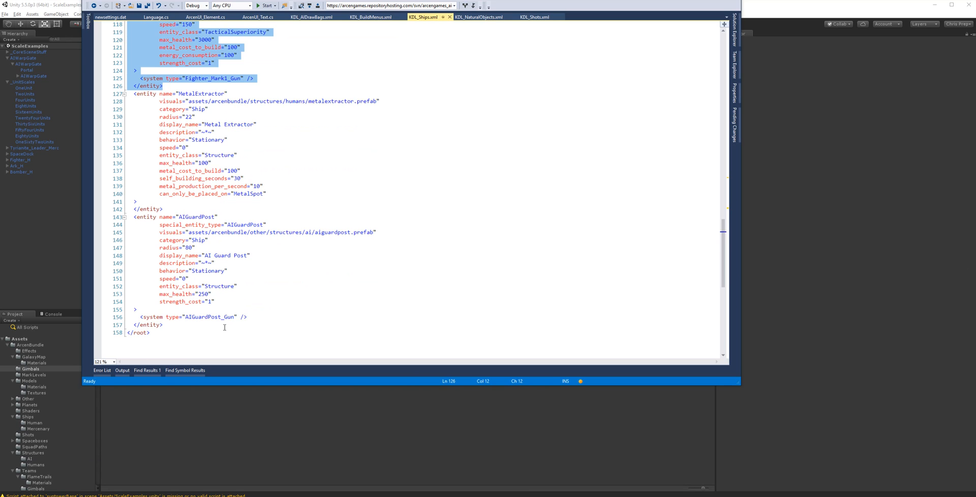
scroll(227, 327, "up", 6)
scroll(218, 323, "down", 6)
Duplicate the whole AIGuardPost entity block directly below the original, before the closing root tag
left_click(178, 324)
key("shift+Up")
key("shift+Up")
key("shift+Up")
key("shift+Up")
key("shift+Up")
key("shift+Up")
key("shift+Up")
key("shift+Up")
key("shift+Up")
key("shift+Up")
key("shift+Up")
key("shift+Up")
key("shift+Up")
key("shift+Up")
key("shift+Up")
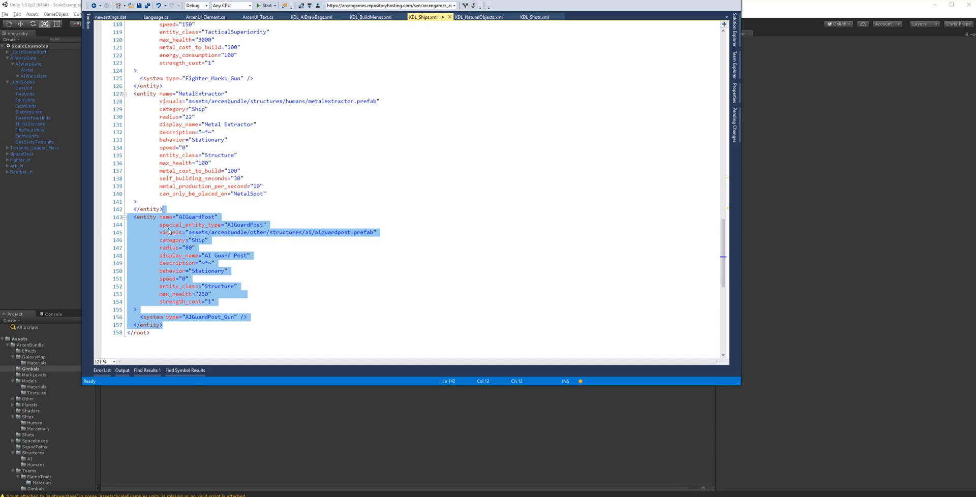
key("ctrl+c")
left_click(171, 324)
key("ctrl+v")
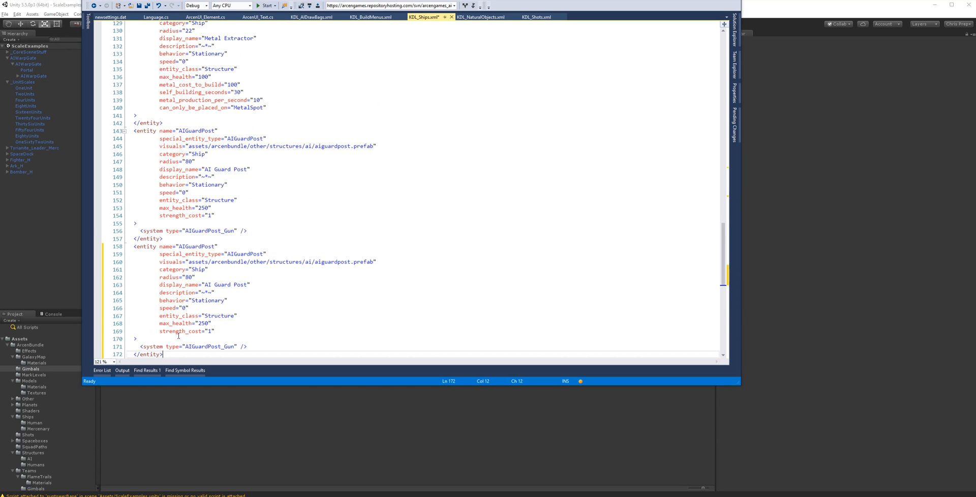
Switch to Unity and copy the name of the AIWarpGate prefab in the Structures/AI folder
scroll(199, 283, "up", 7)
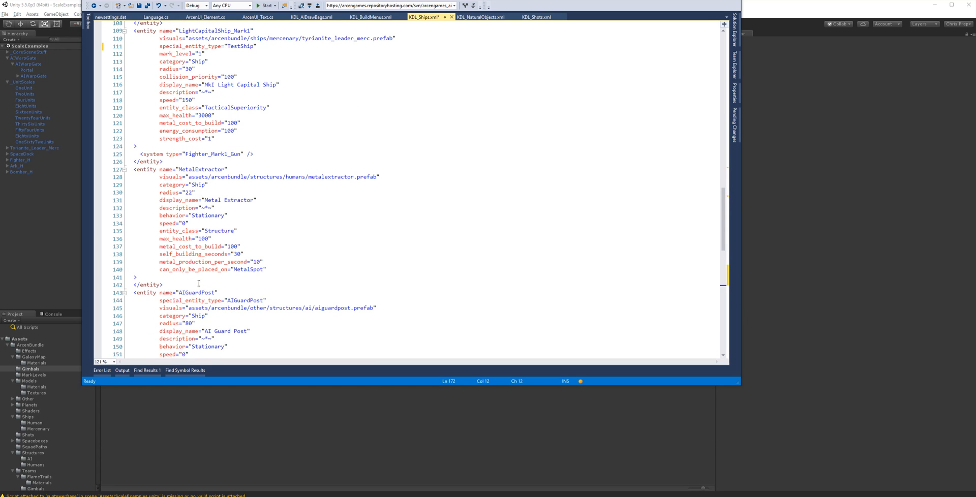
scroll(199, 283, "down", 6)
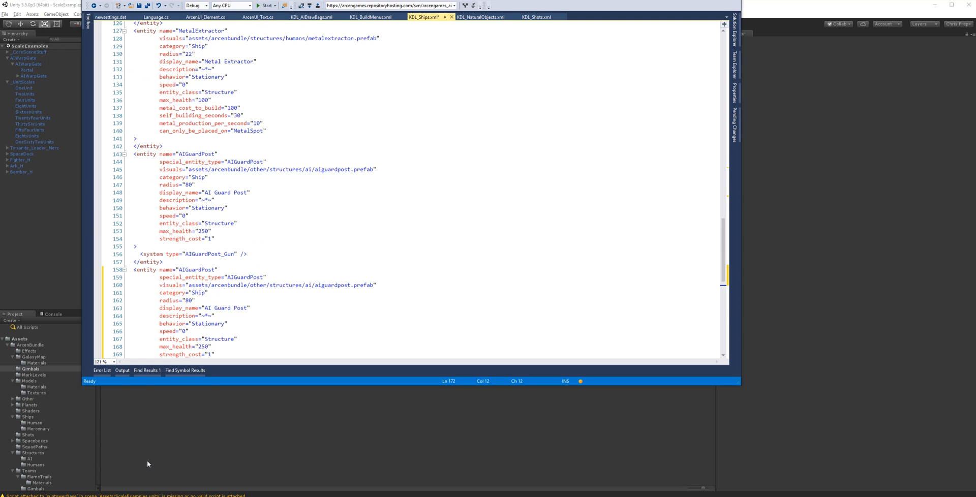
left_click(147, 463)
left_click(253, 226)
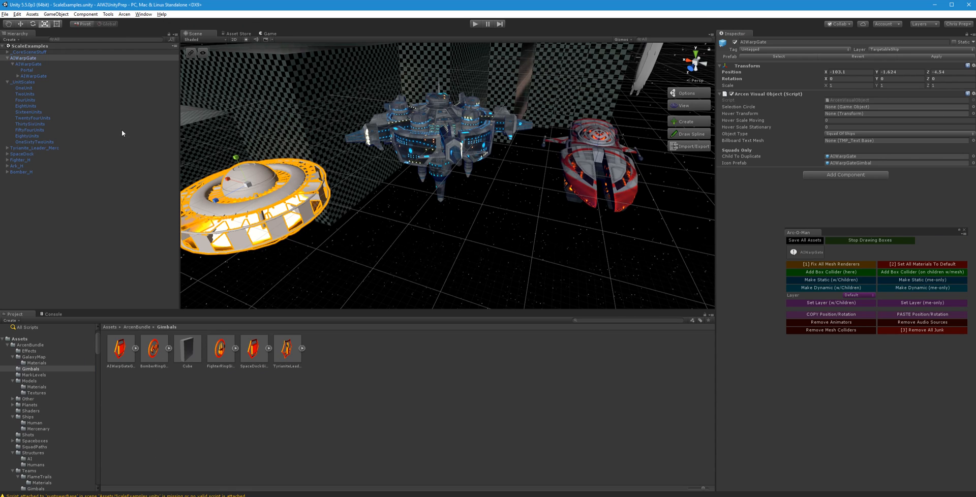
left_click(777, 57)
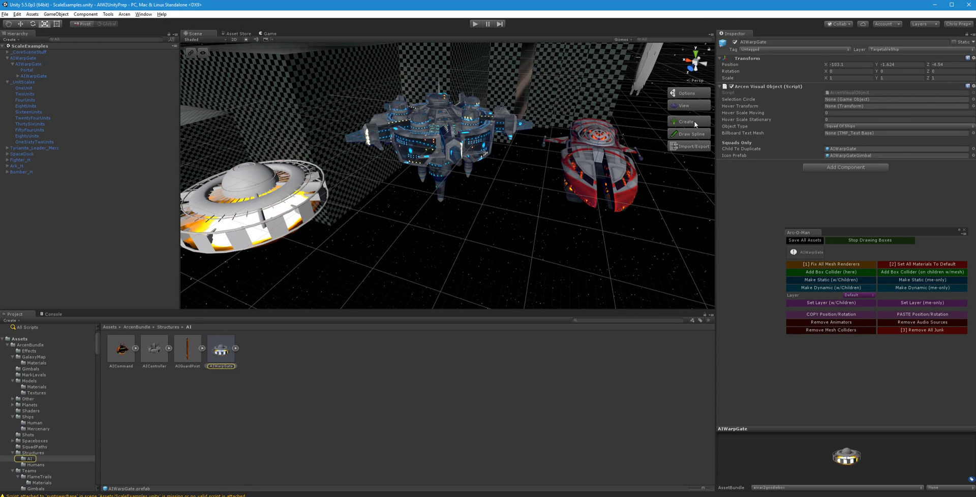
left_click(224, 366)
Switch back to Visual Studio and rename the duplicated AIGuardPost entity to AIWarpGate
key("alt+Tab")
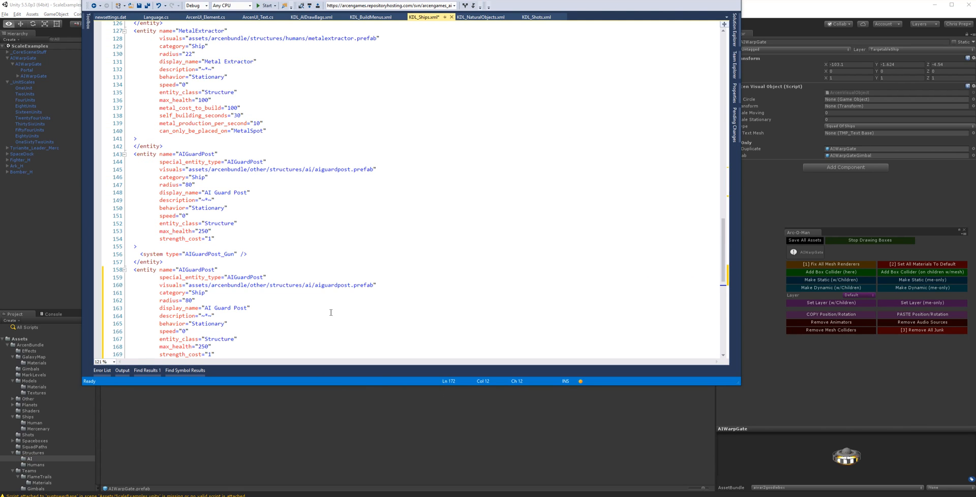
double_click(326, 287)
left_click(196, 262)
double_click(196, 269)
key("ctrl+v")
scroll(218, 295, "down", 2)
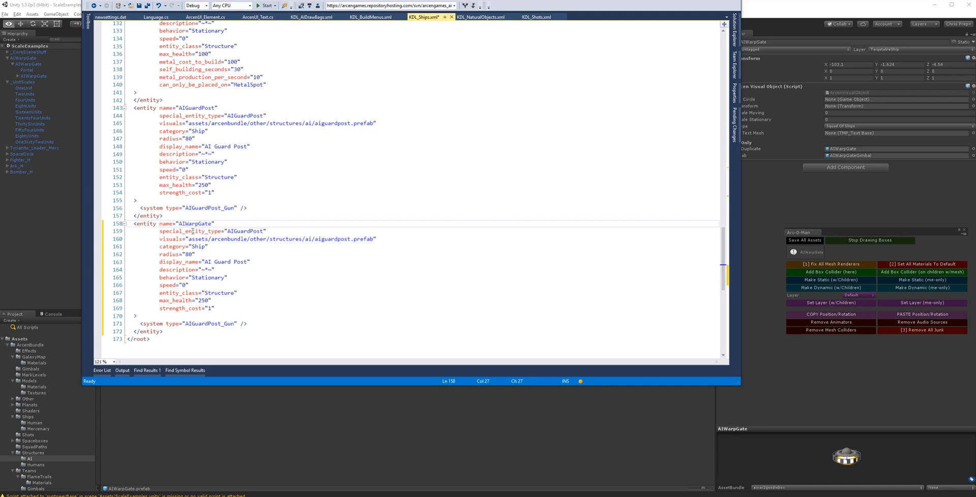
type("34otjreoijgo")
key("ctrl+z")
left_click(251, 324)
key("shift+Up")
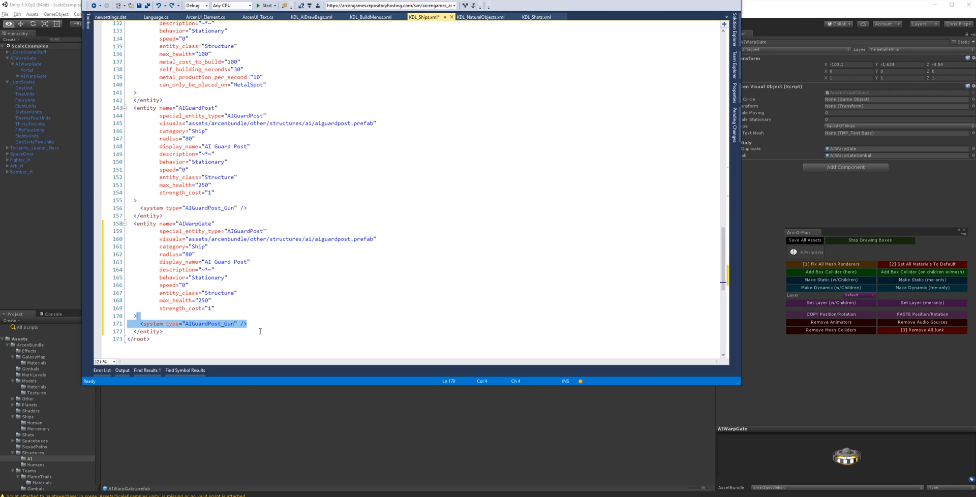
left_click(257, 327)
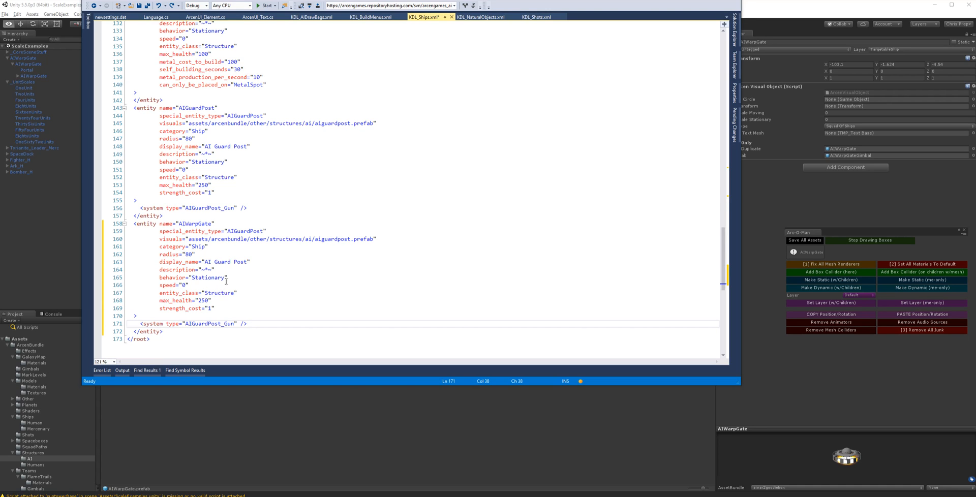
left_click_drag(239, 293, 249, 271)
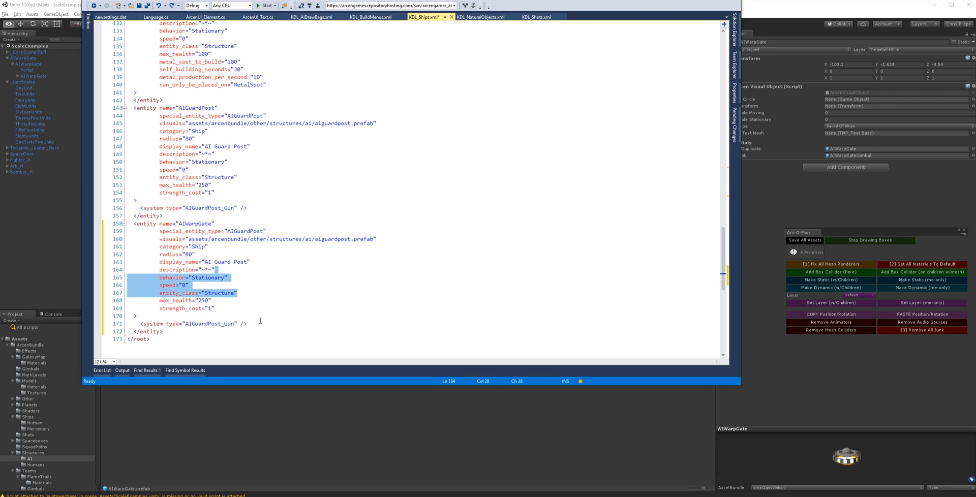
left_click(199, 269)
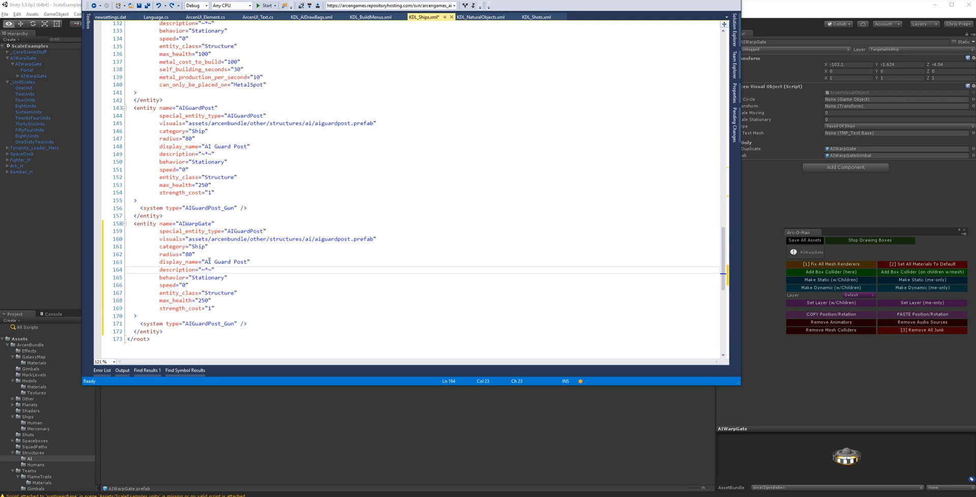
Set the AIWarpGate entity's display_name to "AI Warp Gate" and its radius to 120, saving the file
left_click_drag(204, 261, 248, 261)
type("AIWarpGate")
left_click(226, 262)
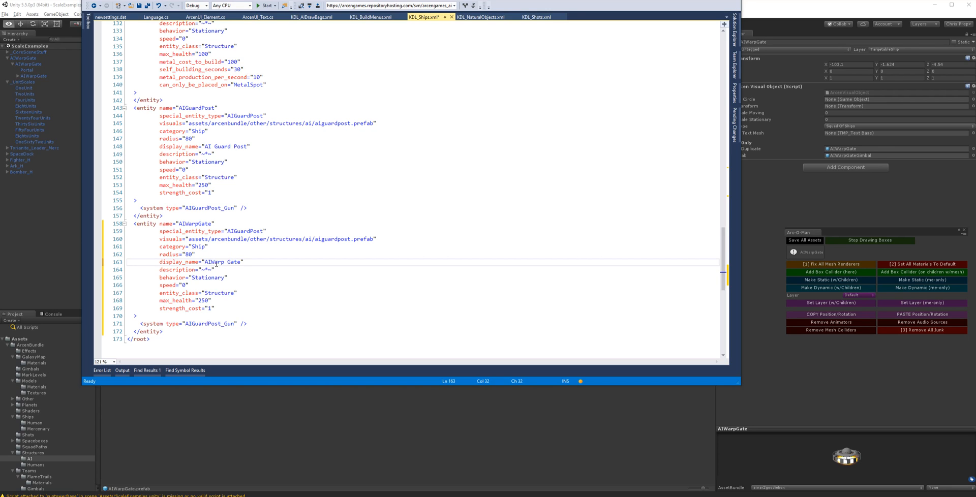
key("ctrl+s")
left_click(188, 253)
key("BackSpace")
type("12")
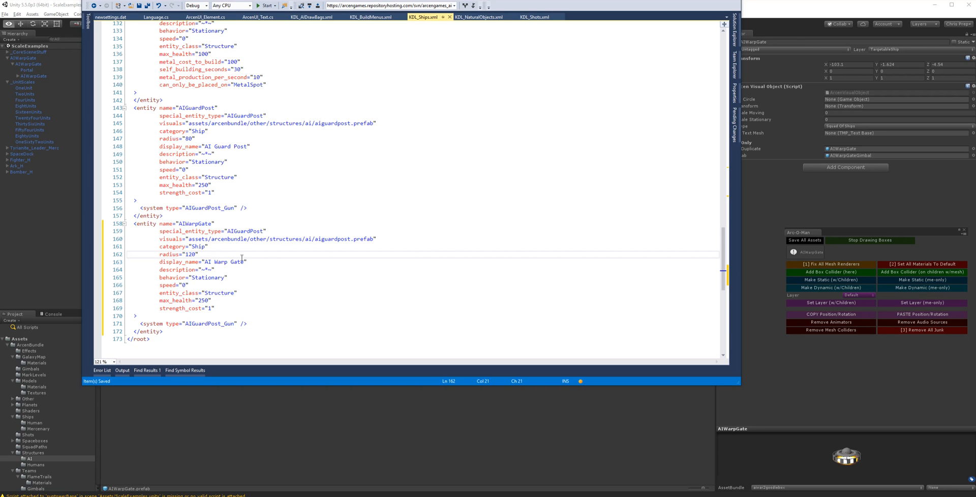
Try AIWarpGate as the new entity's special_entity_type, and undo the change to restore AIGuardPost
double_click(243, 231)
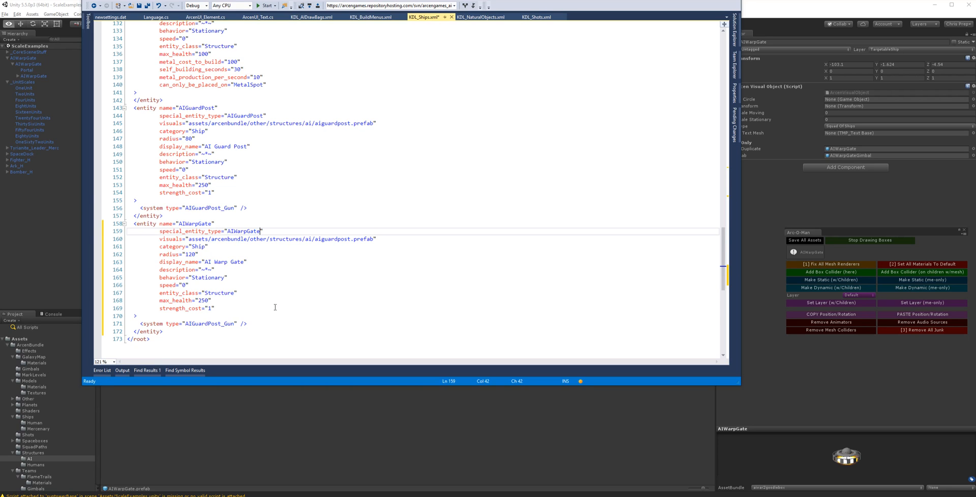
key("ctrl+s")
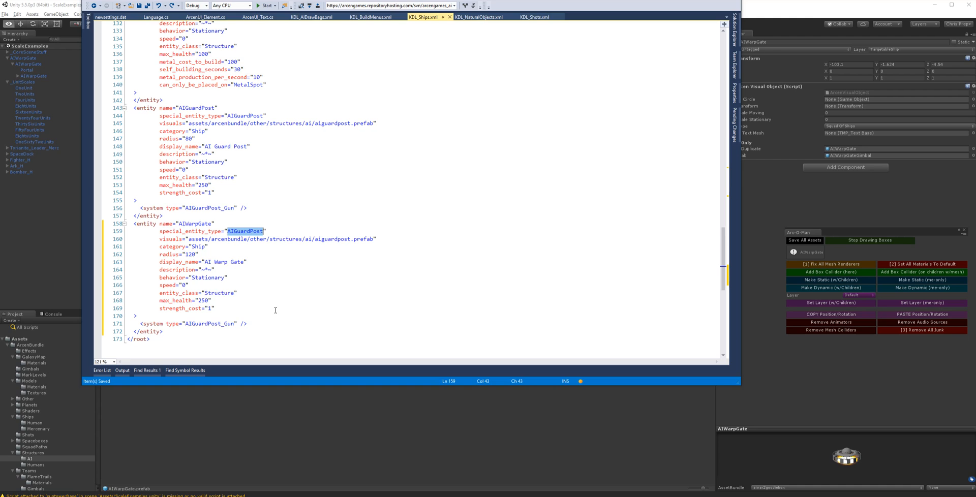
left_click_drag(161, 334, 135, 226)
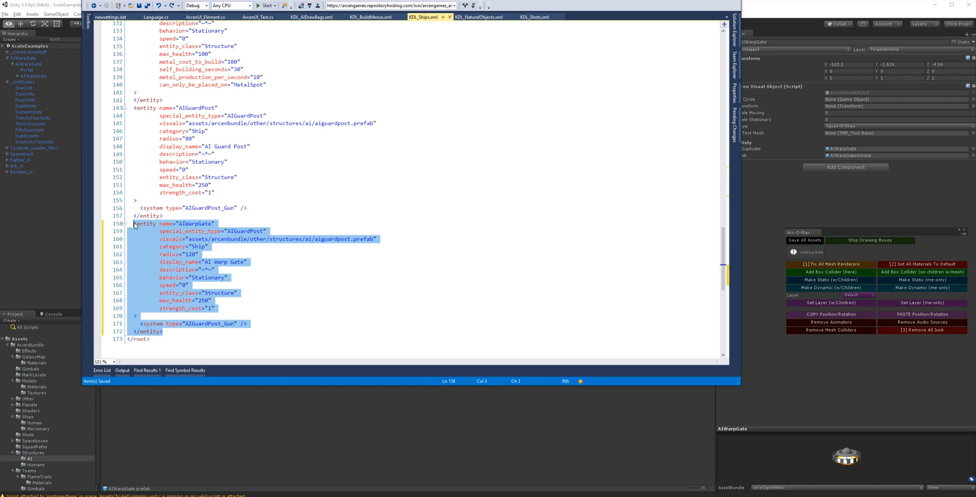
double_click(236, 231)
type("AIWarpGate")
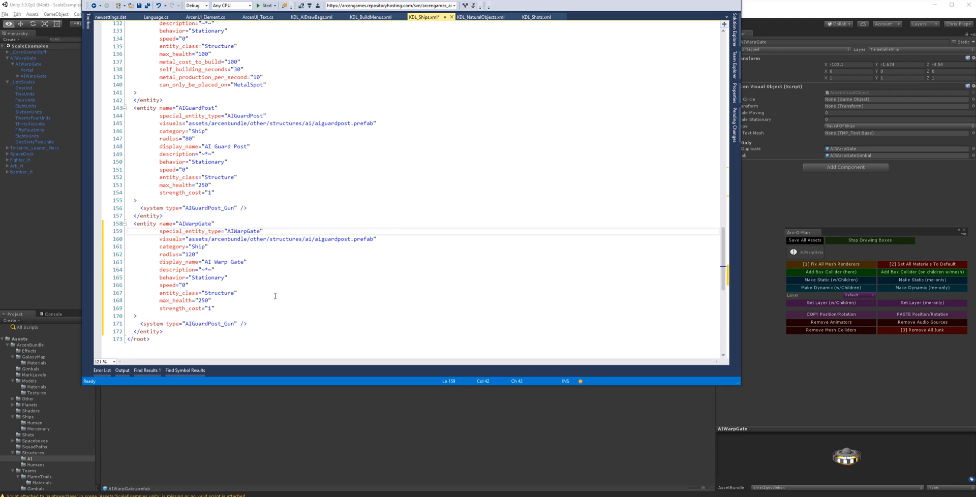
key("ctrl+z")
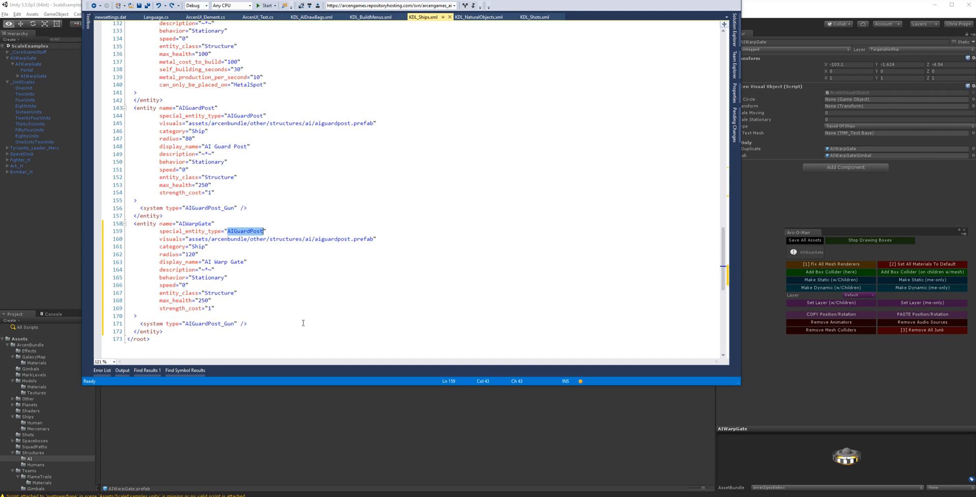
Change the prefab file name in the AIWarpGate entity's visuals path to lowercase aiwarpgate
scroll(304, 263, "up", 7)
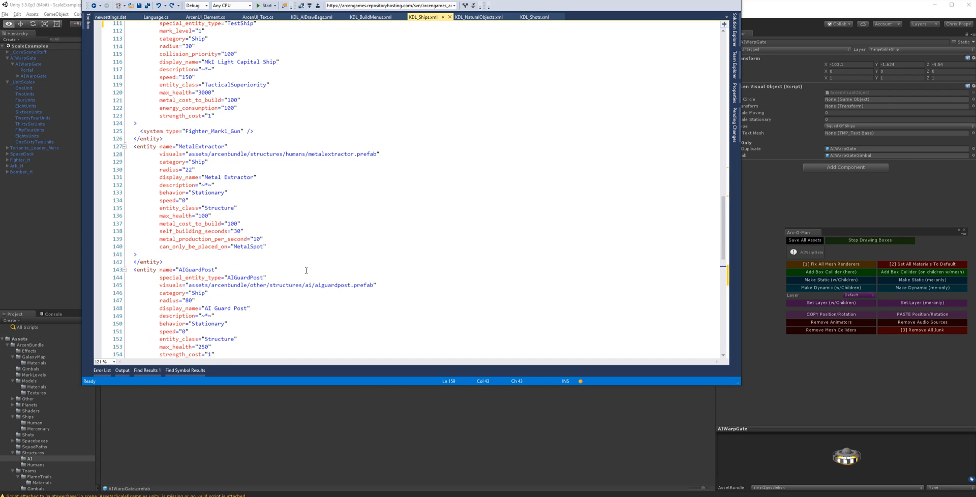
scroll(306, 271, "down", 5)
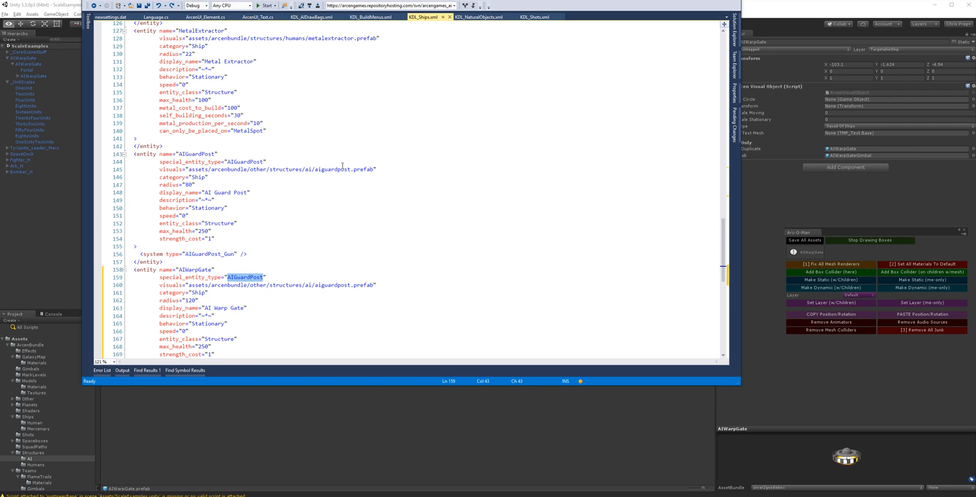
double_click(324, 286)
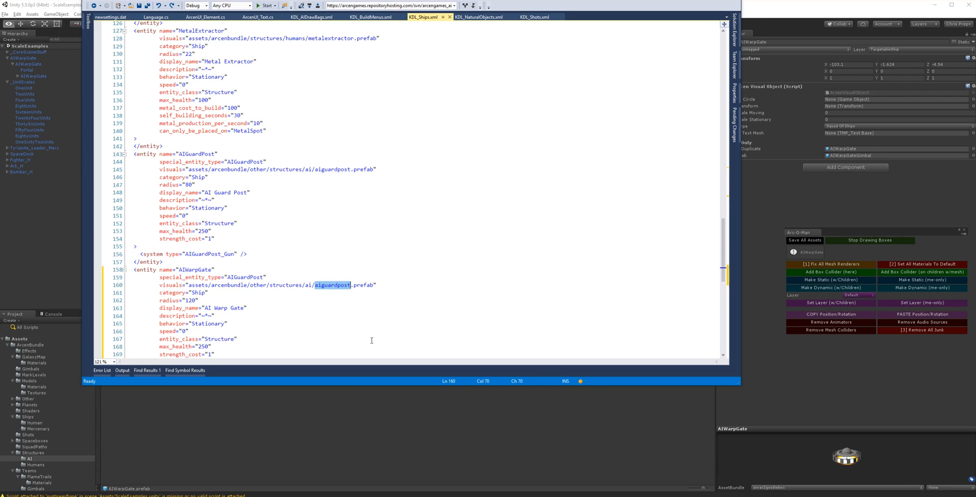
type("AIWarpGate")
left_click_drag(157, 285, 389, 286)
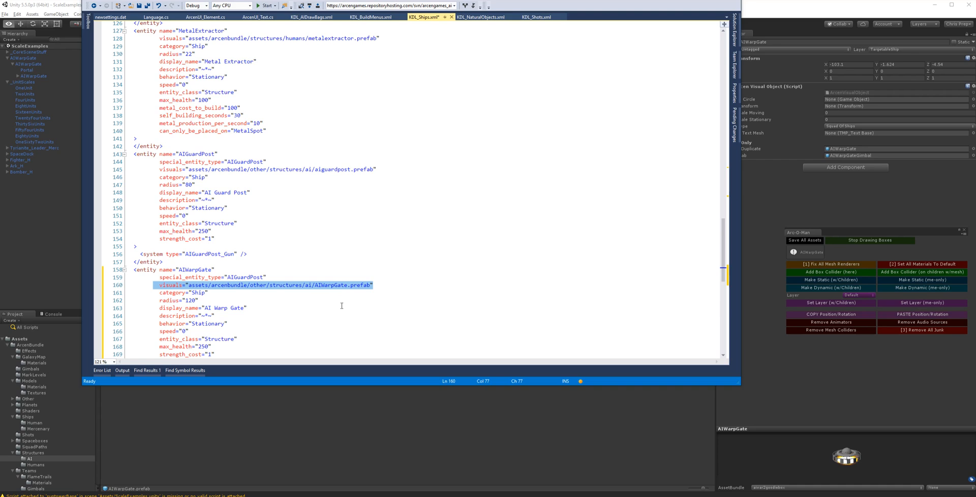
left_click(337, 287)
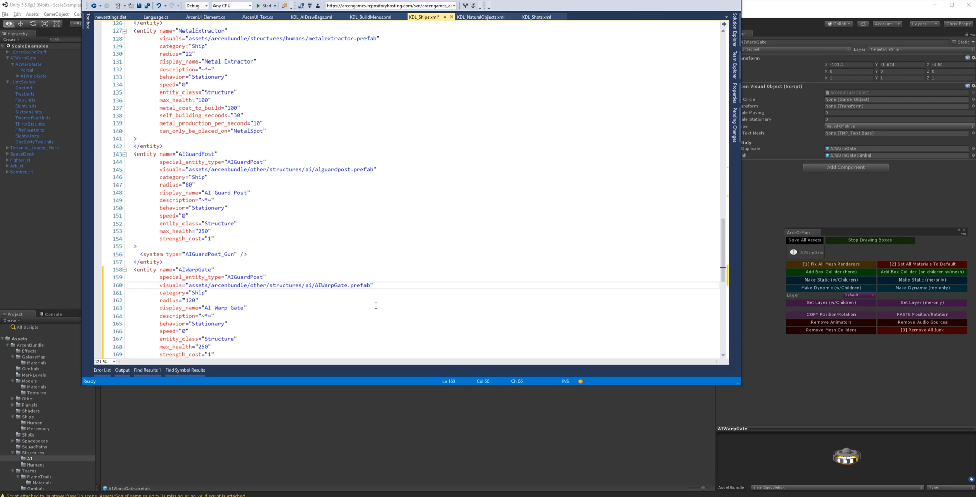
double_click(359, 284)
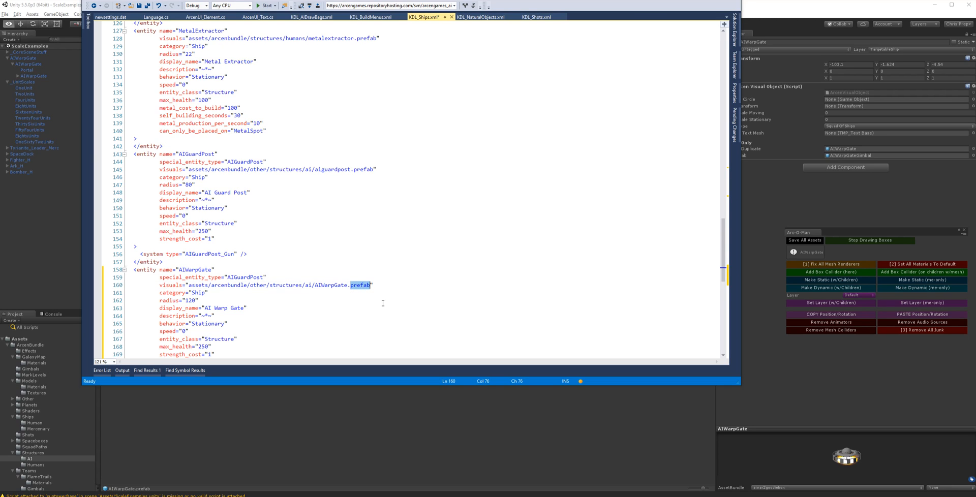
double_click(338, 288)
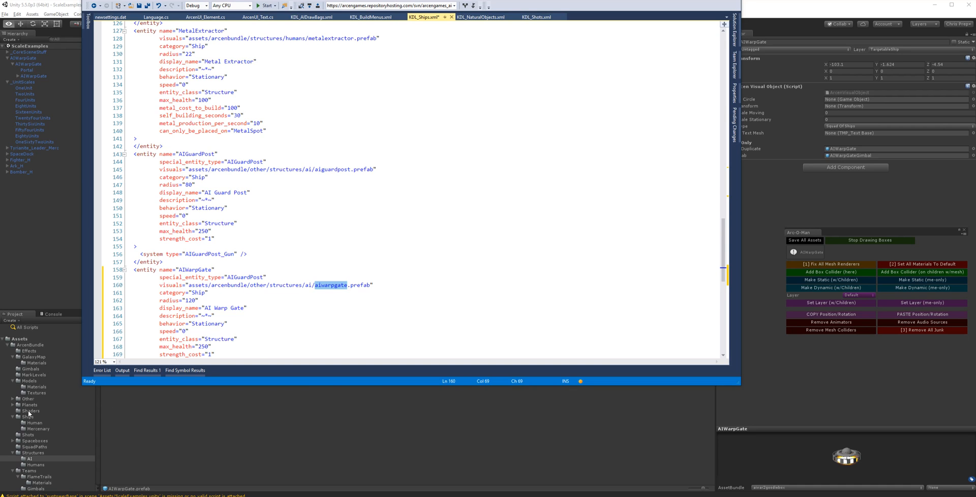
Remove the "other/" folder from the visuals paths of both the AIGuardPost and AIWarpGate entities
left_click(259, 172)
double_click(259, 172)
key("Delete")
key("Delete")
double_click(261, 278)
double_click(256, 285)
key("Delete")
key("Delete")
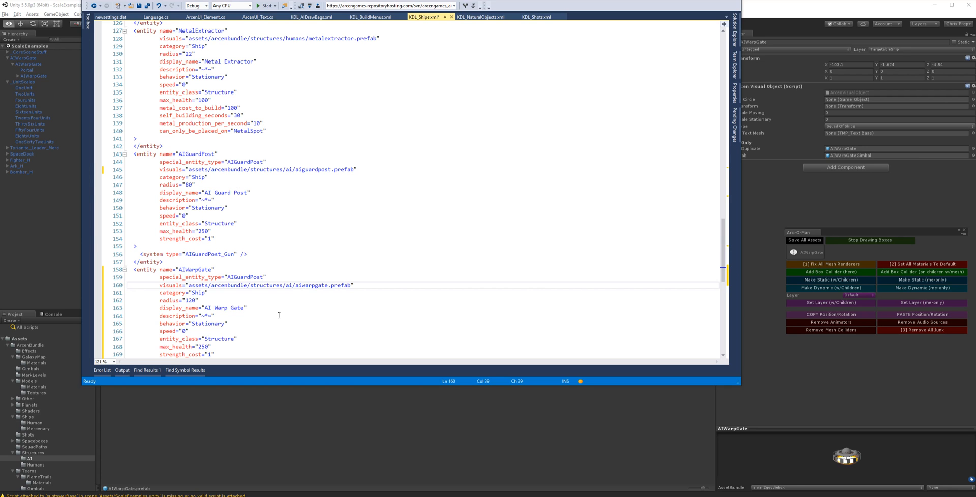
left_click(165, 447)
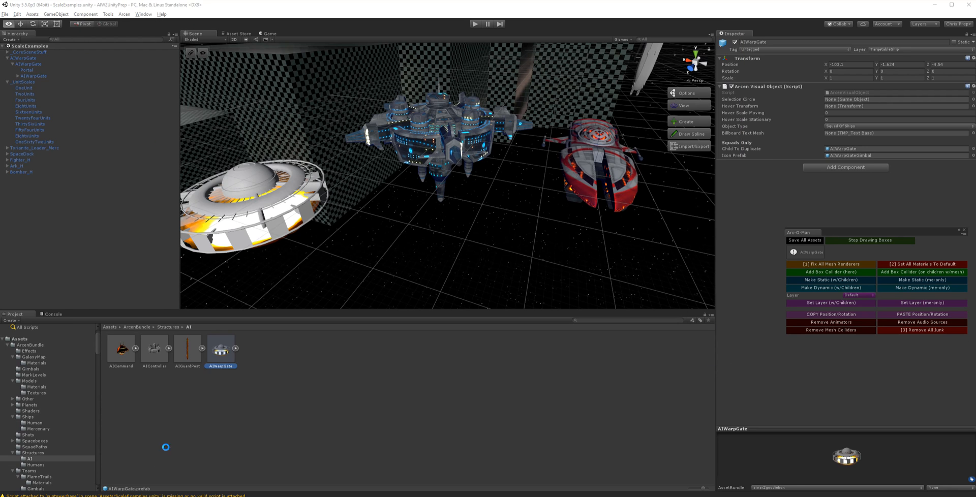
key("alt+Tab")
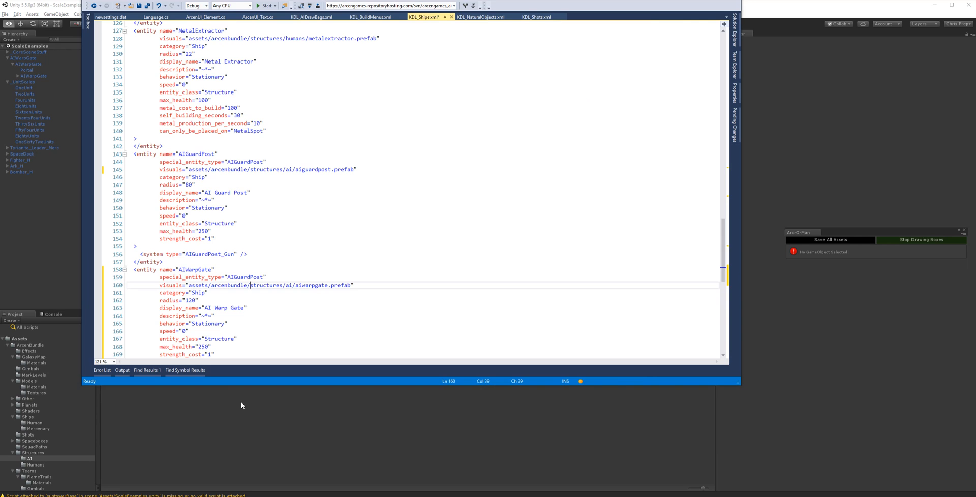
Save KDL_Ships.xml with the edited AIGuardPost and AIWarpGate visuals paths
left_click(279, 294)
scroll(279, 293, "down", 1)
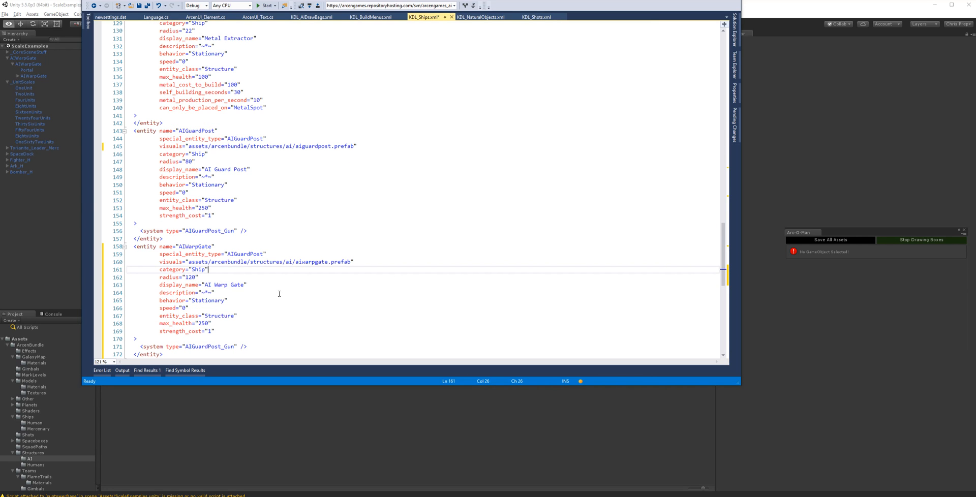
key("ctrl+s")
Switch to the ScaleExamples Unity project and inspect the AICommand and AIController prefabs in the AI structures folder
scroll(286, 297, "up", 11)
scroll(286, 296, "up", 20)
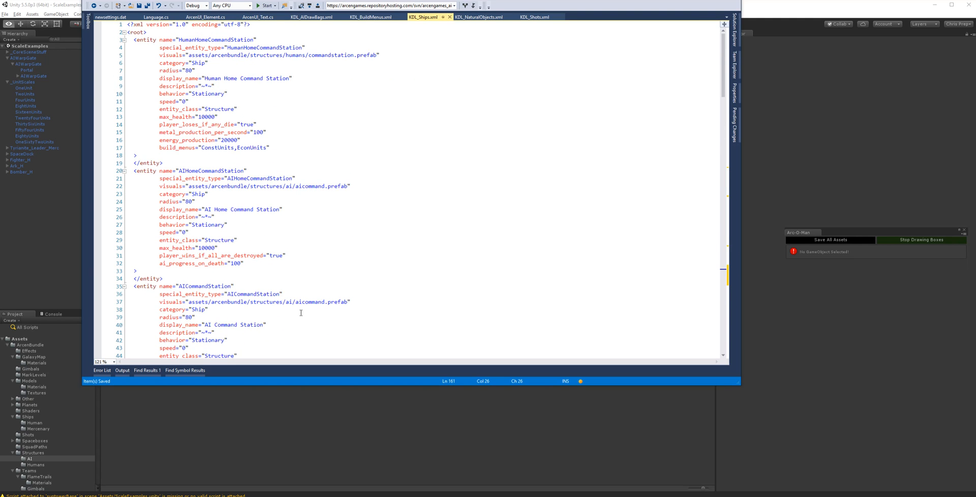
left_click(256, 438)
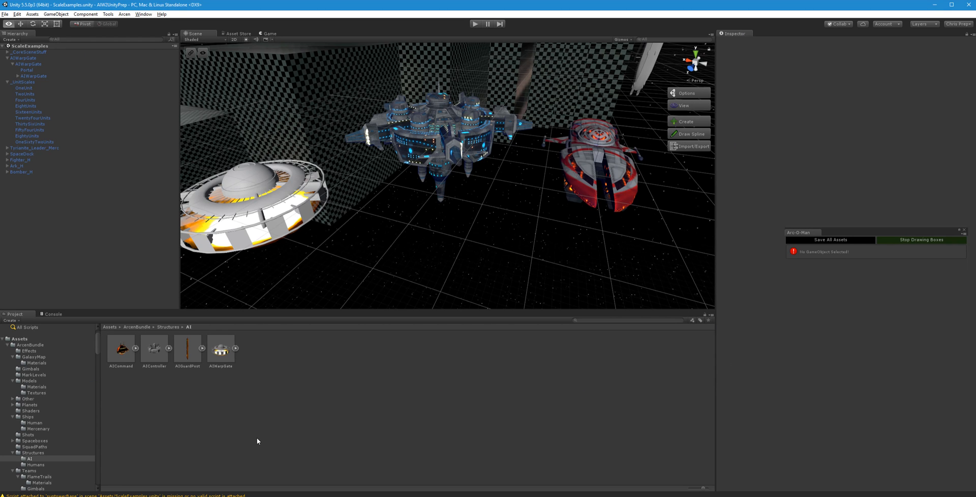
mouse_move(482, 222)
right_mouse_down()
mouse_move(394, 235)
mouse_move(420, 188)
mouse_move(543, 198)
mouse_move(560, 177)
mouse_move(645, 191)
mouse_move(627, 210)
mouse_move(464, 219)
right_mouse_up()
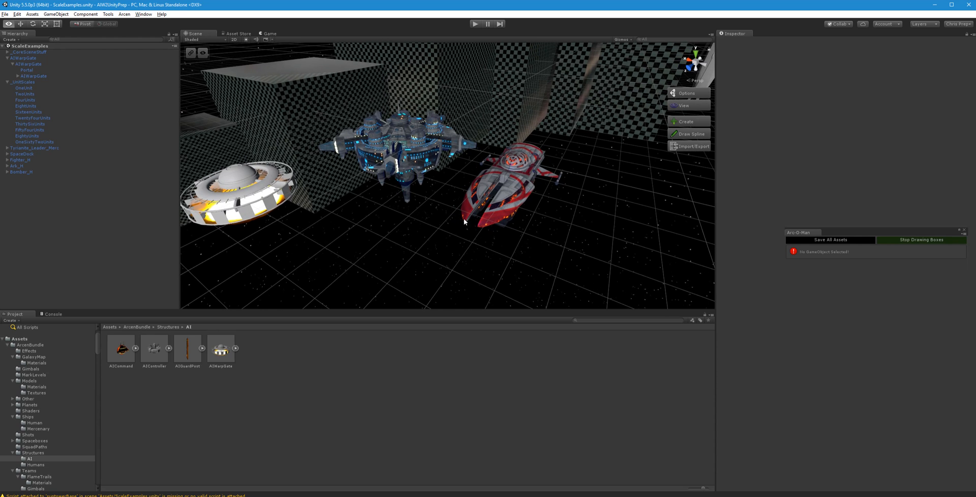
left_click(121, 350)
left_click(160, 358)
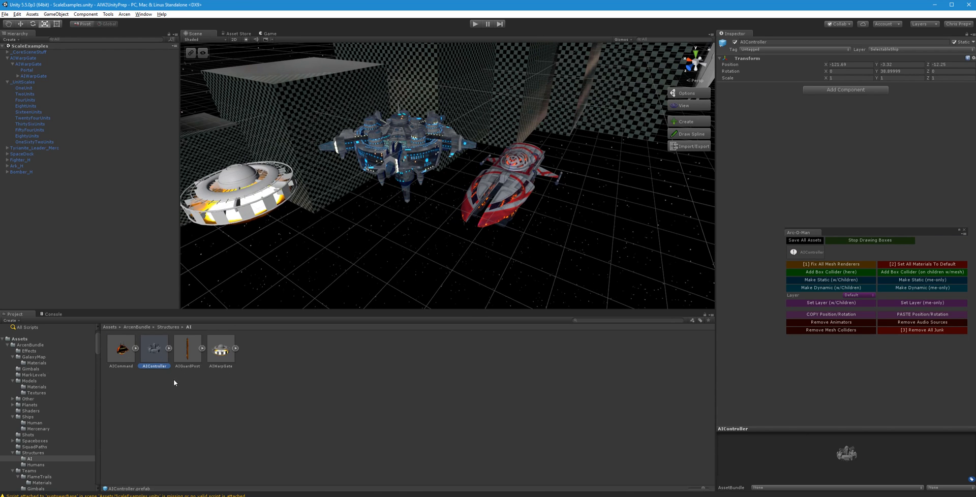
left_click(134, 364)
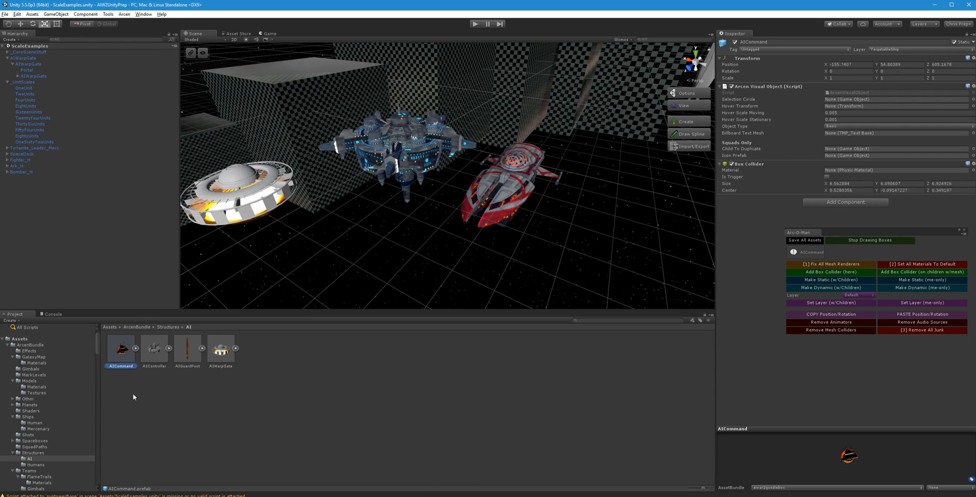
left_click(134, 398)
Back in KDL_Ships.xml, examine the names, special entity types and visuals paths of the AIHomeCommandStation and AICommandStation entities
key("alt+Tab")
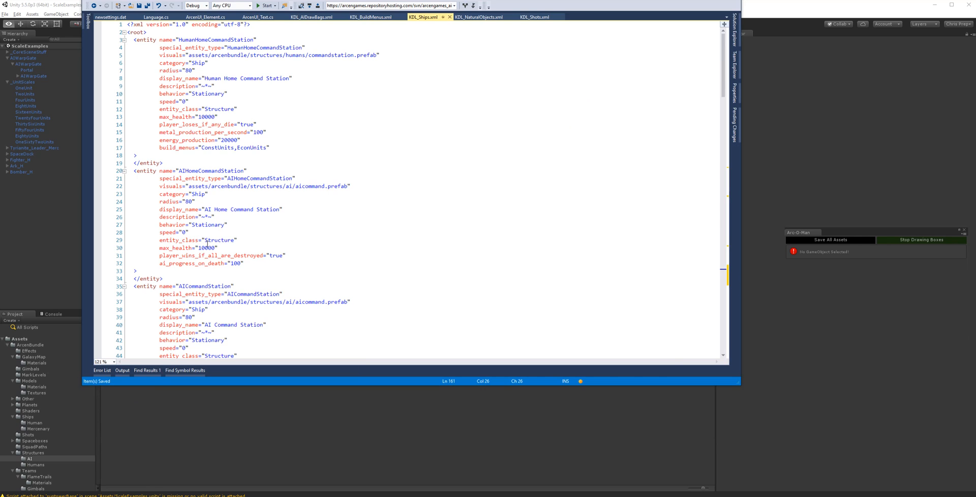
double_click(204, 170)
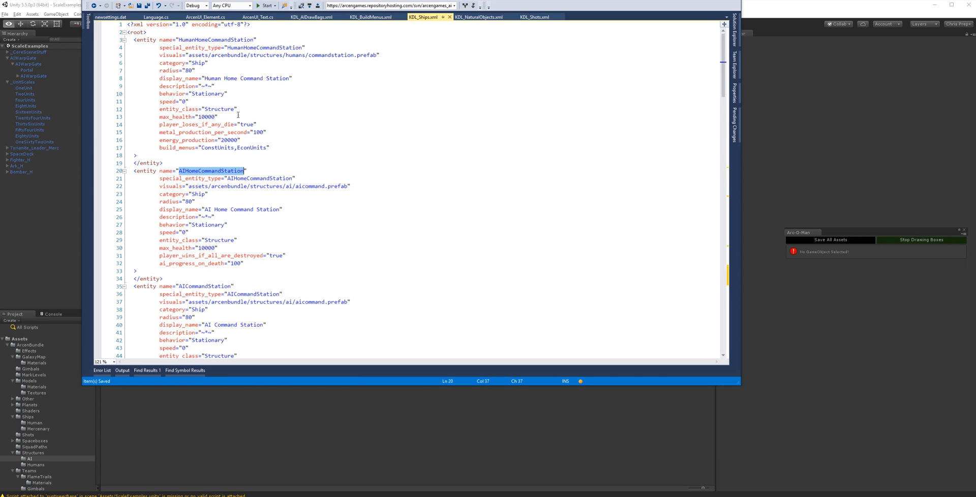
scroll(276, 250, "down", 4)
double_click(212, 194)
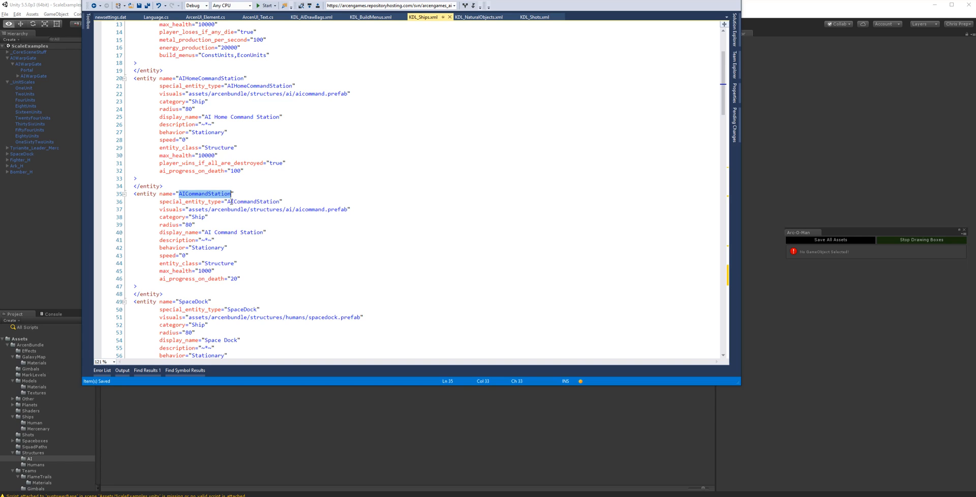
double_click(241, 202)
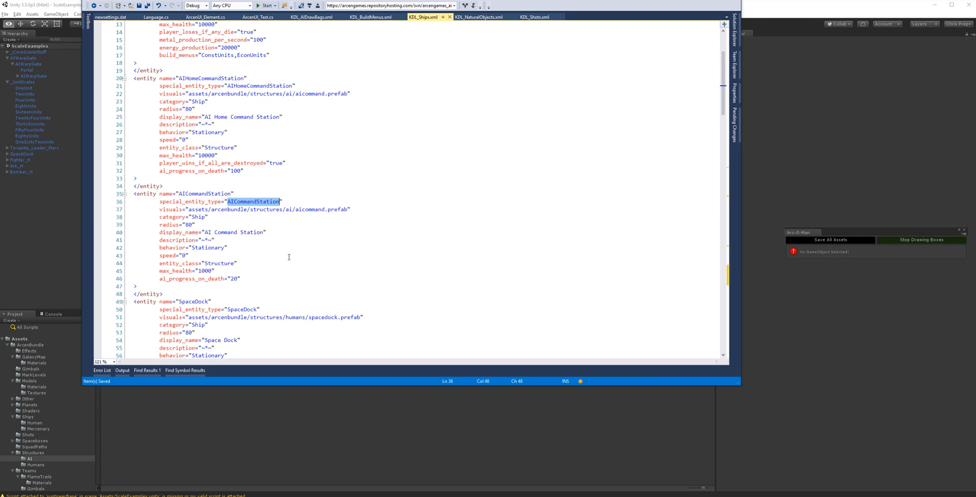
double_click(311, 209)
left_click(174, 390)
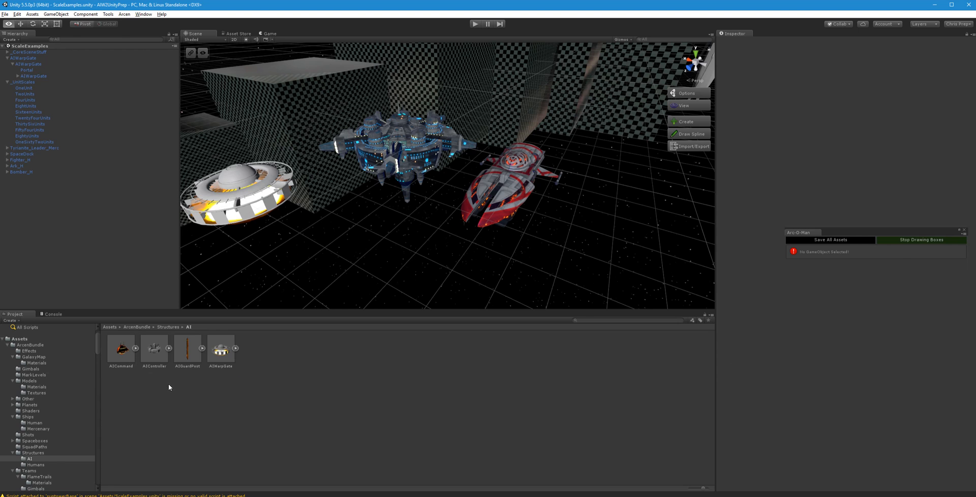
key("alt+Tab")
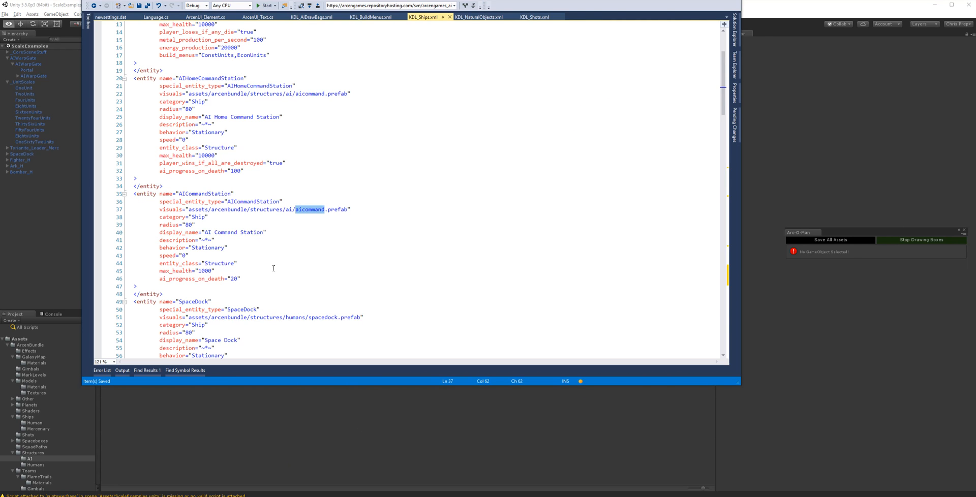
left_click(336, 338)
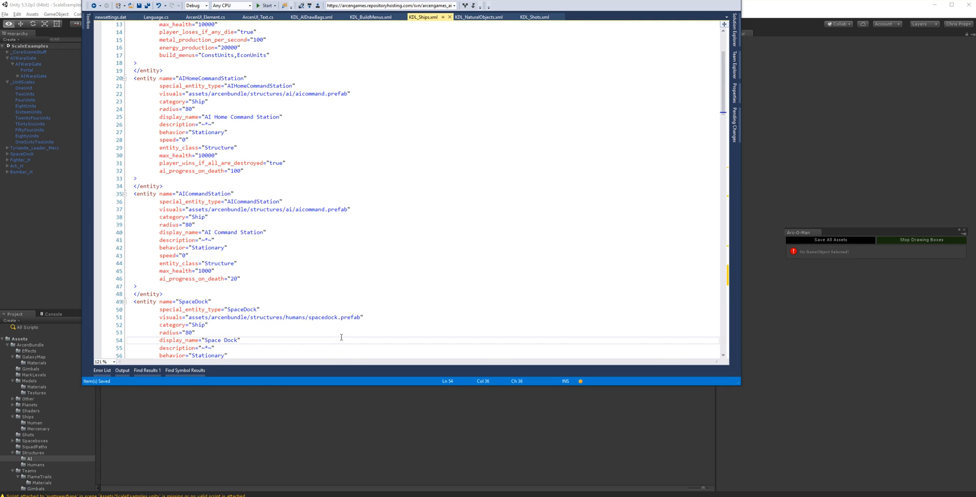
Copy the special_entity_type="TestShip" line of the LightCapitalShip_Mark1 entity and delete it from that entity
scroll(341, 341, "down", 20)
scroll(349, 349, "down", 11)
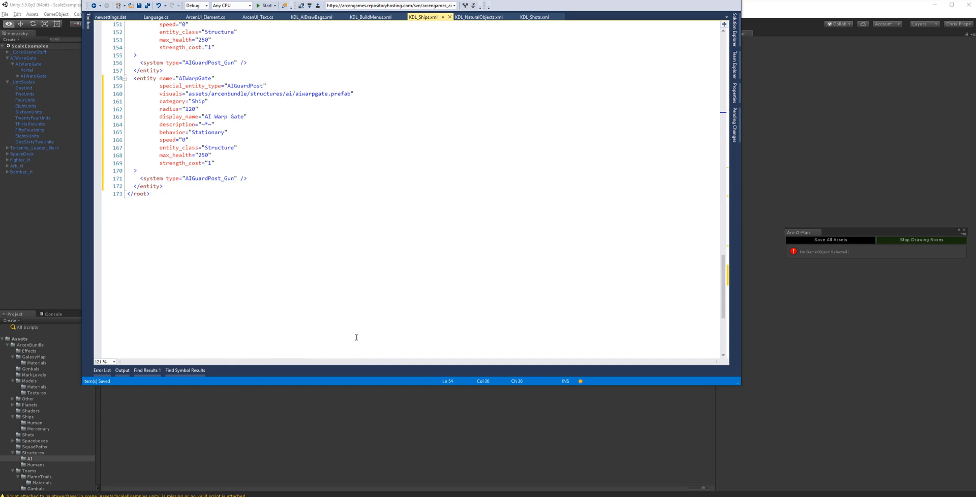
scroll(355, 335, "up", 6)
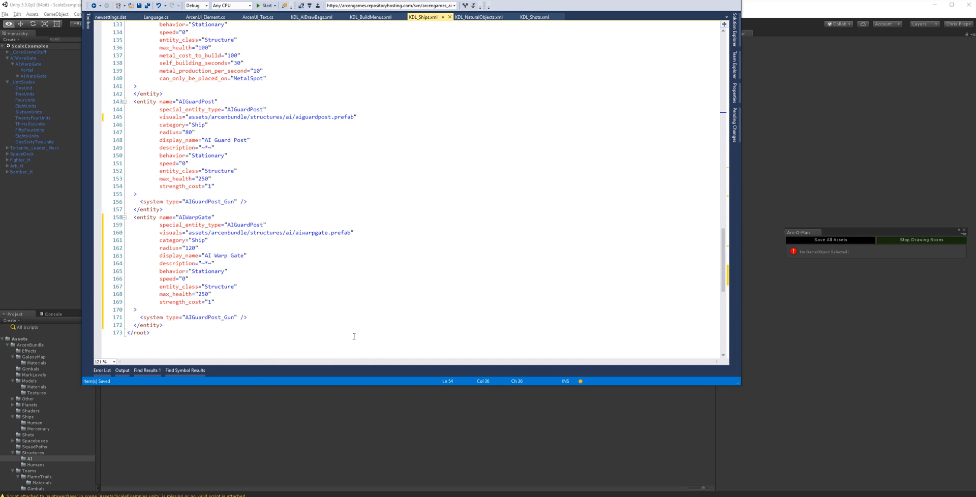
left_click(263, 312)
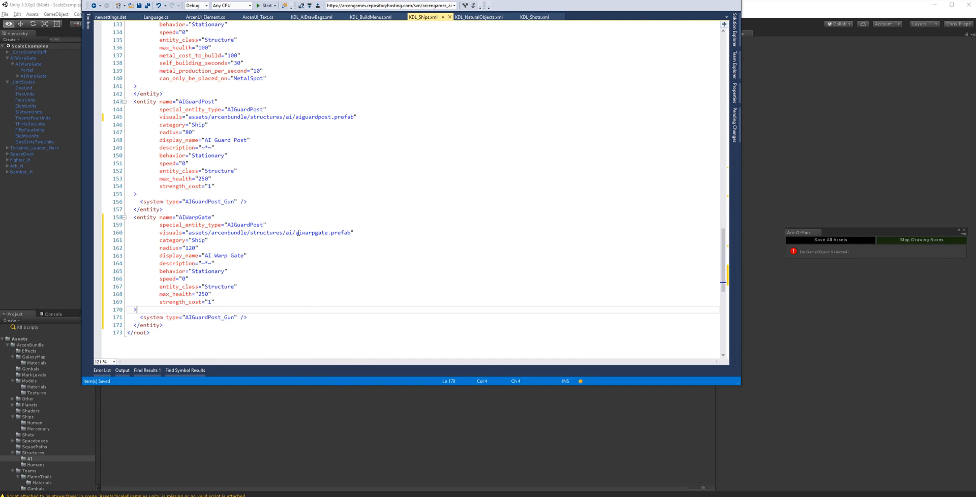
scroll(300, 234, "up", 16)
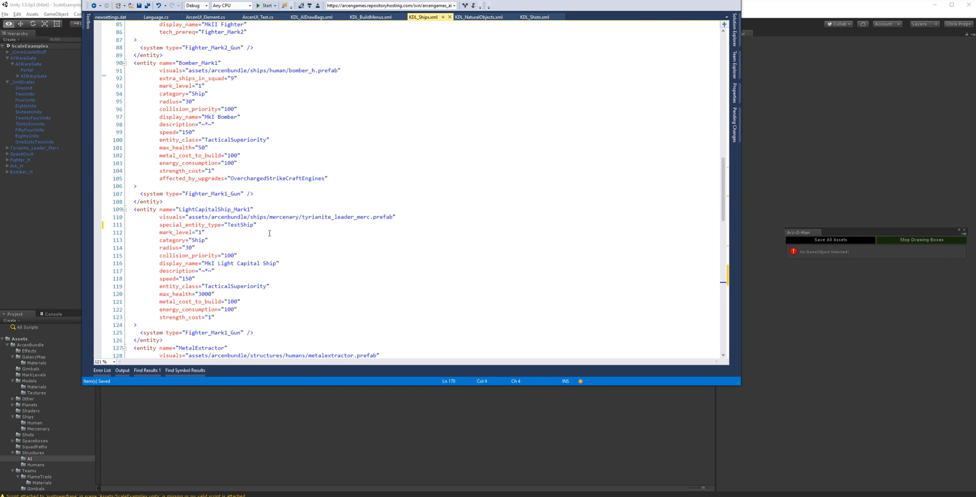
double_click(254, 226)
left_click(405, 217)
key("shift+Down")
key("ctrl+c")
key("Delete")
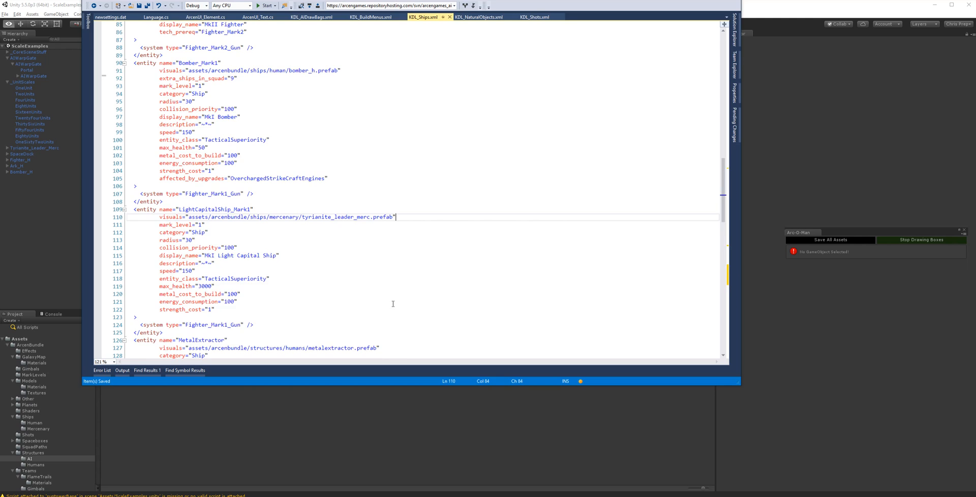
Replace the AIWarpGate entity's special_entity_type line with the copied special_entity_type="TestShip" line
scroll(391, 288, "down", 16)
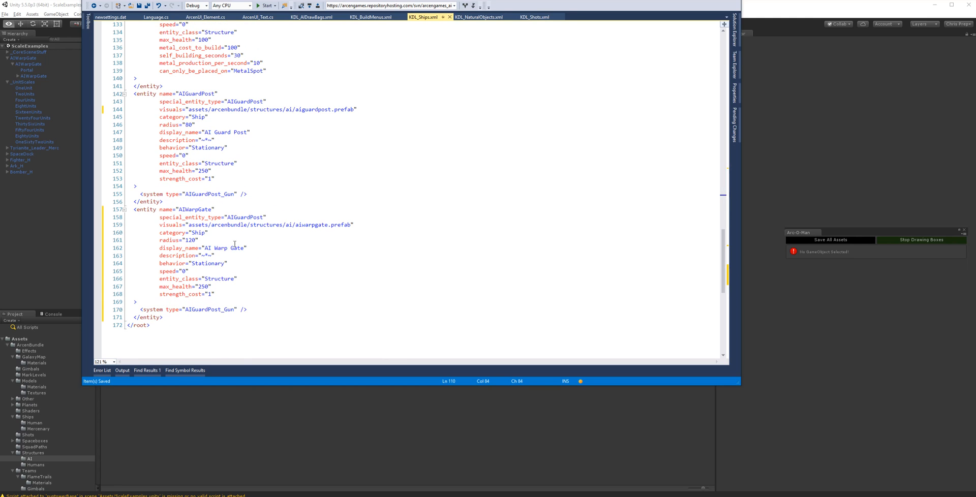
triple_click(271, 217)
key("ctrl+v")
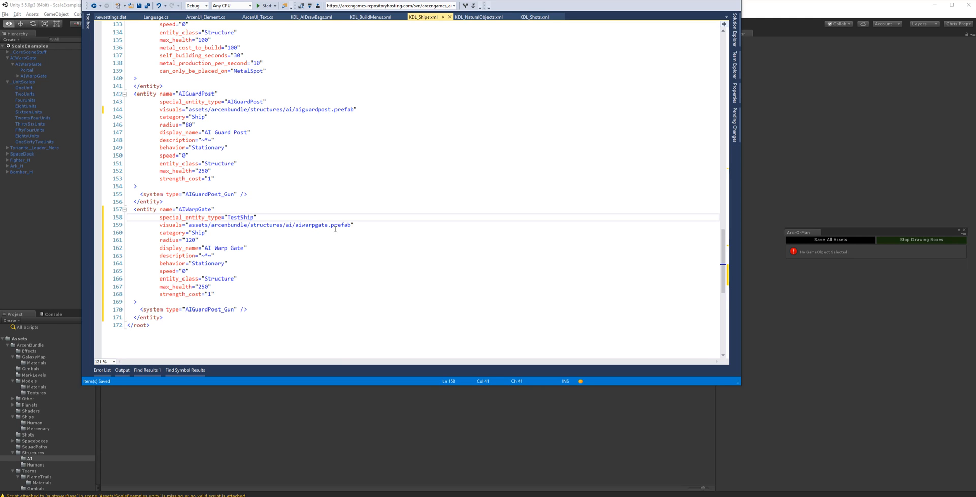
Switch to the ScaleExamples Unity project, open its latest missing-script warning and clear the console
left_click(331, 438)
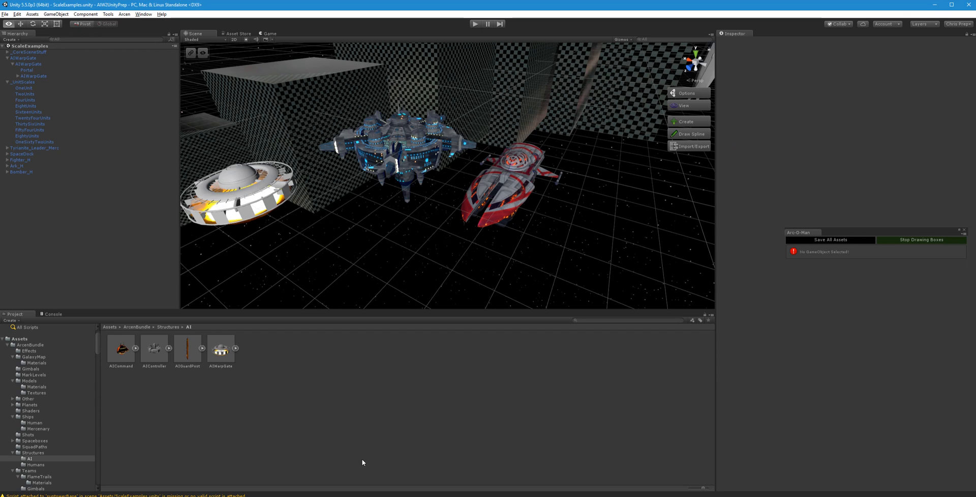
left_click(142, 495)
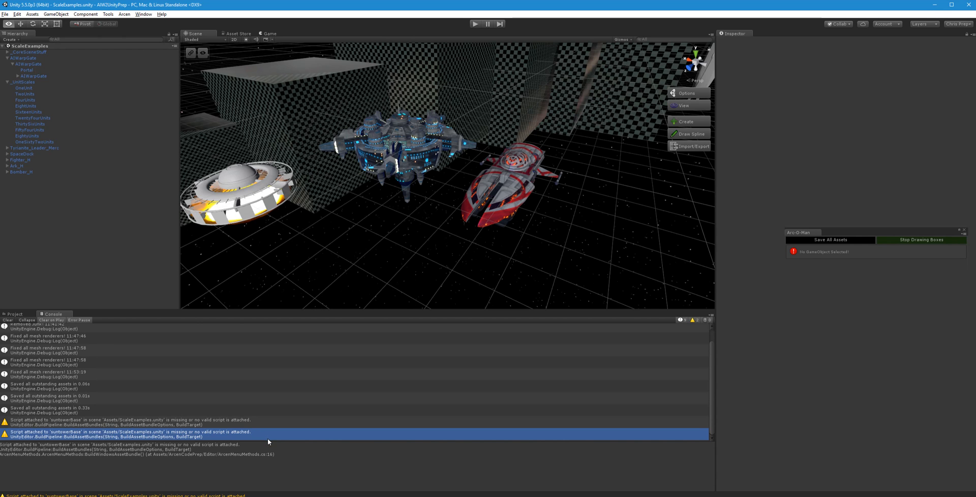
left_click(7, 320)
Switch to the AIW2Unity project, run the ActualGame scene and start a new game
key("alt+Tab")
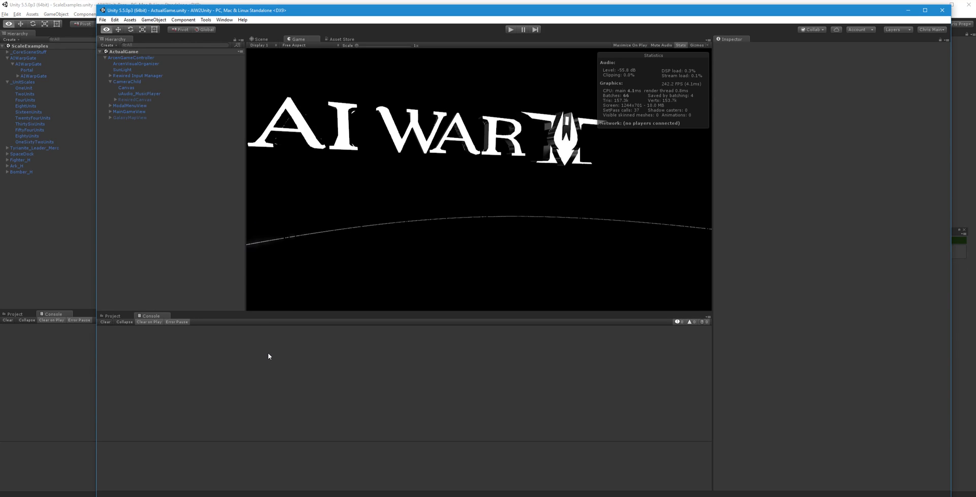
left_click(511, 30)
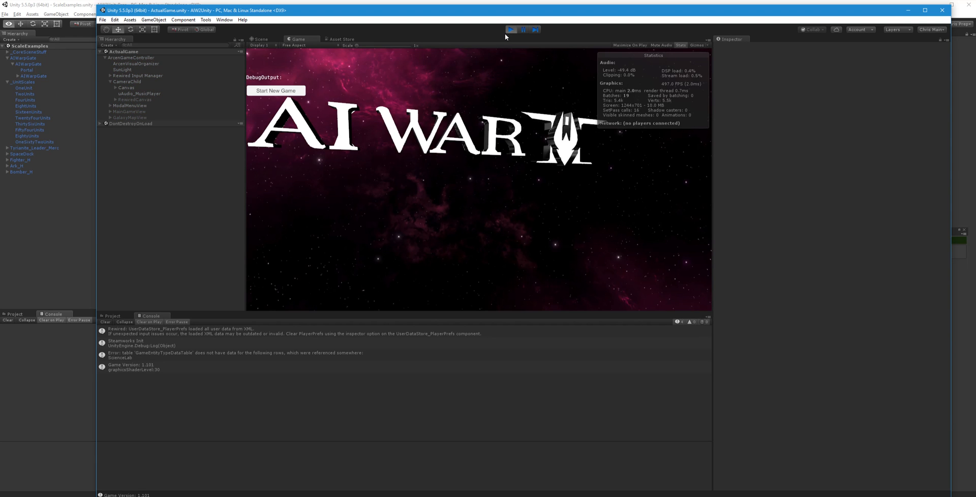
left_click(289, 92)
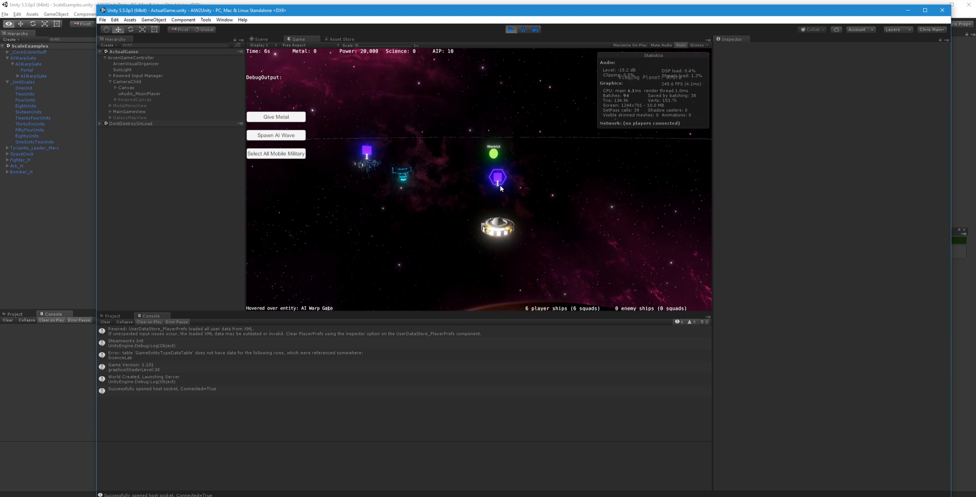
Examine the AI Warp Gate and its icon in the running game at several zoom levels and viewing angles
scroll(502, 191, "down", 5)
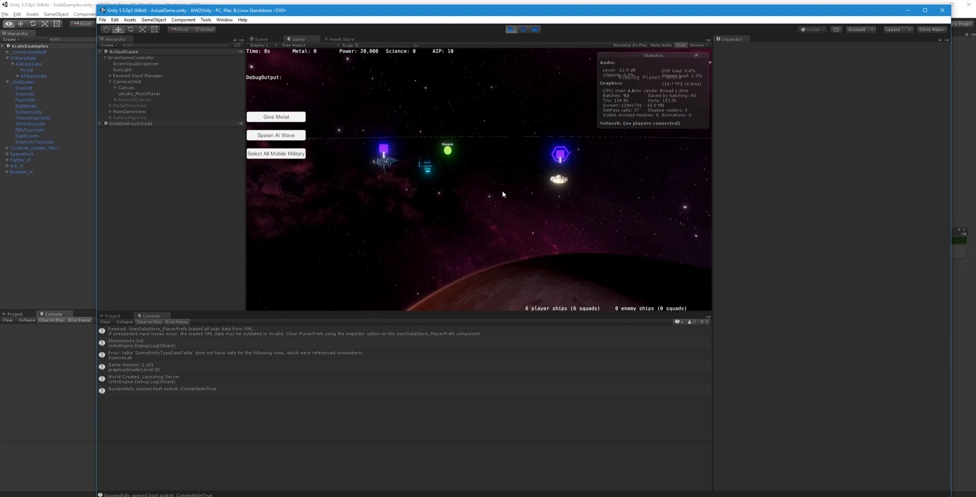
scroll(502, 191, "down", 5)
scroll(502, 192, "up", 5)
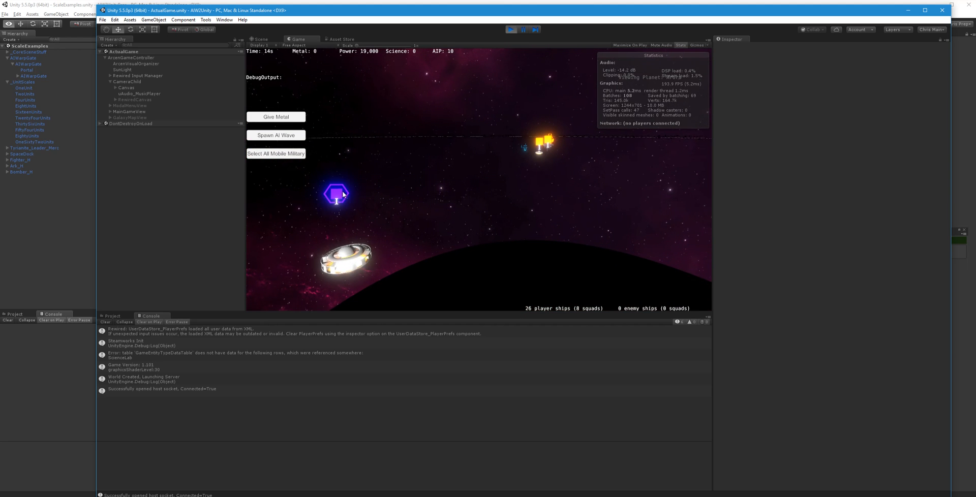
scroll(361, 204, "down", 5)
left_click(372, 191)
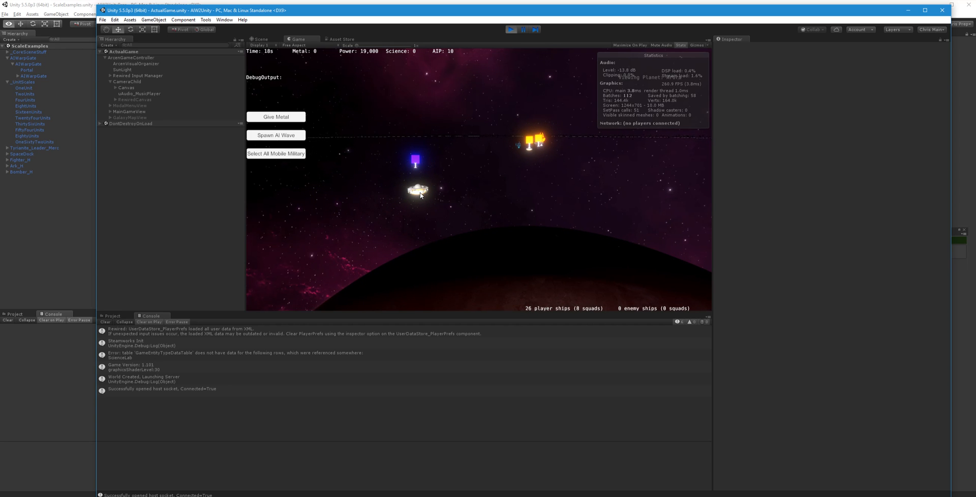
left_click(417, 162)
scroll(418, 228, "up", 3)
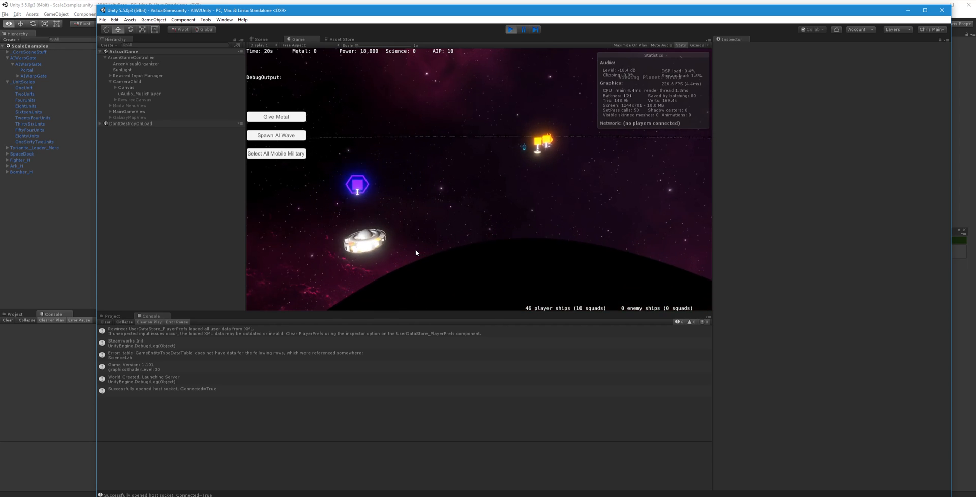
scroll(508, 278, "down", 3)
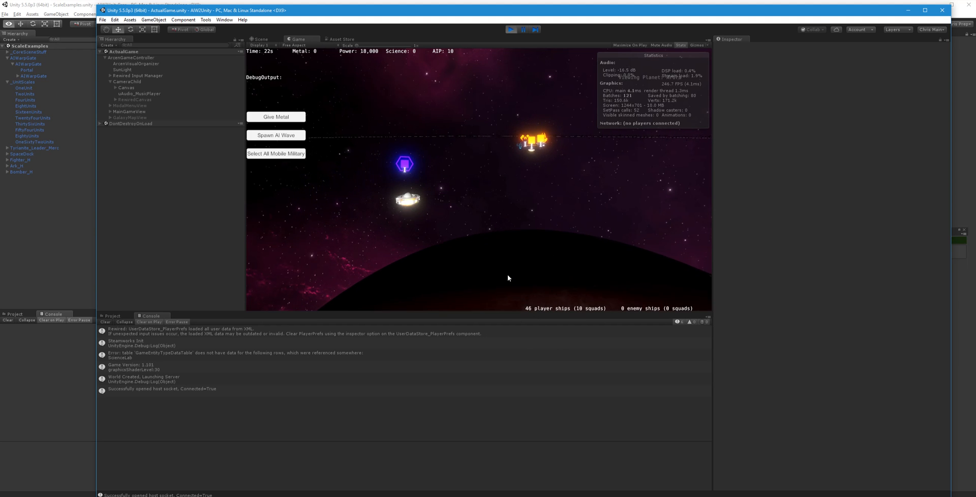
left_click(472, 207)
scroll(425, 258, "up", 4)
scroll(471, 294, "down", 2)
scroll(433, 262, "down", 3)
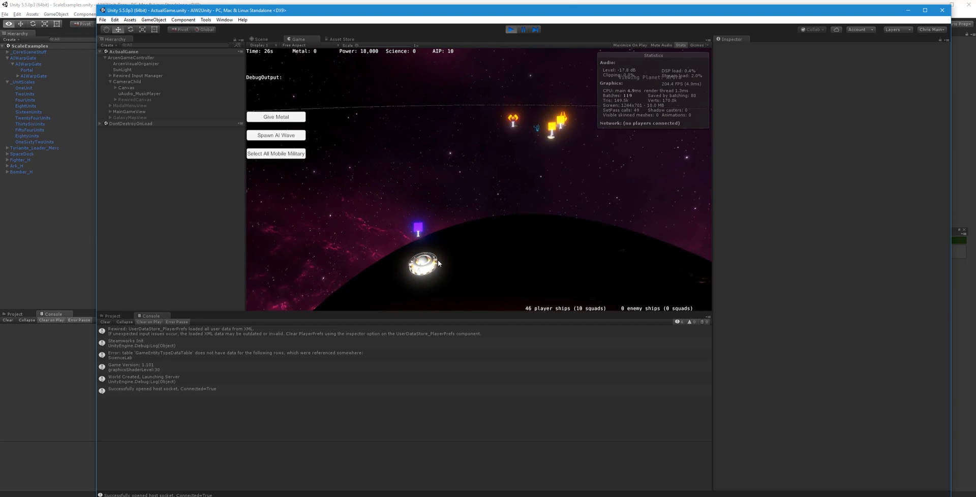
scroll(457, 262, "up", 2)
mouse_move(477, 264)
middle_mouse_down()
mouse_move(638, 309)
mouse_move(524, 277)
middle_mouse_up()
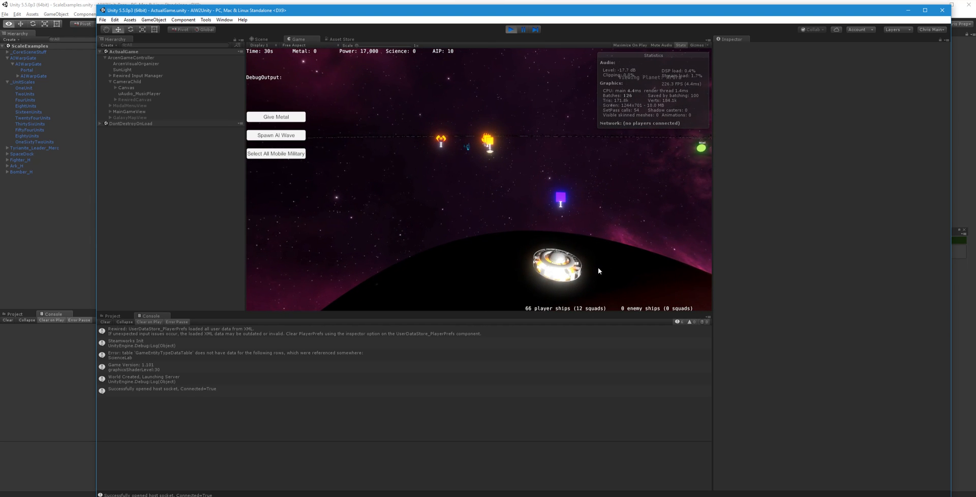
middle_click_drag(601, 273, 602, 274)
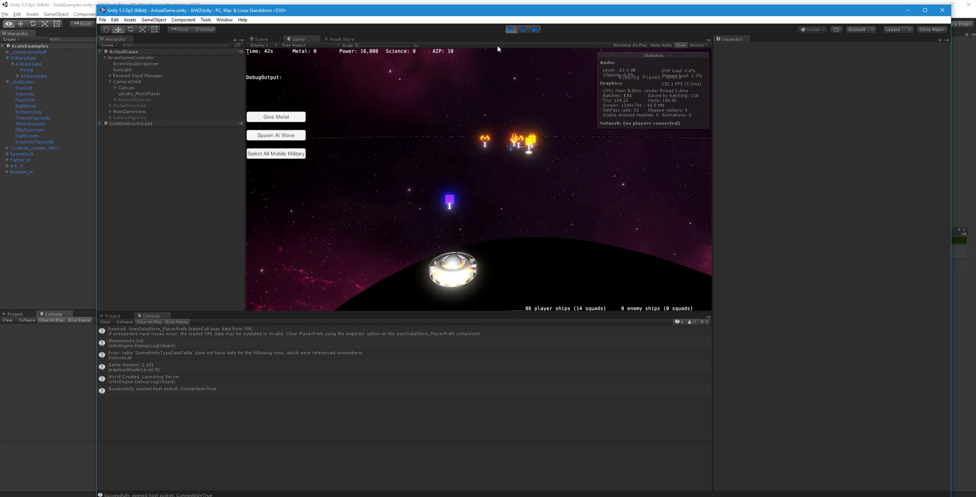
Stop the running game and show the details of the first Decode Error in the console
left_click(511, 29)
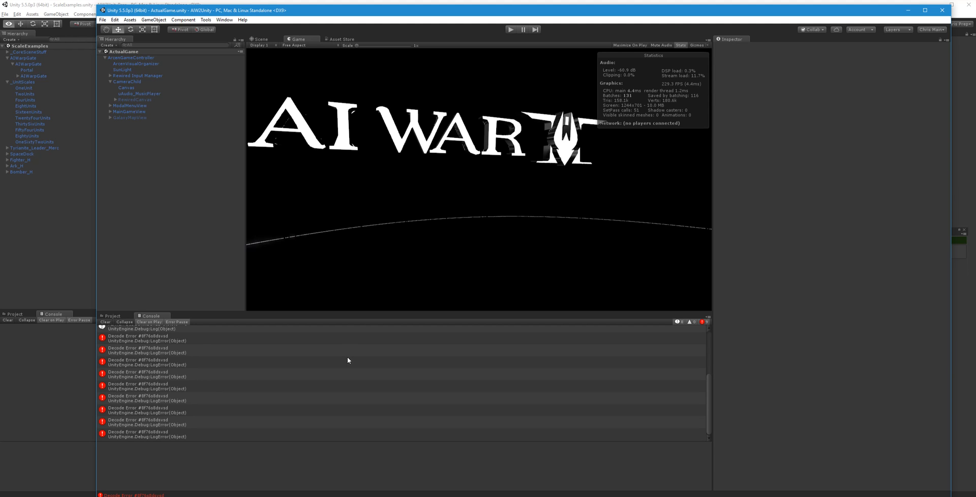
left_click(208, 338)
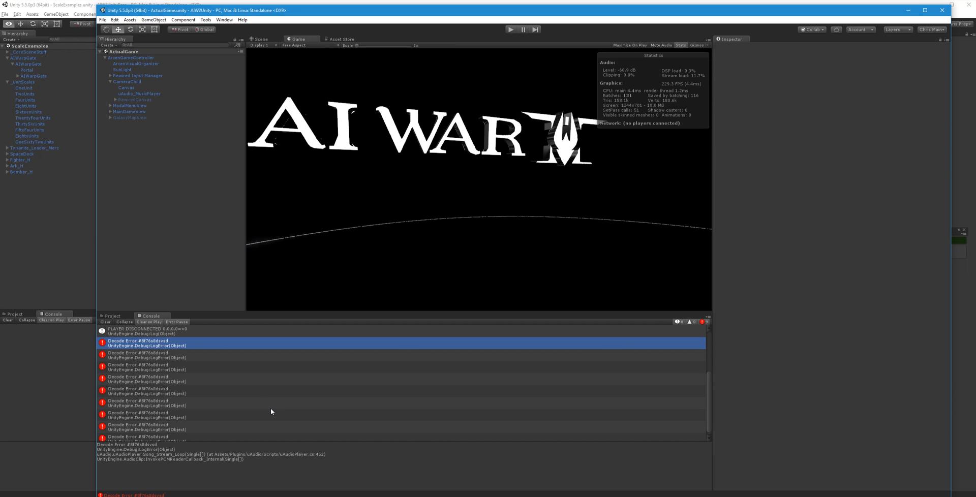
Look through the Decode Error entries in the console and clear the console
scroll(271, 409, "down", 1)
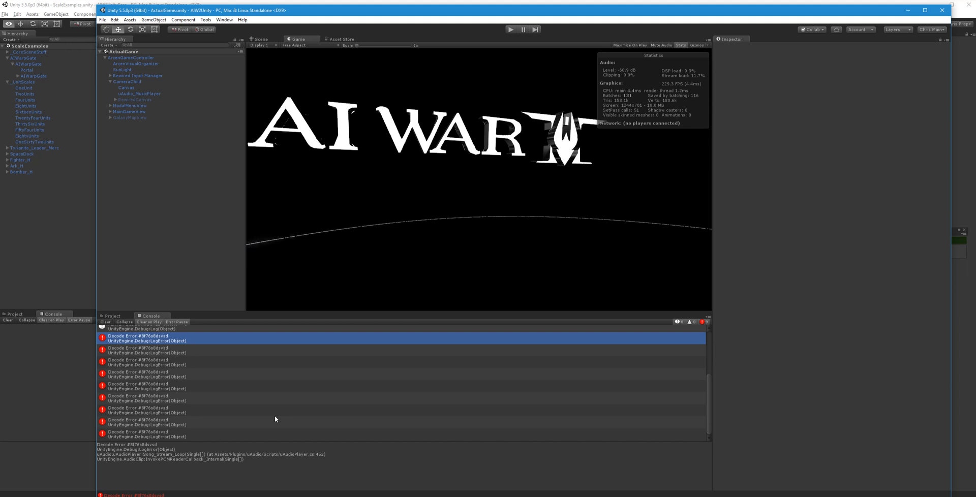
scroll(274, 419, "up", 5)
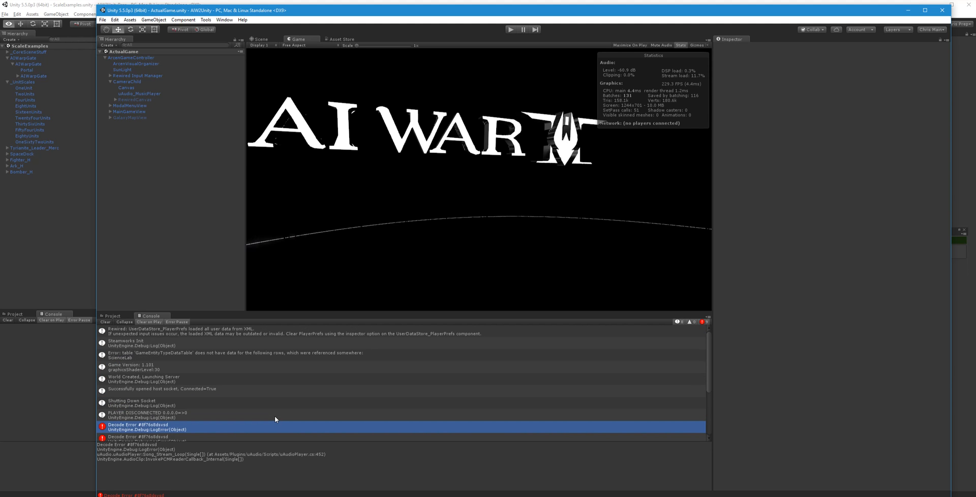
scroll(275, 424, "down", 5)
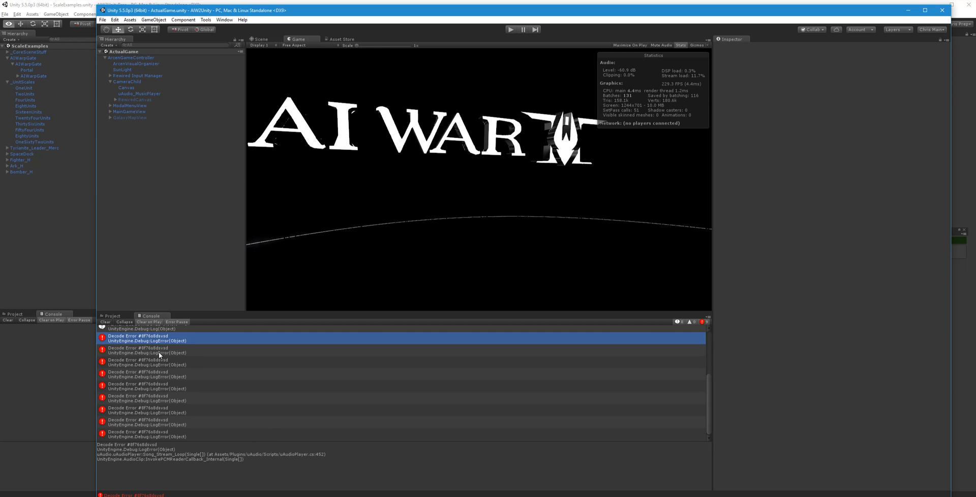
left_click(109, 322)
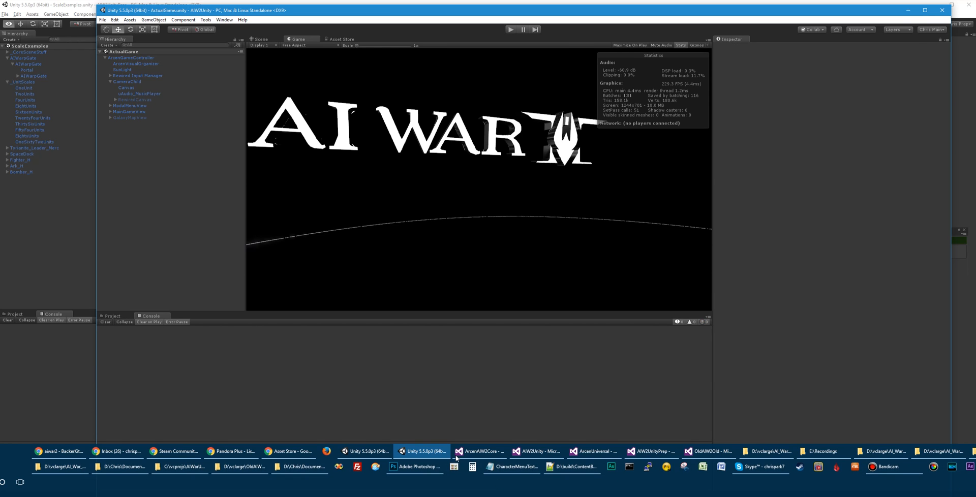
In the ScaleExamples project, set the AIWarpGate and its children to the SelectableShip layer and build the Windows asset bundle
left_click(375, 452)
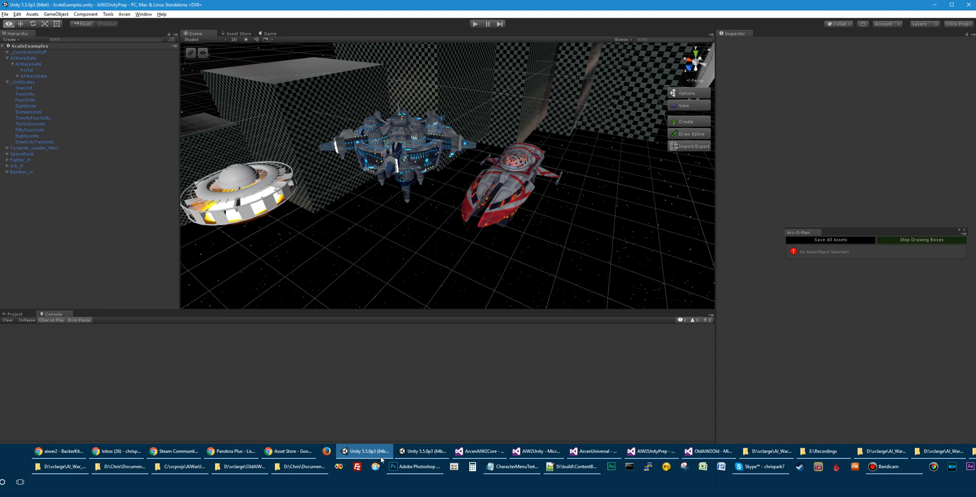
left_click(257, 191)
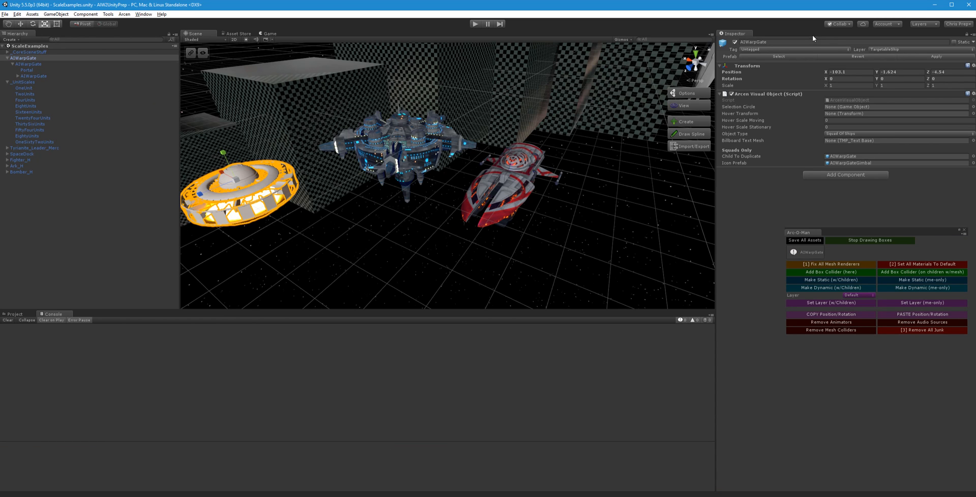
left_click(917, 50)
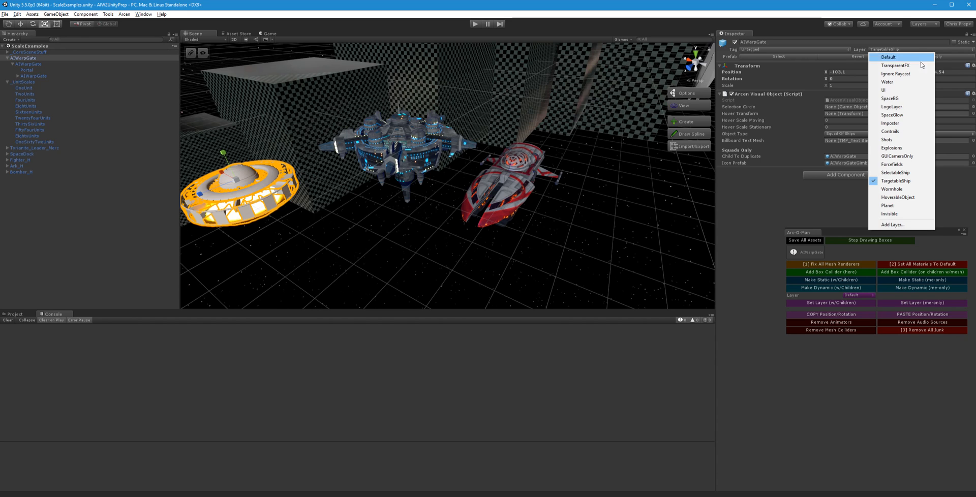
left_click(895, 173)
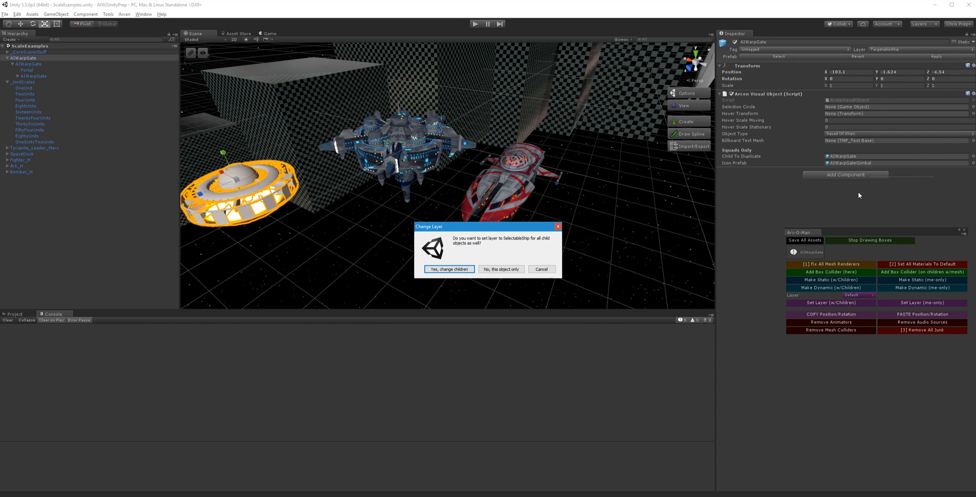
left_click(446, 270)
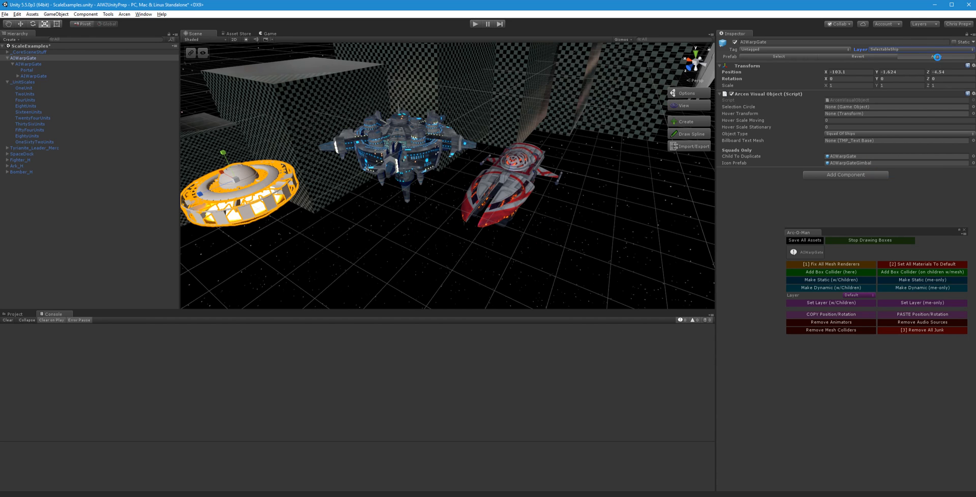
left_click(126, 15)
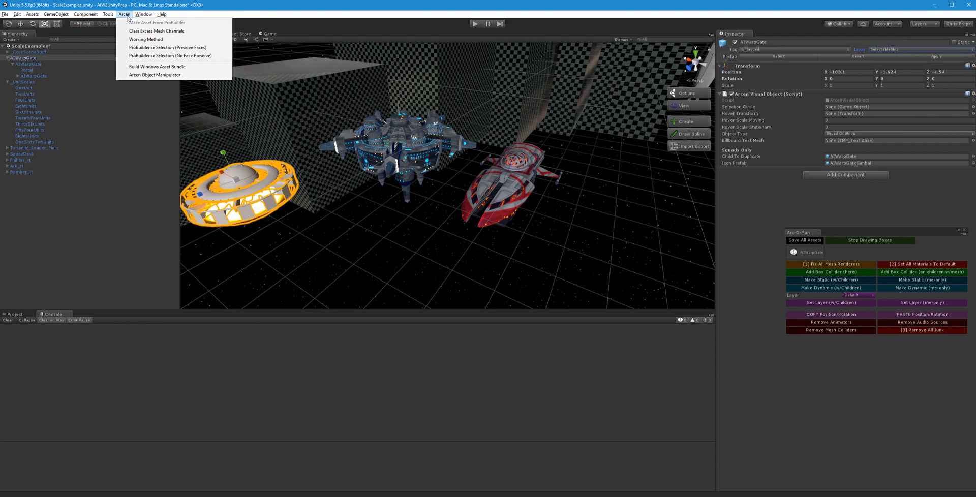
left_click(179, 69)
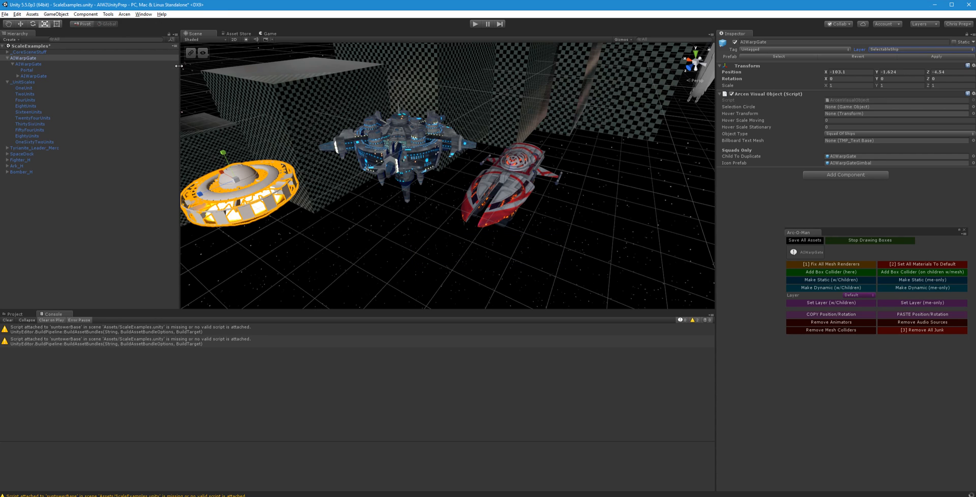
Return to the AIW2Unity project, run the ActualGame scene and start a new game
key("alt+Tab")
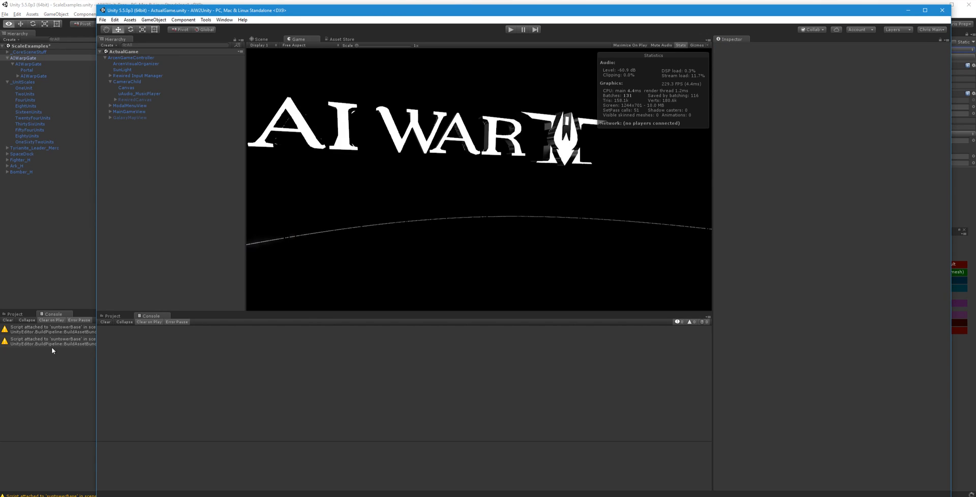
left_click(512, 29)
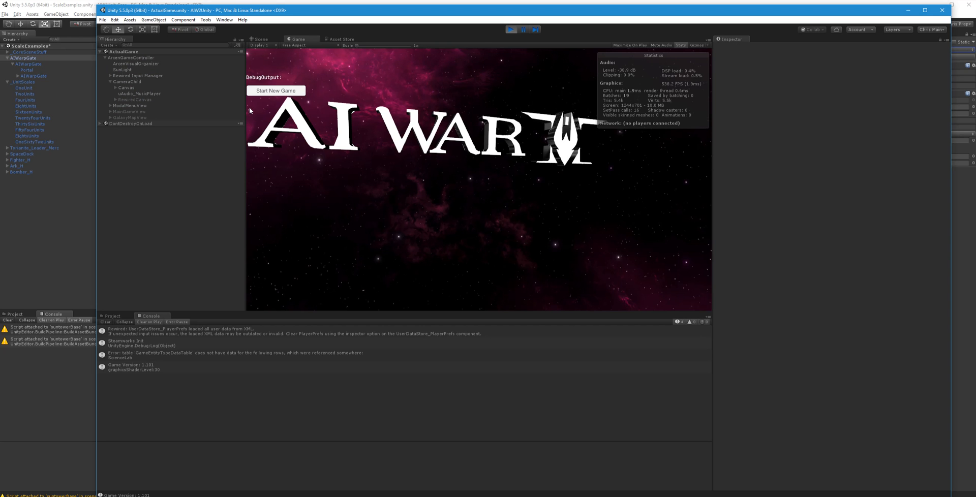
left_click(268, 90)
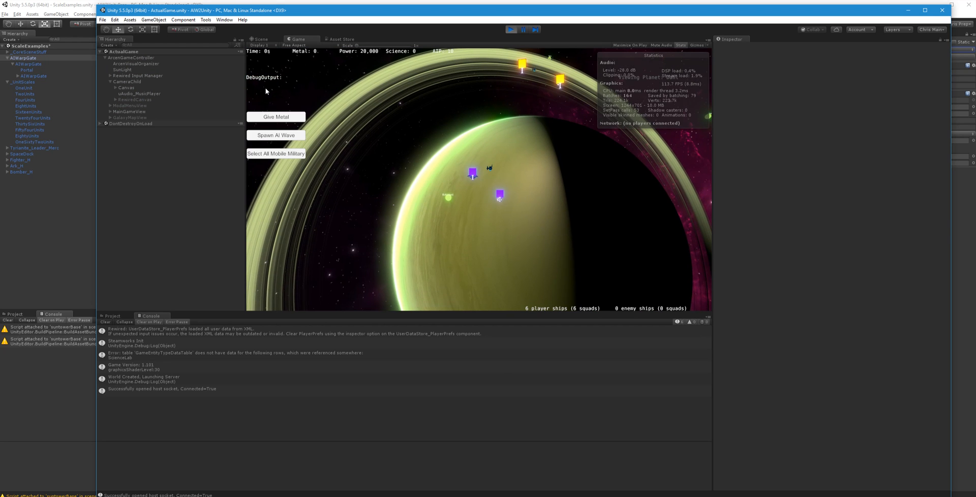
Bring the AI Warp Gate closer in the running game and check how its model and icon respond to the pointer
scroll(433, 225, "up", 5)
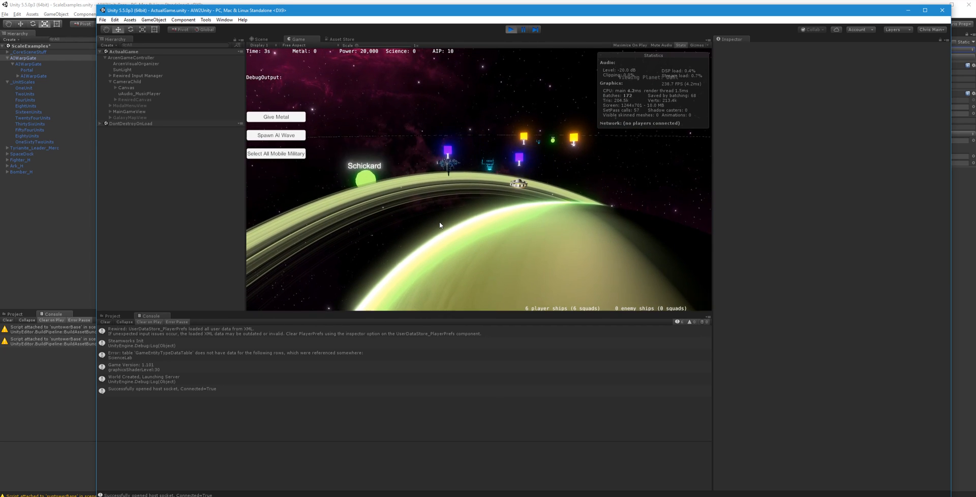
key("w")
key("d")
key("a")
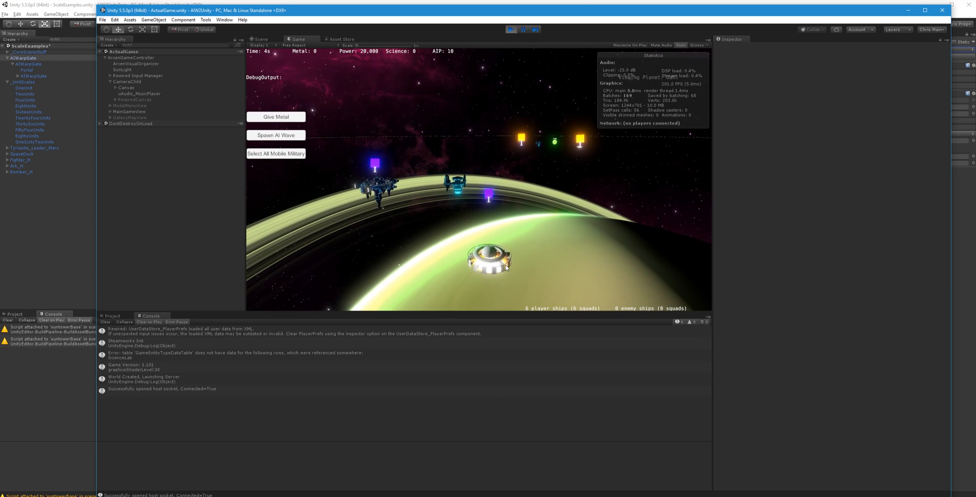
key("s")
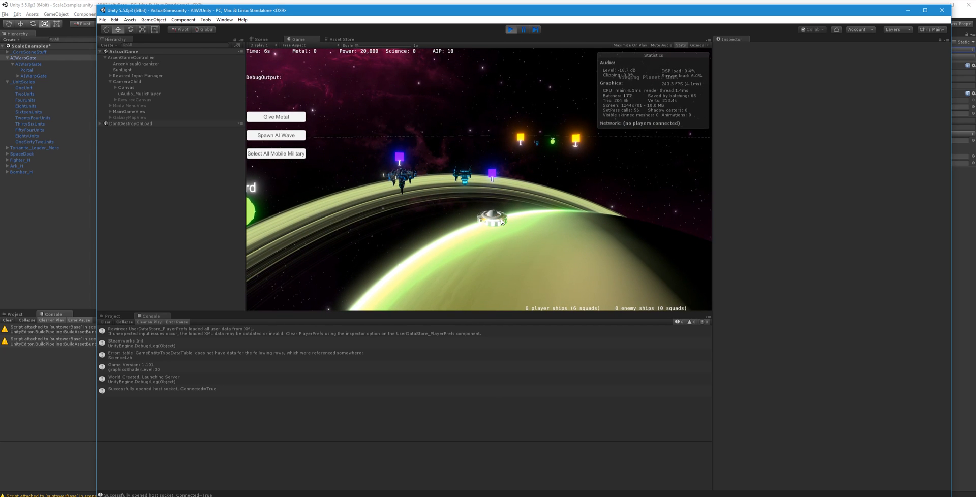
middle_click_drag(496, 219, 492, 218)
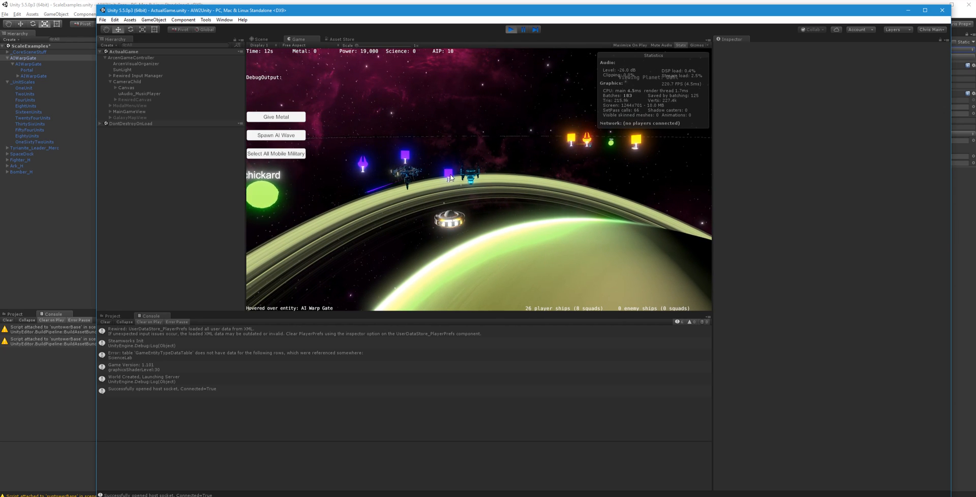
scroll(451, 213, "up", 4)
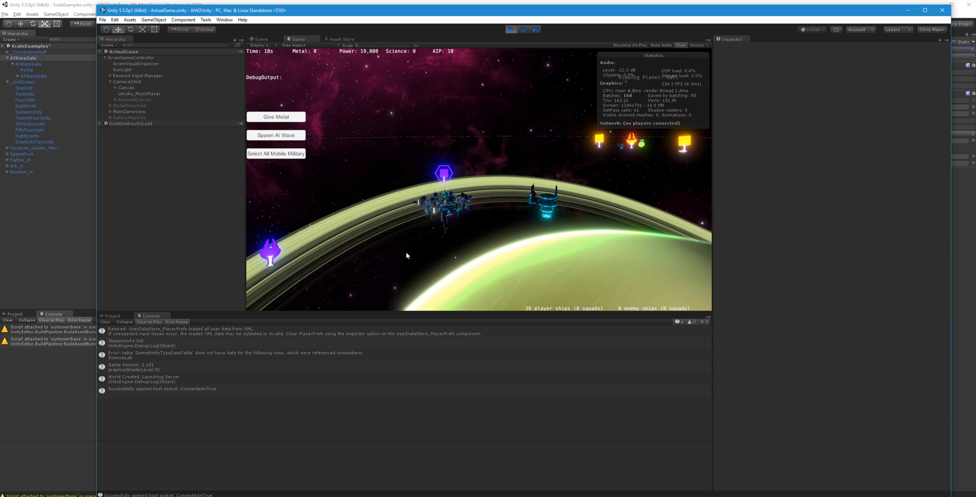
Test selecting the structures near the planet individually and with a selection box around the AI Warp Gate and neighbouring units
left_click(435, 206)
left_click(514, 211)
middle_click_drag(514, 210, 587, 255)
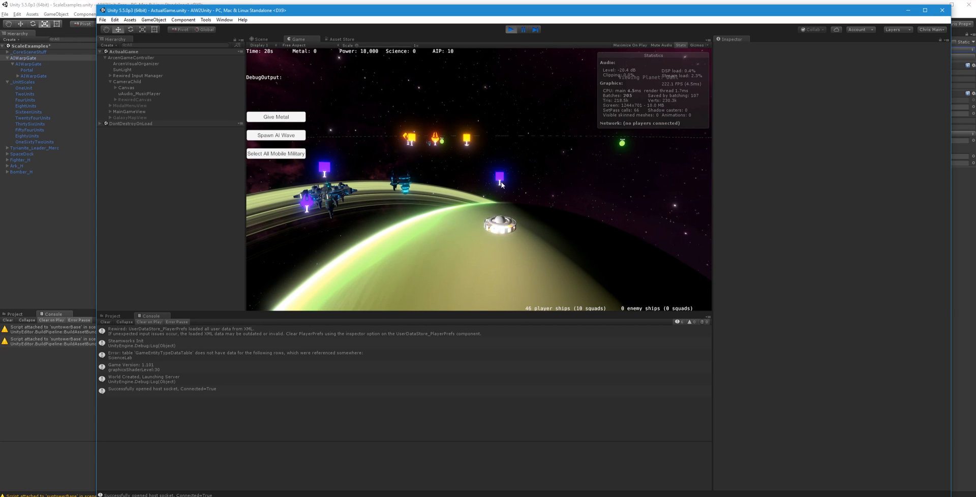
left_click_drag(429, 128, 589, 296)
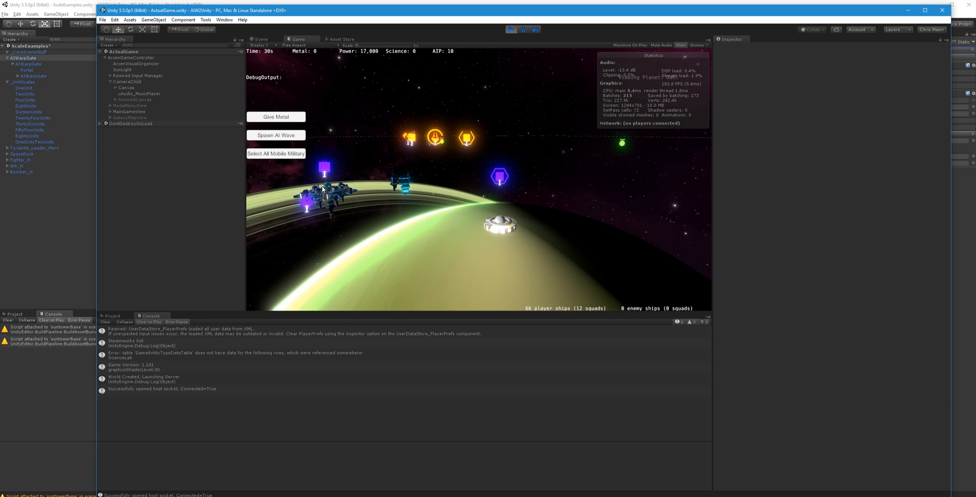
key("a")
left_click(547, 213)
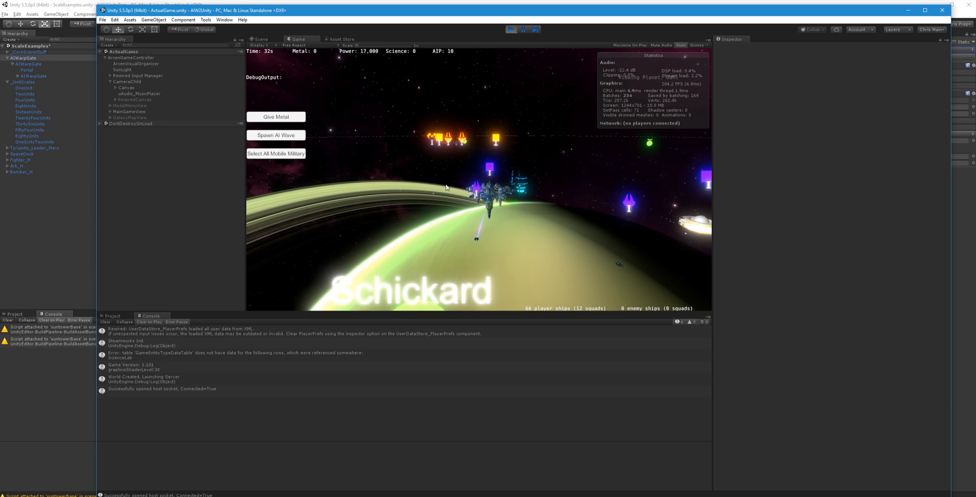
Stop the running game, switch to Visual Studio and accept reloading all externally changed files, including newsettings.dat
left_click(510, 33)
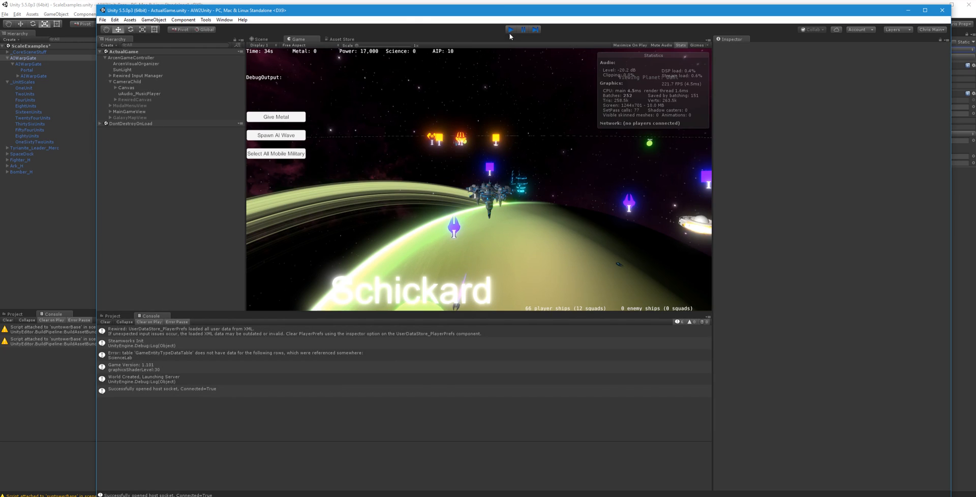
key("alt+Tab")
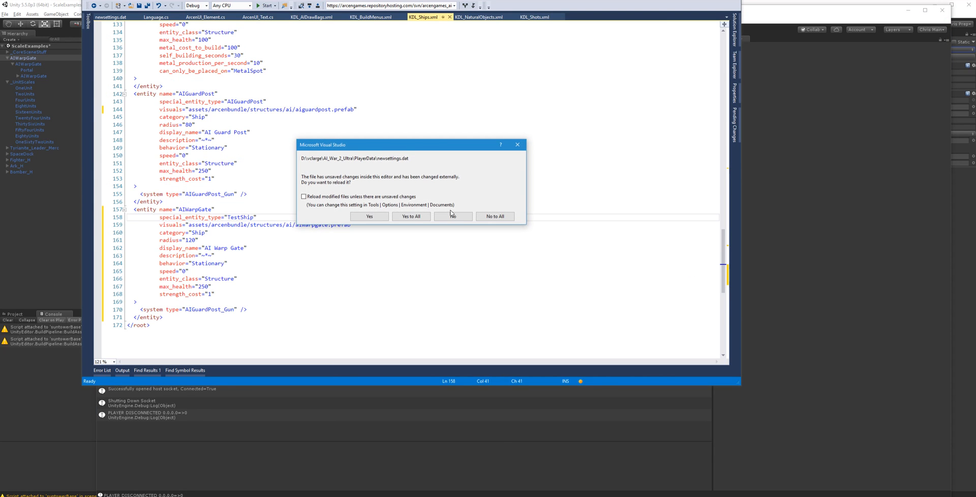
left_click(411, 216)
Switch to the ScaleExamples project and compare the component setup of the red leader ship, the AIWarpGate and Bomber_H
key("alt+Tab")
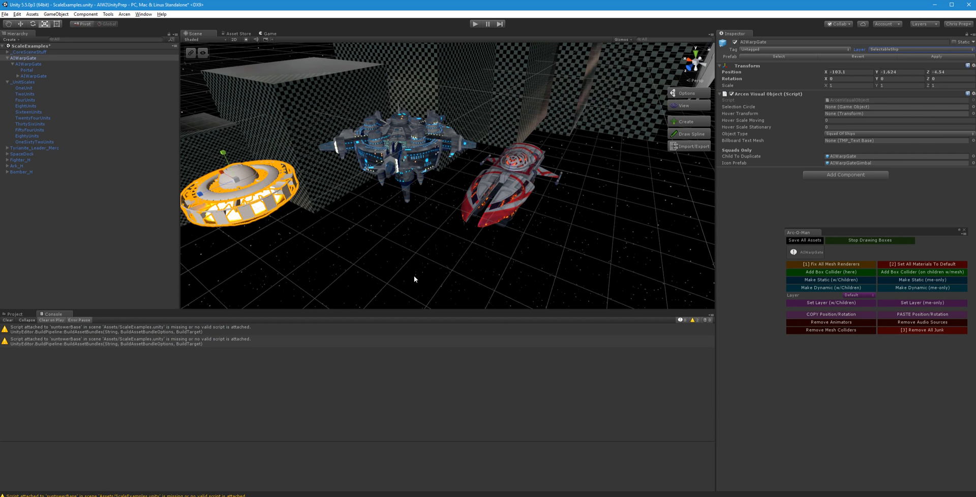
right_click_drag(474, 241, 463, 194)
key("w")
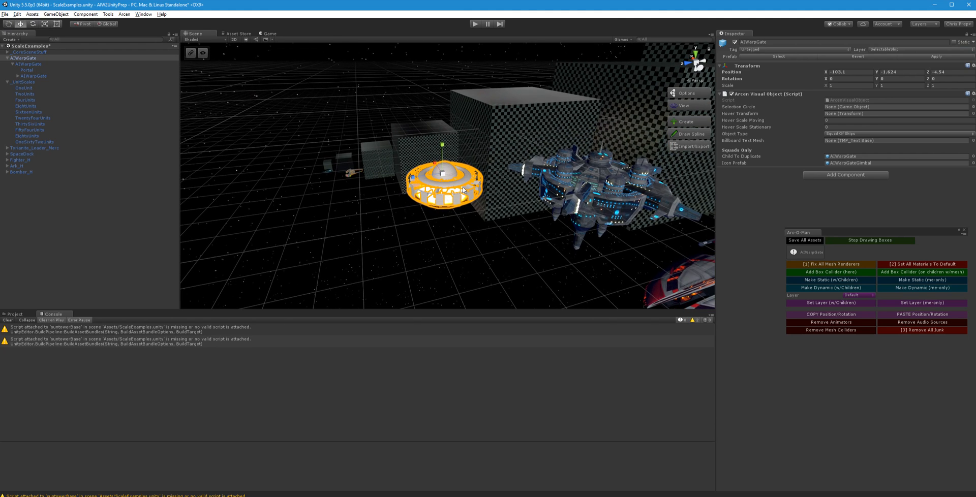
right_click_drag(449, 229, 520, 193)
left_click(520, 193)
left_click(622, 241)
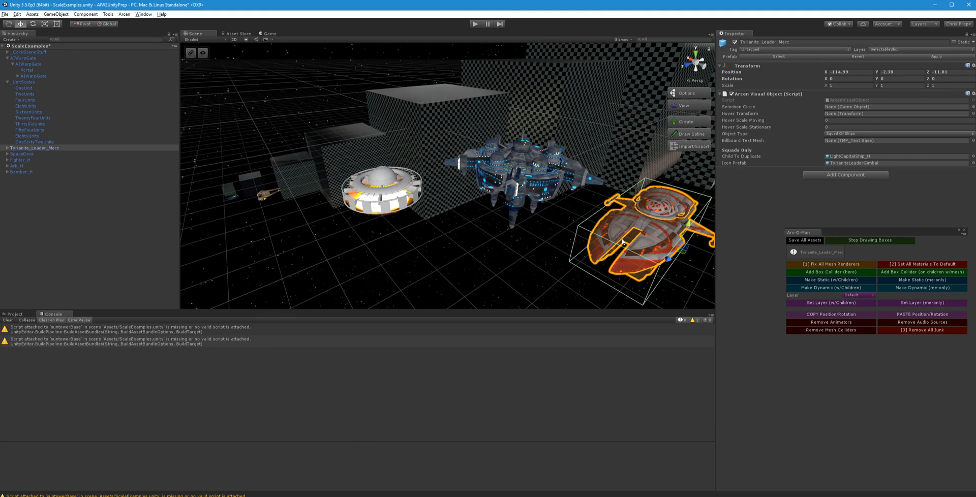
left_click(364, 205)
left_click(265, 196)
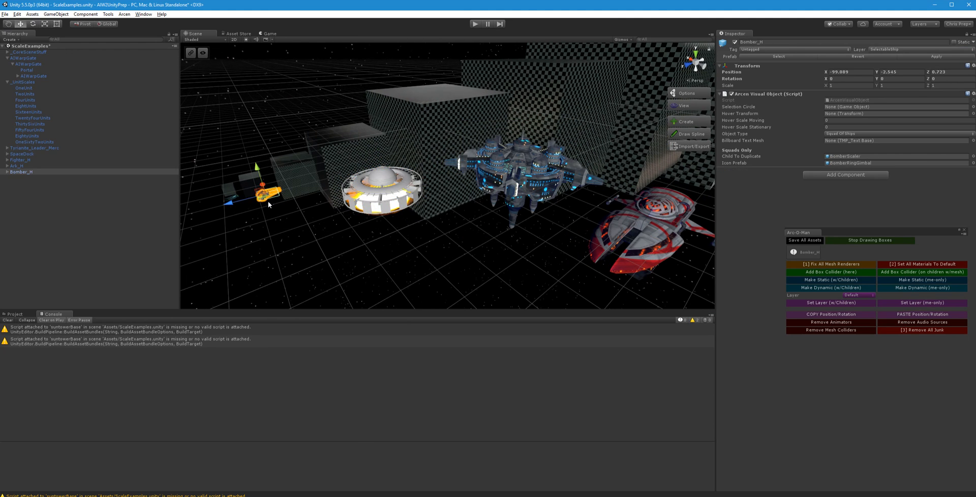
Add a Box Collider component to the top-level AIWarpGate object and check its size against the model
left_click(359, 203)
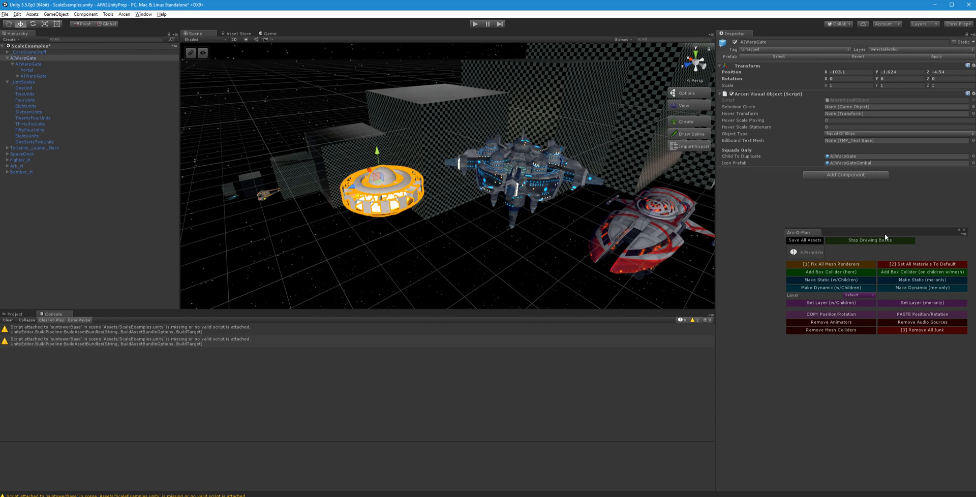
left_click(834, 174)
type("box")
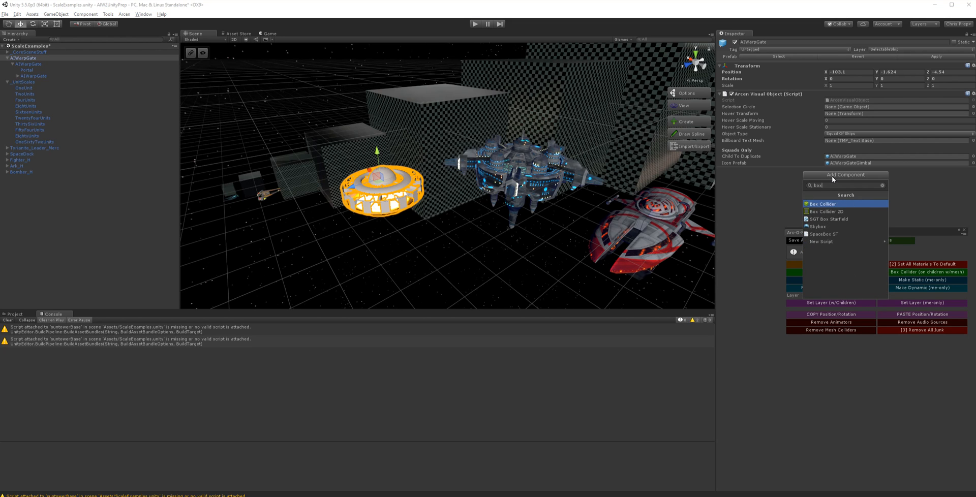
key("Return")
key("w")
right_click_drag(387, 181, 521, 159)
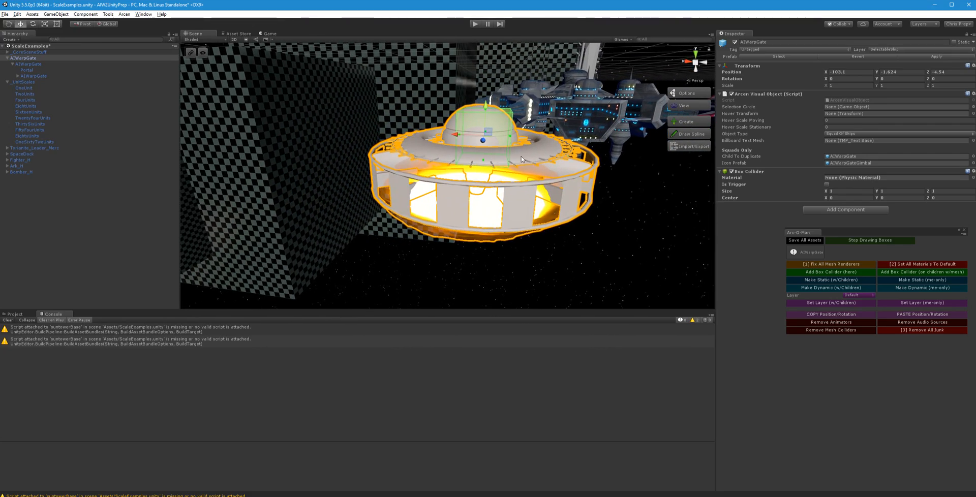
Add a Box Collider component to the innermost AIWarpGate object, the sibling of Portal
left_click(28, 65)
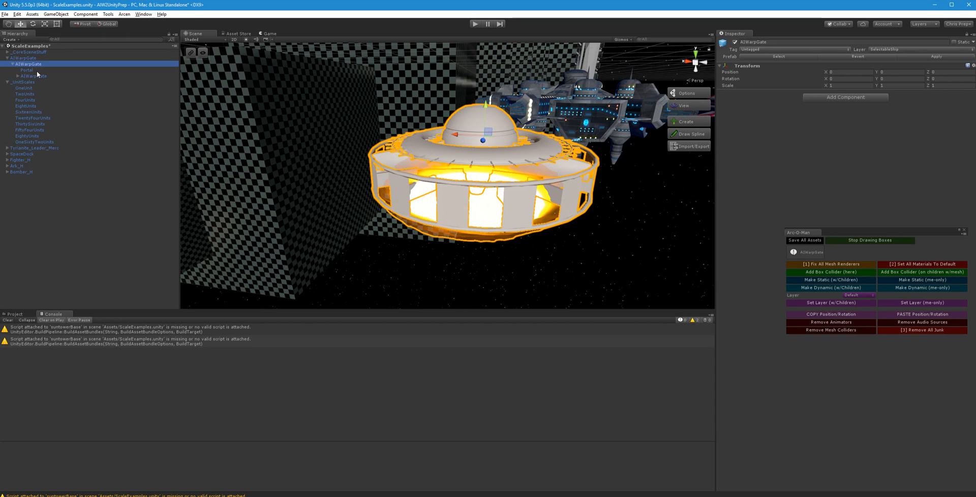
left_click(33, 77)
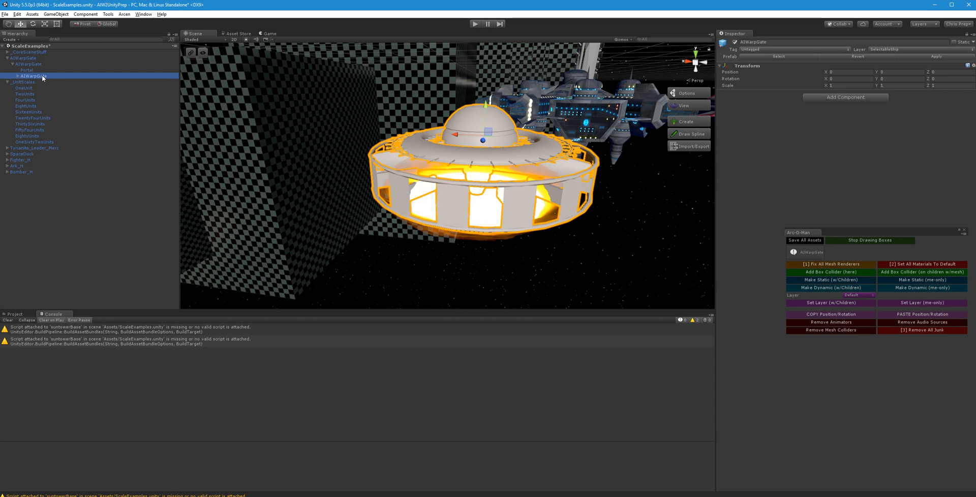
left_click(871, 97)
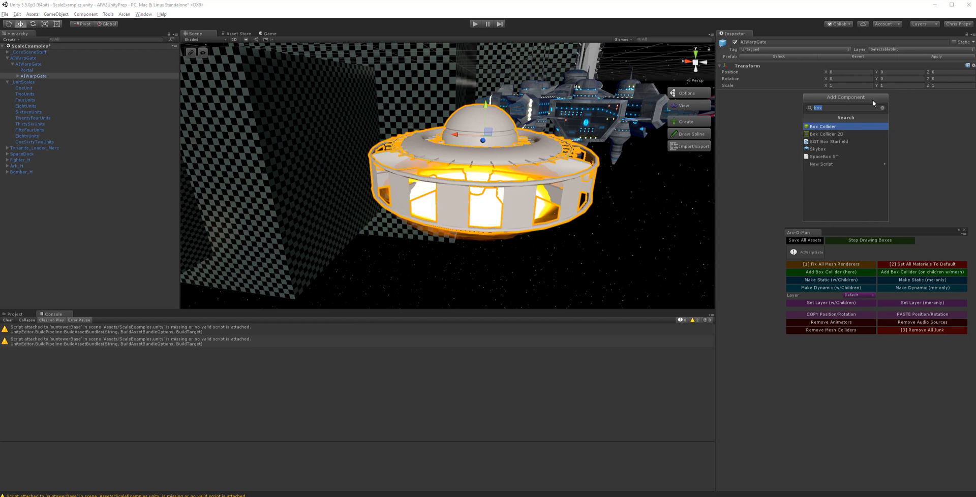
left_click(847, 130)
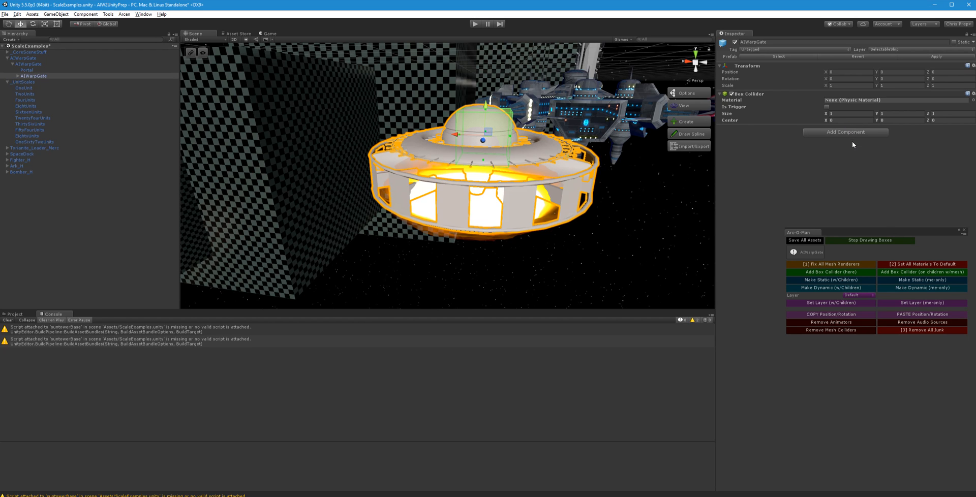
Undo the Box Collider on the innermost AIWarpGate object and look through its child meshes, including the sphere and ring_3
right_click_drag(699, 148, 694, 149)
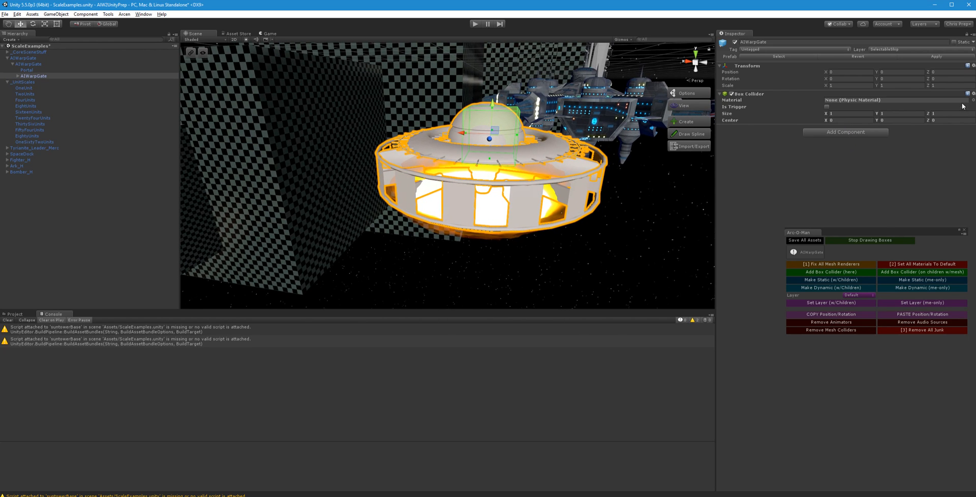
key("ctrl+z")
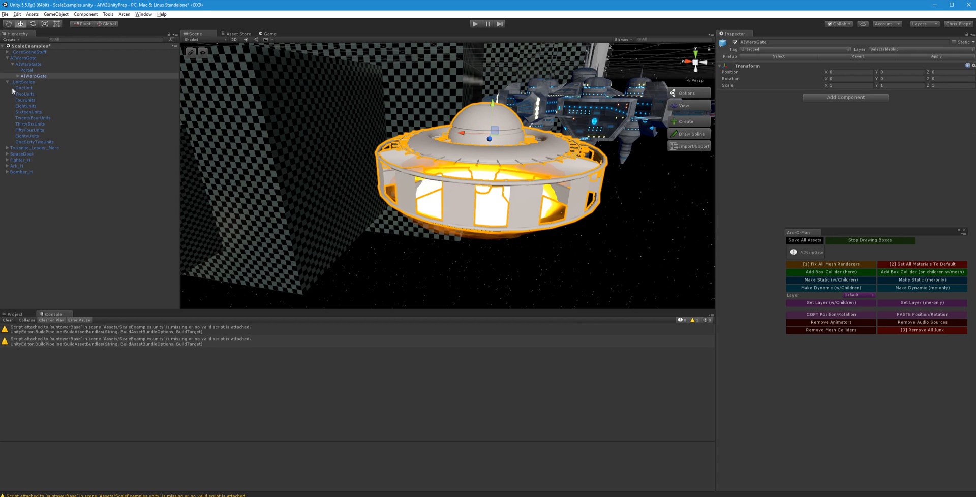
left_click(18, 76)
left_click(33, 82)
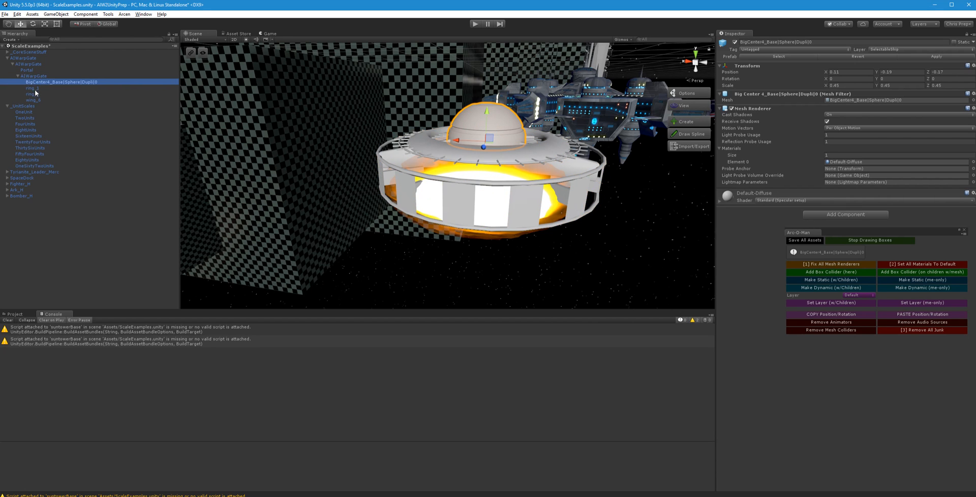
left_click(34, 100)
key("Up")
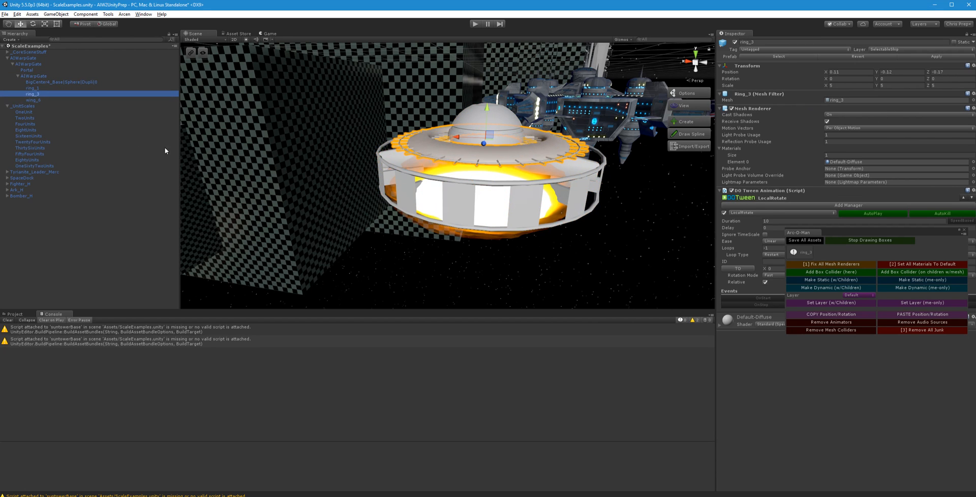
left_click(13, 64)
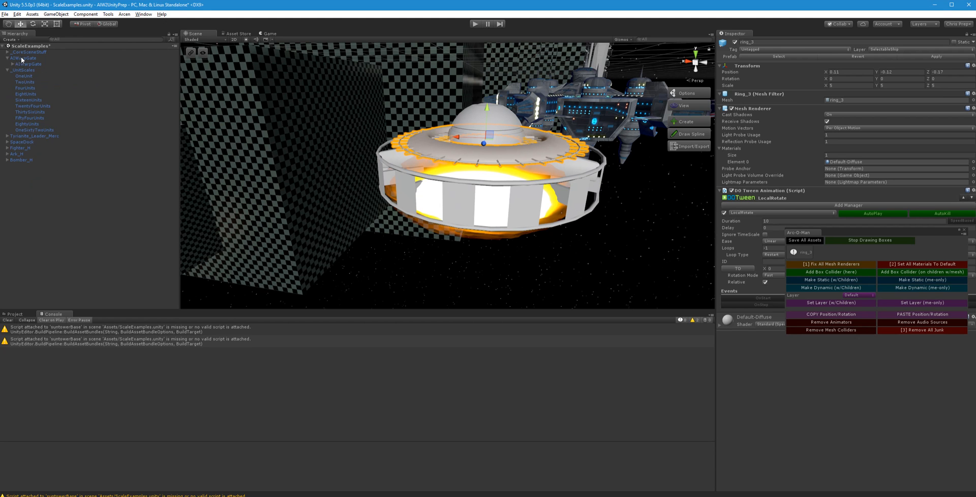
Resize the top-level AIWarpGate's Box Collider to about 4.6 in X, 1.5 in Y and 2.8 in Z
left_click(22, 58)
right_click_drag(578, 151, 478, 147)
left_click_drag(469, 142, 497, 111)
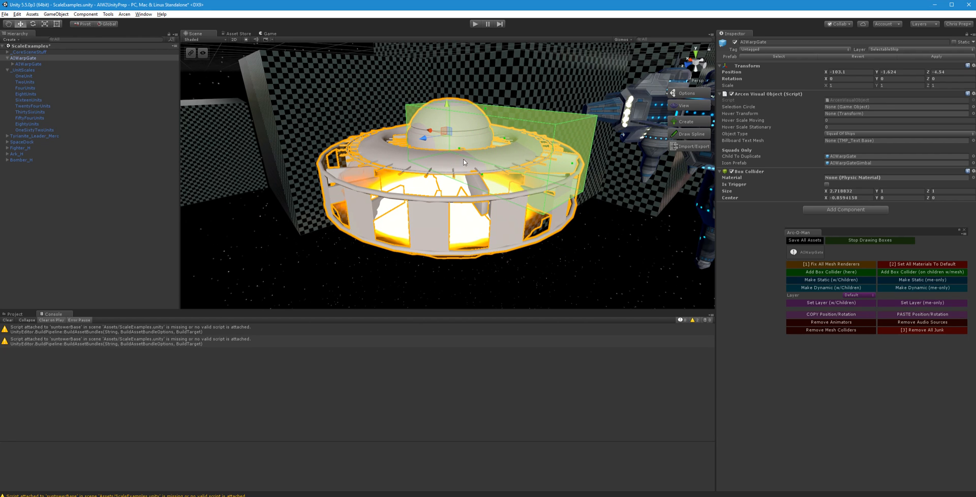
left_click_drag(460, 150, 407, 161)
right_click_drag(448, 131, 437, 103)
left_click_drag(390, 178, 394, 223)
right_click_drag(396, 219, 482, 182)
left_click_drag(482, 184, 375, 191)
right_click_drag(438, 201, 452, 222)
left_click_drag(435, 221, 431, 224)
right_click_drag(437, 226, 448, 174)
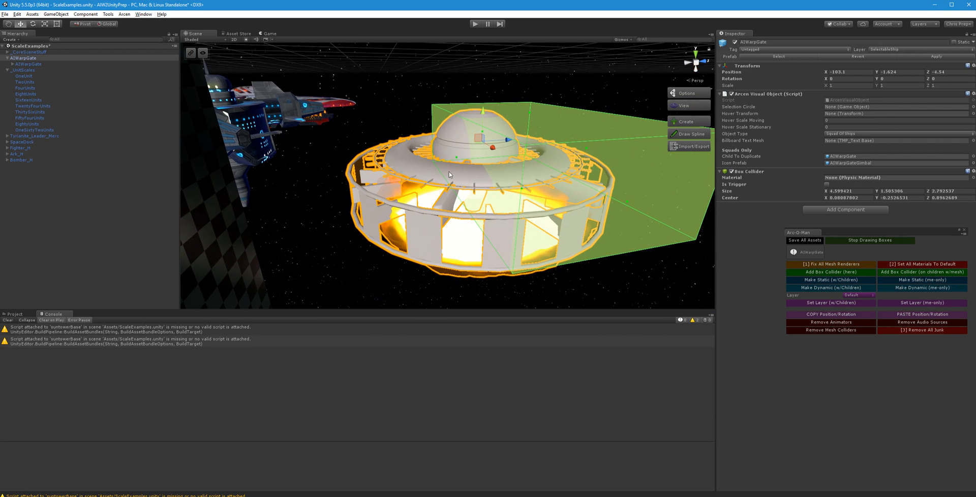
Stretch the AIWarpGate collider's Z size to about 4.72 so the box encloses the full depth of the model
left_click_drag(420, 171, 406, 171)
right_click_drag(406, 171, 586, 102)
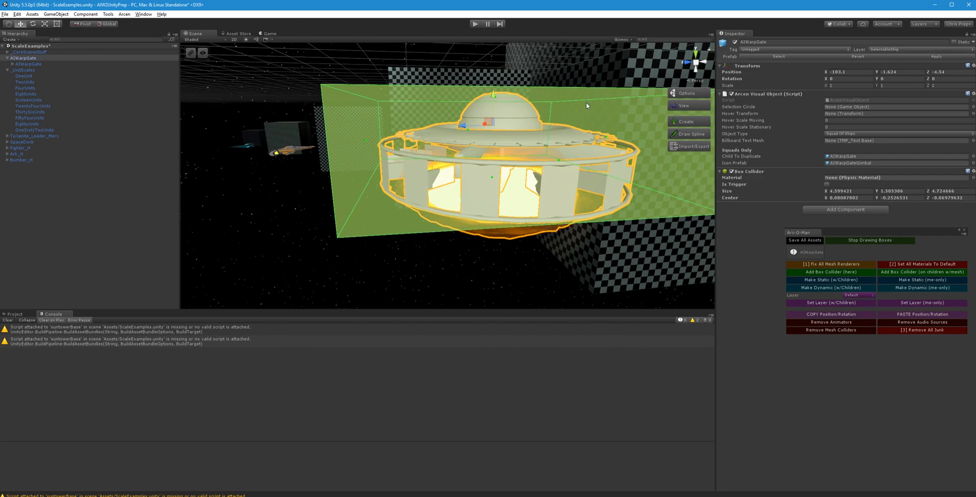
right_click_drag(506, 127, 618, 162)
Apply the AIWarpGate instance changes to its prefab and build the Windows asset bundle
left_click(943, 56)
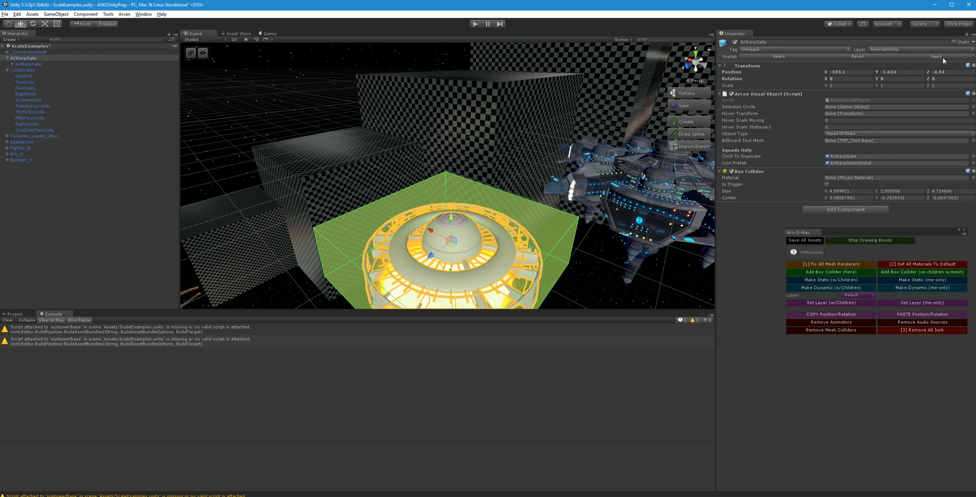
left_click(124, 14)
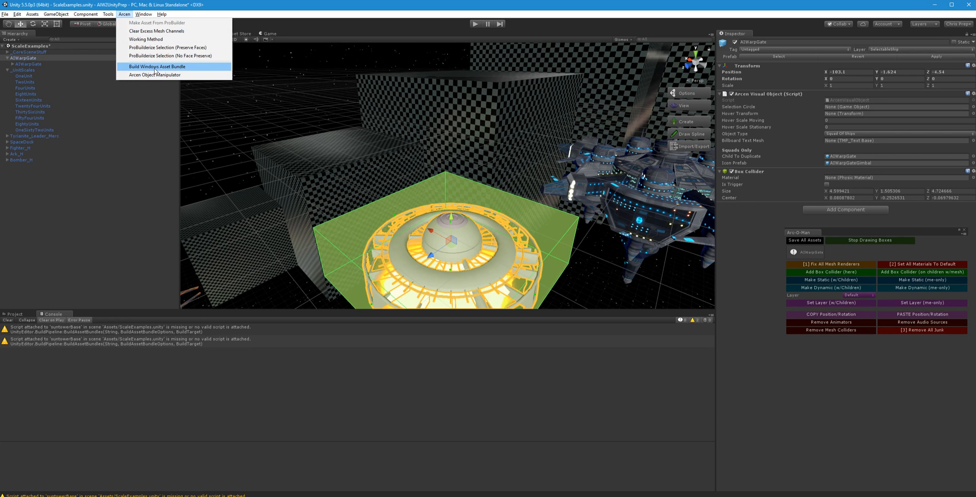
left_click(191, 67)
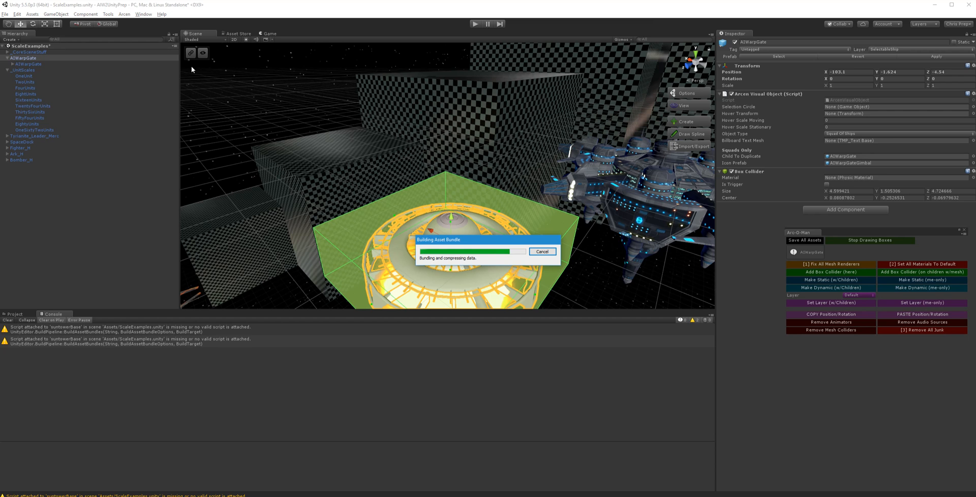
Switch to the ActualGame project in the other Unity editor, run it and start a new game
key("alt+Tab")
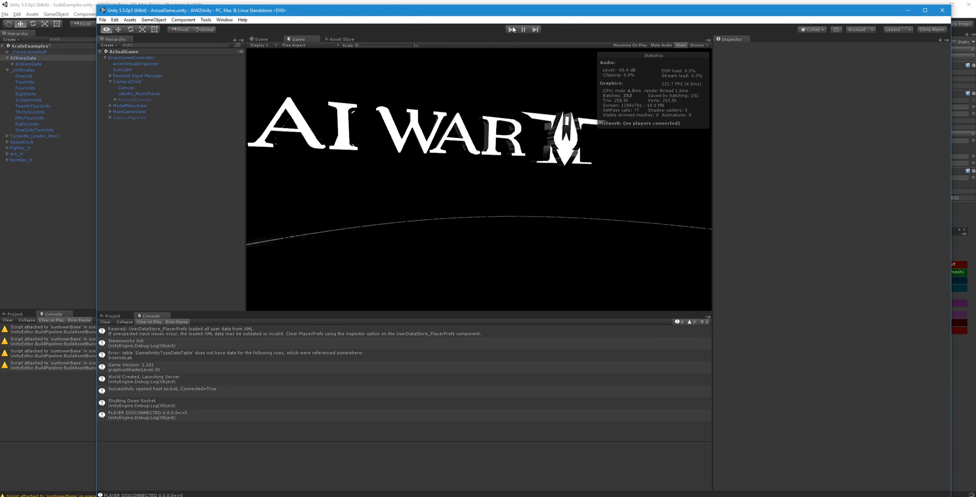
left_click(511, 30)
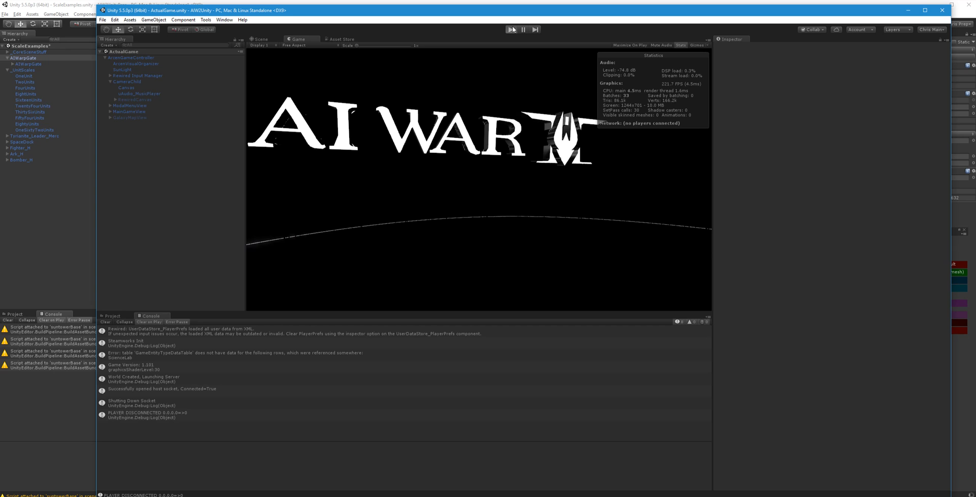
left_click(512, 30)
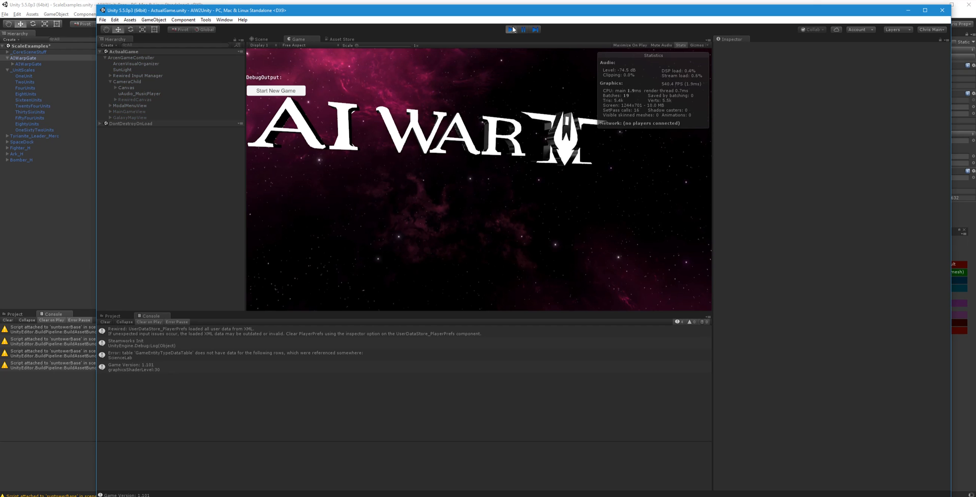
left_click(293, 90)
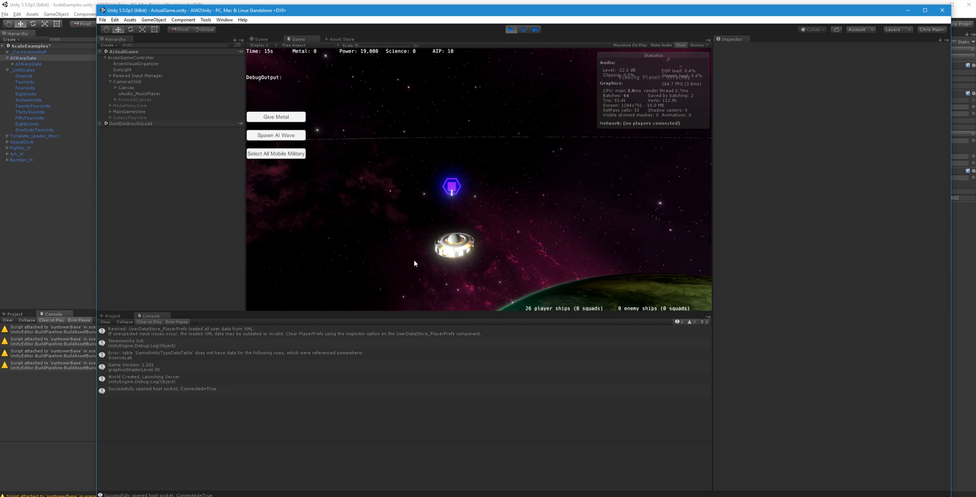
Fly the game camera around the planet and examine the warp gate, the space dock and the surrounding ships from several distances
middle_click_drag(505, 265, 558, 235)
scroll(559, 235, "up", 3)
key("d")
scroll(558, 234, "down", 3)
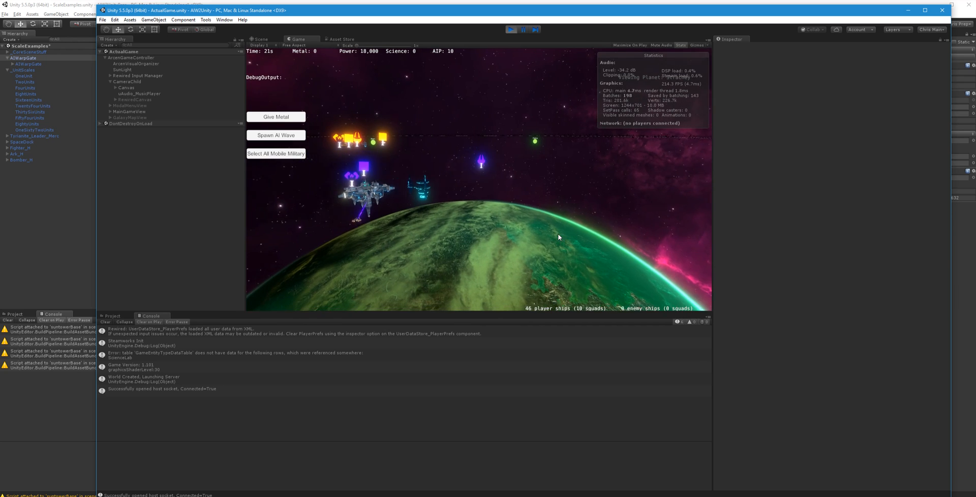
key("a")
scroll(442, 242, "up", 1)
scroll(442, 240, "up", 1)
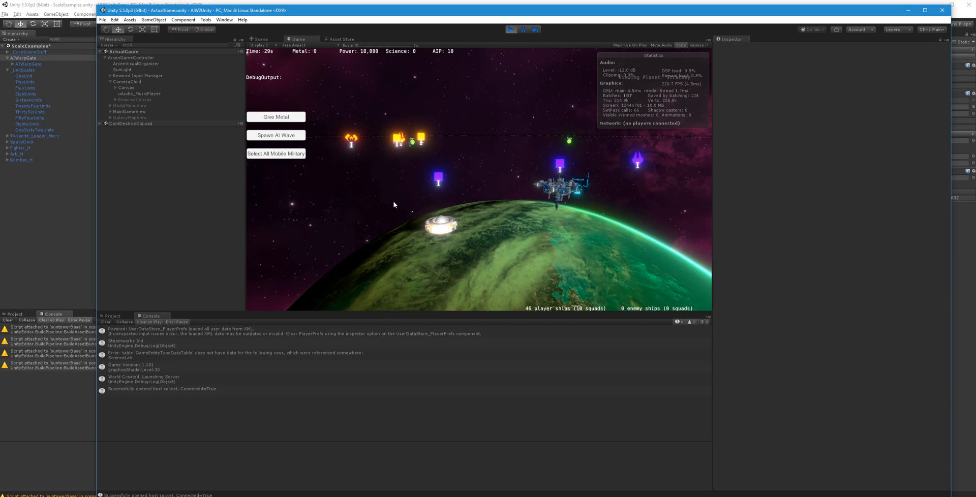
key("w")
key("d")
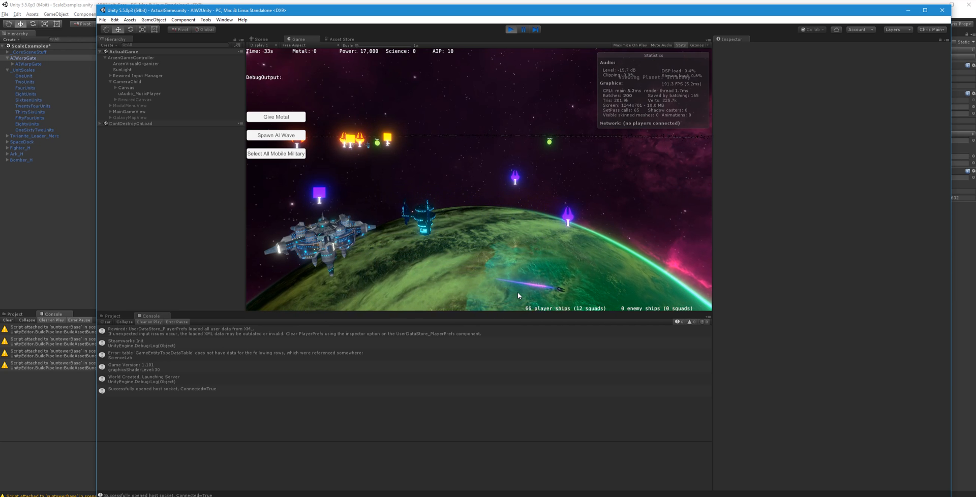
key("q")
key("s")
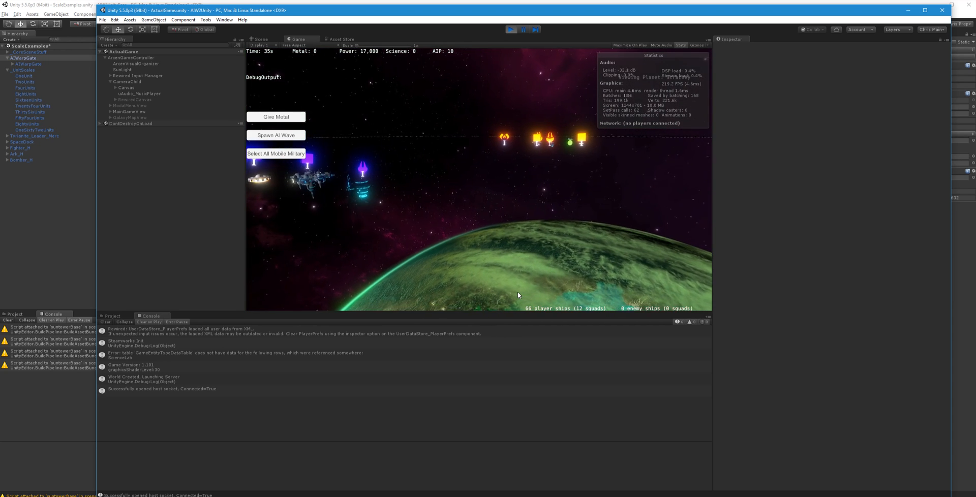
key("e")
key("a")
key("d")
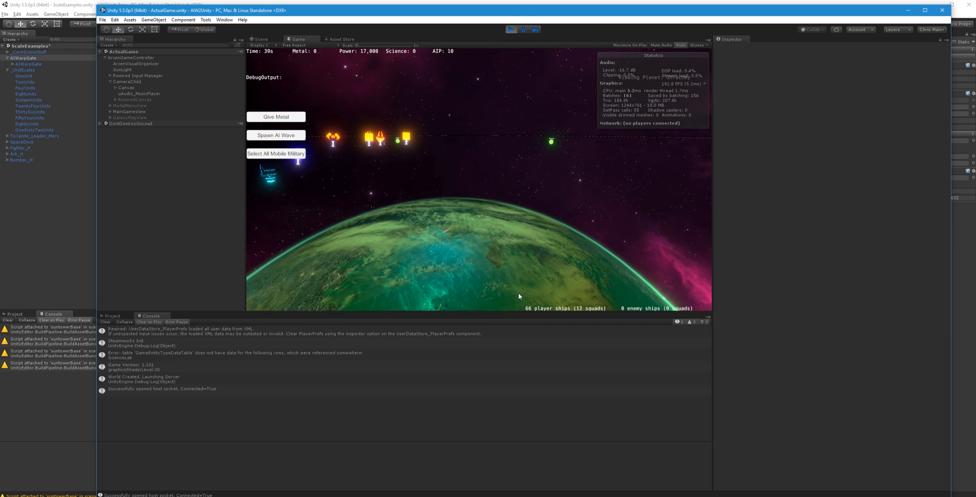
key("w")
key("q")
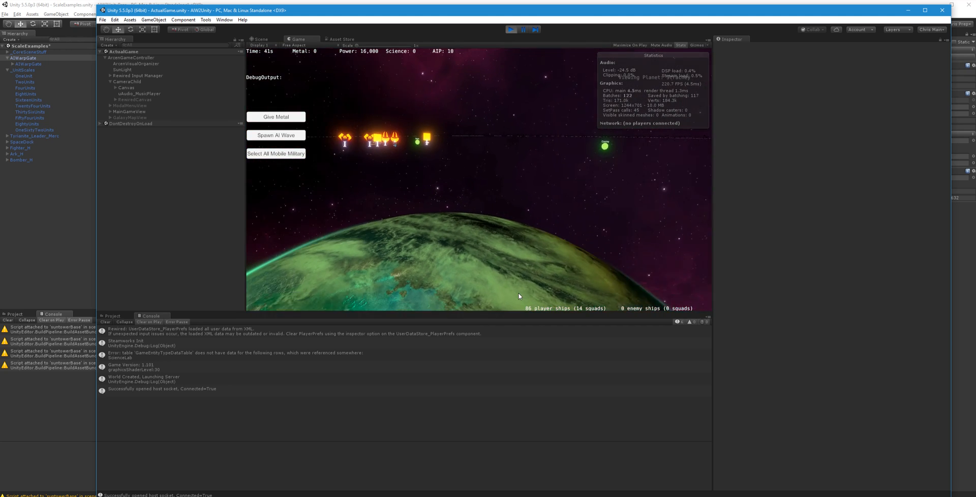
key("w")
key("a")
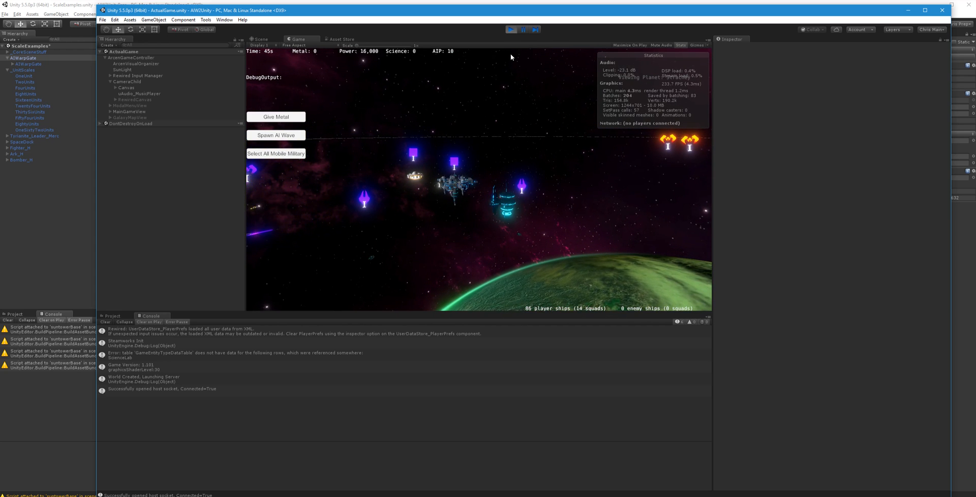
Stop the running game and return to the ScaleExamples project in the other Unity editor
left_click(511, 29)
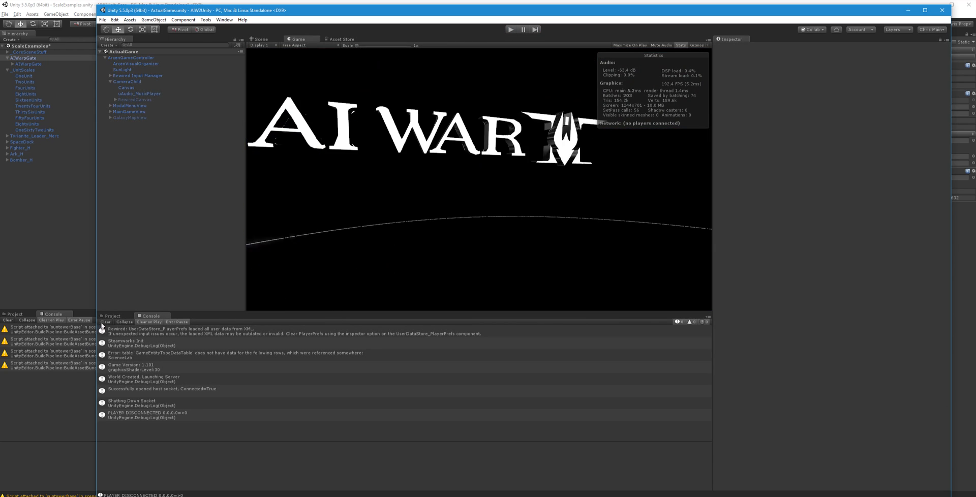
left_click(101, 323)
left_click(93, 328)
left_click(163, 276)
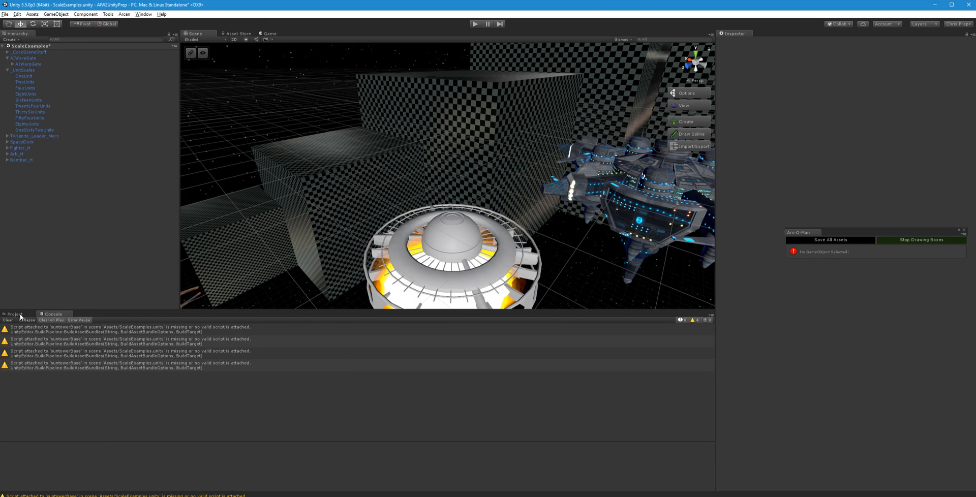
Select the AIWarpGate prefab in the Structures/AI project folder and save all assets
left_click(15, 314)
left_click(155, 351)
left_click(220, 350)
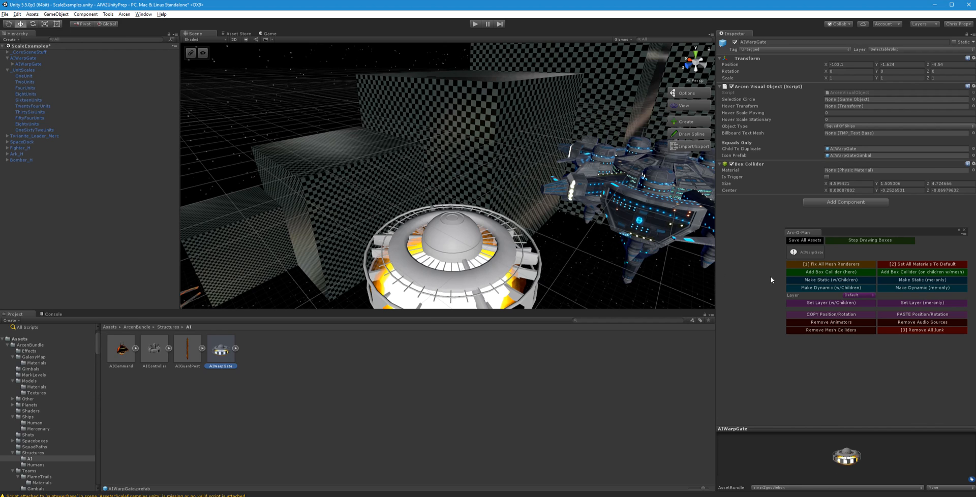
left_click(820, 241)
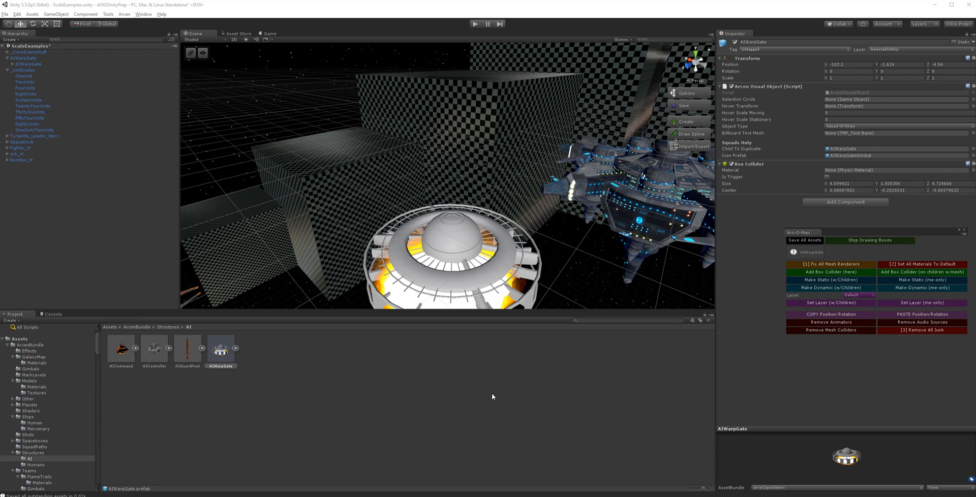
Switch to File Explorer and start an SVN commit for the AI_War_2_Ultra folder
left_click(473, 407)
key("alt+Tab")
key("alt+Tab")
key("alt+Tab")
key("alt+Tab")
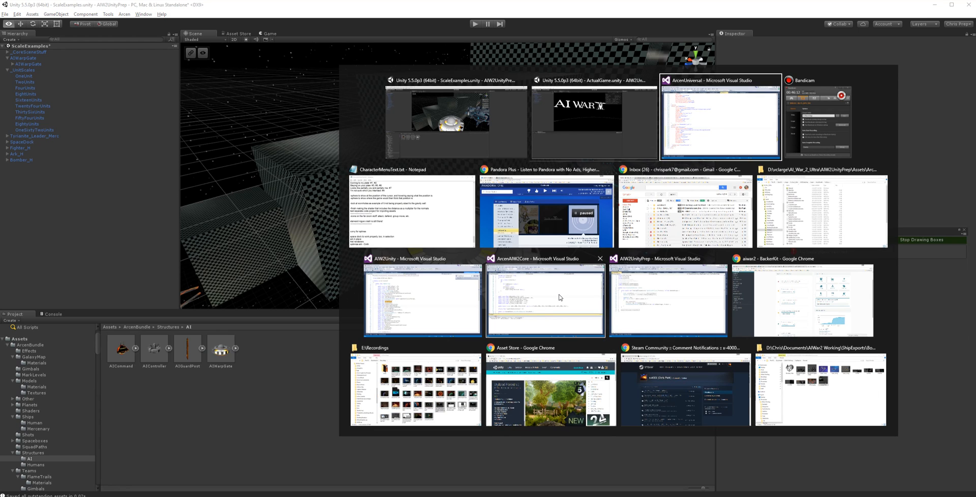
key("alt+Tab")
key("alt+Tab")
key("alt+Tab")
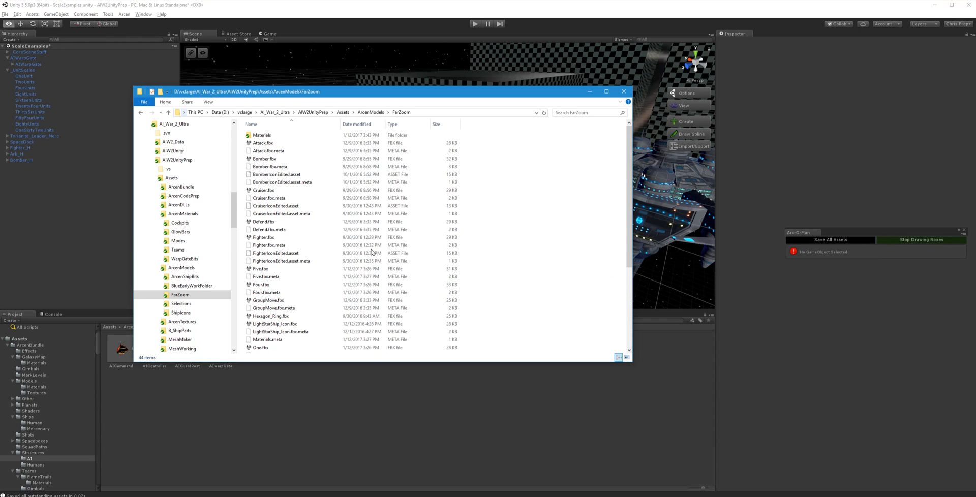
scroll(189, 159, "up", 1)
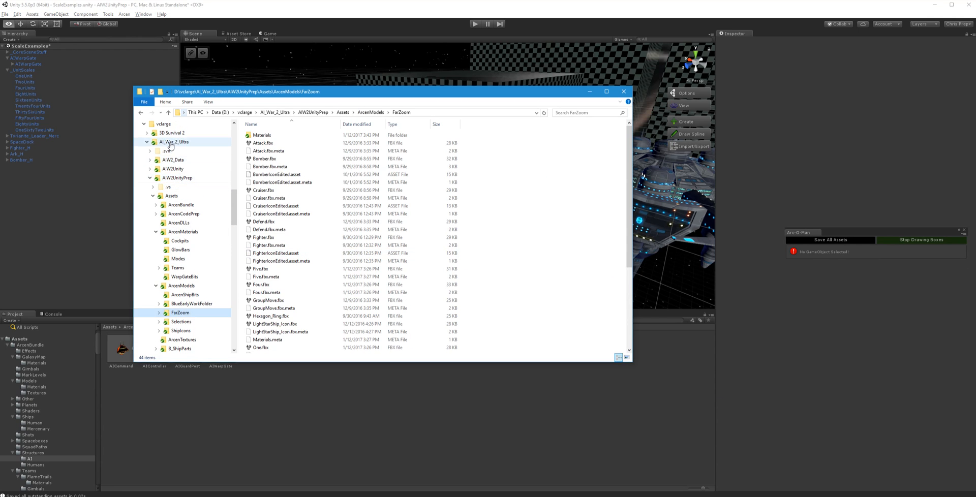
right_click(169, 142)
left_click(222, 239)
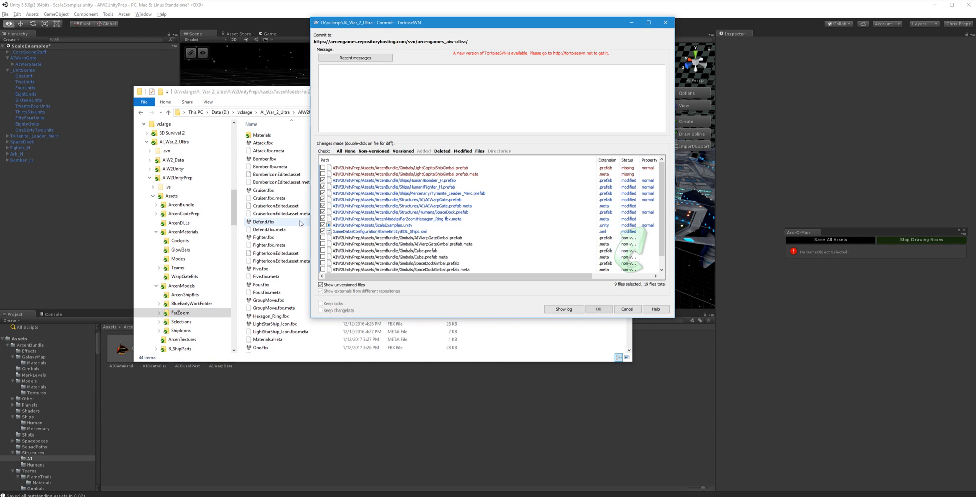
Include all changed and unversioned files in the commit and review the file list
left_click(339, 152)
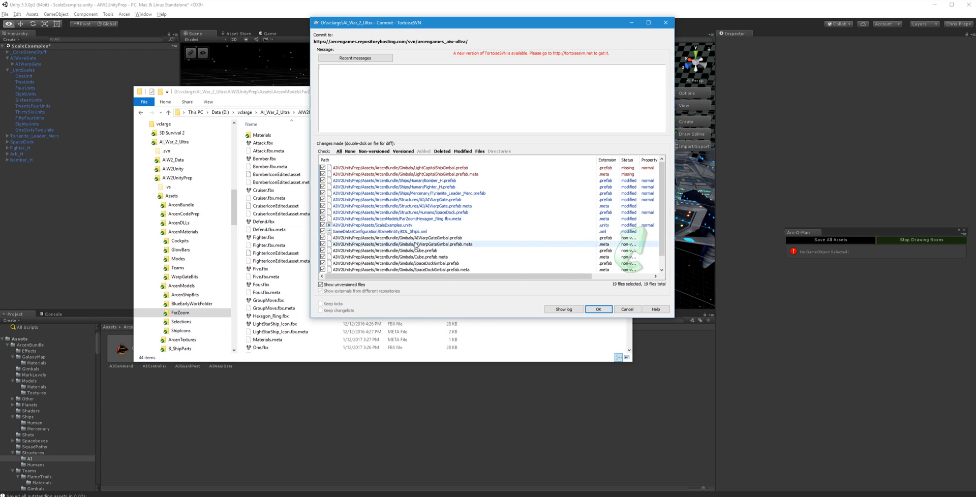
scroll(416, 244, "down", 1)
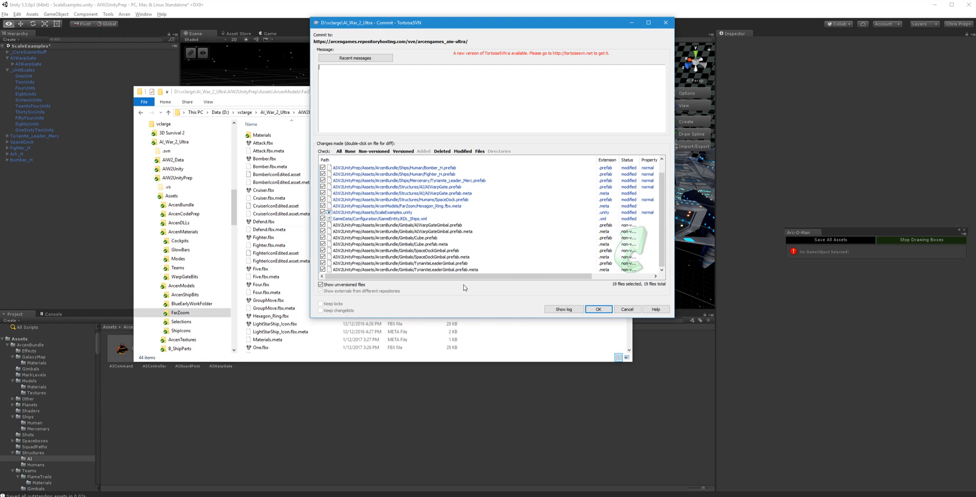
right_click(410, 247)
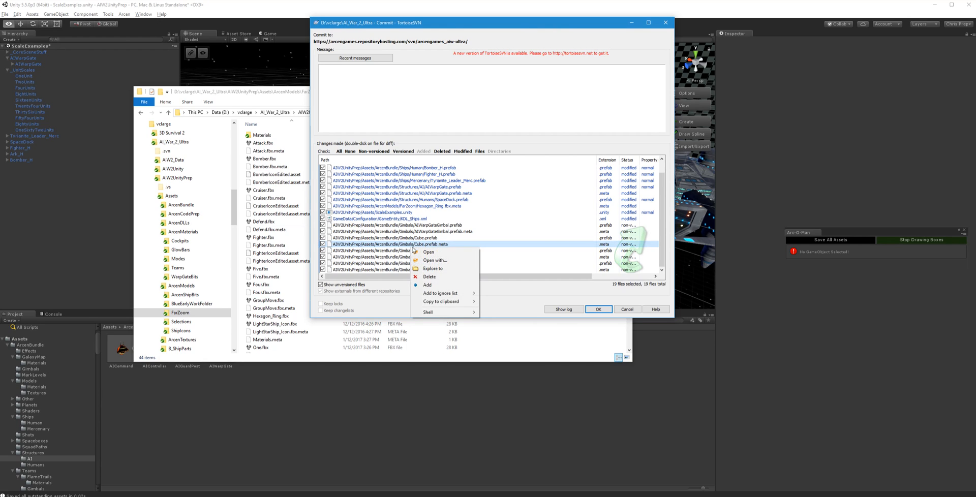
left_click(418, 202)
scroll(435, 239, "up", 1)
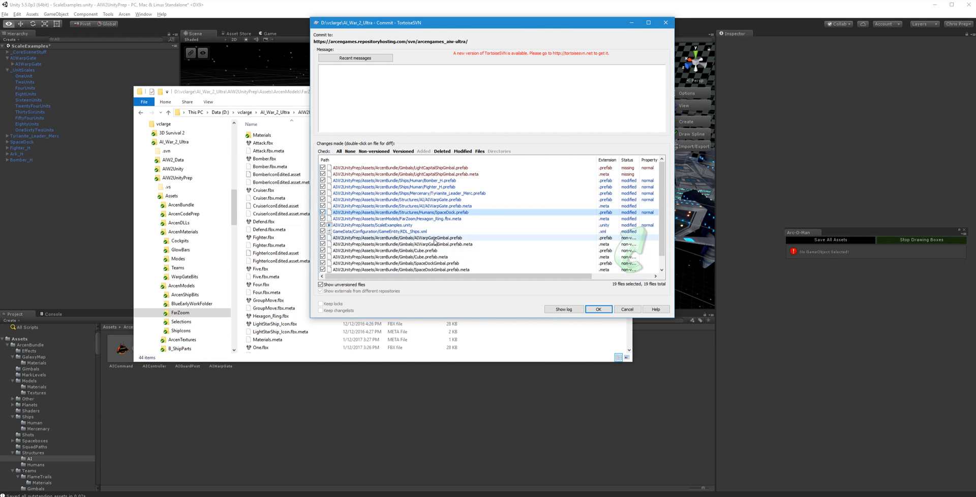
Commit the files with a message describing the work from the video, and return to the Unity editor
left_click(454, 90)
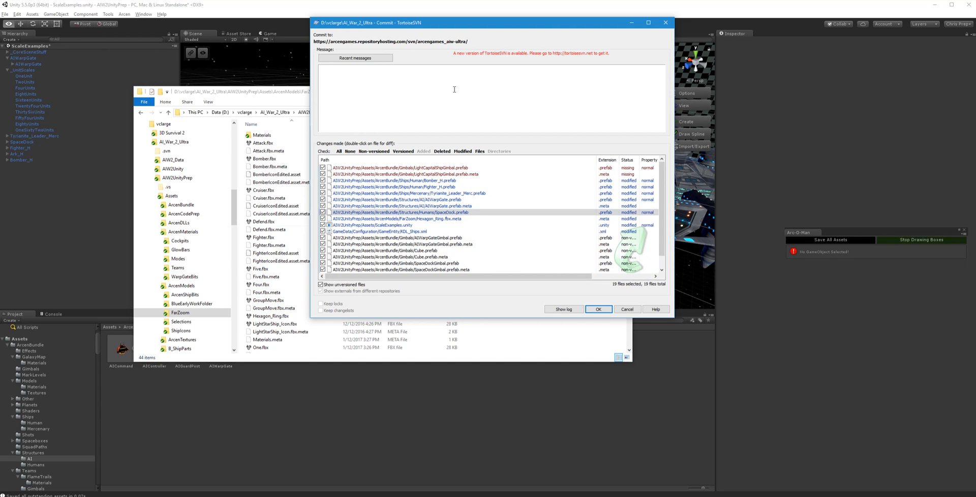
type("-work from curing video for Cinth")
left_click(598, 310)
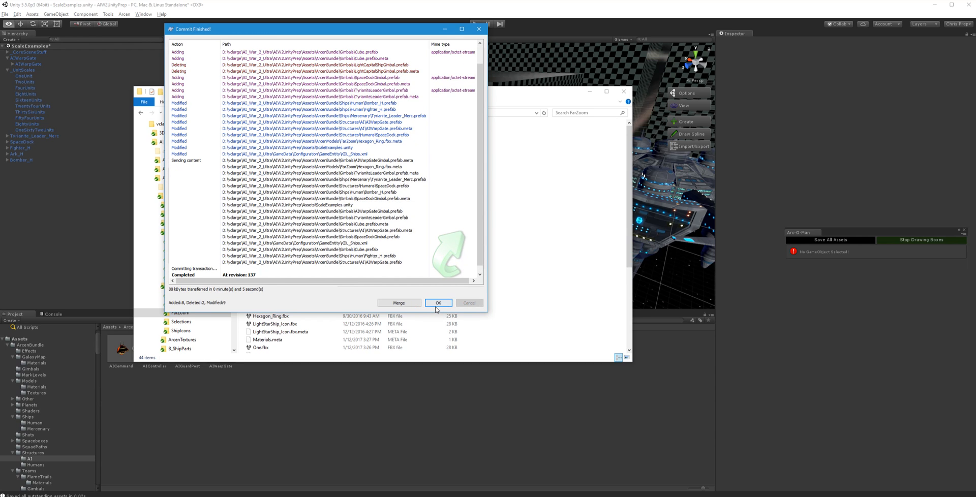
left_click(437, 303)
left_click(654, 373)
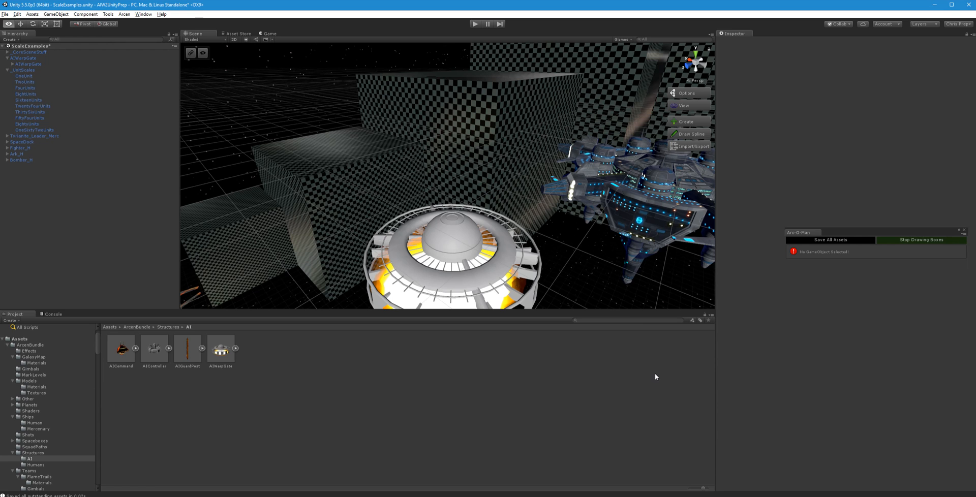
Place the AIController prefab in the scene beside the warp gate
mouse_move(416, 225)
right_mouse_down()
mouse_move(511, 251)
mouse_move(511, 237)
mouse_move(477, 226)
mouse_move(490, 224)
mouse_move(423, 235)
right_mouse_up()
left_click(162, 357)
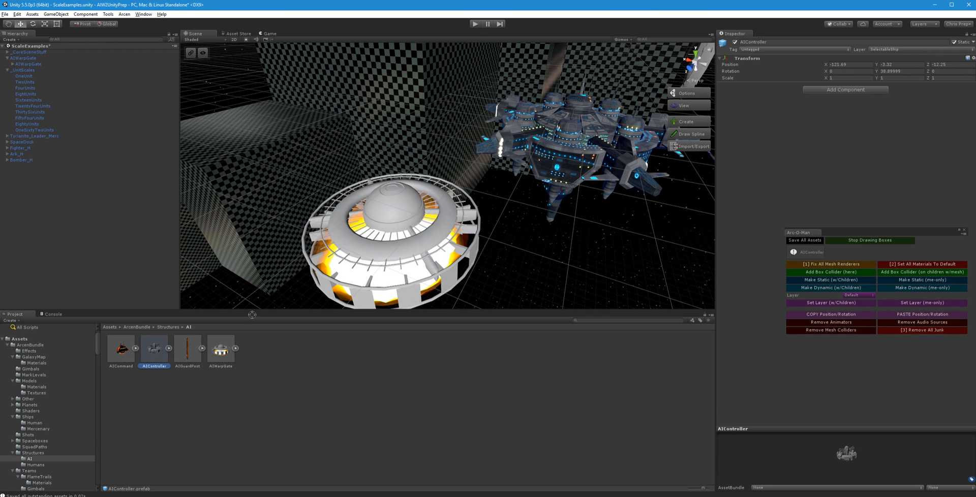
left_click_drag(160, 355, 567, 282)
Examine the AIController's nested objects and ring-shaped model, and delete it from the scene
left_click(13, 58)
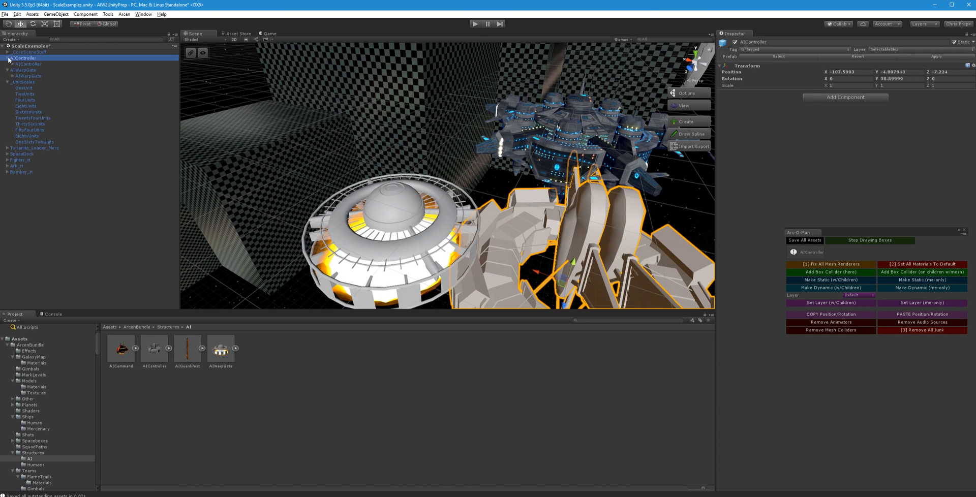
left_click(24, 65)
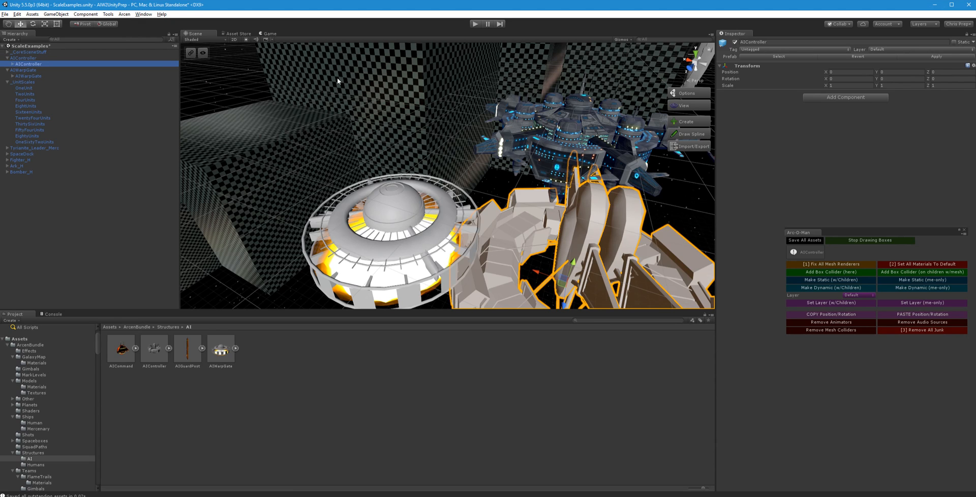
left_click(19, 57)
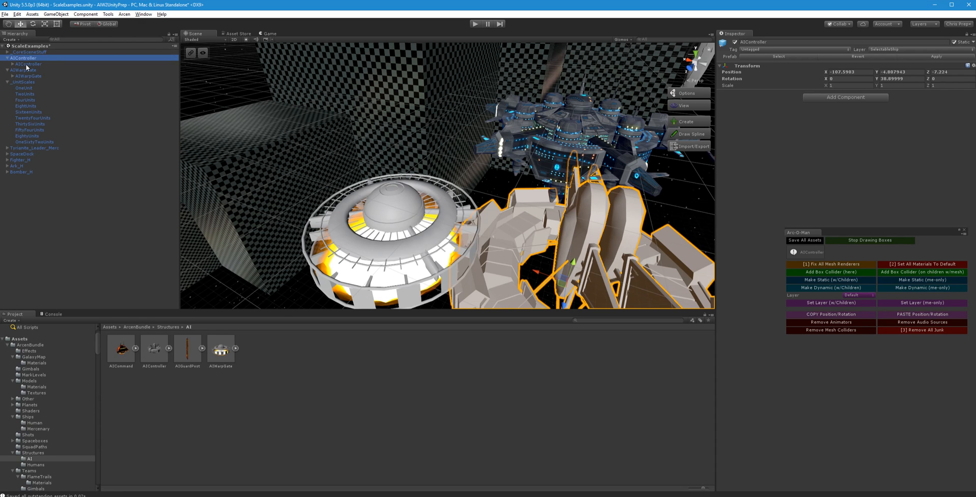
left_click(27, 65)
left_click(13, 64)
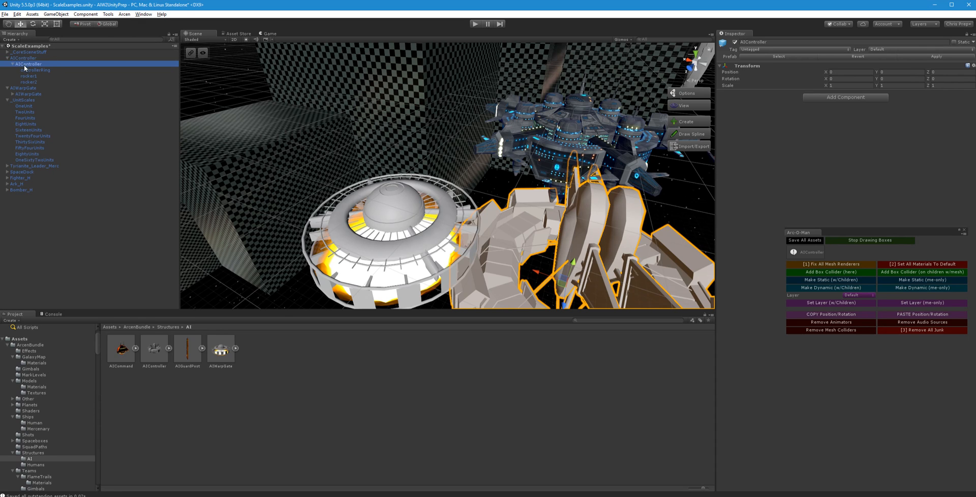
left_click(13, 64)
left_click(11, 58)
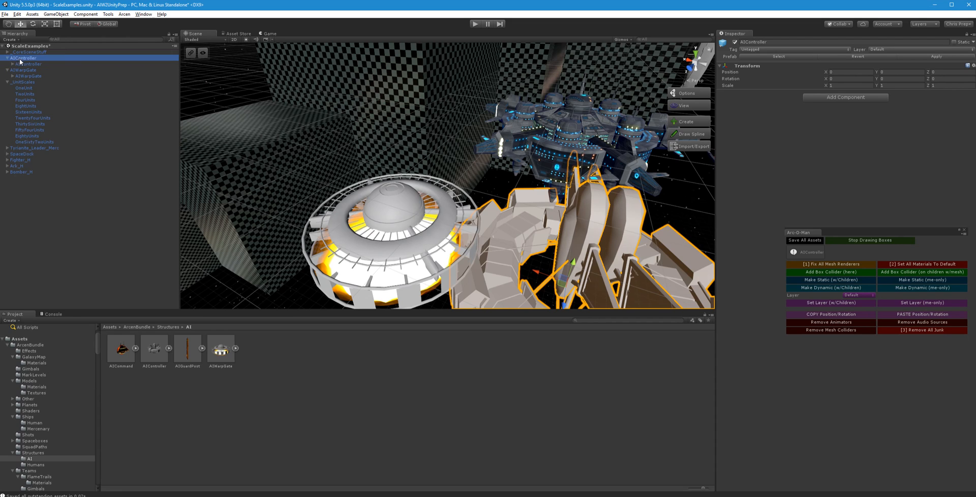
left_click(8, 58)
right_click_drag(447, 120, 501, 86)
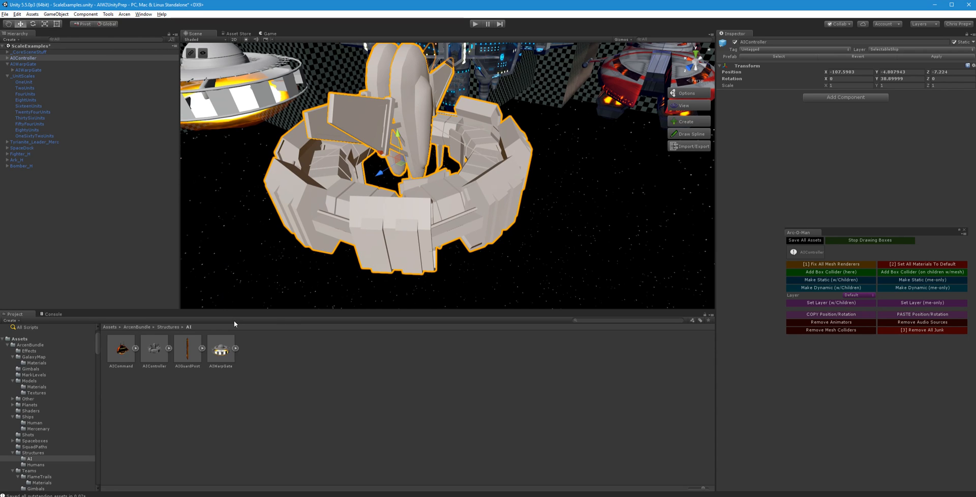
key("Delete")
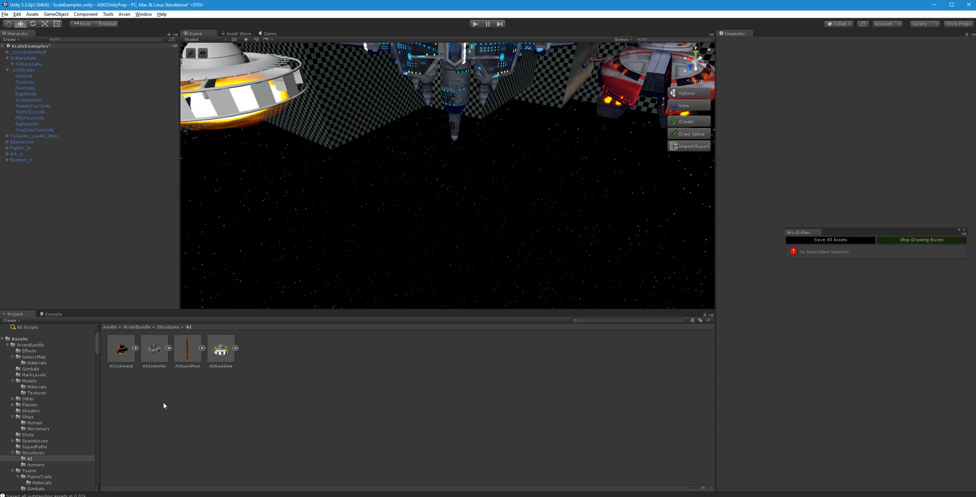
Select the Ark_H ship in the scene and examine its model
right_click_drag(476, 195, 433, 152)
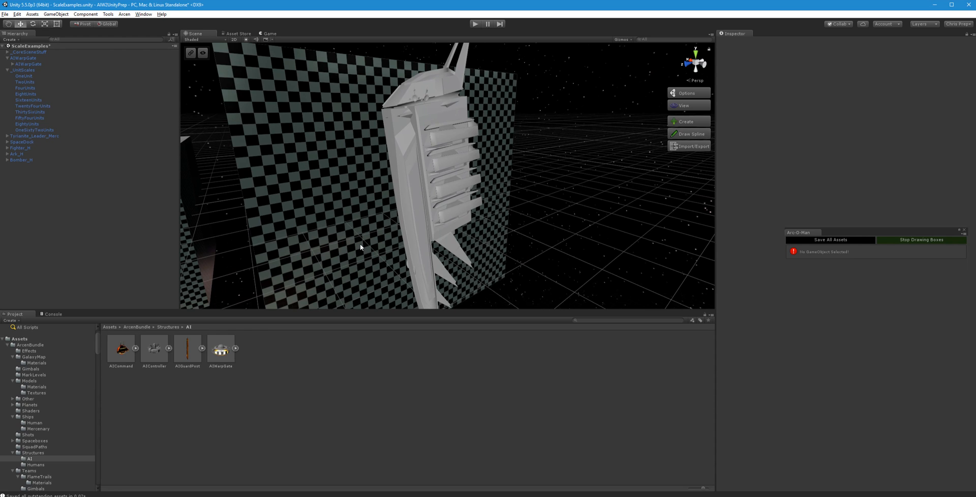
right_click_drag(415, 193, 465, 207)
left_click(419, 173)
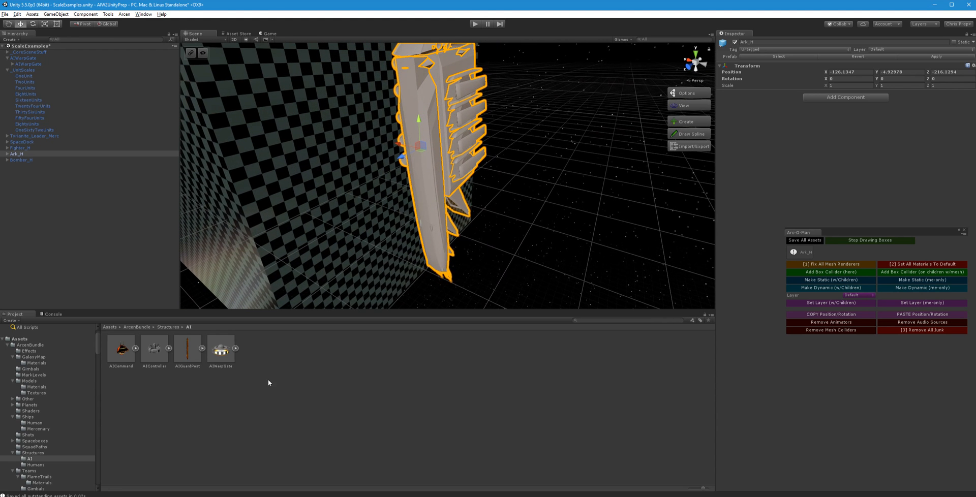
Inspect the CommandStation prefab in the Structures/Humans project folder and reselect Ark_H in the scene
left_click(40, 463)
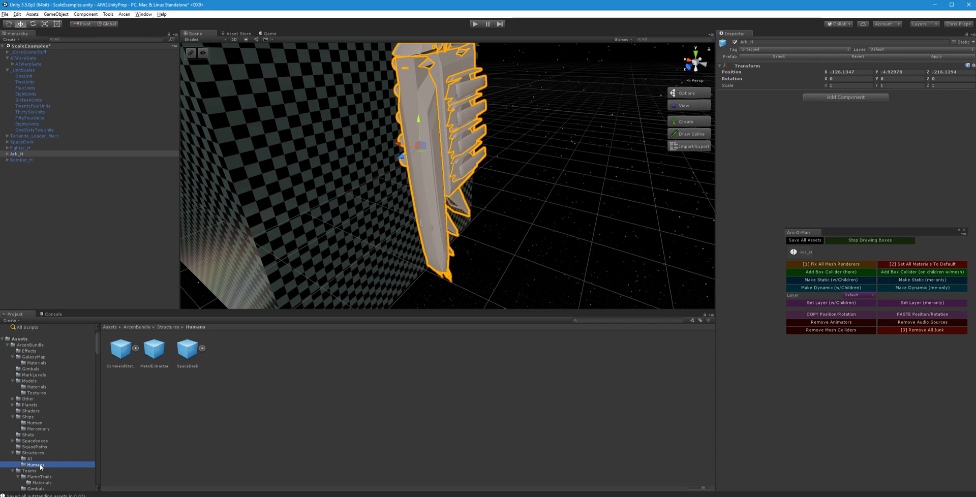
left_click(121, 349)
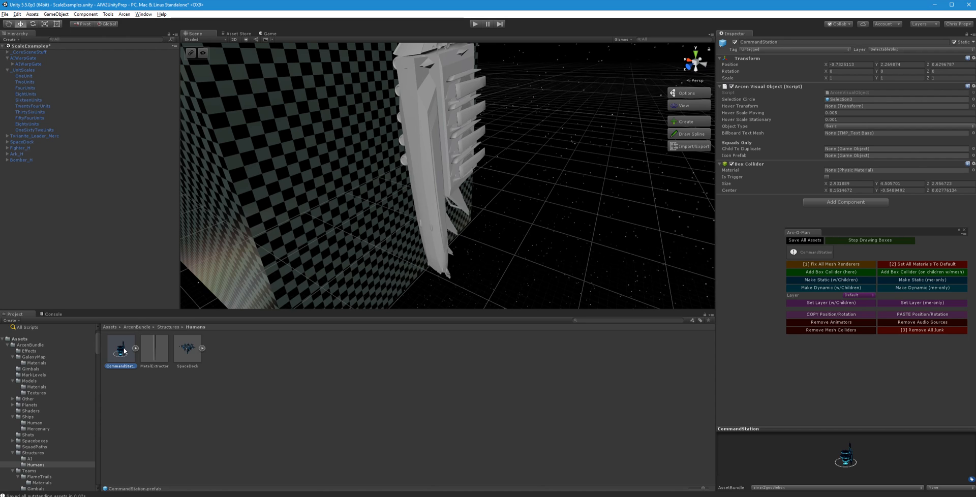
left_click(422, 190)
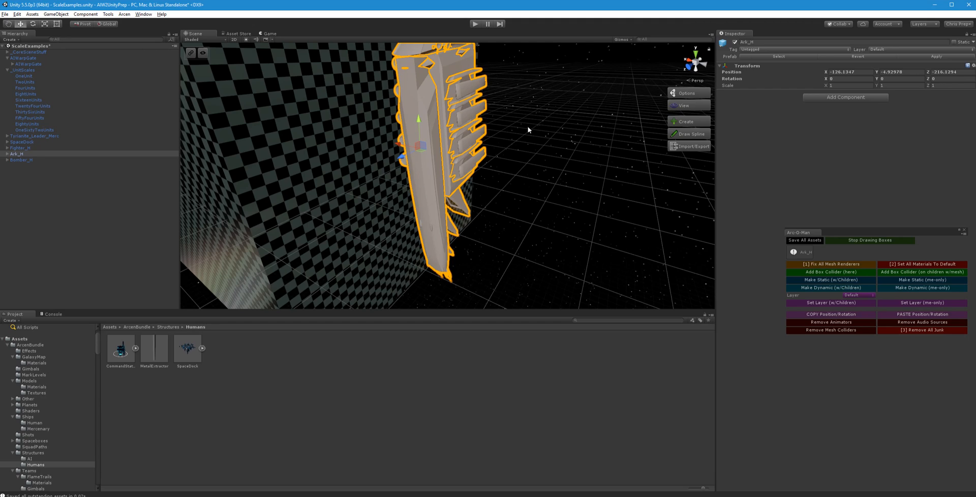
Compare Ark_H with the scale blocks and smaller ships, and reopen the Structures/AI project folder
right_click_drag(527, 130, 479, 137)
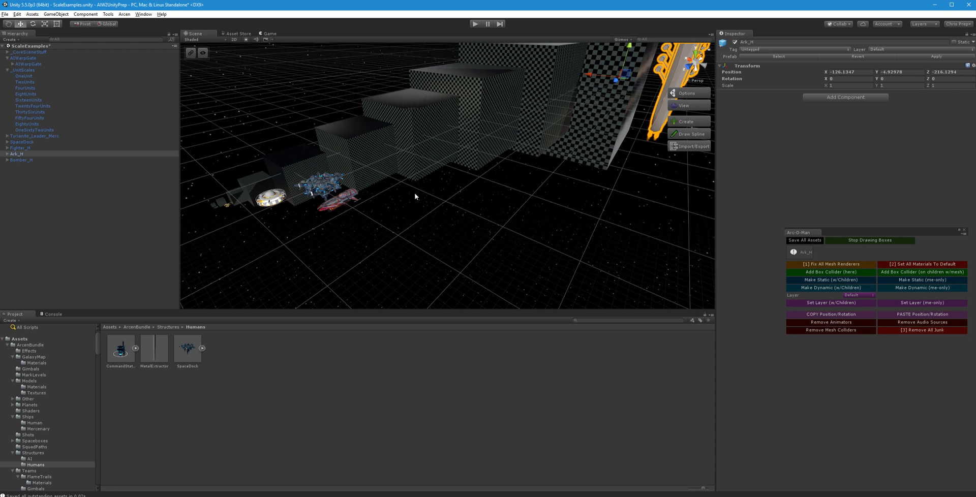
left_click(33, 459)
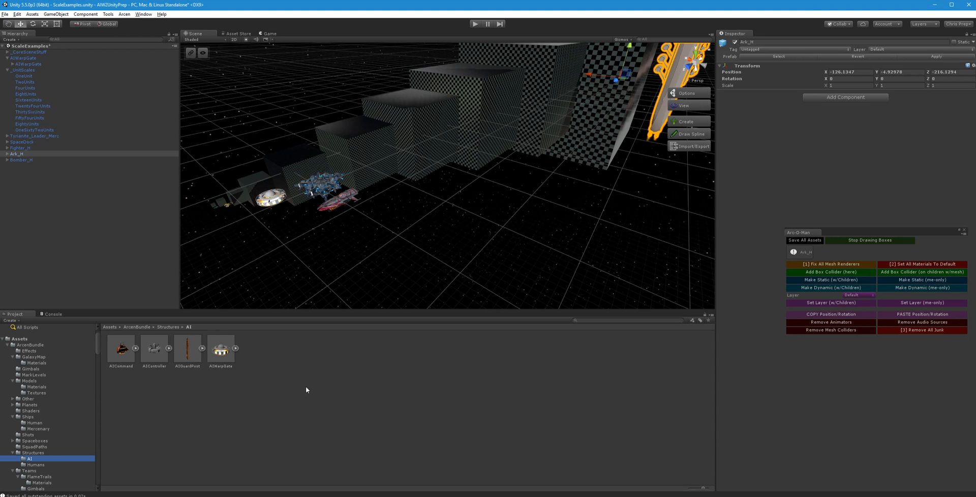
left_click_drag(431, 244, 455, 233, "alt")
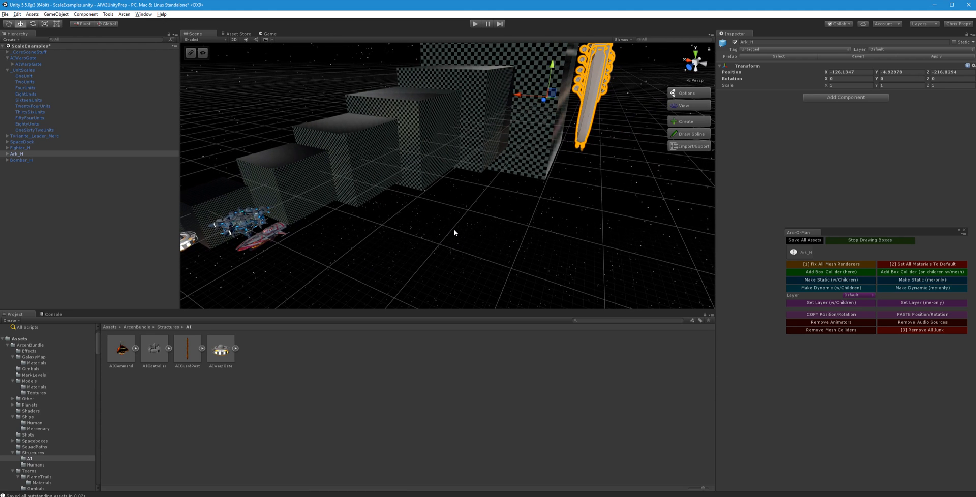